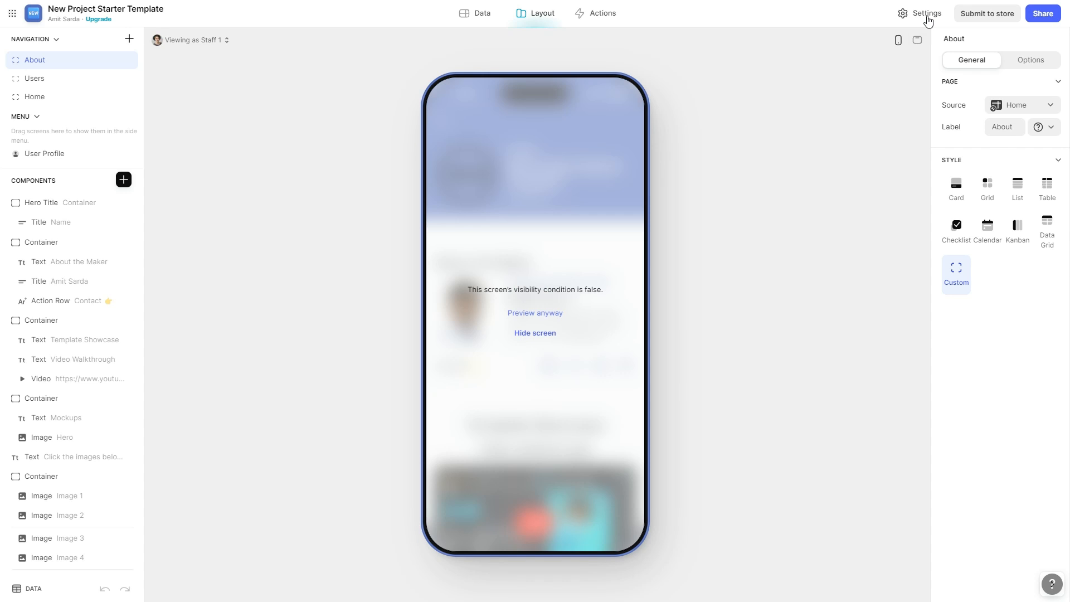
Rename the app as Family Medical History in its template info and clear the description
click(926, 17)
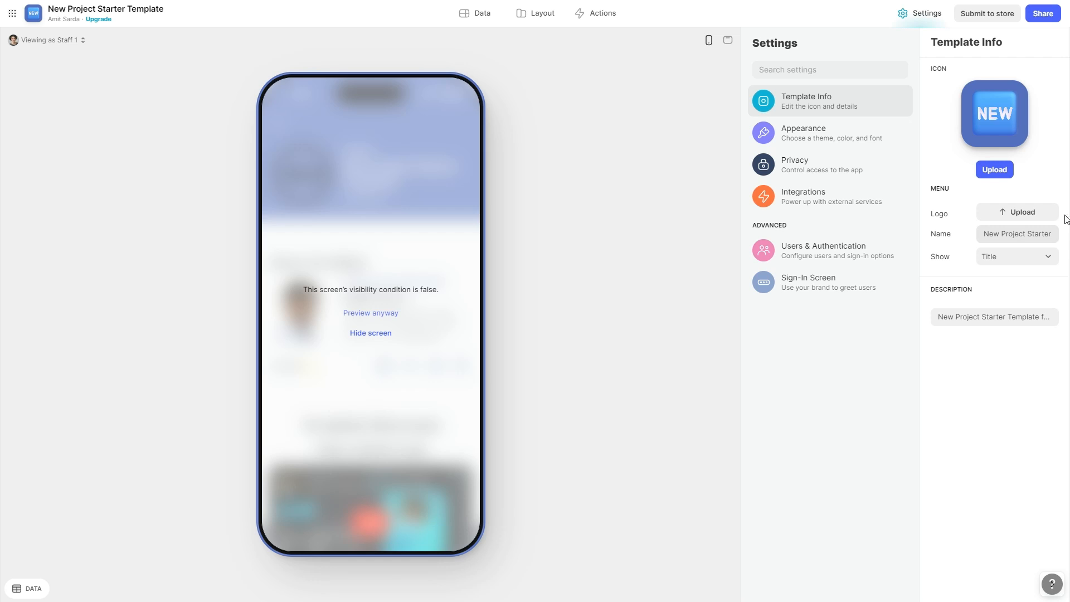
key(ctrl+a)
text(Fa)
text(mily Medical History)
click(1004, 310)
key(ctrl+a)
key(BackSpace)
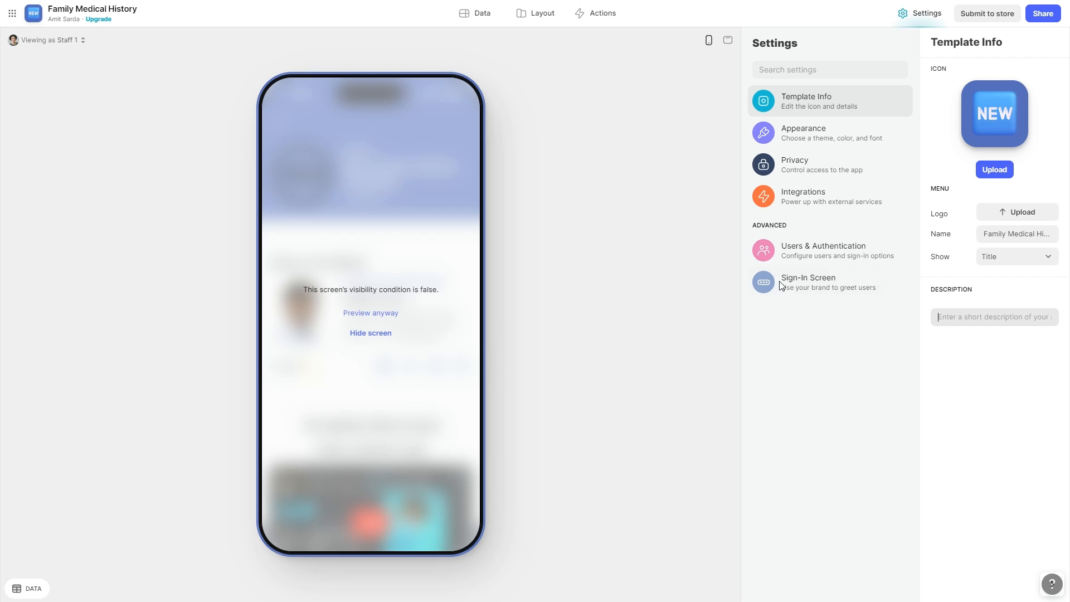
Change the app icon to the pill emoji
click(995, 128)
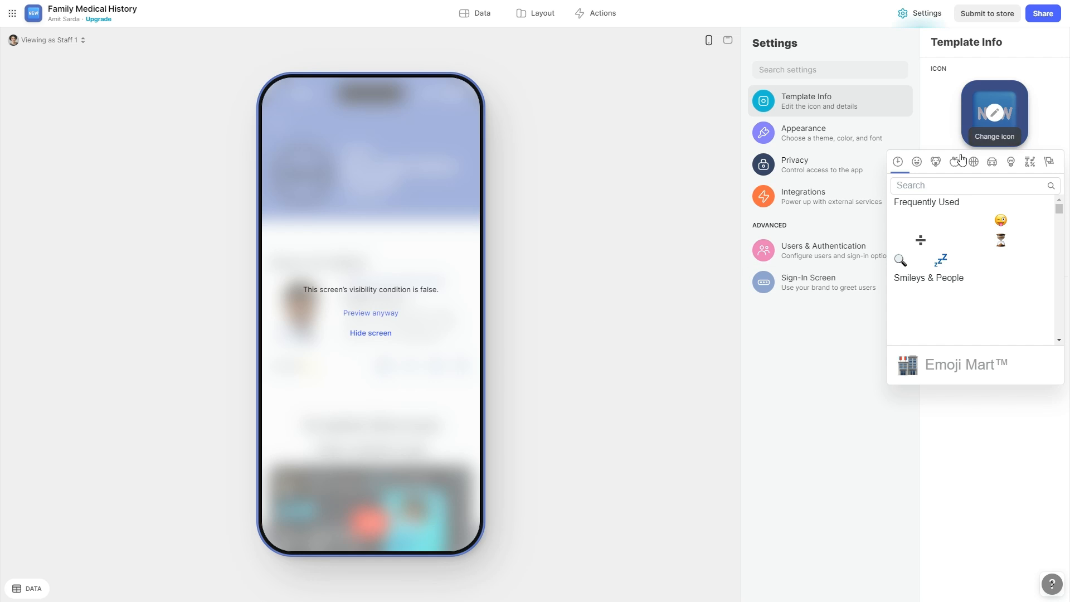
text(pill)
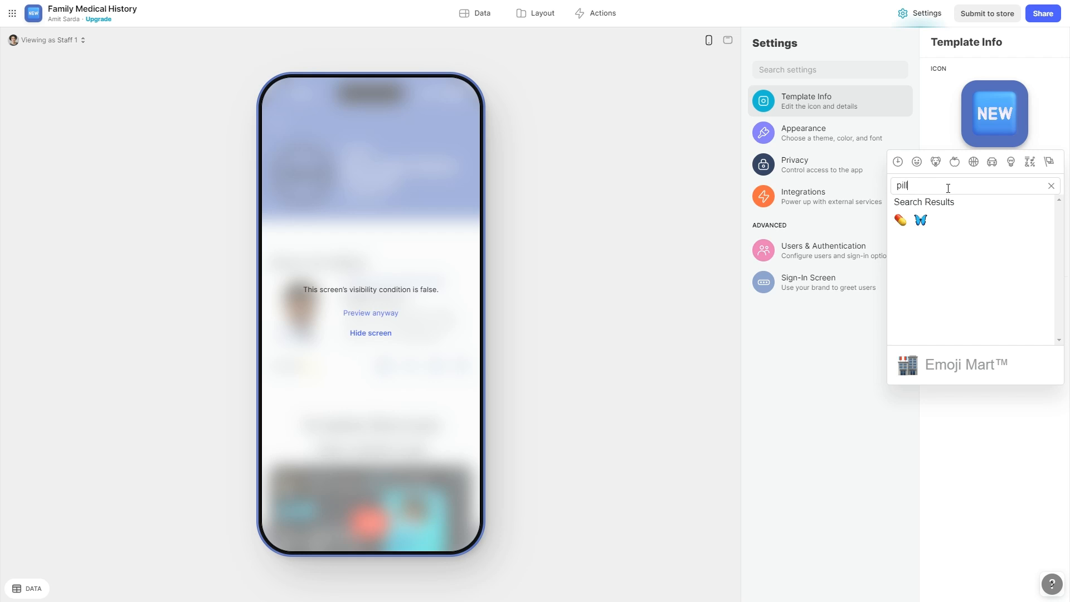
click(901, 220)
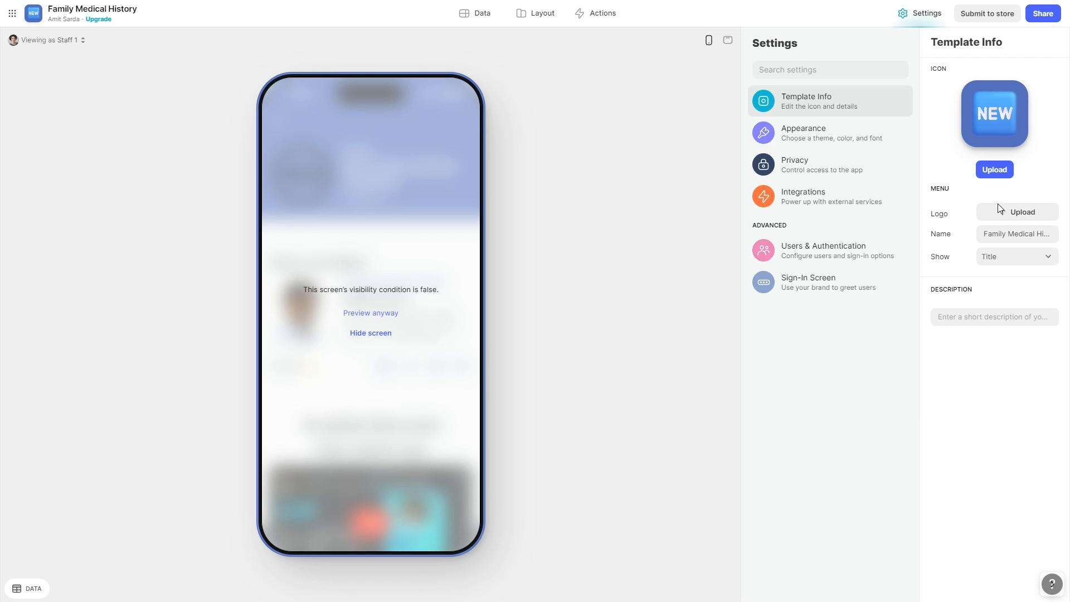
Set the app's accent color to the teal-blue swatch in the appearance settings
click(788, 131)
click(960, 89)
click(980, 89)
click(1022, 89)
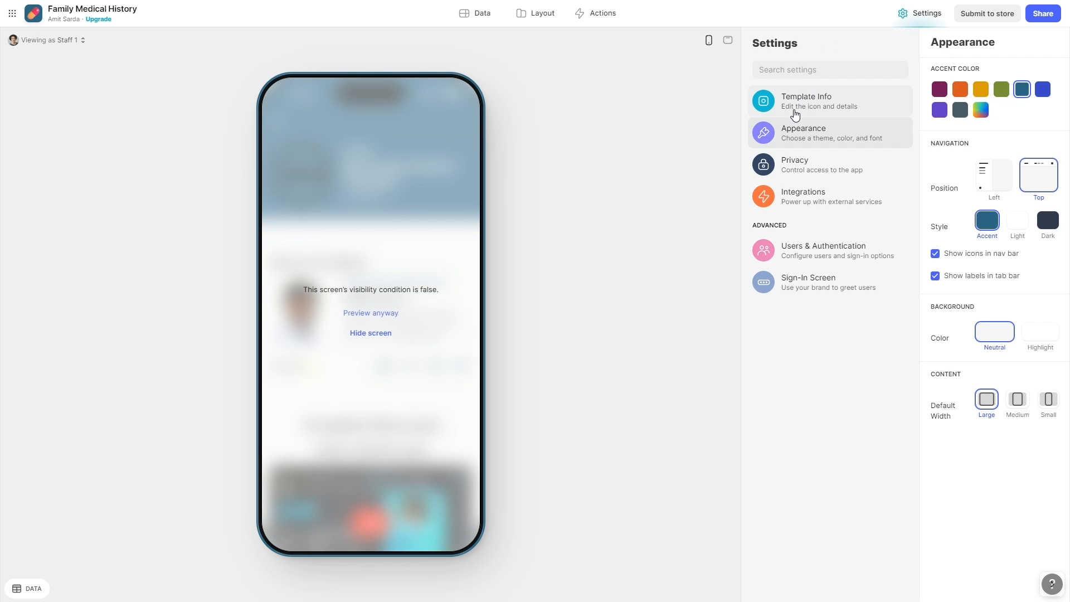
Delete the About screen from the app's layout navigation
click(913, 16)
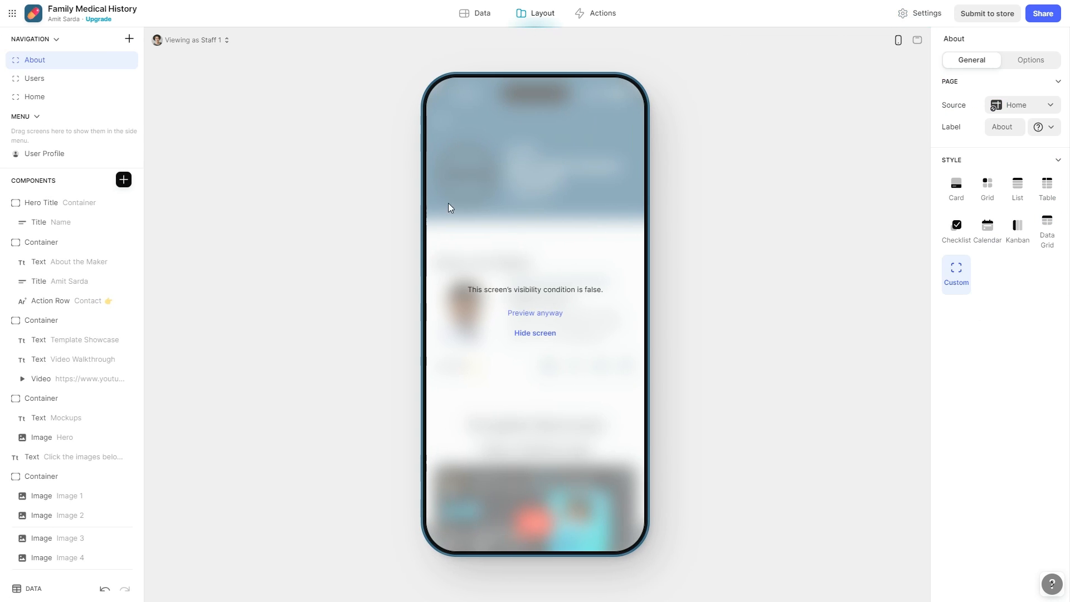
click(539, 334)
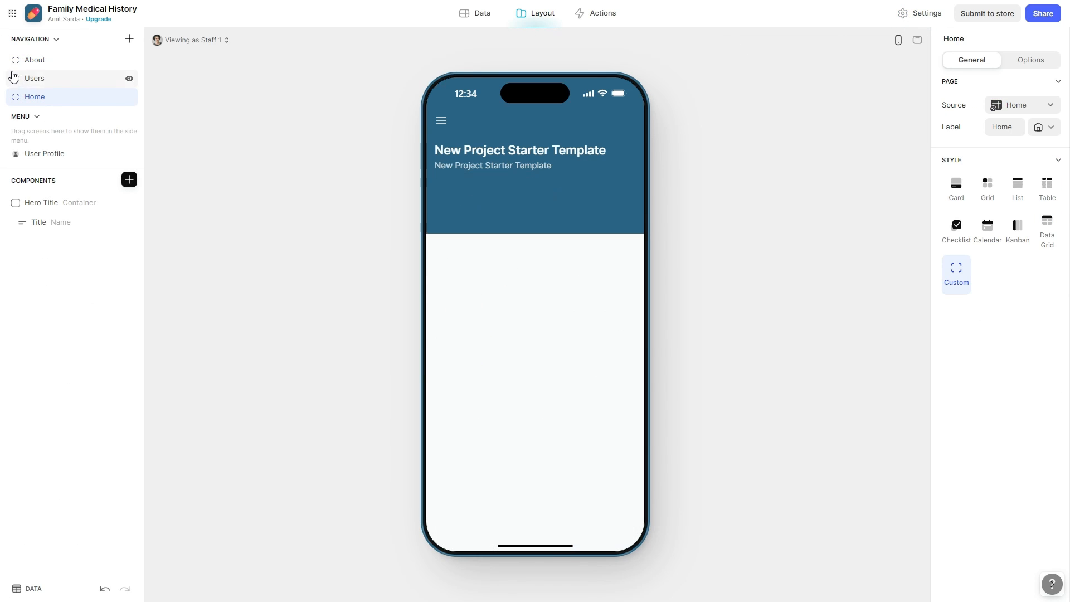
click(59, 65)
right_click(59, 65)
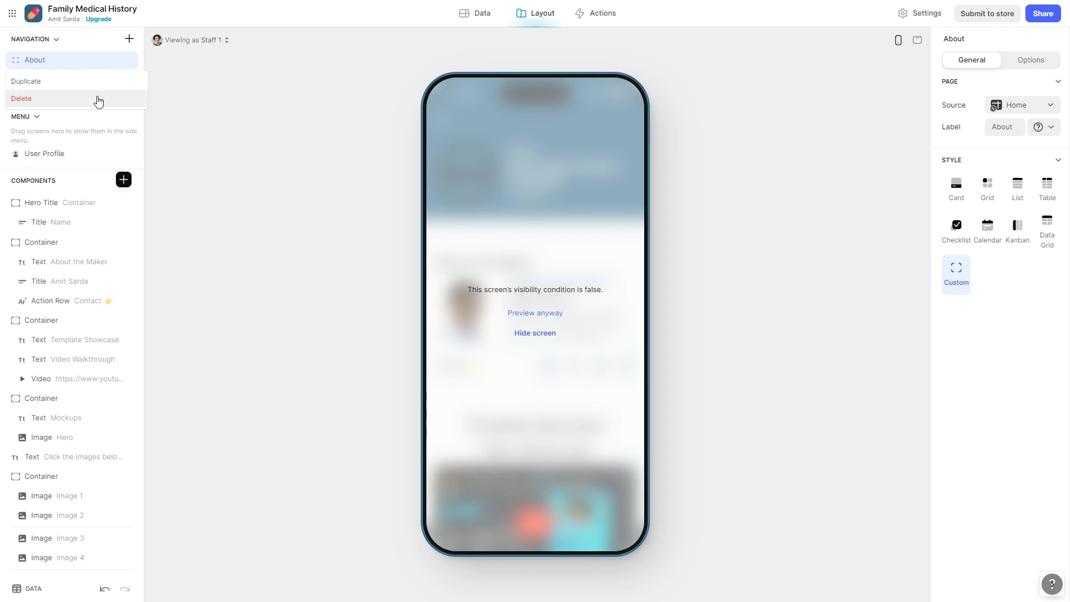
click(77, 101)
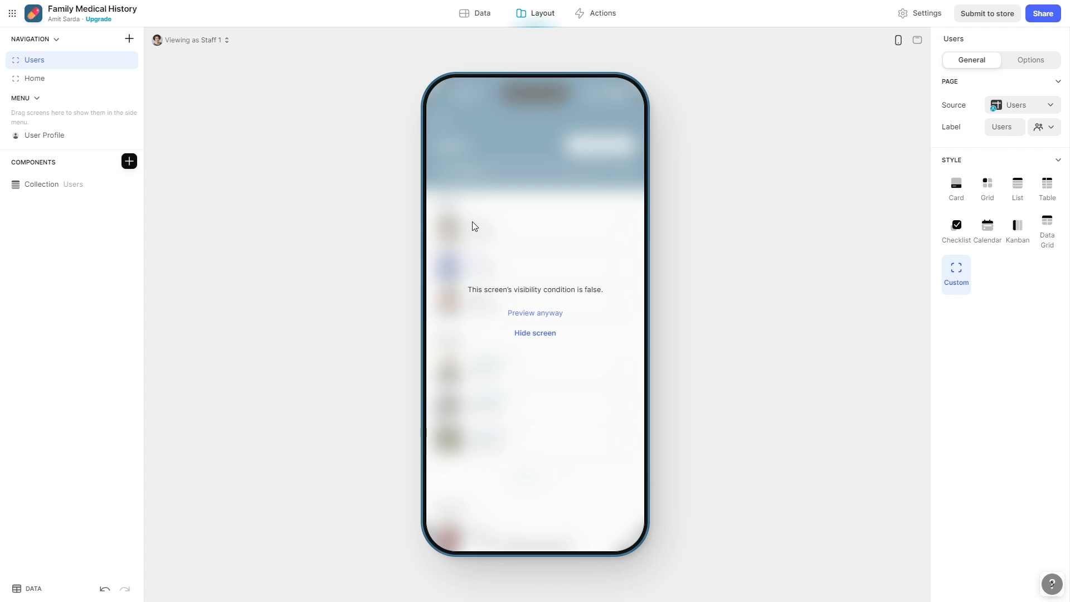
Dismiss the hidden Users screen and switch the layout preview to the Admin user
click(532, 333)
click(204, 41)
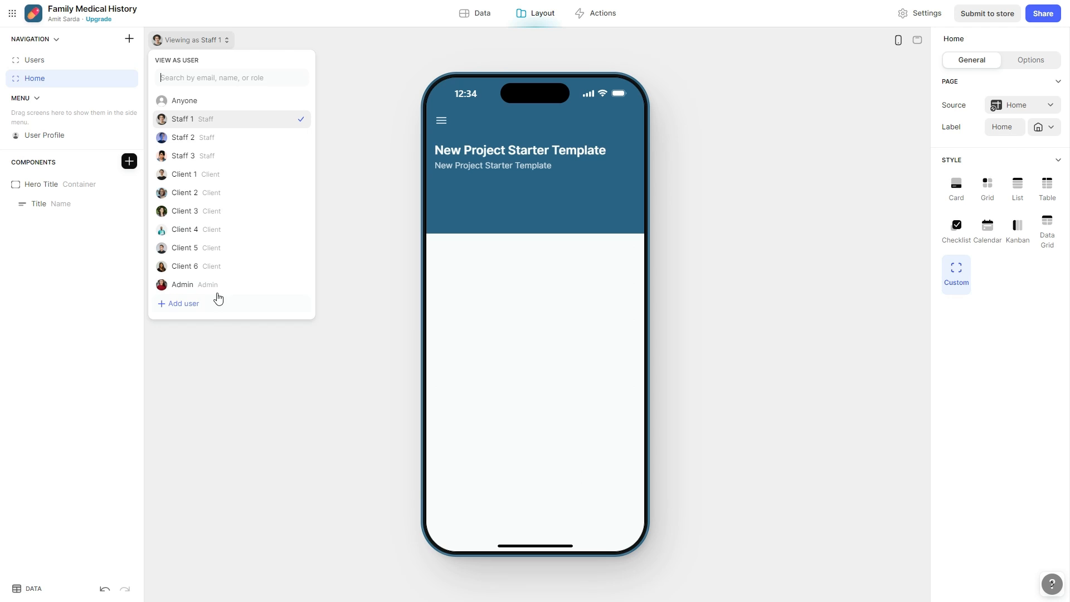
click(240, 288)
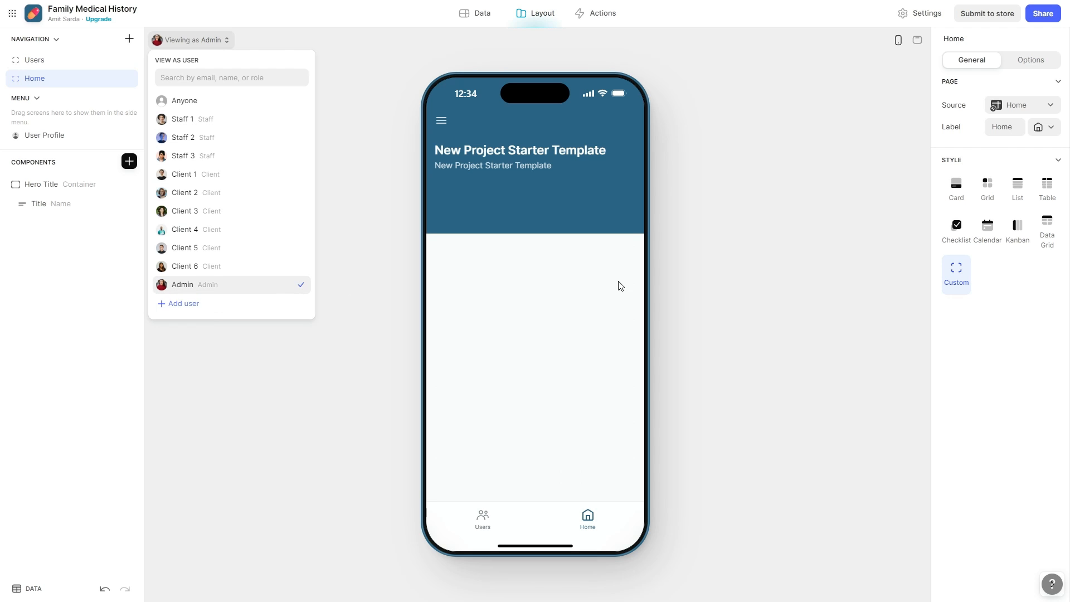
click(581, 332)
Examine the Users screen in the desktop preview and return to the mobile preview
click(482, 521)
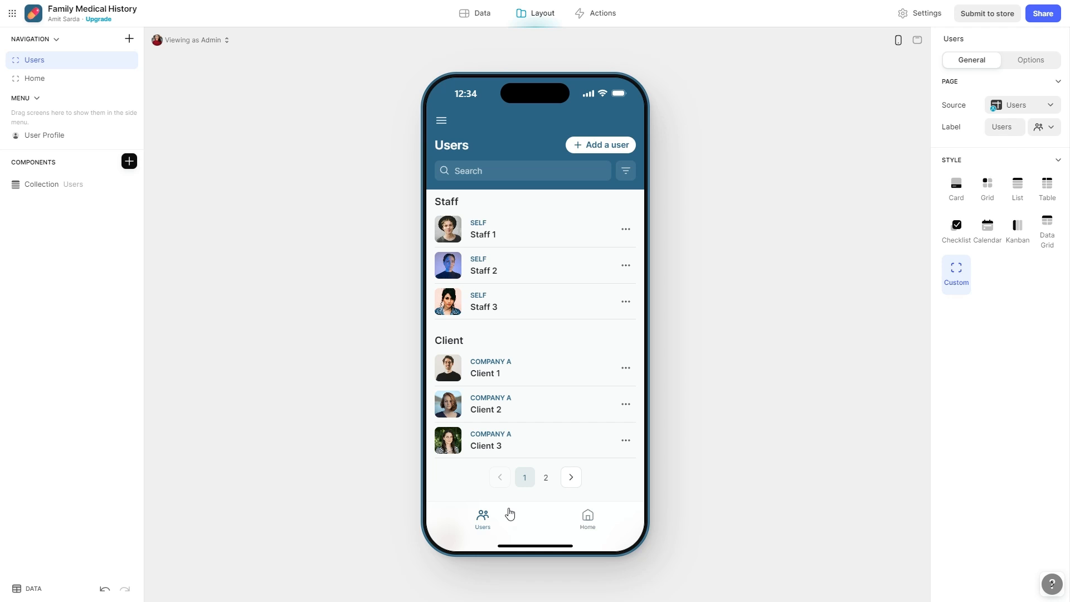
click(918, 39)
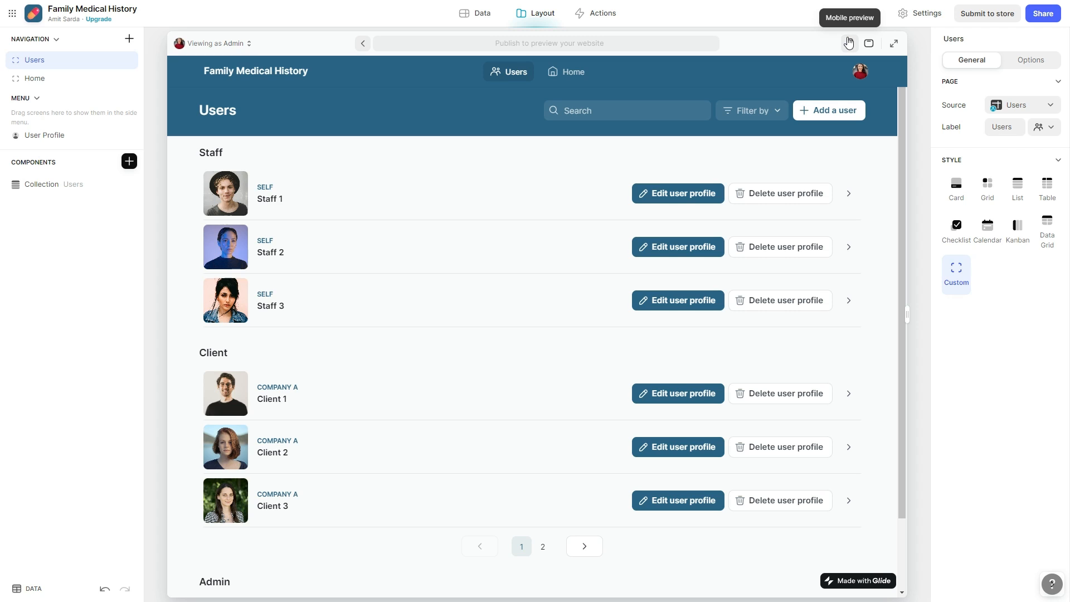
click(849, 42)
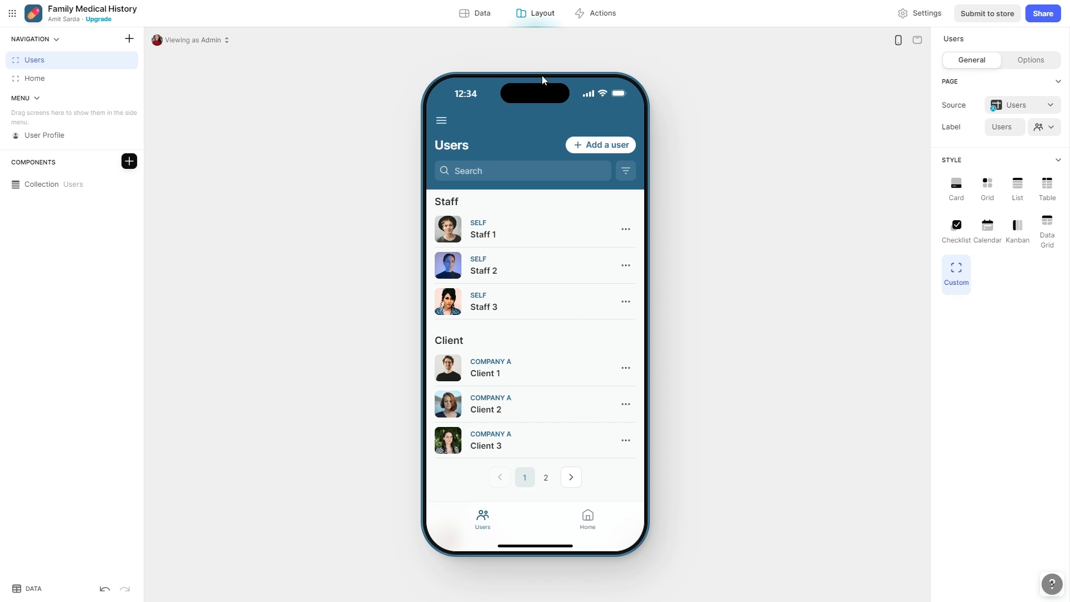
Look at the Things table in the data editor
key(ctrl+plus)
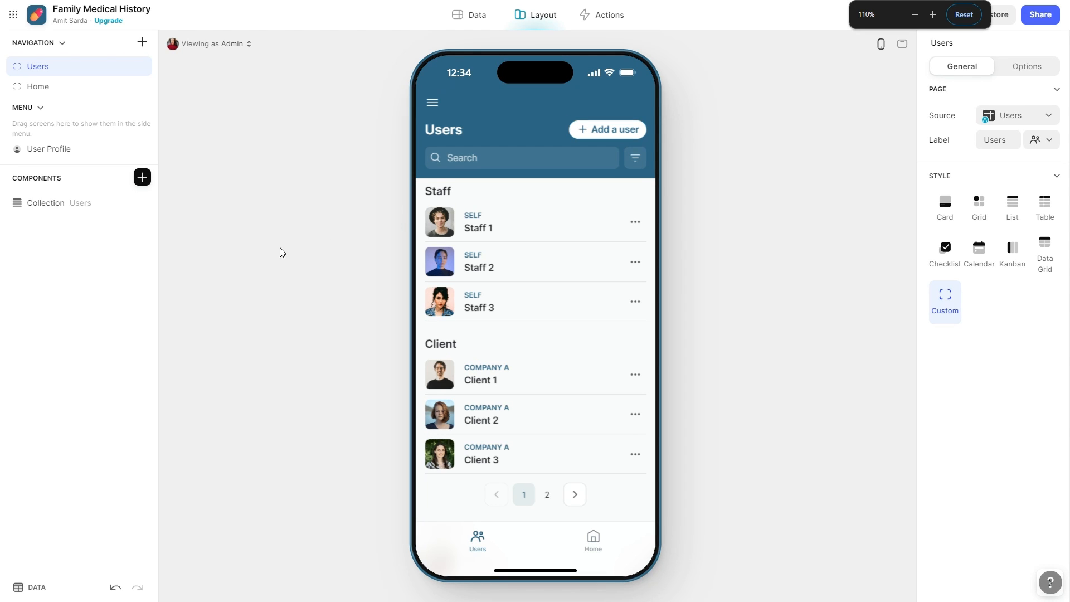
key(ctrl+plus)
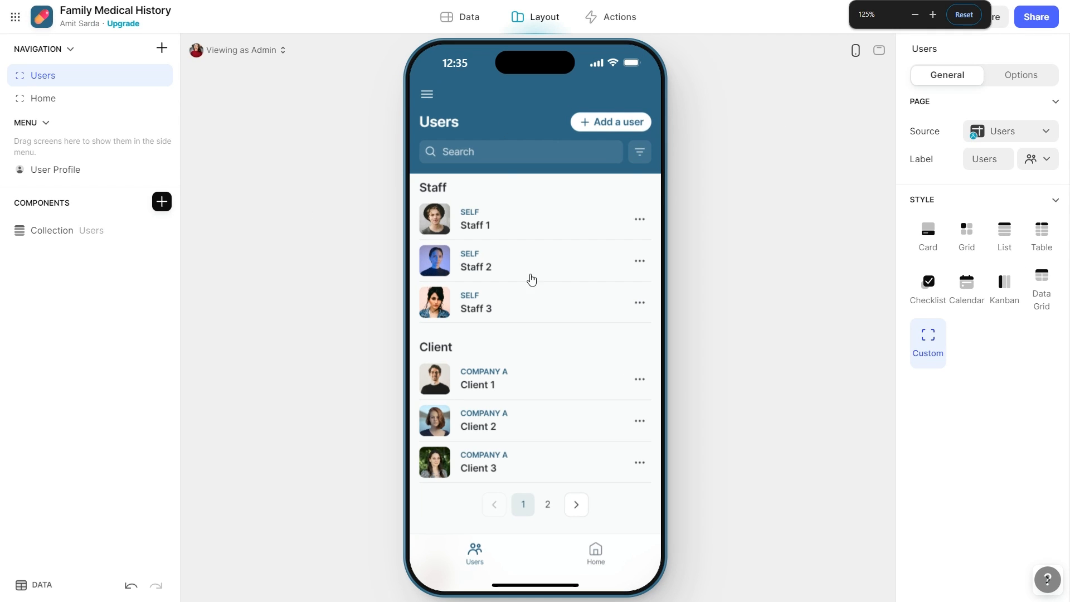
click(460, 21)
click(74, 112)
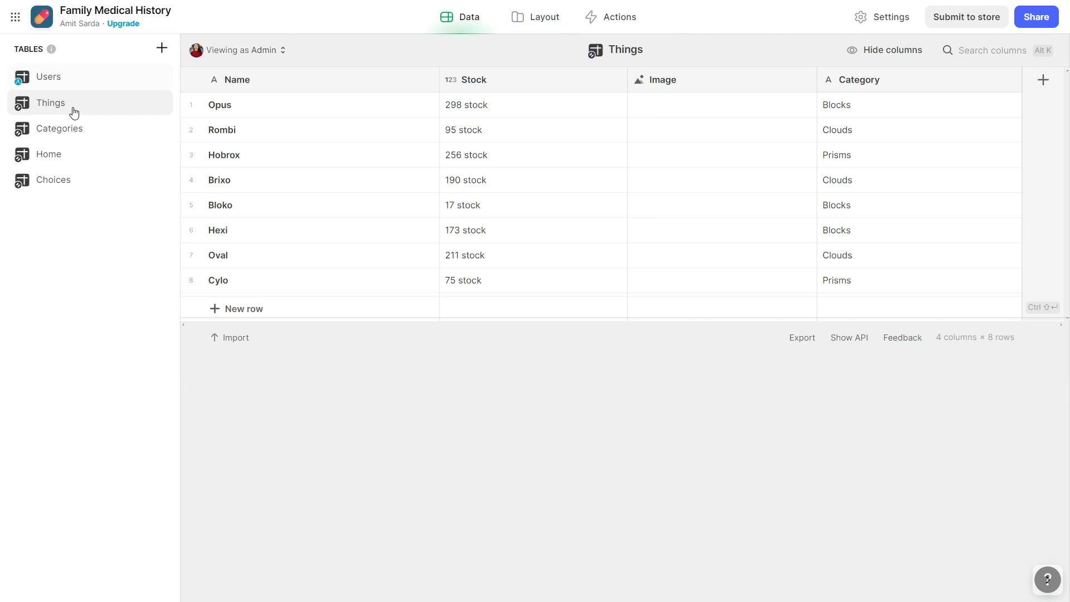
right_click(107, 111)
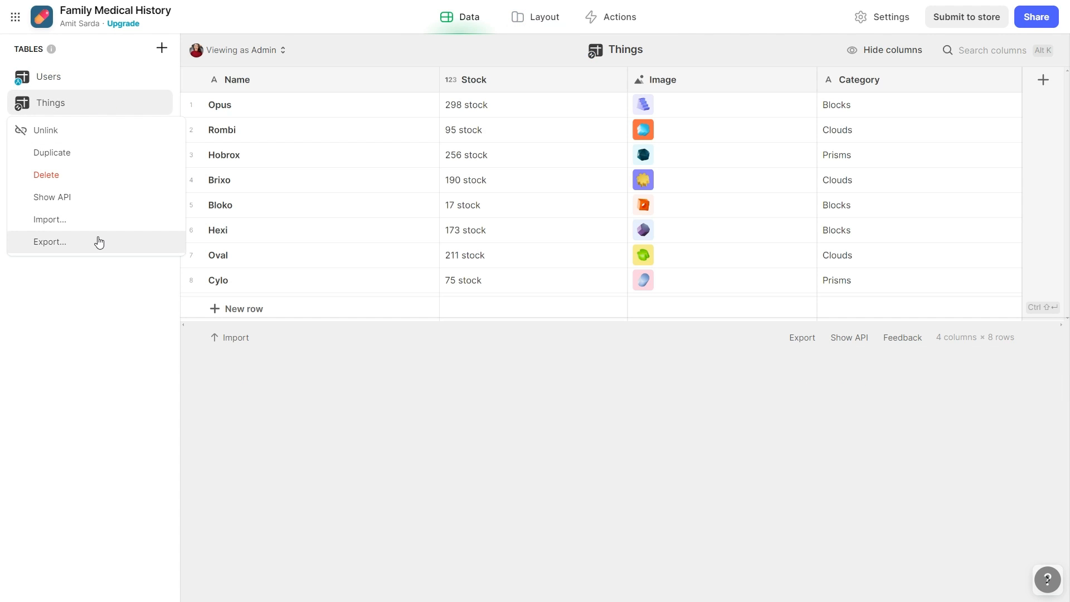
click(419, 375)
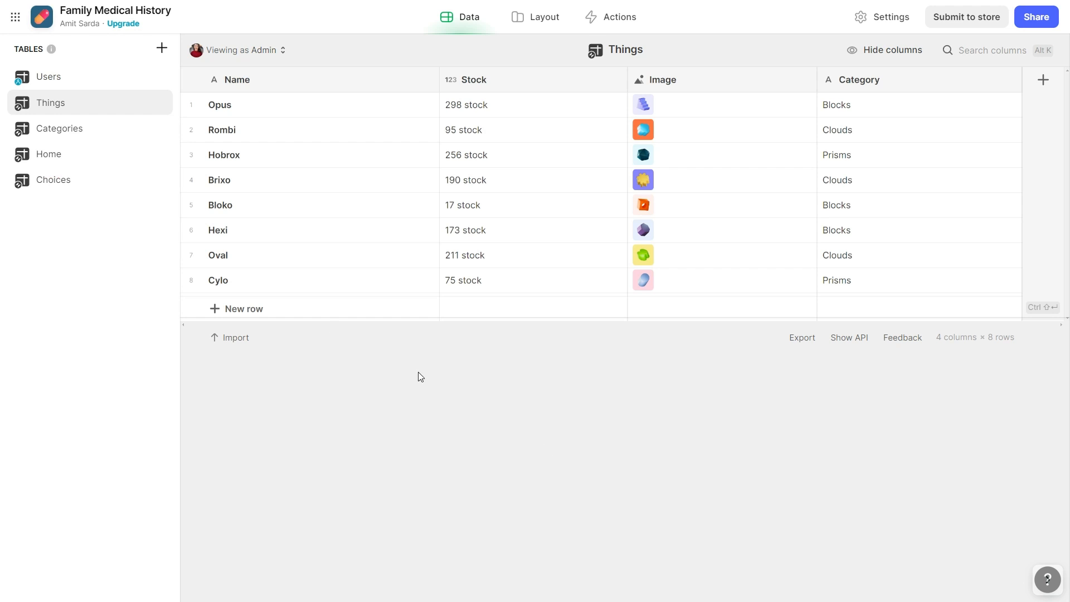
Change the Staff role to Family in the Choices table, keeping Client as the third role
click(68, 186)
click(267, 105)
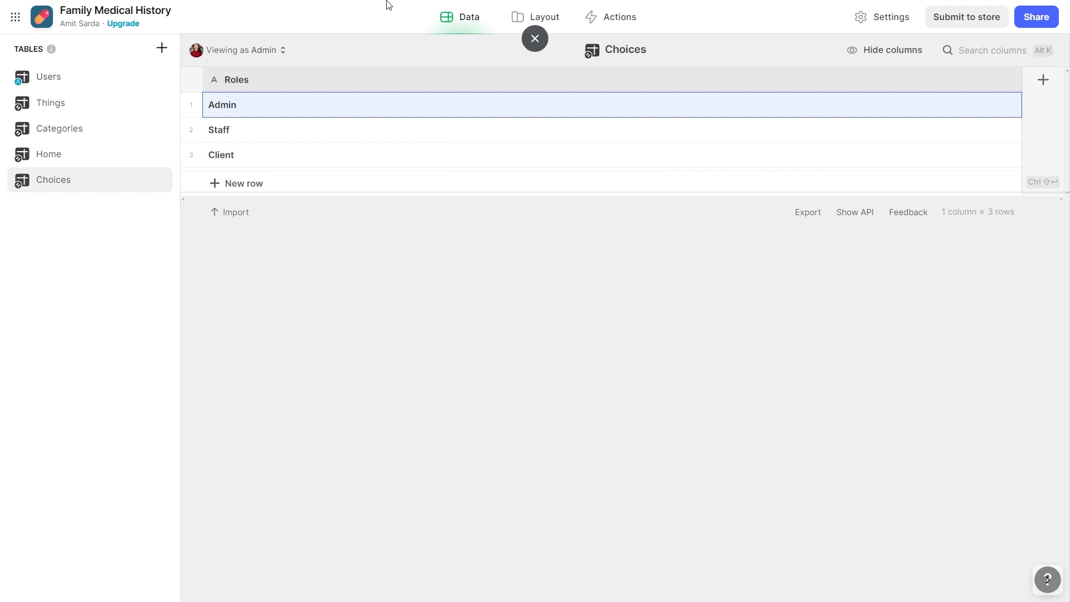
key(Down)
key(Up)
key(Down)
text(Family)
key(Return)
text(Client)
key(Return)
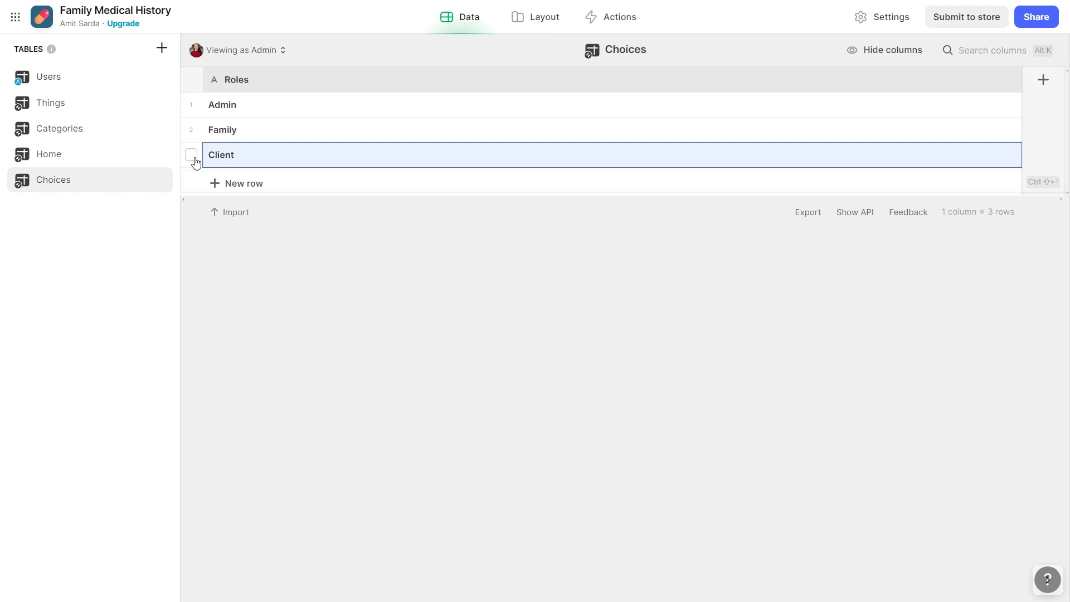
Delete the Client row from the Choices table
click(191, 155)
key(Delete)
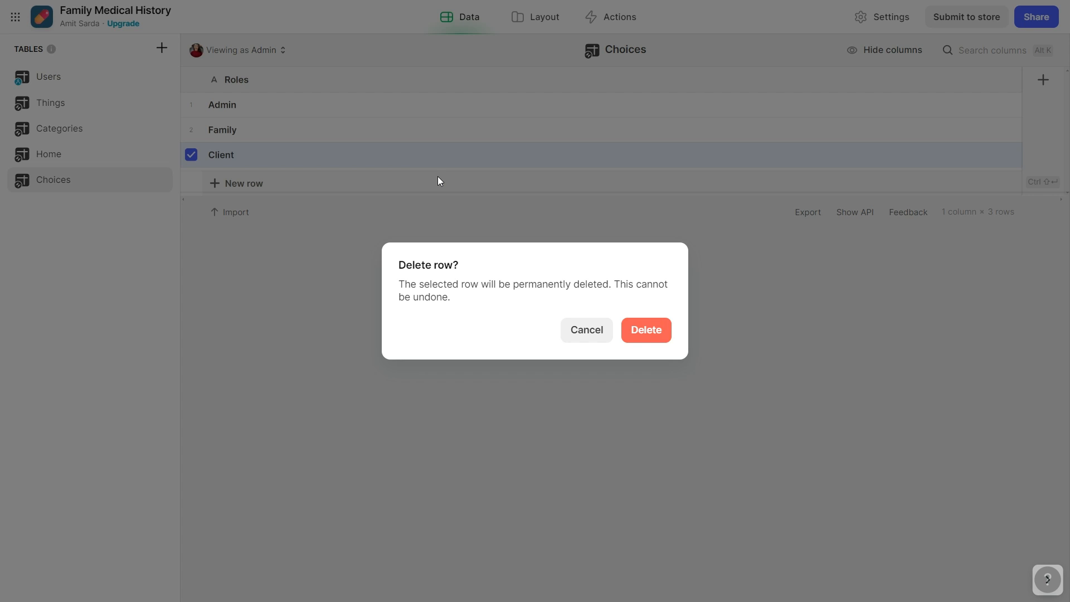
click(658, 336)
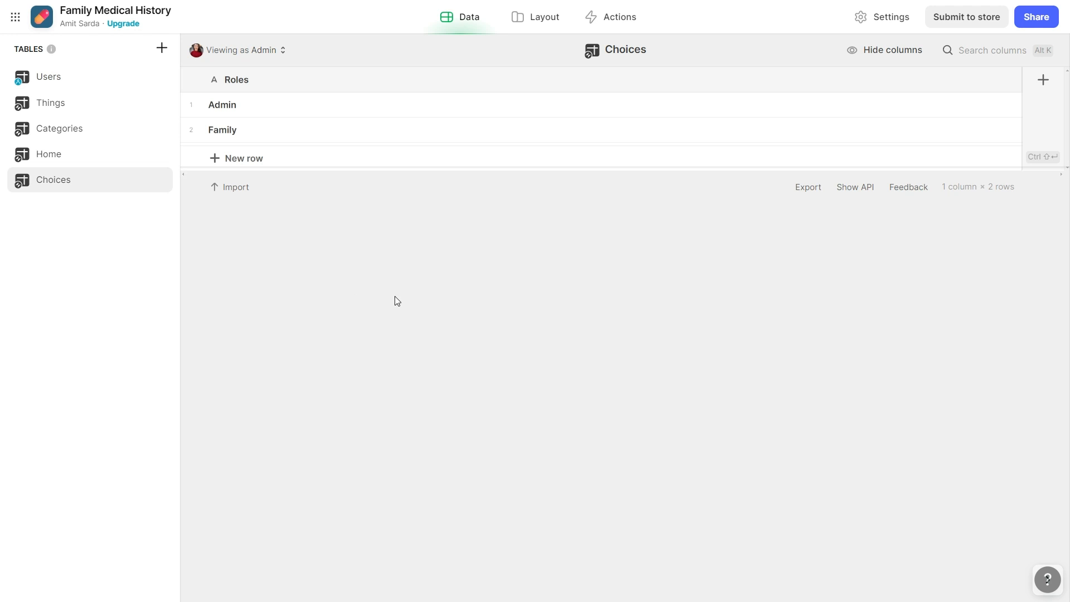
Rename the three staff users in the Users table as Family Member 1, Family Member 2 and Family Member 3
click(84, 77)
click(245, 111)
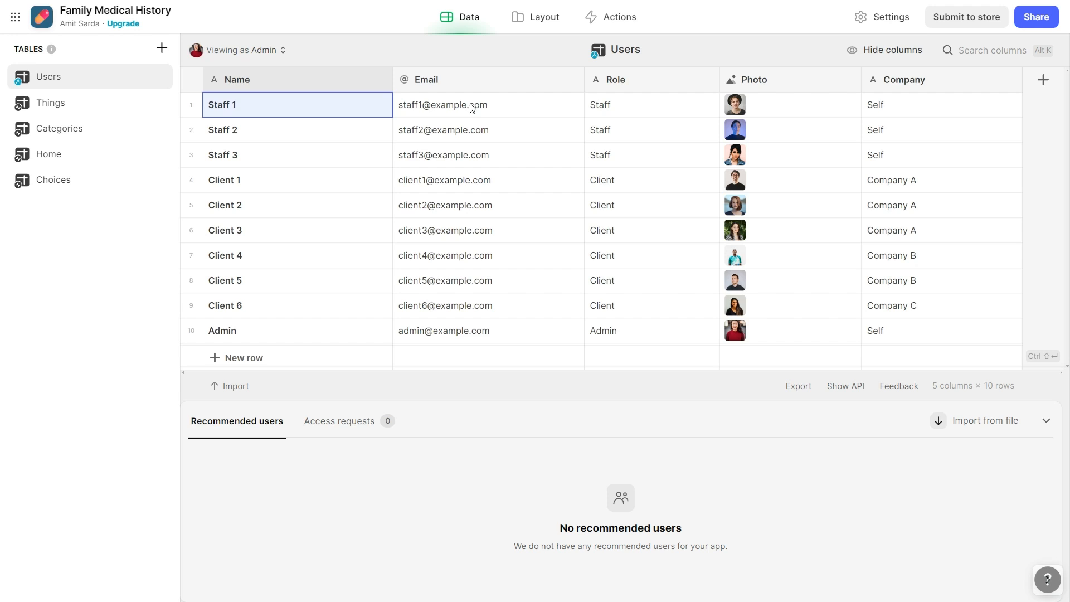
text(Family Member)
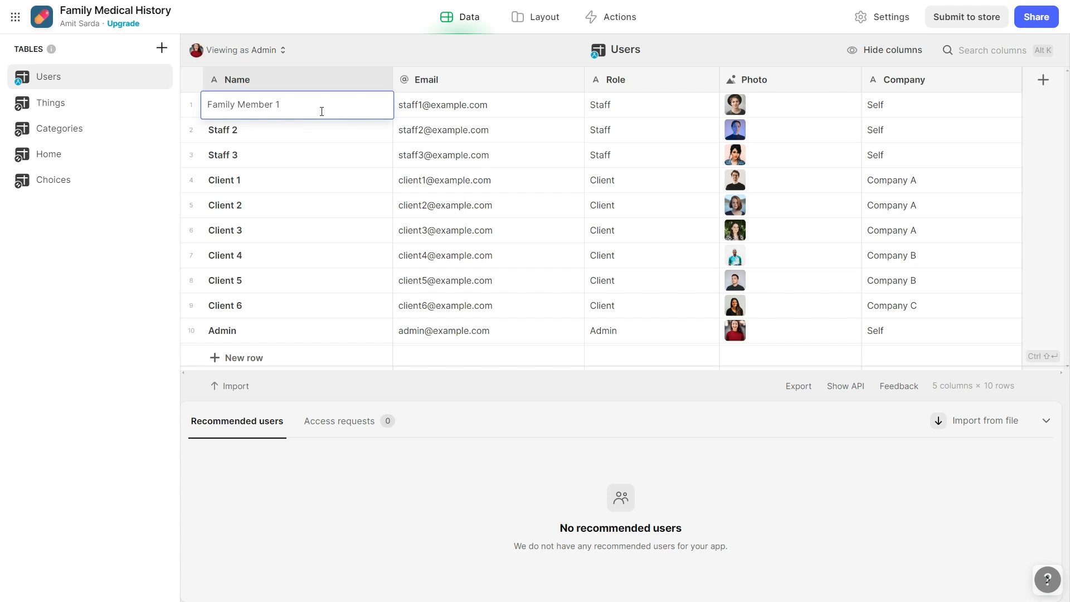
key(shift+Home)
key(ctrl+c)
key(Return)
key(ctrl+v)
text(2)
key(Return)
key(ctrl+v)
text(3)
key(Return)
Delete the six client rows, Client 1 to Client 6, from the Users table
shift+click(231, 311)
click(191, 180)
click(191, 204)
click(192, 229)
click(191, 254)
click(191, 279)
click(192, 305)
key(Delete)
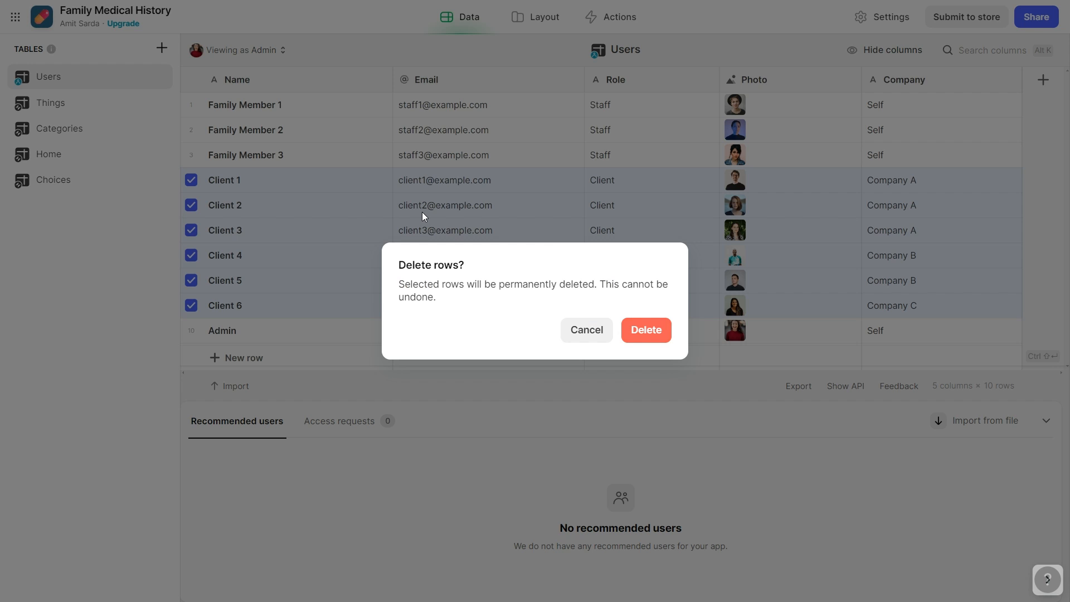
click(652, 336)
Replace the staff prefix in Family Member 1's email with "familymember", keeping the number and domain
click(413, 111)
click(415, 106)
click(421, 104)
key(shift+Home)
text(familymember)
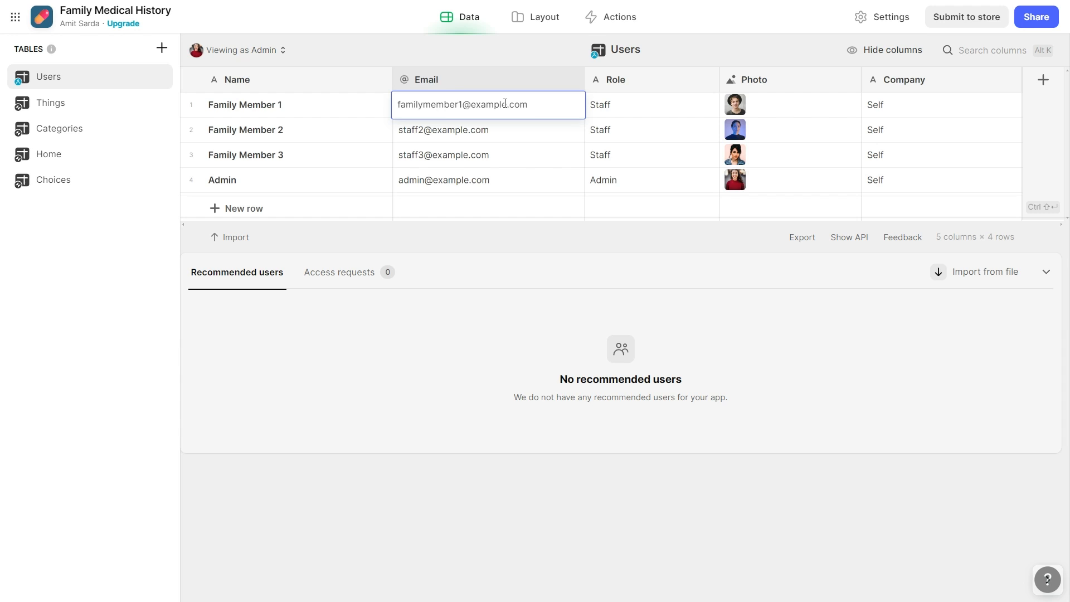
key(shift+Home)
key(Return)
Apply the same "familymember" prefix to the emails of Family Member 2 and Family Member 3
key(Left)
key(ctrl+shift+Right)
text(familymember)
key(Return)
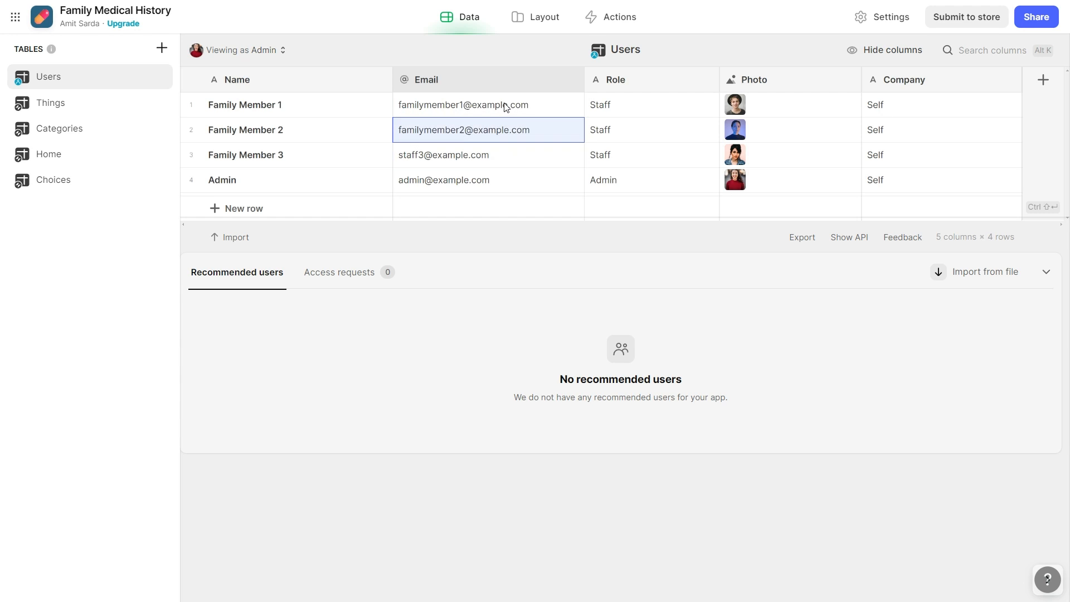
key(Left)
key(ctrl+shift+Right)
text(familymember)
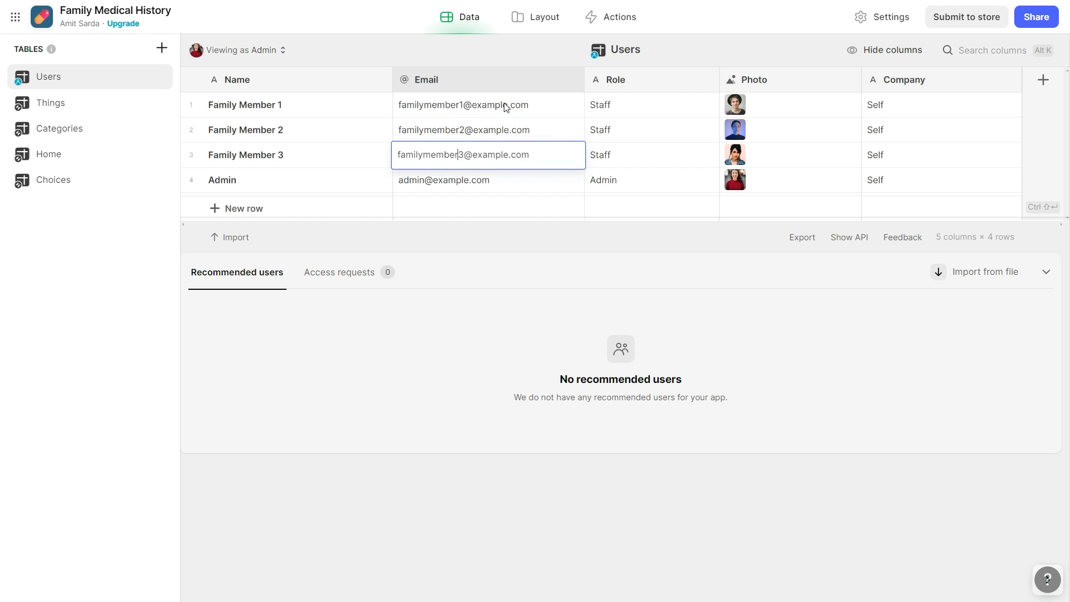
key(Return)
Set the role of all three family members to Family in the Users table
click(645, 110)
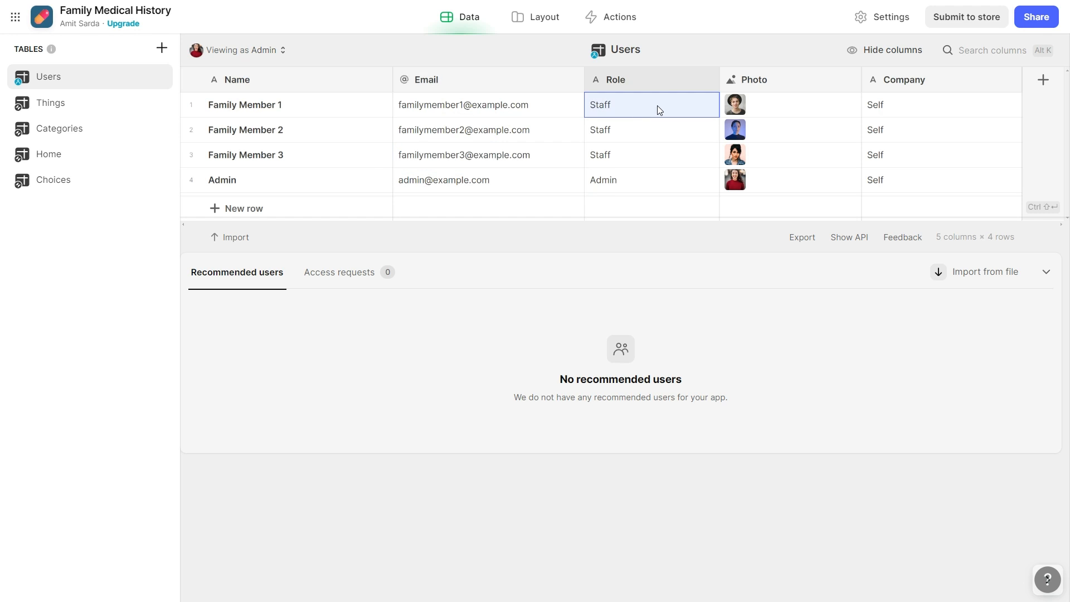
text(Family)
key(Return)
text(Fam)
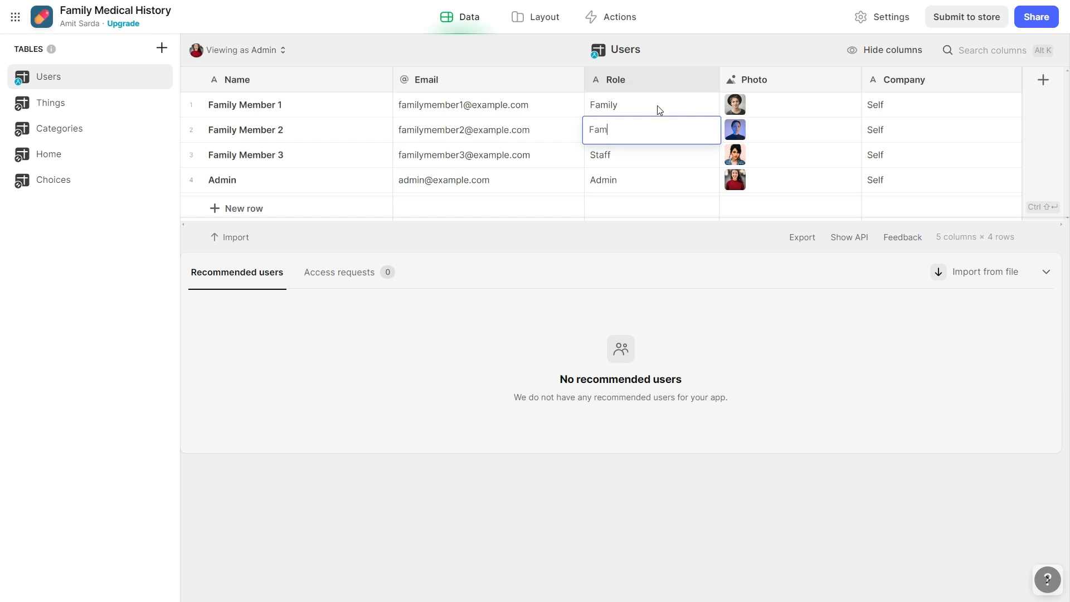
text(ily)
key(Return)
text(Fami)
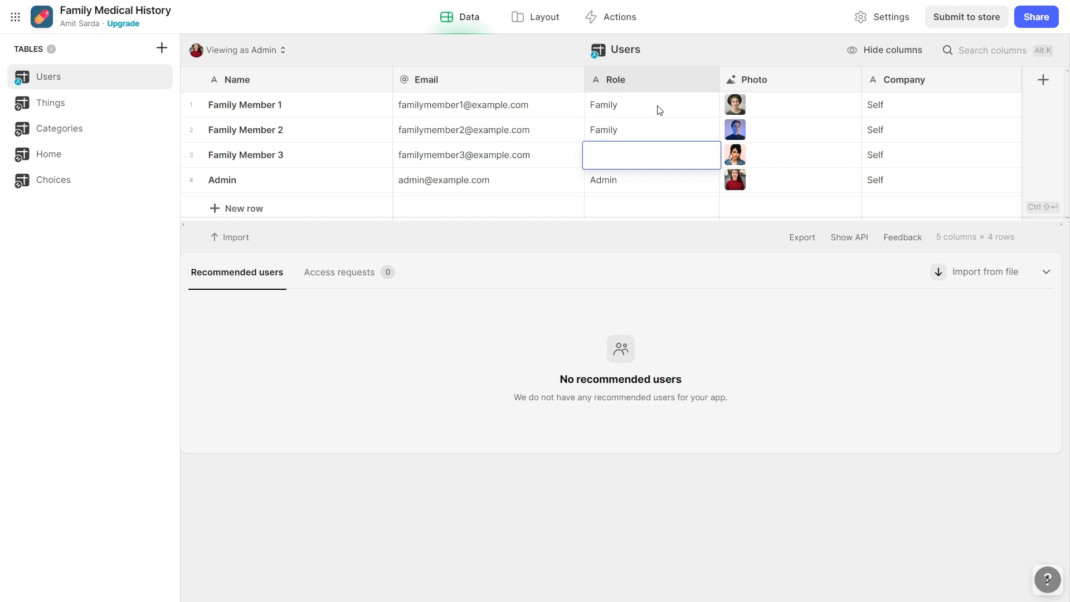
text(ly)
key(Return)
Delete the Company column from the Users table
key(Right)
key(Right)
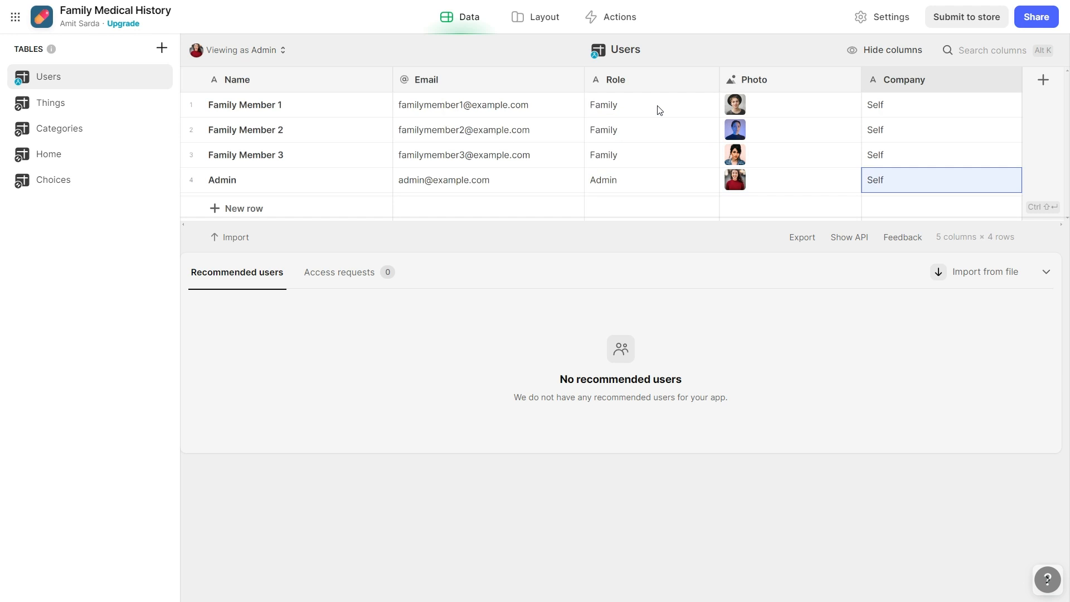
click(1007, 79)
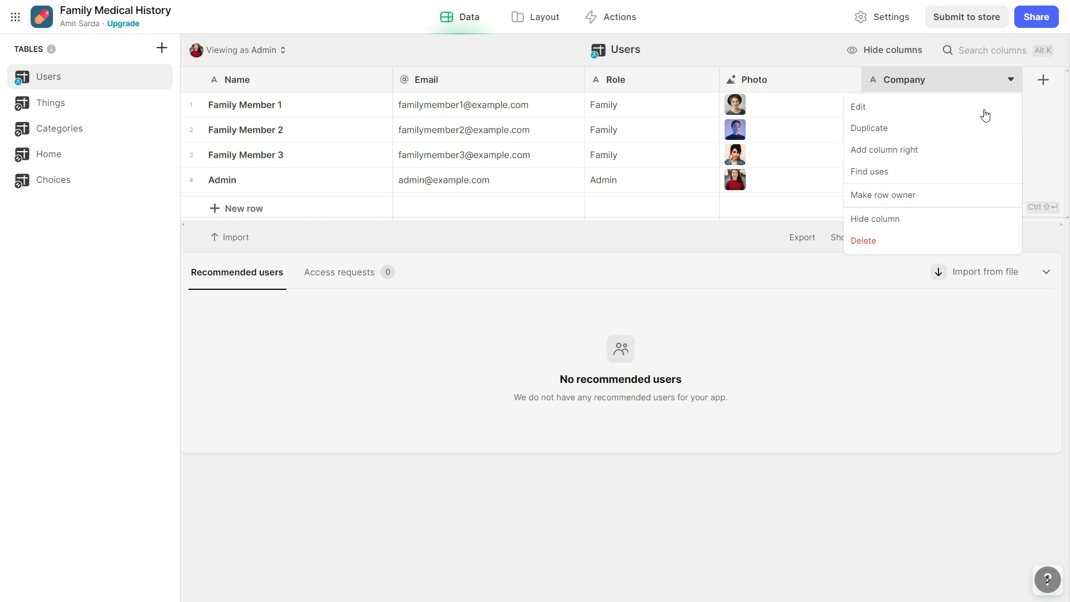
click(920, 240)
click(650, 351)
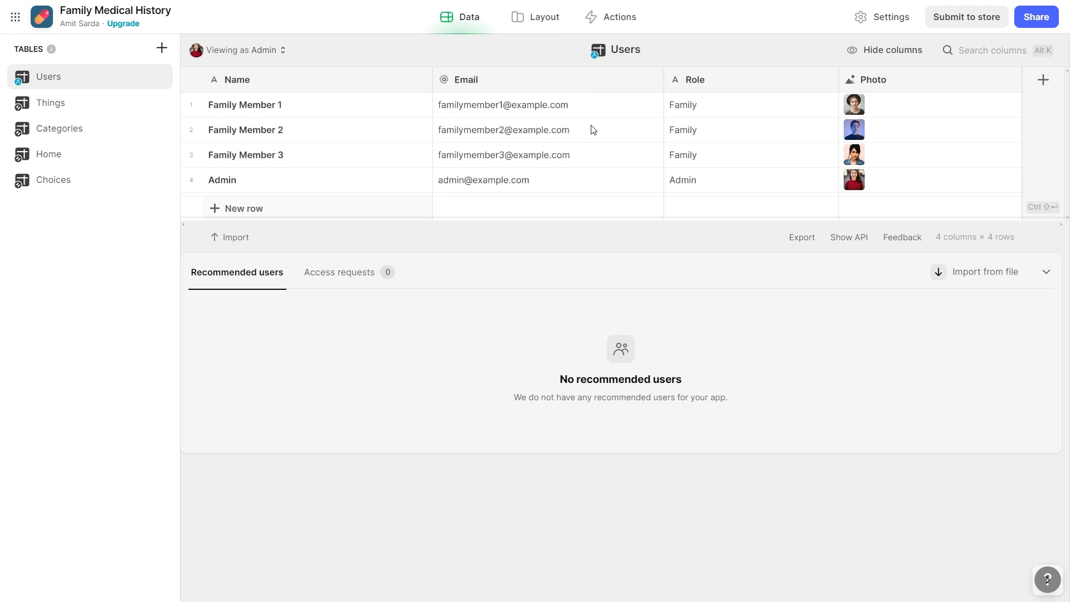
click(545, 28)
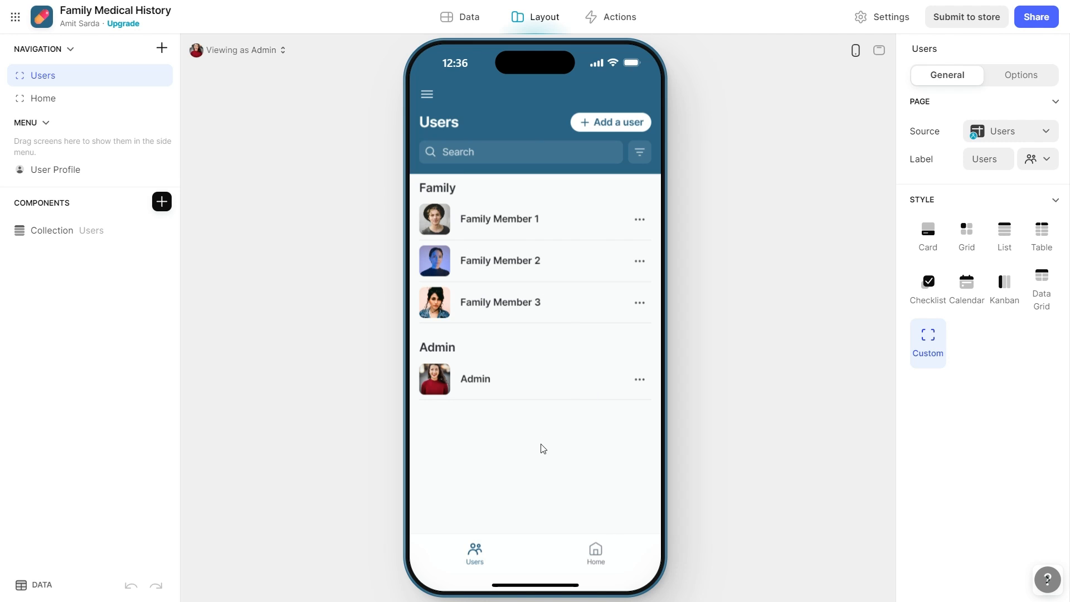
click(463, 21)
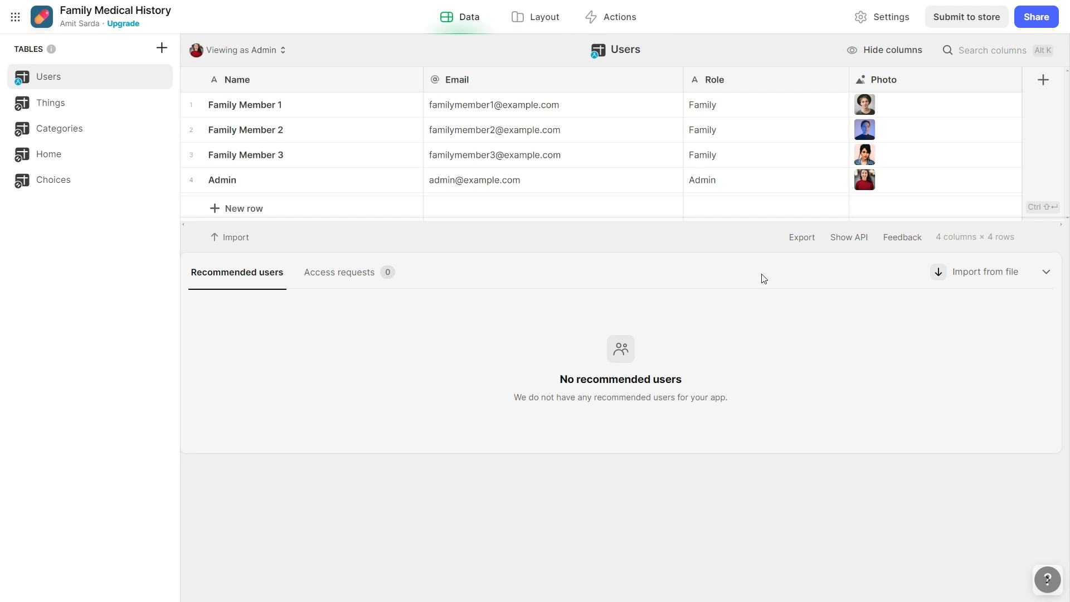
click(96, 102)
click(157, 71)
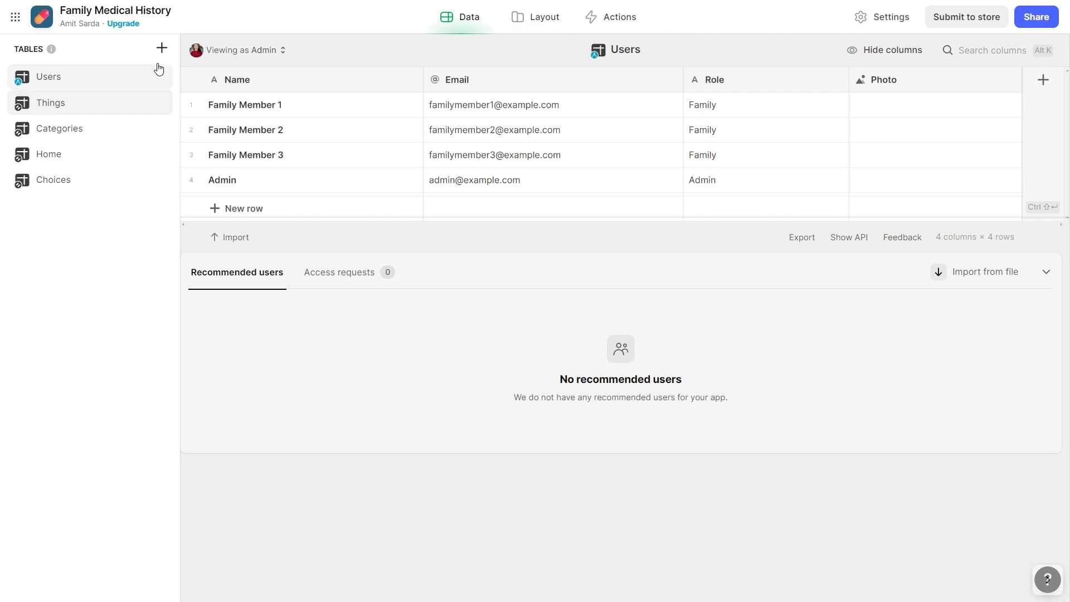
Add a text column named Gender to the Users table
click(1043, 80)
text(Gender)
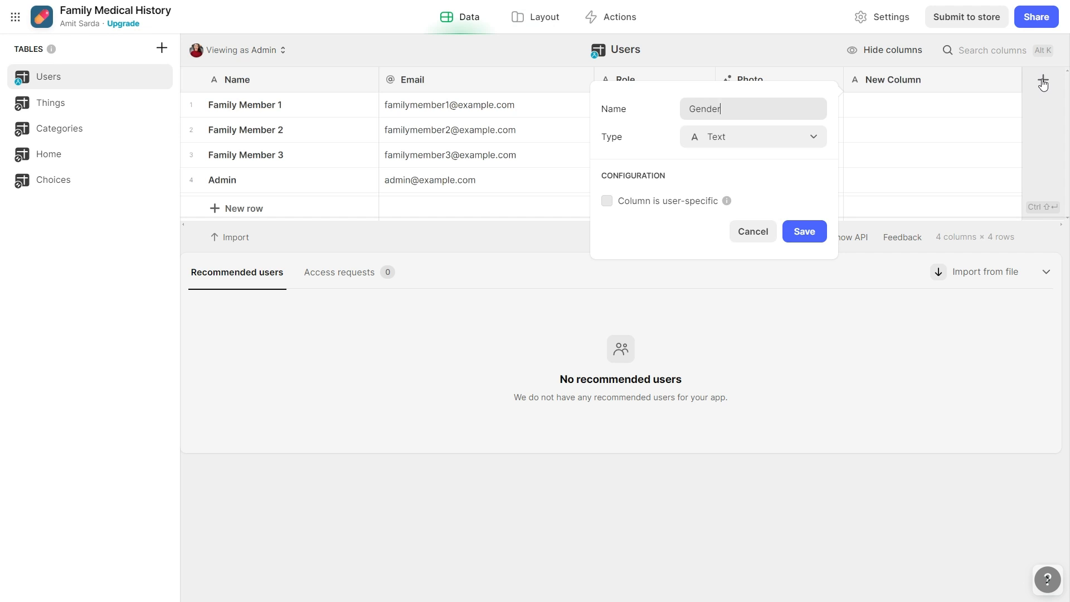
click(807, 233)
Add a Date of Birth column of type Date & Time to the Users table, displaying the date only
click(1040, 84)
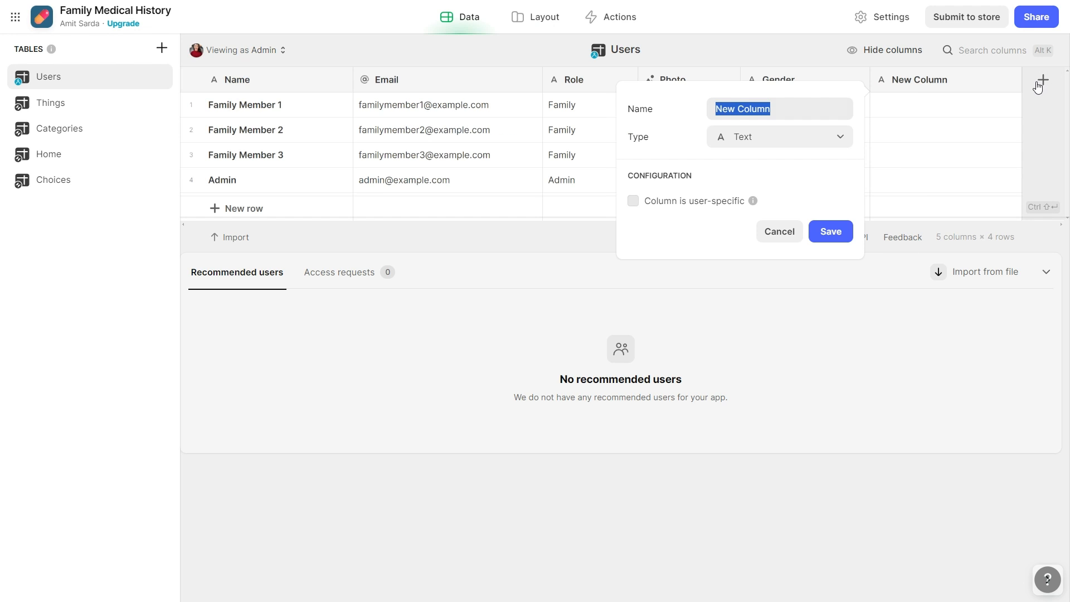
text(DAte of Birth)
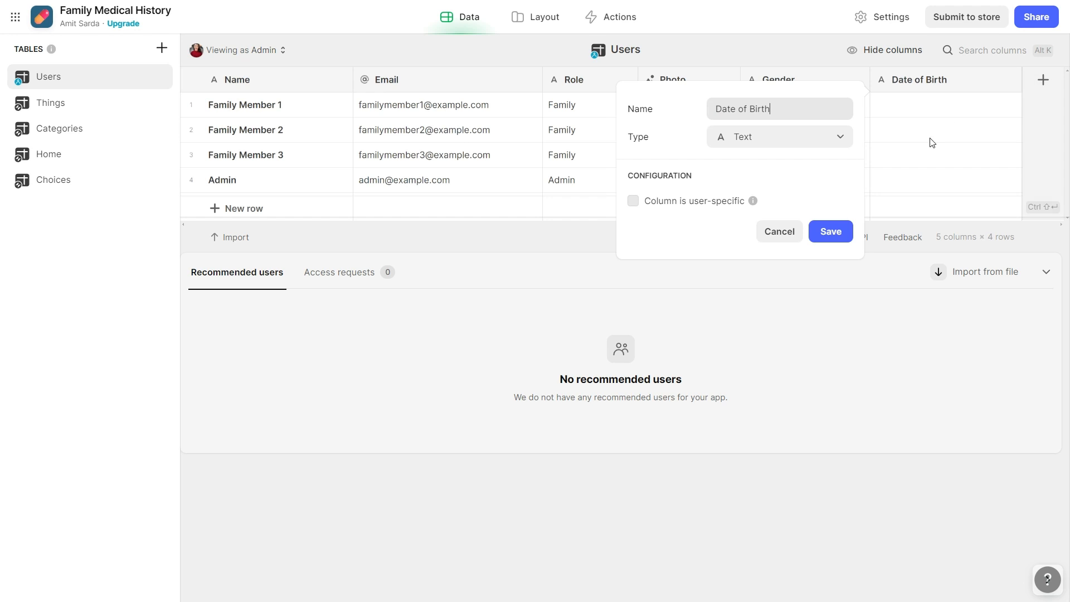
click(781, 138)
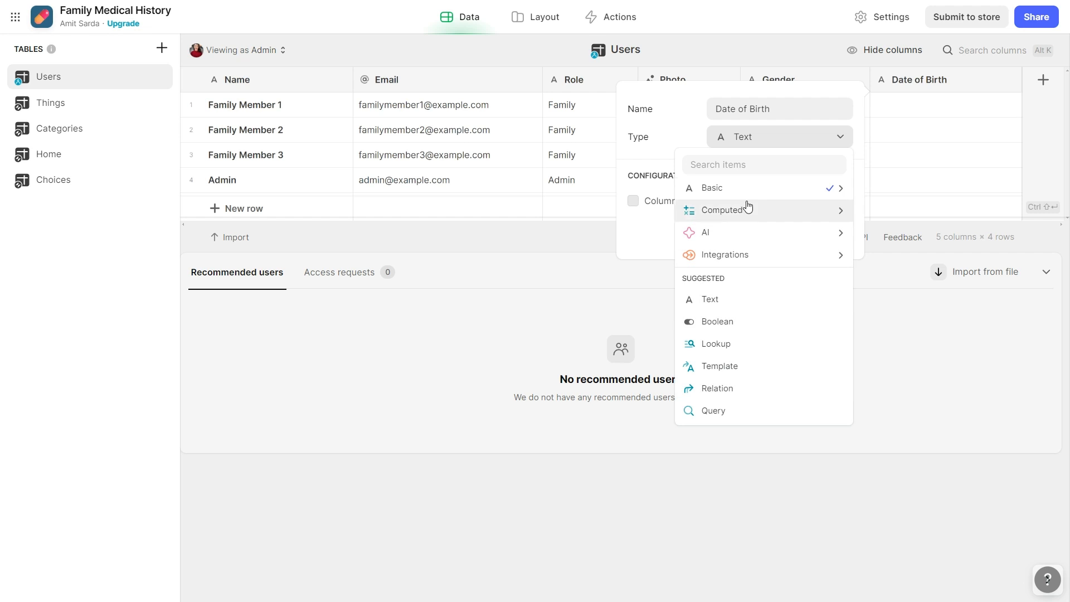
mouse_move(824, 190)
click(901, 276)
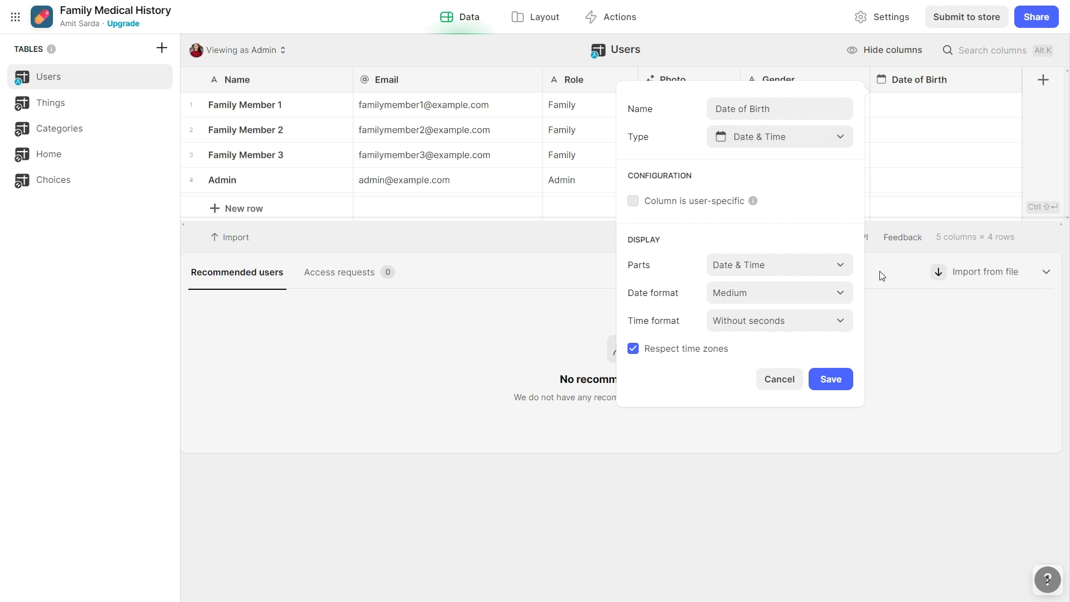
click(732, 273)
click(733, 311)
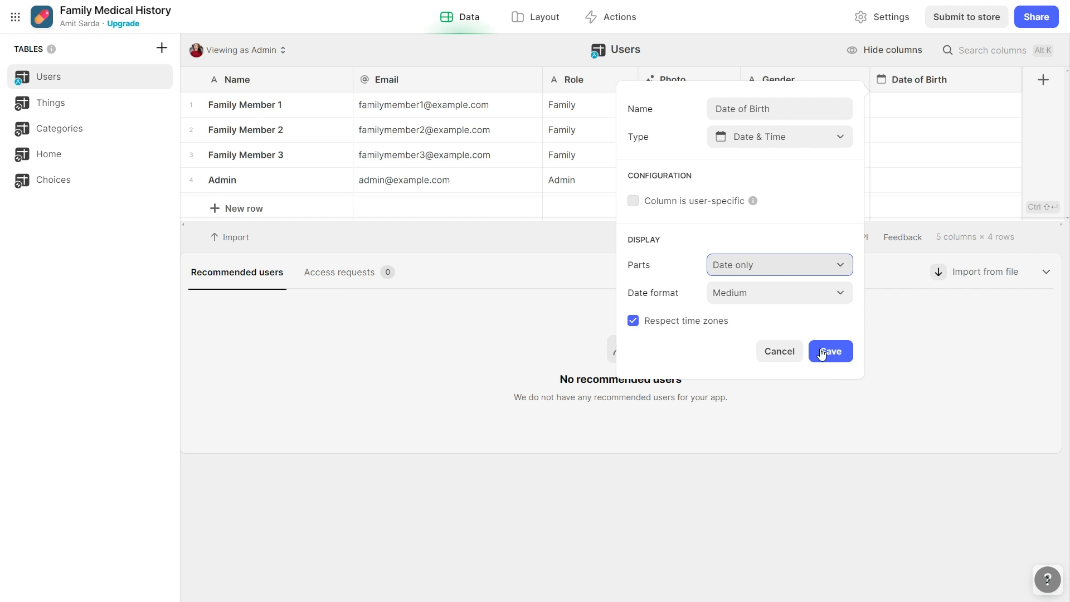
click(830, 351)
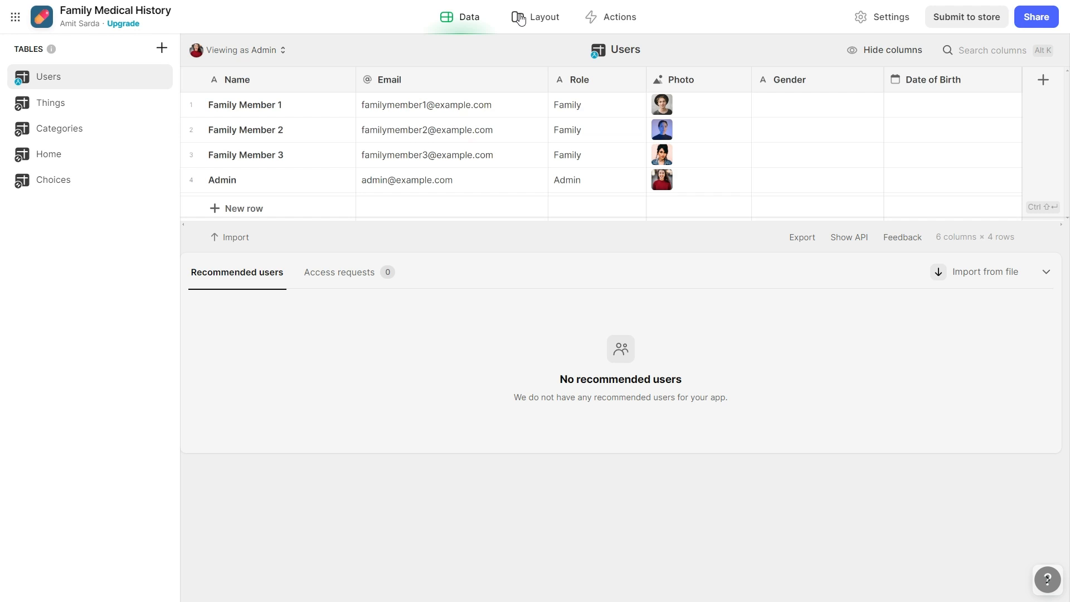
click(948, 129)
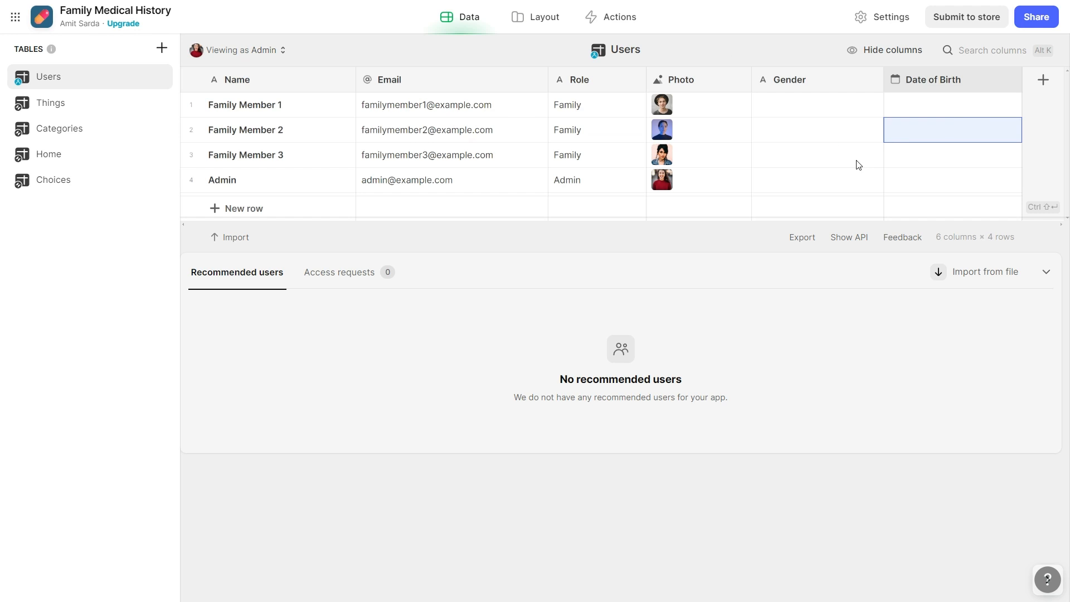
click(815, 105)
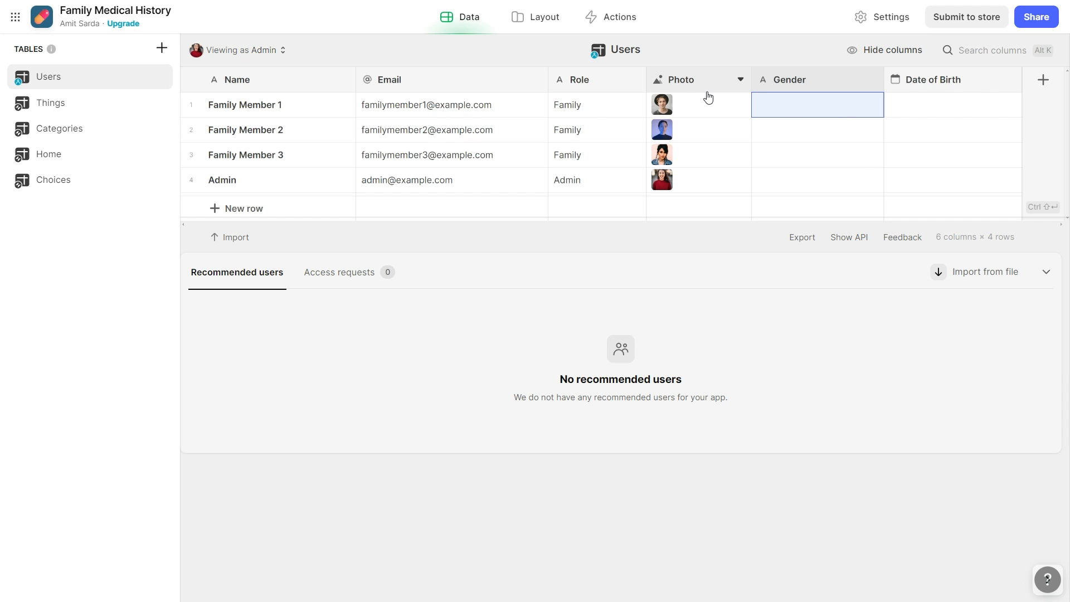
click(128, 102)
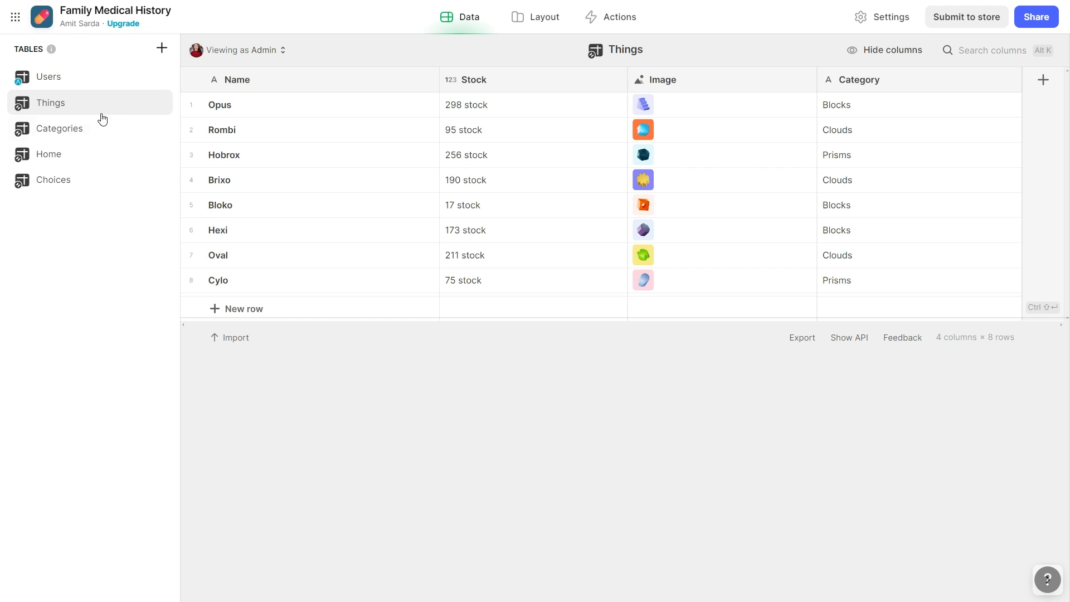
click(89, 132)
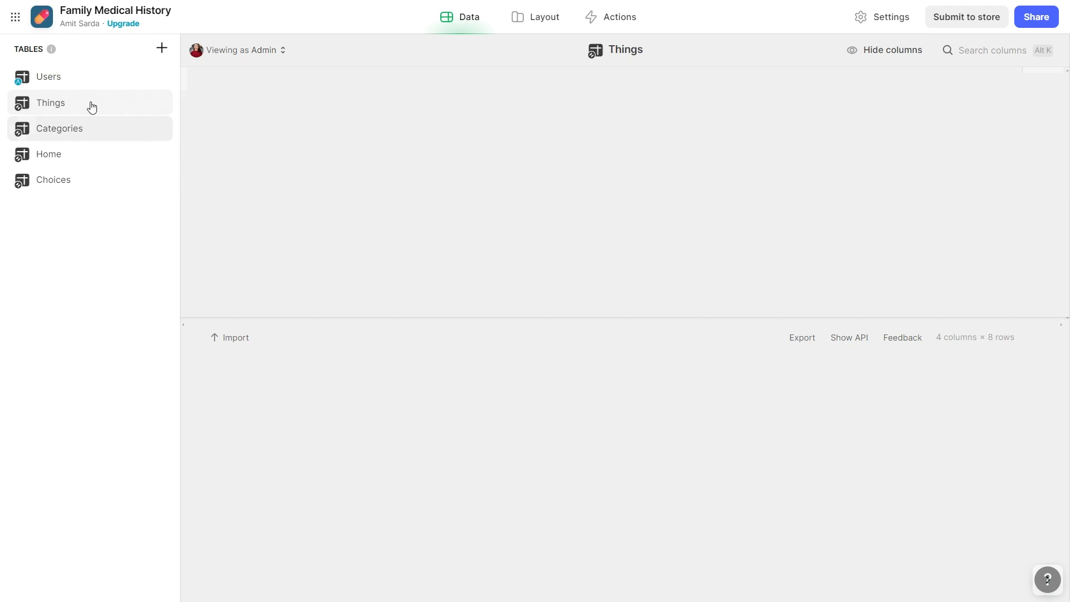
Rename the Things table to History
double_click(90, 103)
text(History)
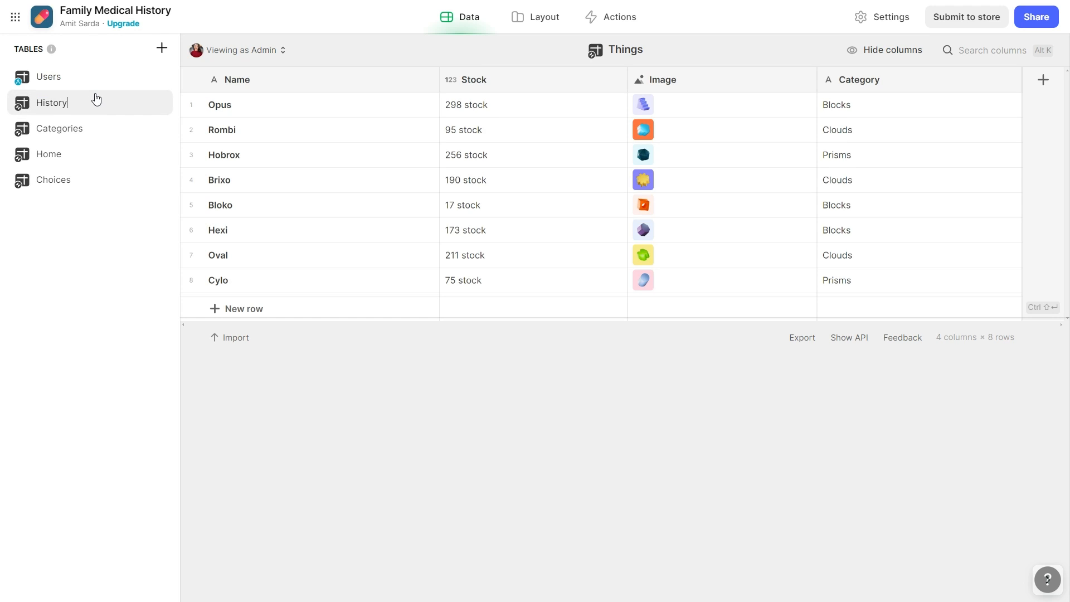
key(Return)
Rename the Name column of the History table to Title
click(428, 82)
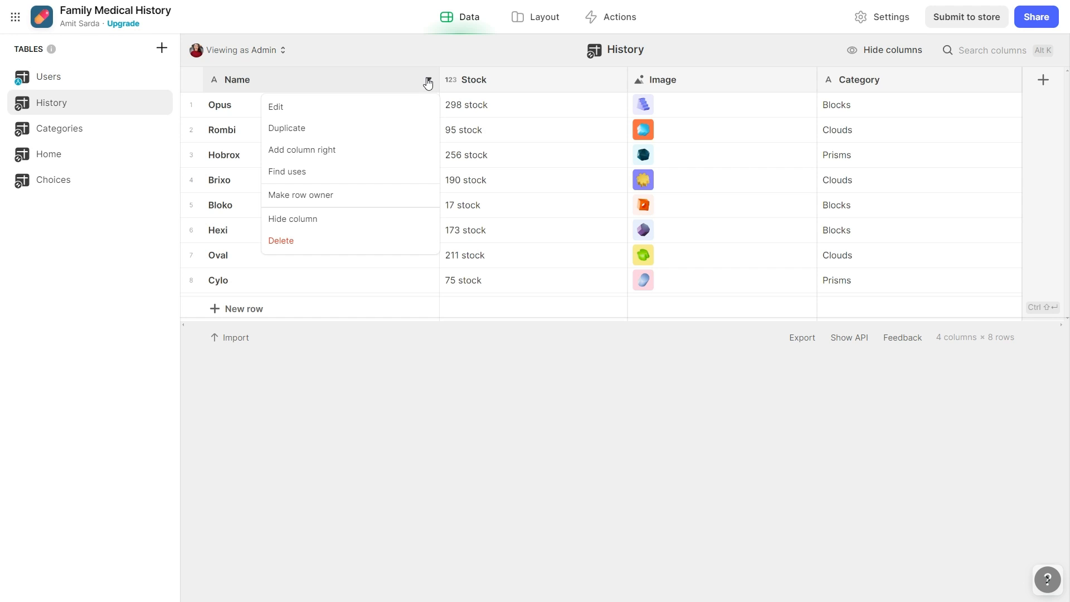
click(359, 109)
text(Title)
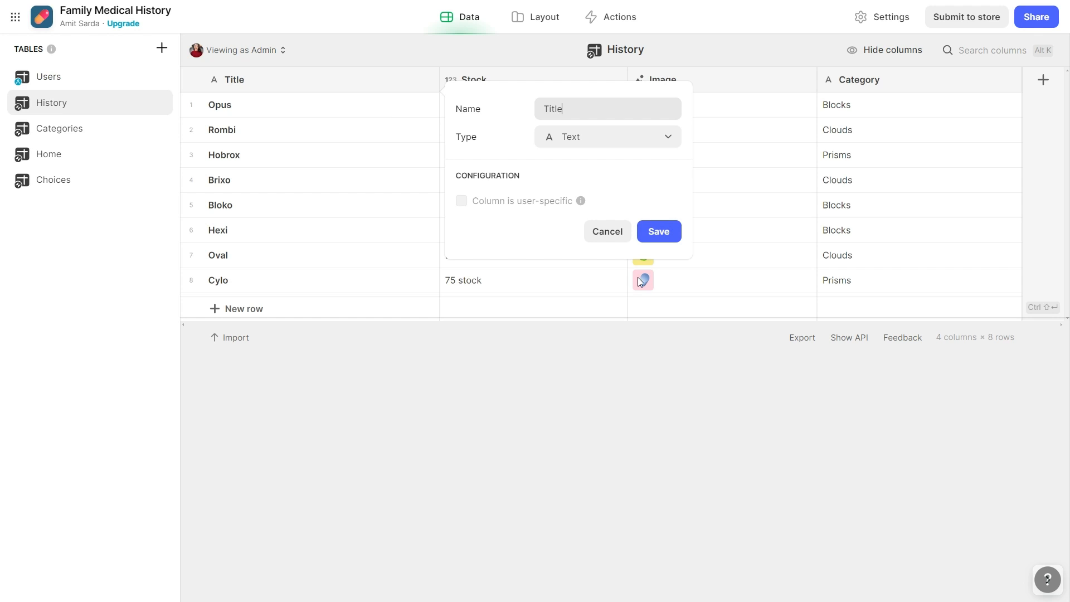
click(649, 232)
Move the Category column directly after Title in the History table and rename it Description
drag(892, 79, 606, 95)
click(633, 80)
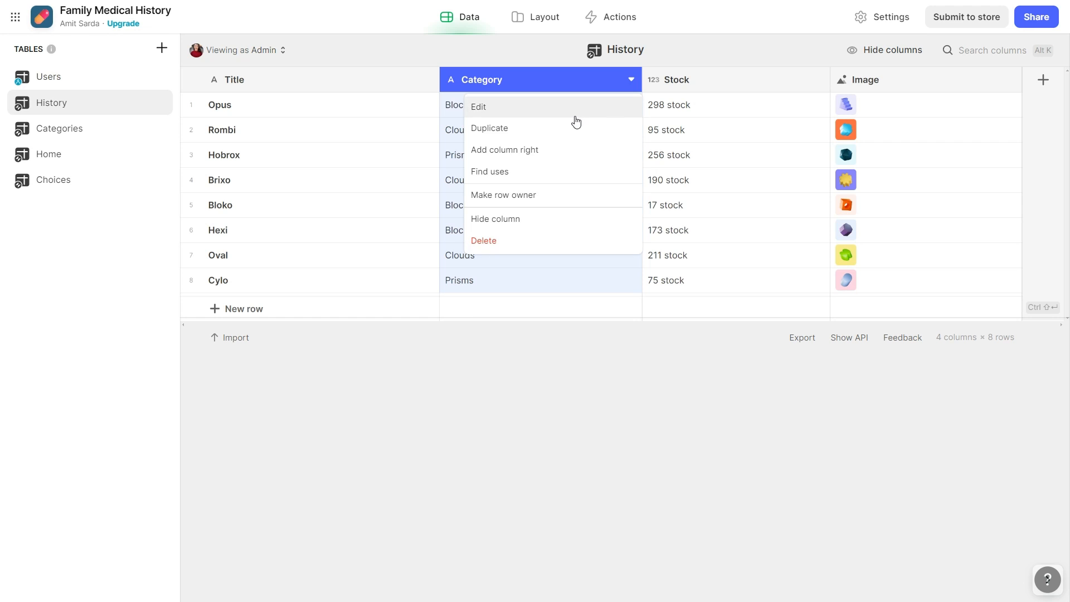
click(574, 115)
text(Description)
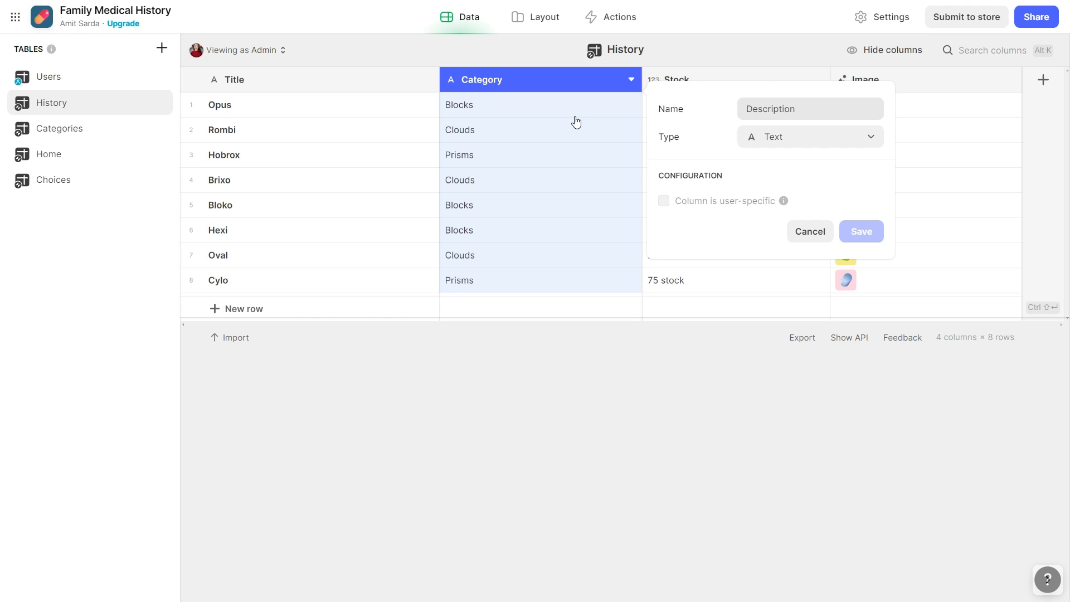
click(872, 232)
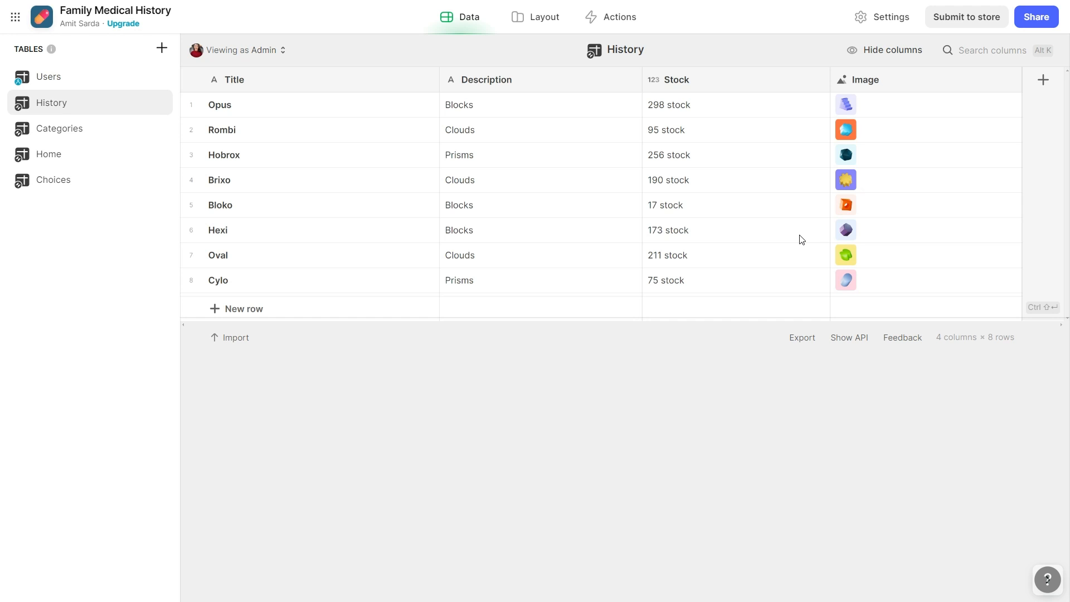
Add a text column named Events to the Choices table
click(56, 180)
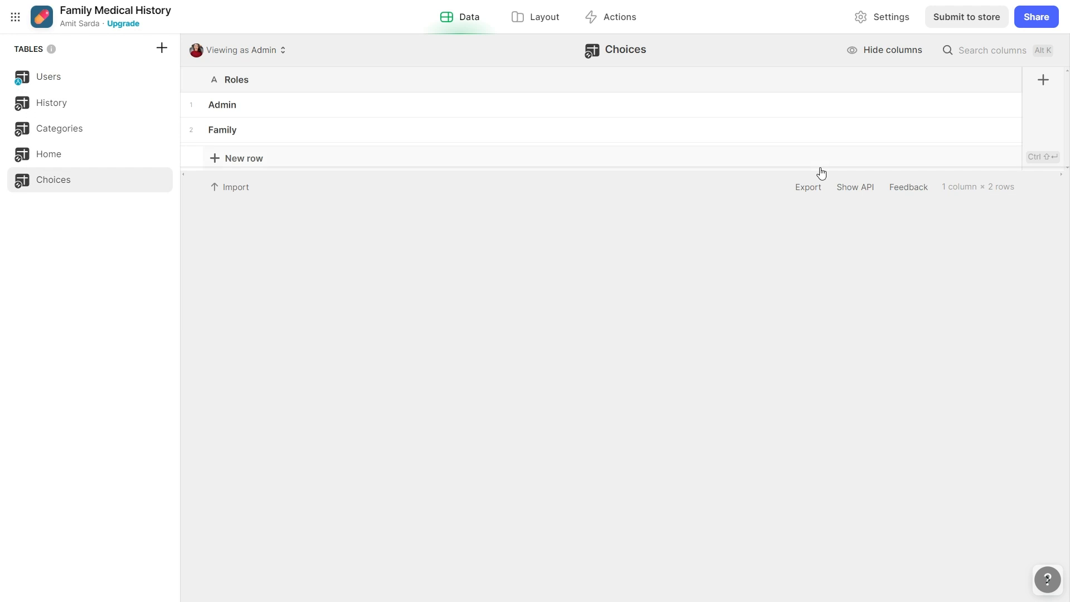
click(1043, 79)
text(Events)
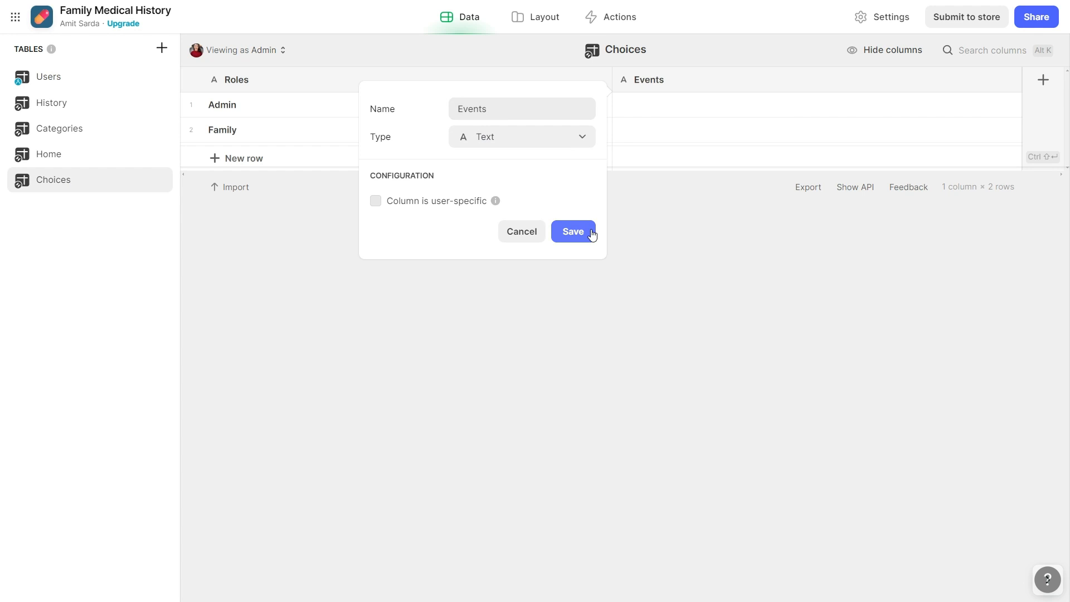
click(591, 236)
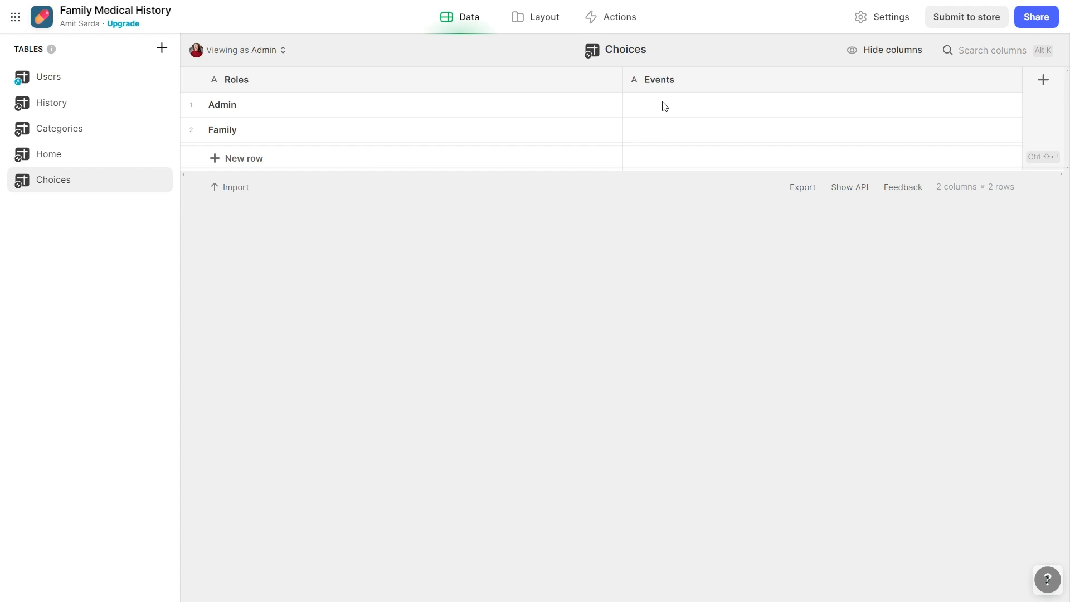
Fill the Events column with Doctor's Appointment, Lab Report and Complaint, adding a third row to the Choices table
click(737, 103)
text(D)
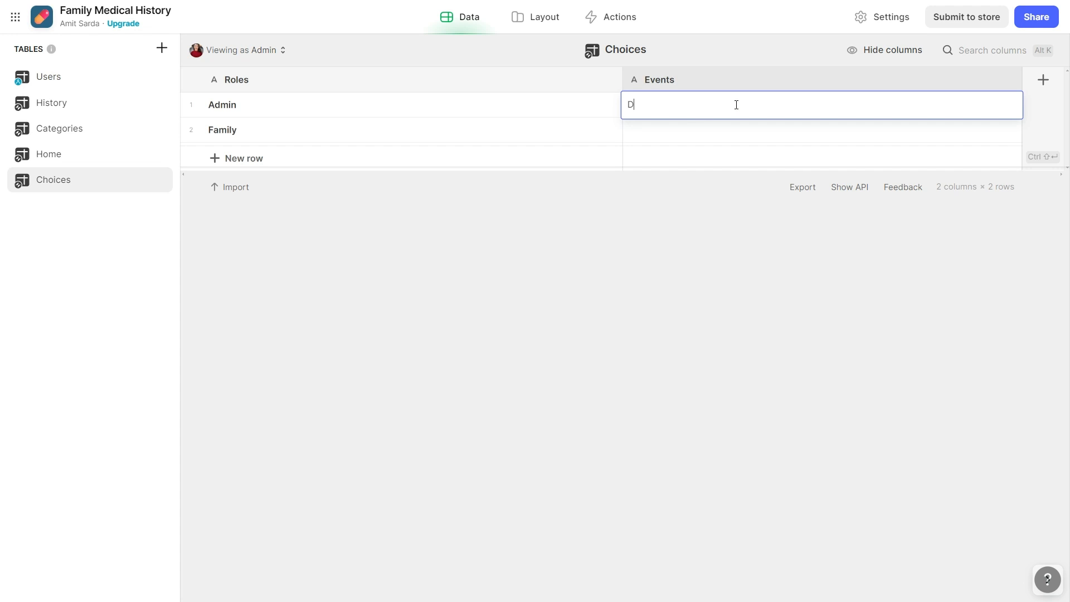
text(potor's Appointment)
key(Return)
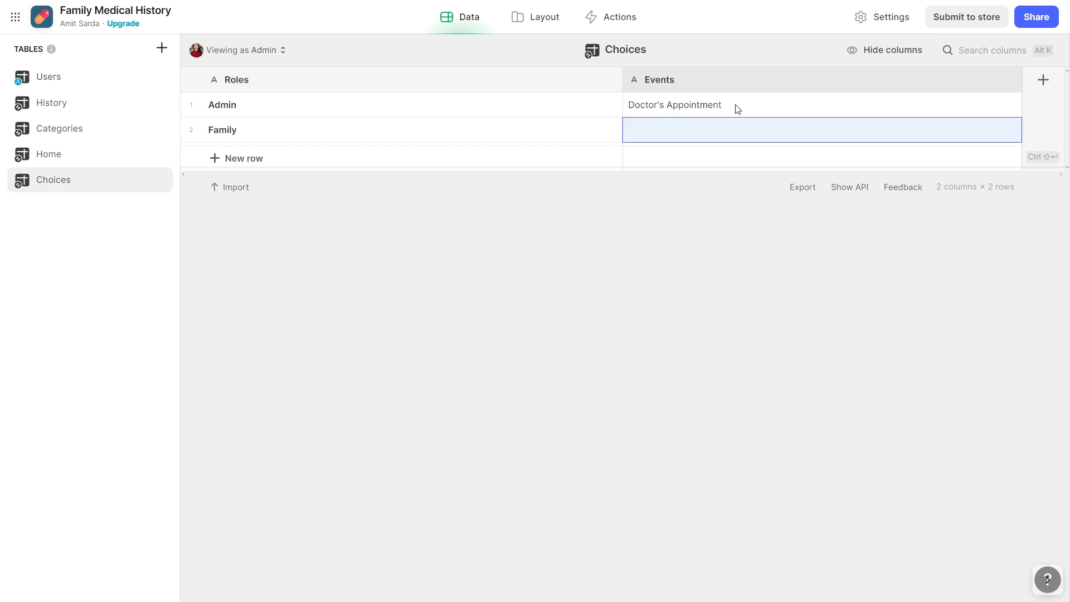
text(Lab Report)
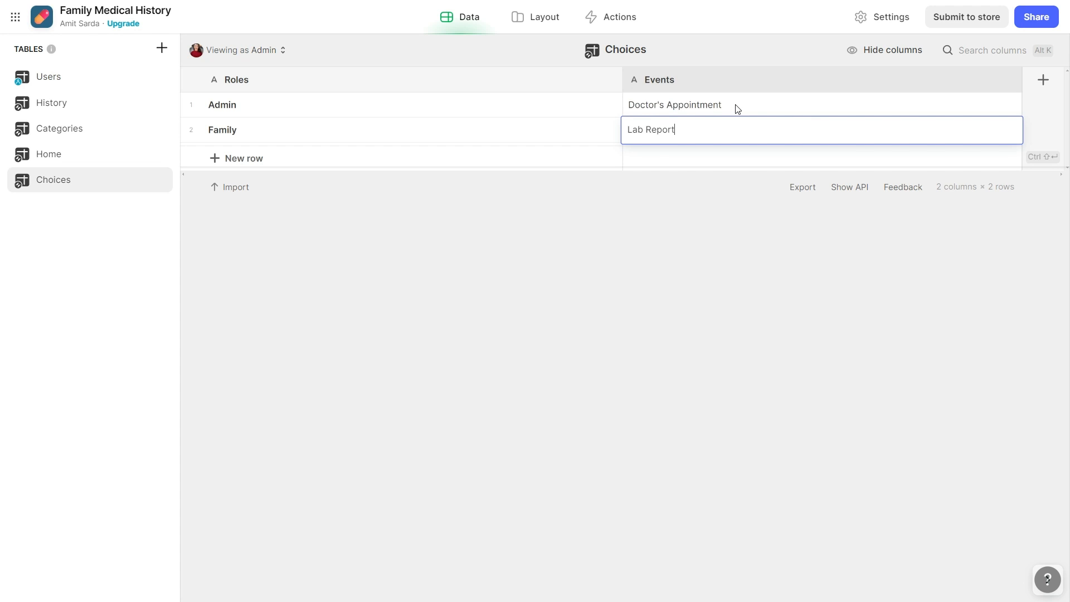
key(Return)
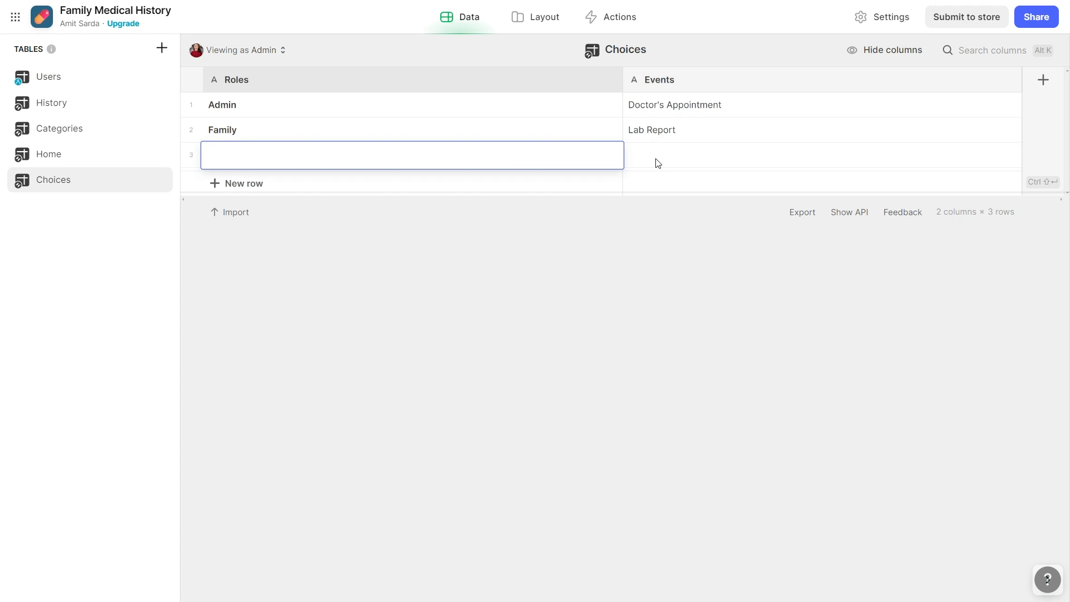
text(Obser)
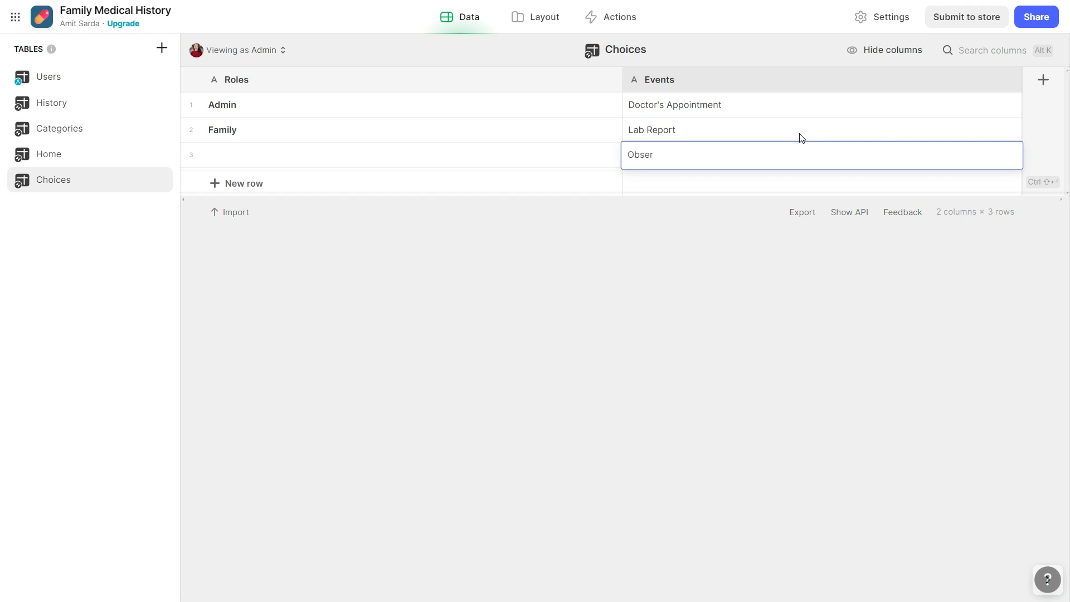
key(ctrl+a)
text(Complaint)
key(Return)
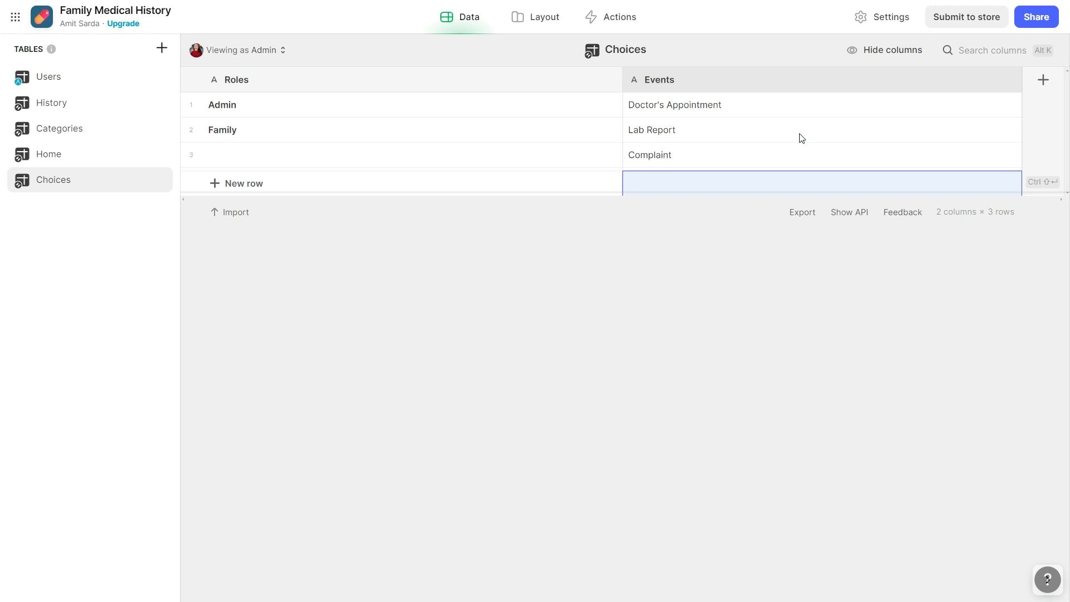
Delete the Stock column from the History table
click(59, 102)
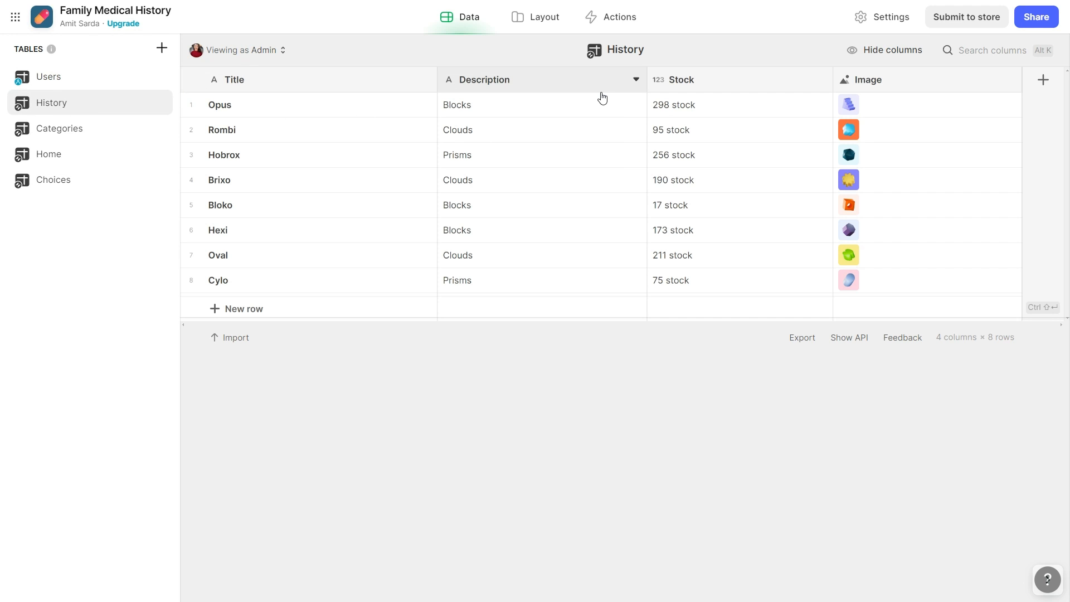
click(822, 83)
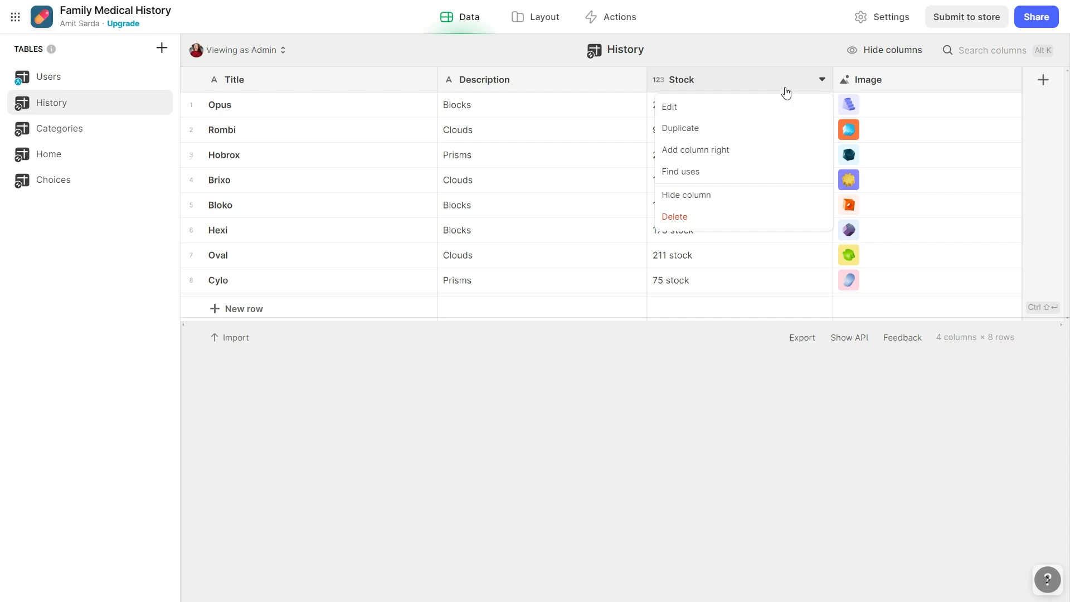
click(720, 216)
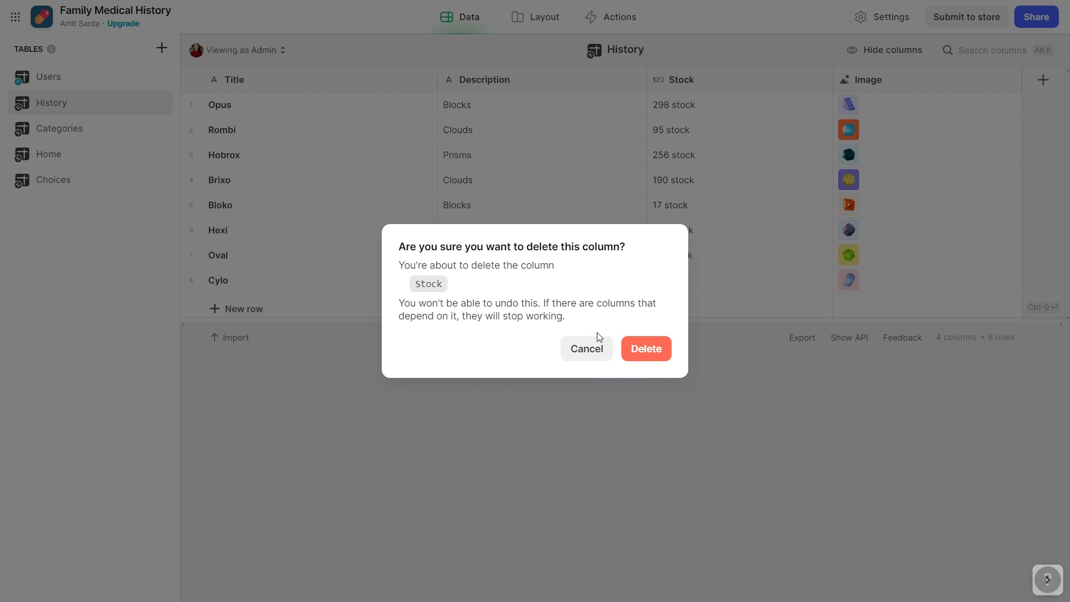
click(648, 349)
click(1006, 84)
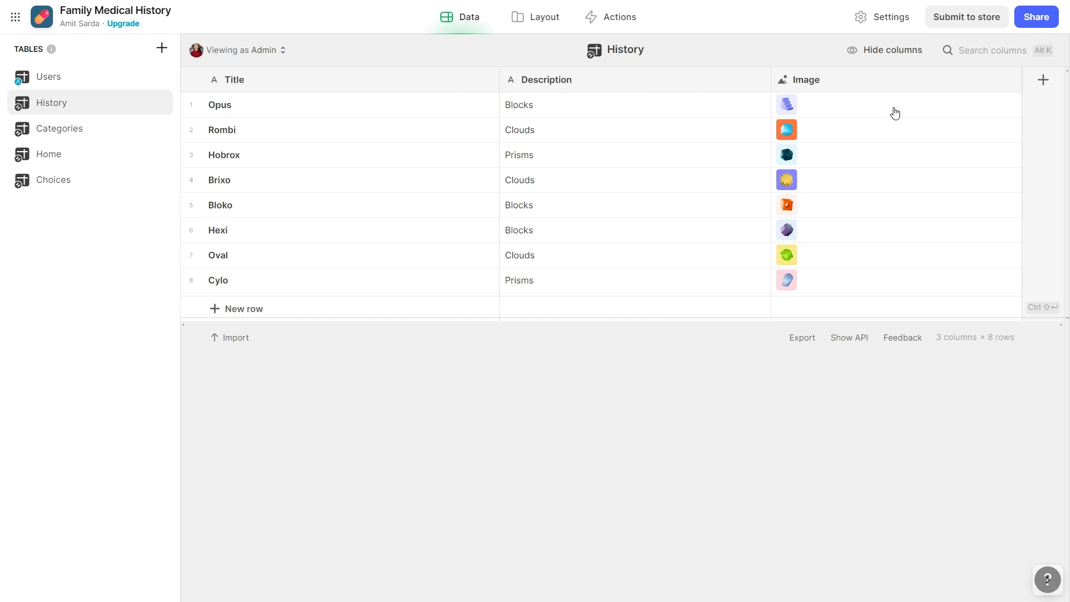
click(943, 80)
click(943, 80)
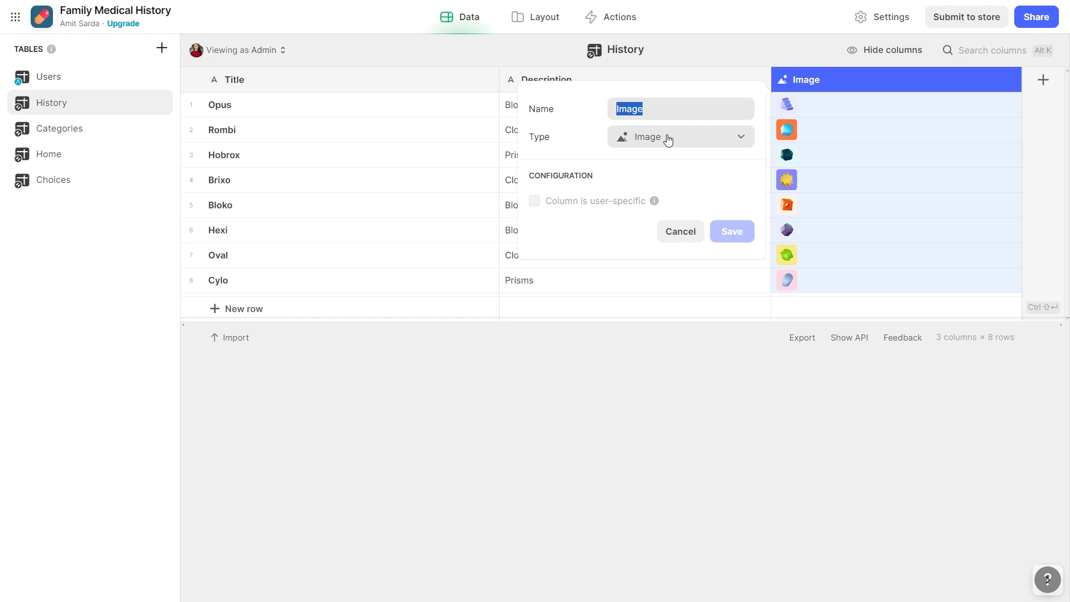
click(676, 236)
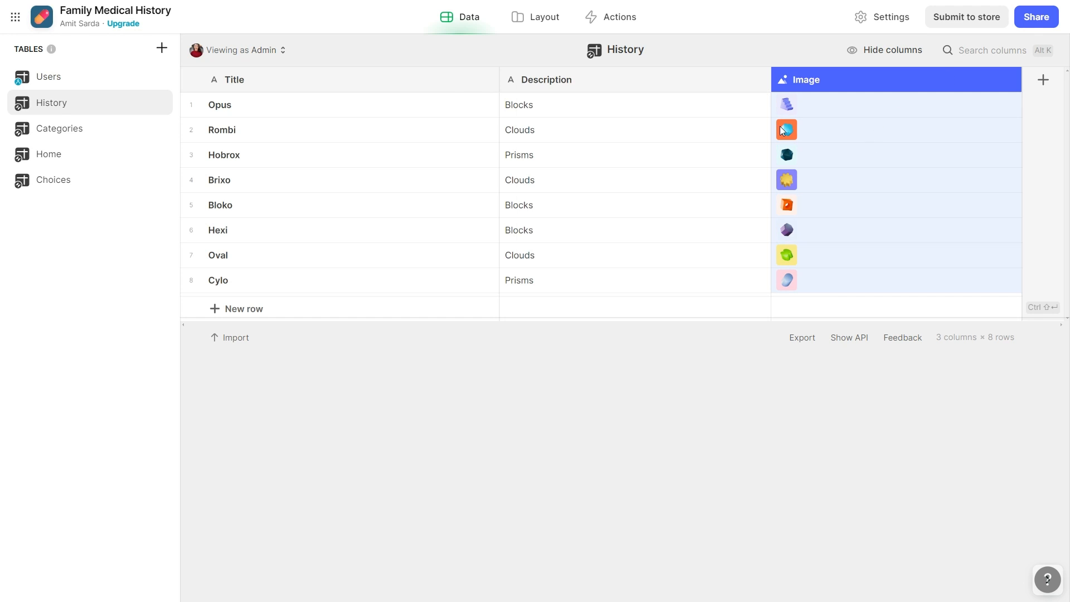
Add a text column named Event to the History table
click(1043, 80)
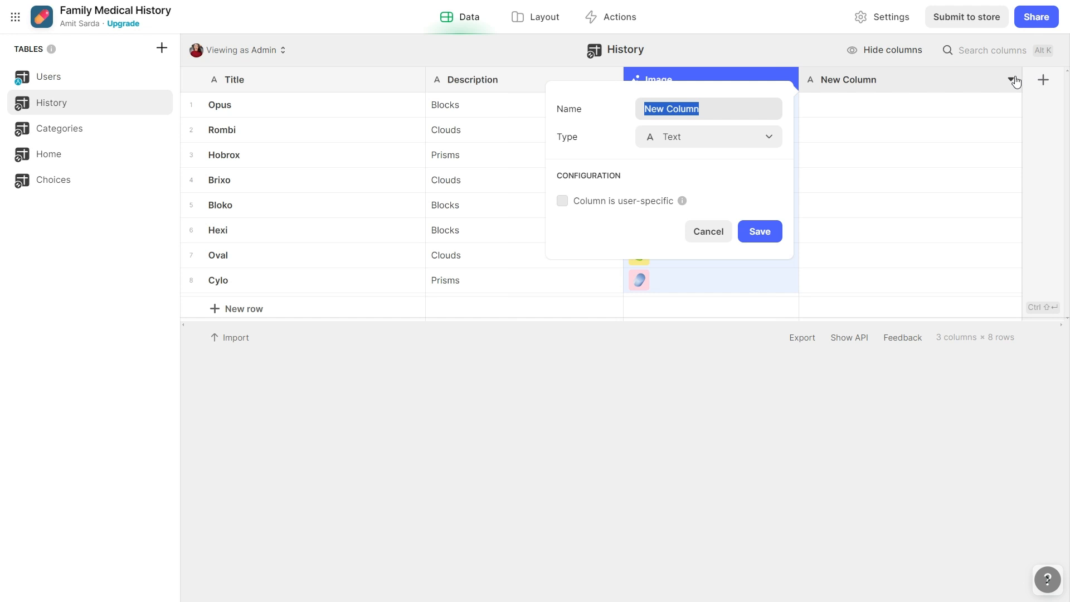
text(Event)
key(Tab)
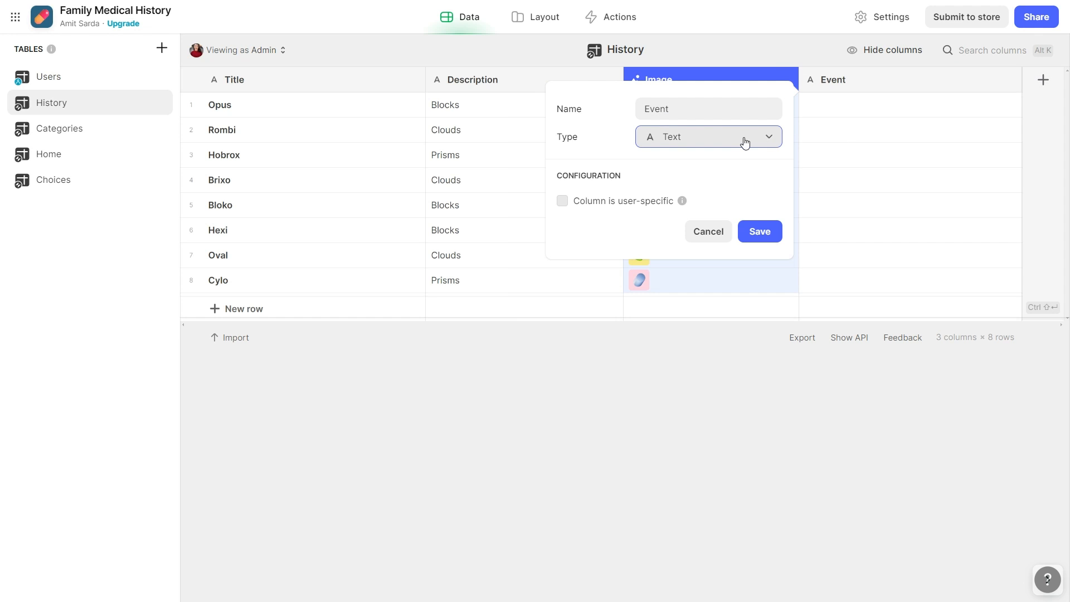
click(753, 236)
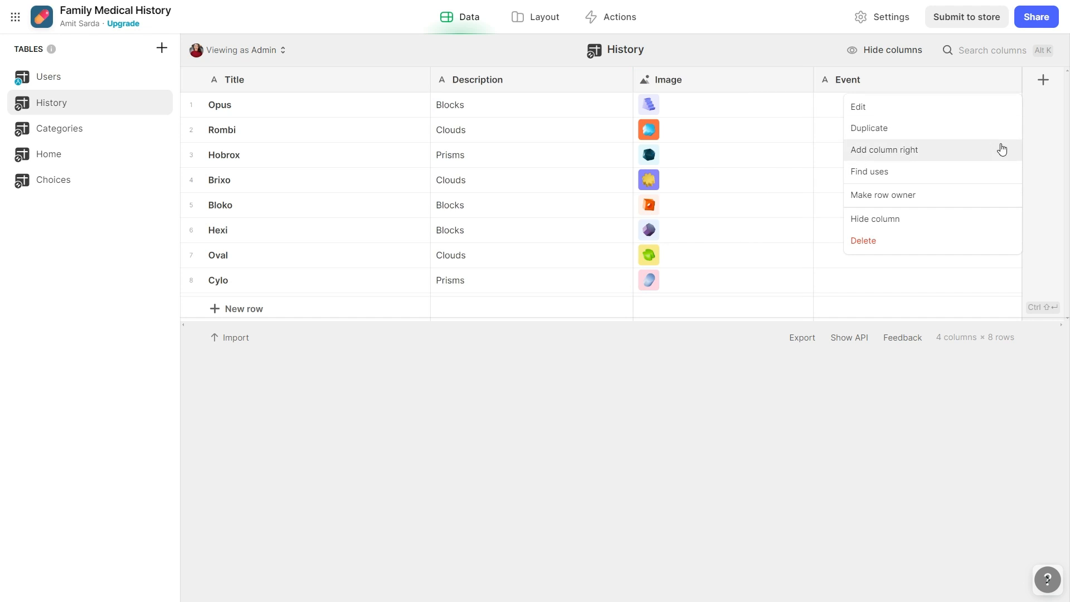
click(685, 262)
Shorten the first two Events entries in the Choices table to Appointment and Report
click(85, 182)
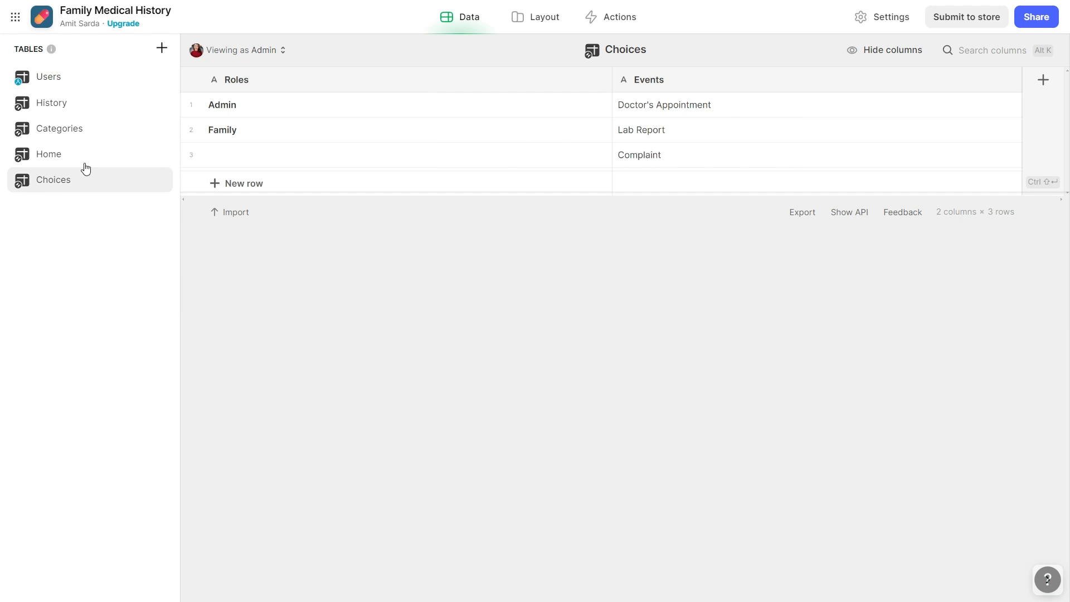
click(659, 105)
click(656, 103)
click(656, 104)
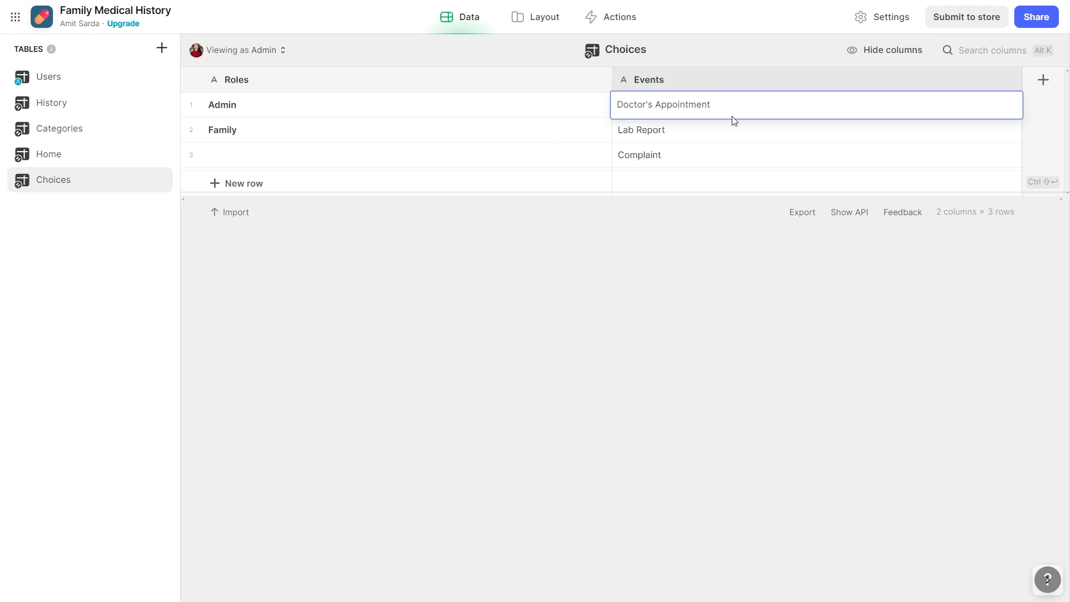
key(shift+Home)
key(BackSpace)
key(Return)
key(Return)
key(ctrl+Left)
key(shift+Home)
key(BackSpace)
key(Return)
click(629, 134)
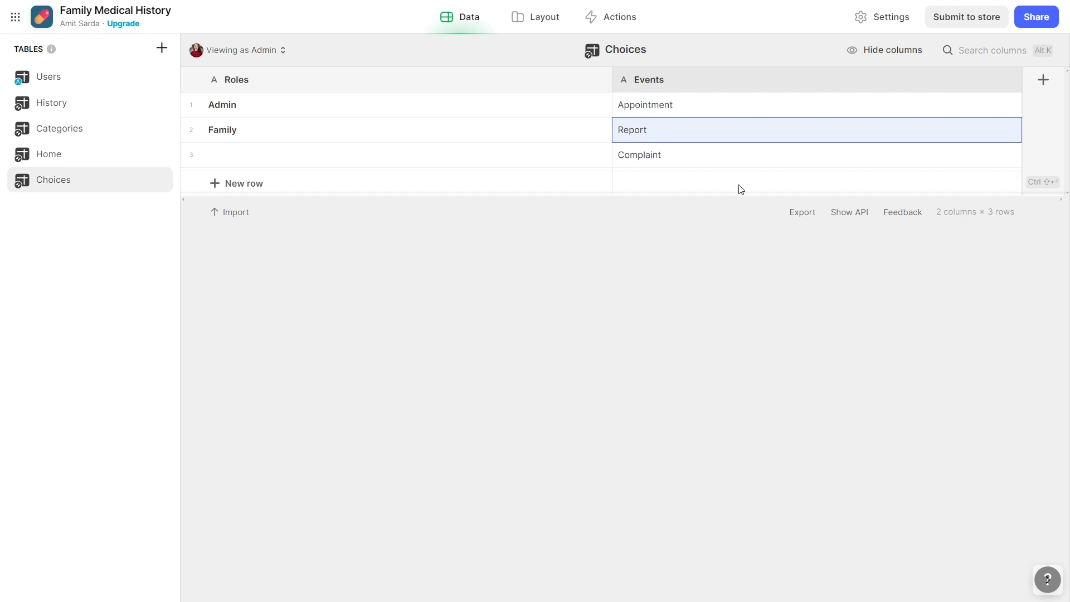
Add a Date & Time column named Added on to the History table
click(48, 89)
click(52, 102)
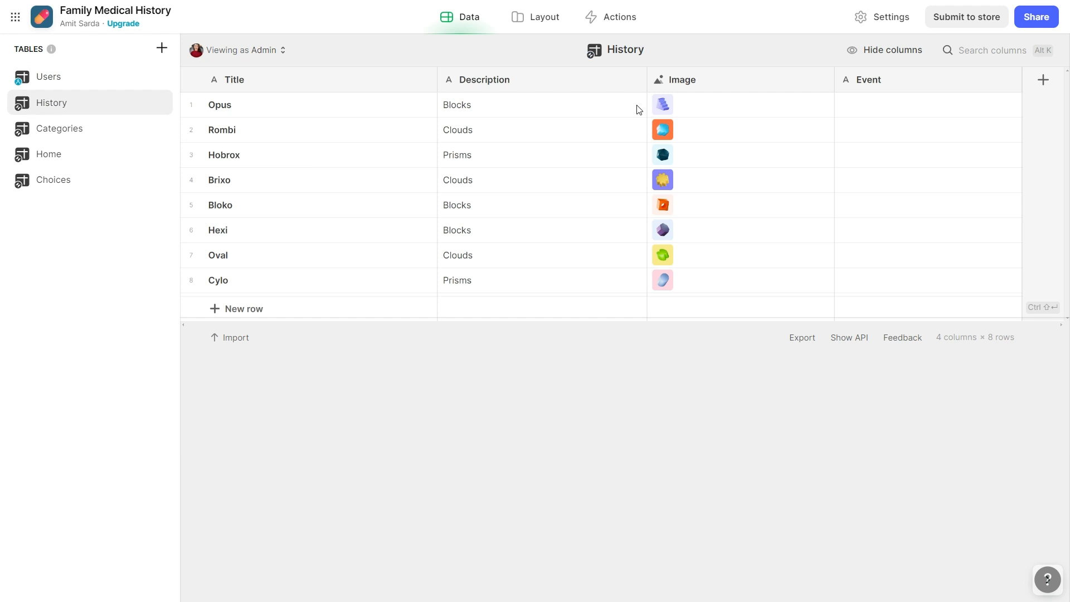
click(1044, 80)
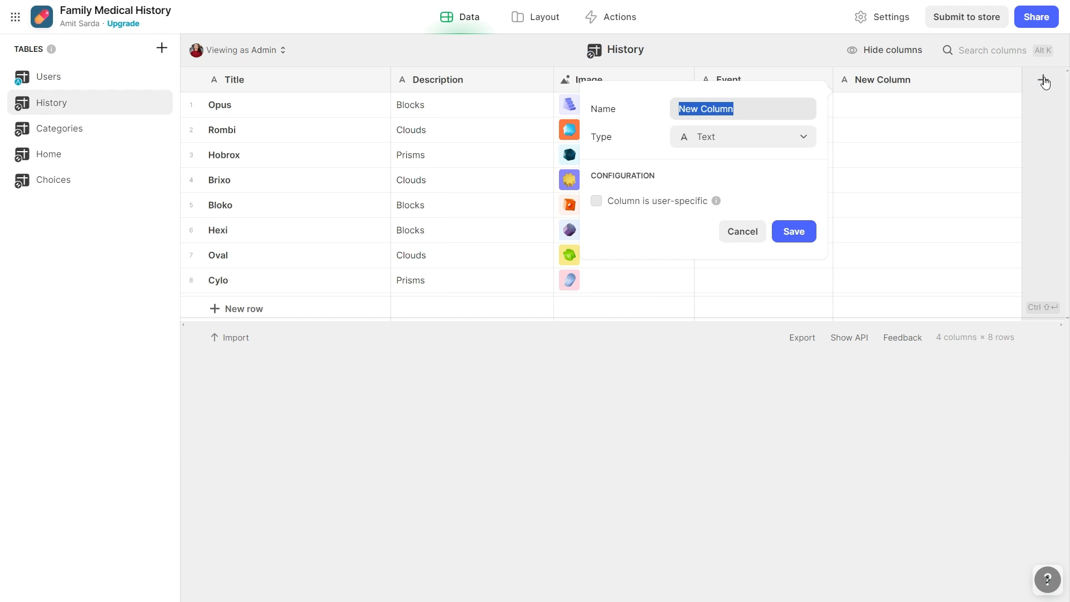
text(Added on)
key(Tab)
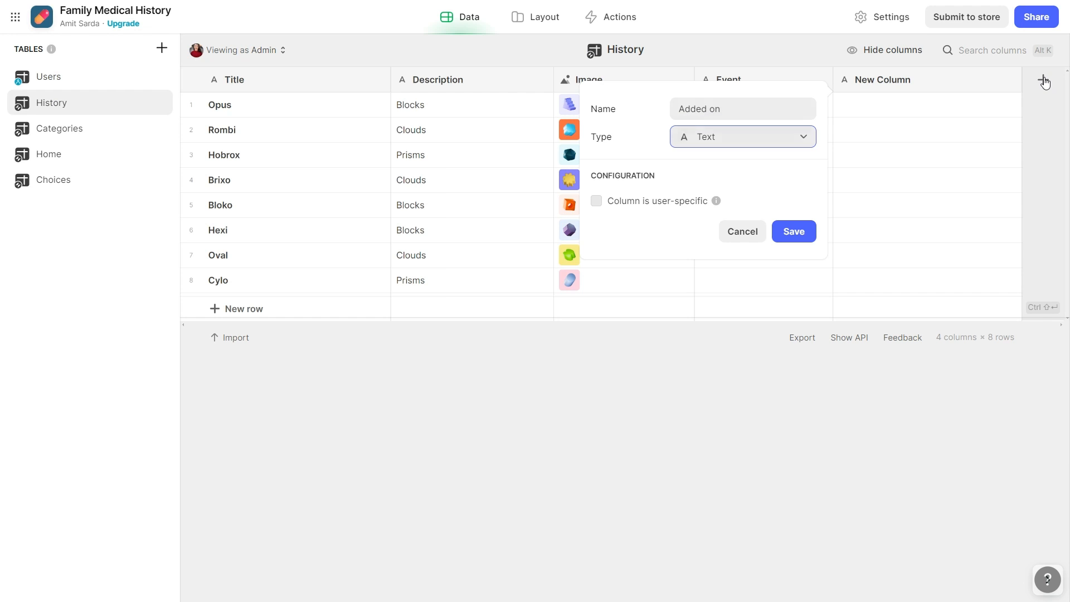
key(Return)
text(time)
key(Return)
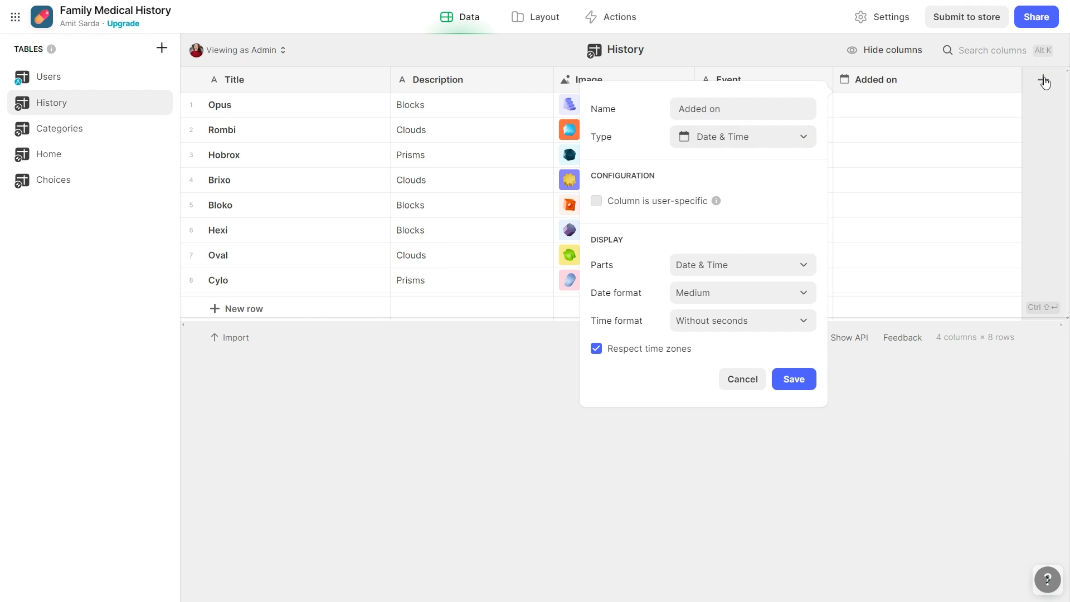
click(809, 380)
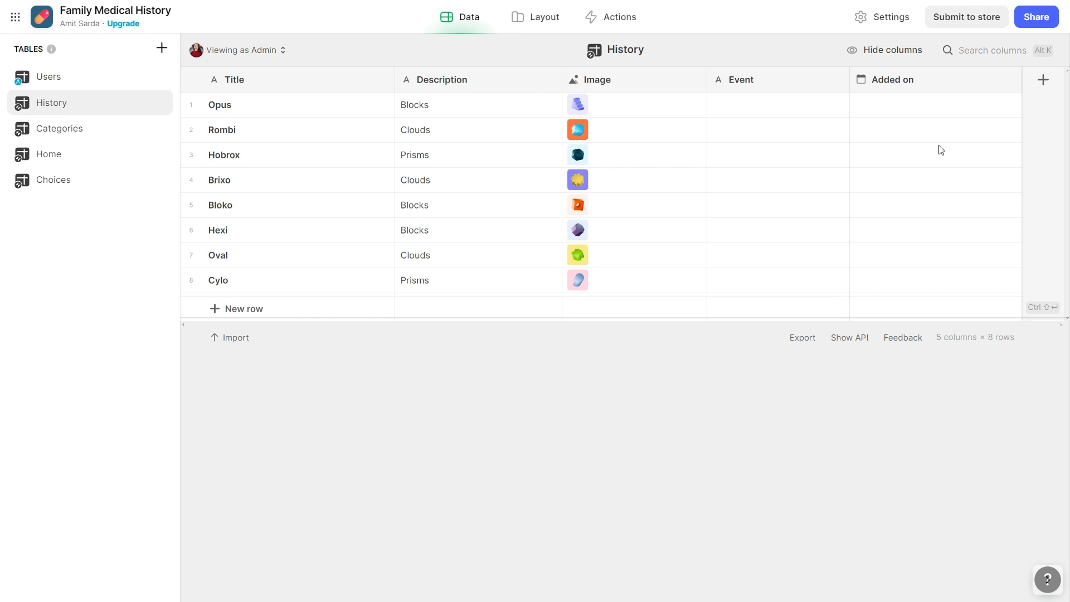
Add an Email column named Added by to the History table
click(1042, 79)
text(Added by)
key(Tab)
key(Return)
key(Down)
key(Down)
key(Down)
key(Down)
key(Down)
key(Down)
key(Down)
key(Down)
key(Return)
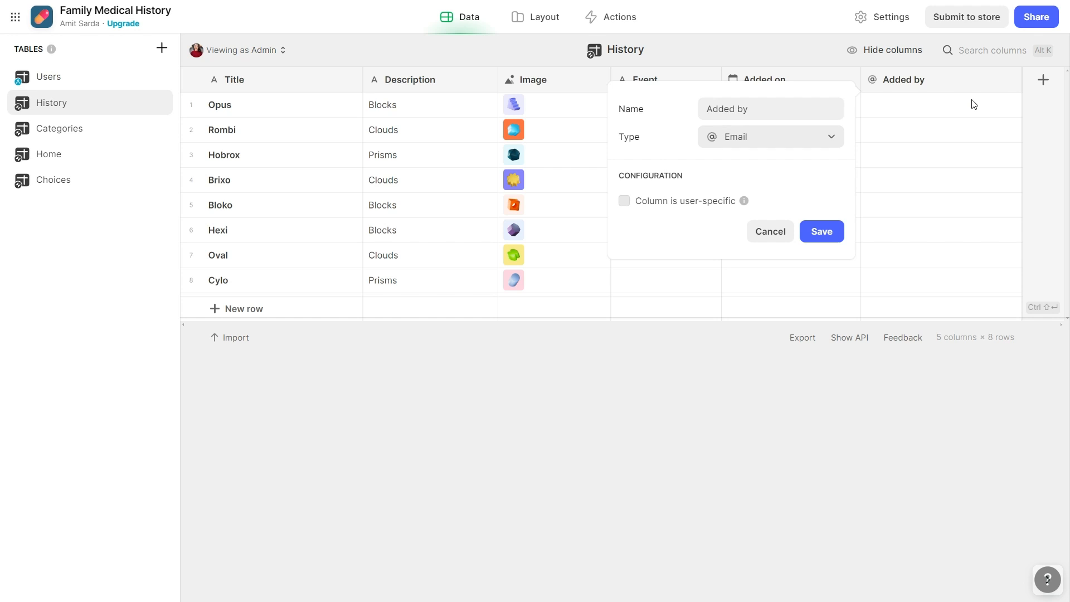
click(829, 231)
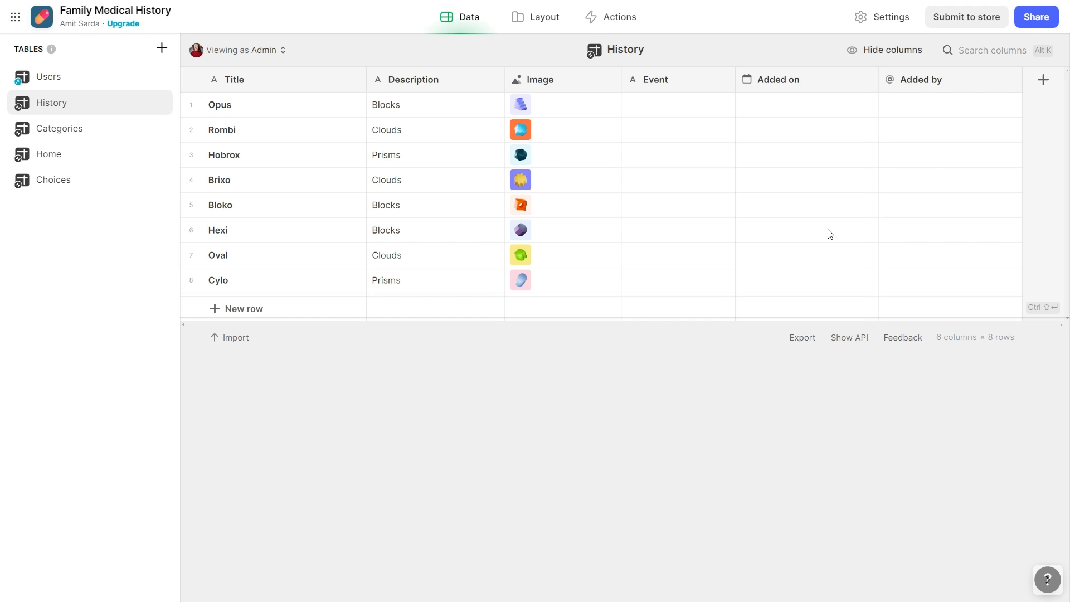
Move the Added on and Added by columns in front of Title in the History table
drag(822, 74, 312, 28)
drag(914, 80, 467, 59)
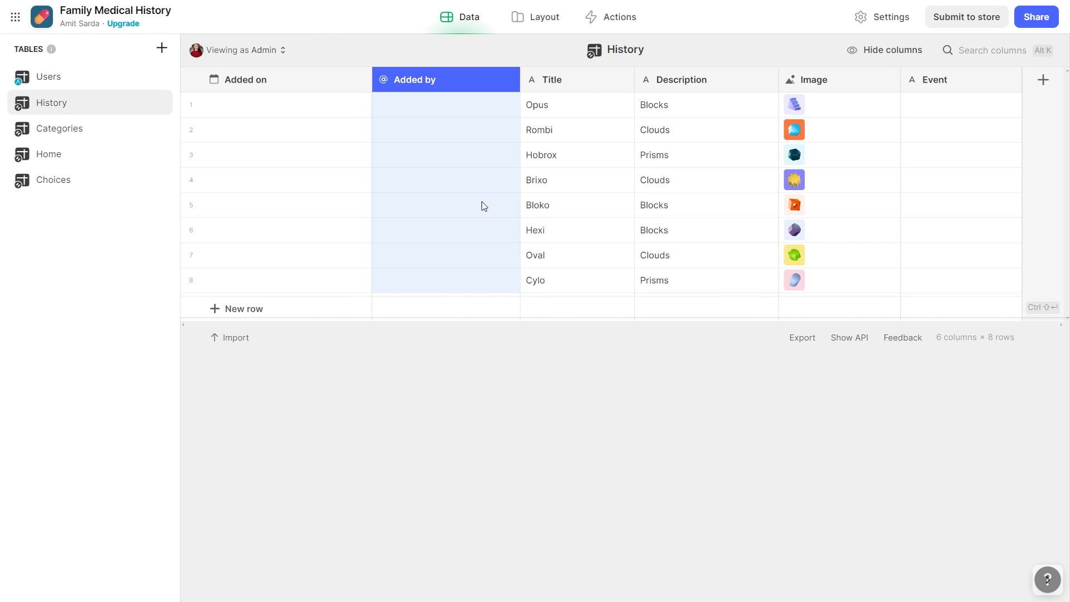
click(346, 170)
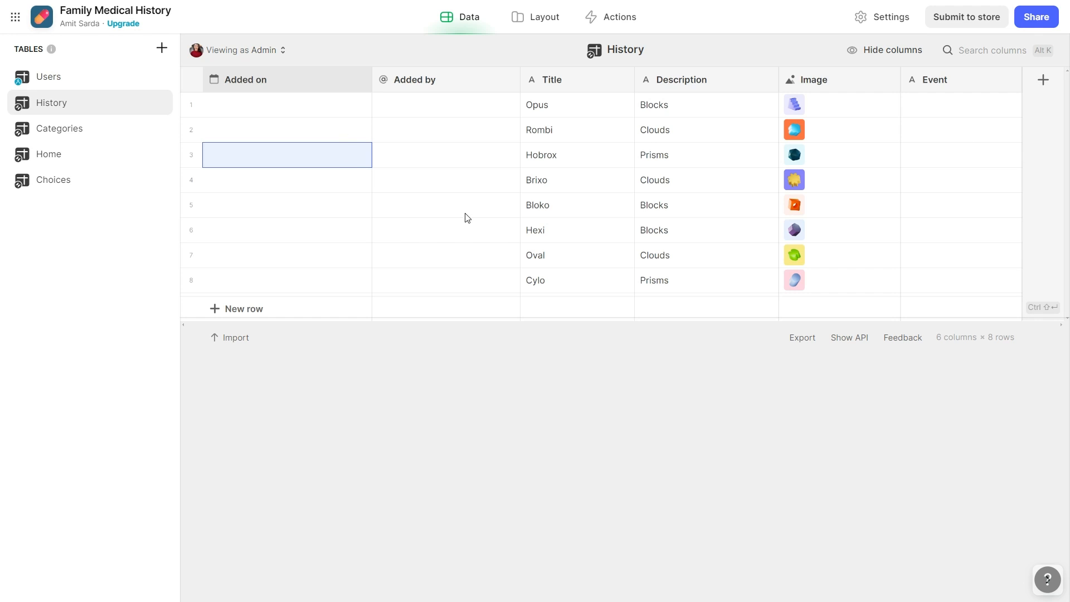
click(478, 135)
Add a column named Images of type Multiple images to the History table
click(1044, 83)
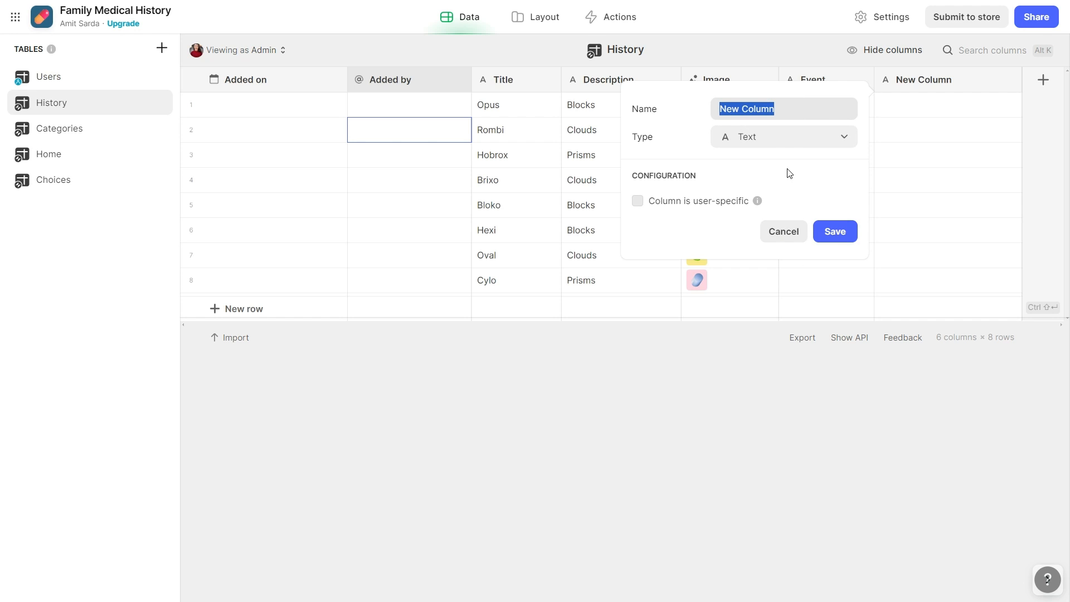
click(788, 143)
mouse_move(747, 184)
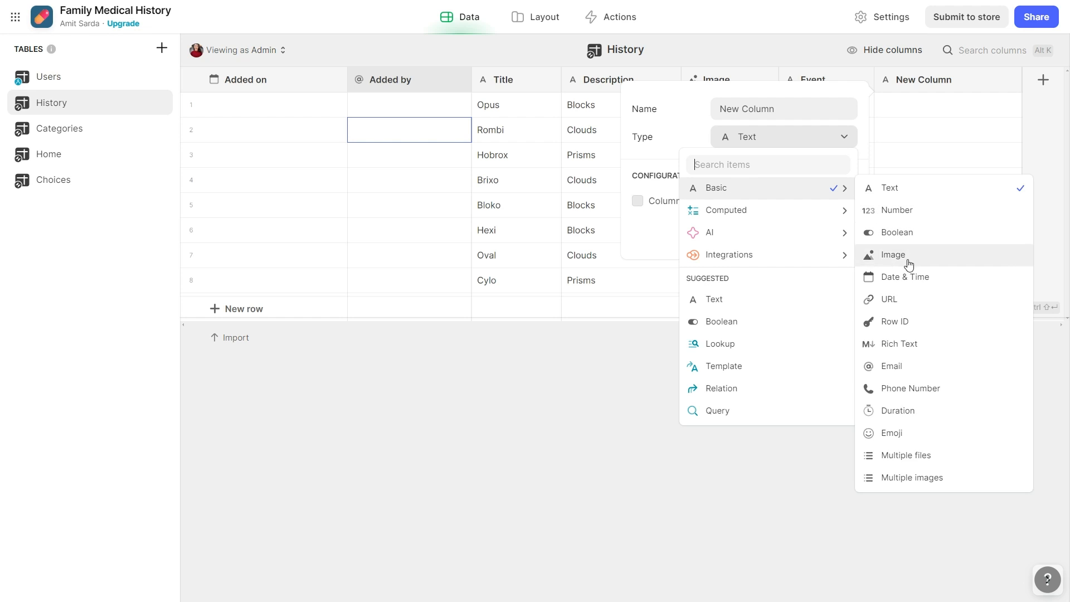
click(922, 479)
click(805, 114)
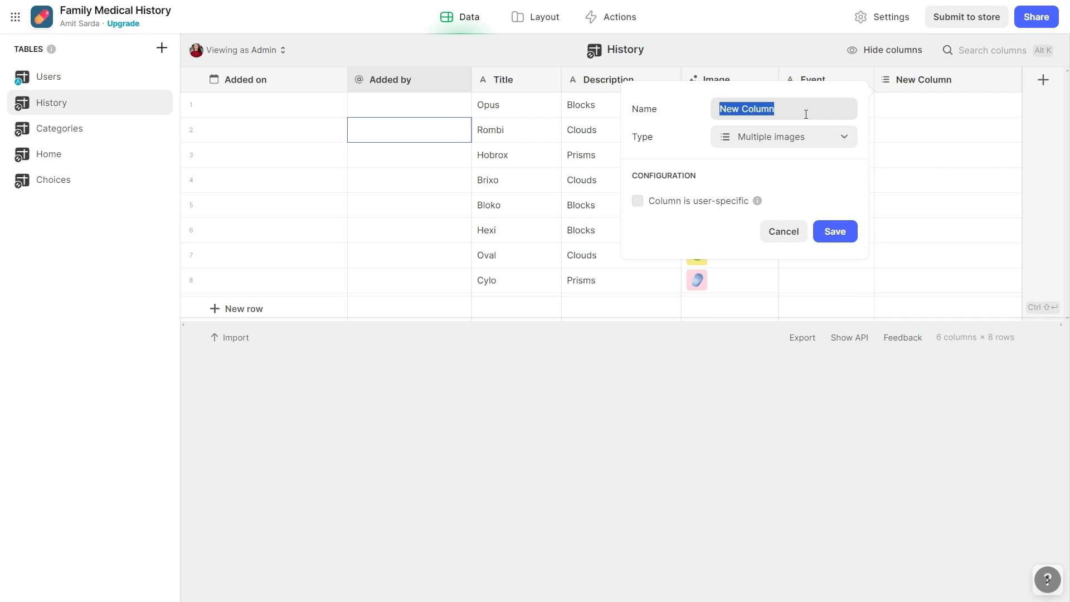
text(Images)
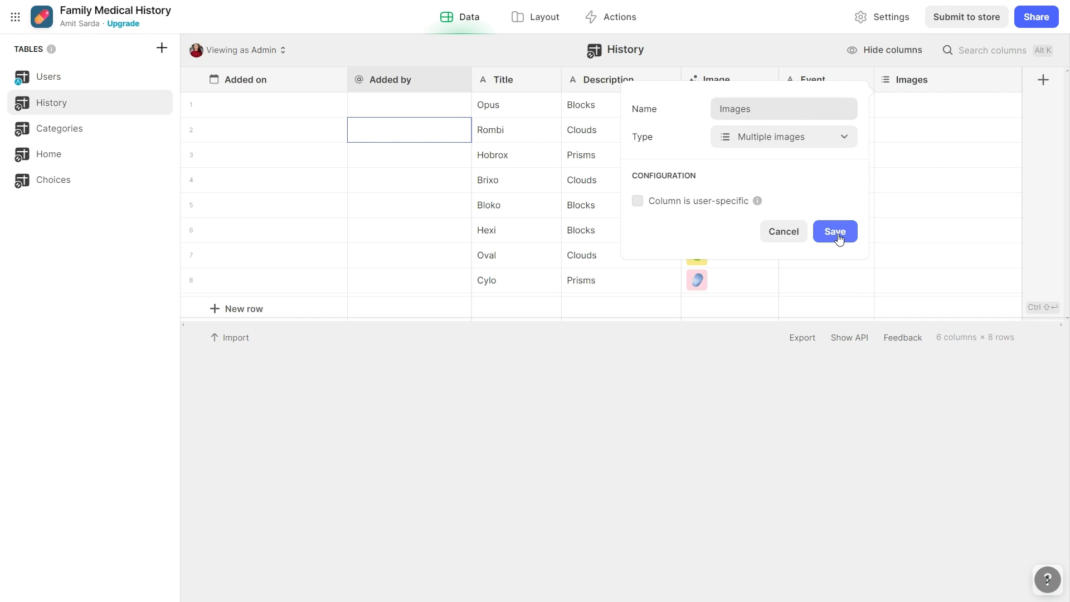
click(836, 232)
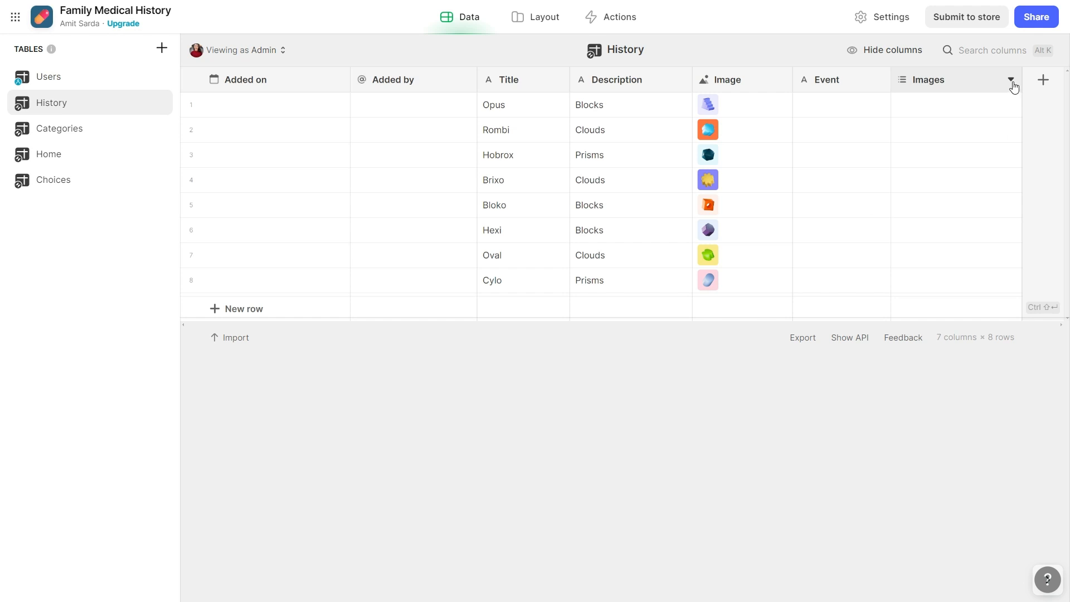
Add a column named Files of type Multiple files directly after Images in the History table
click(1010, 81)
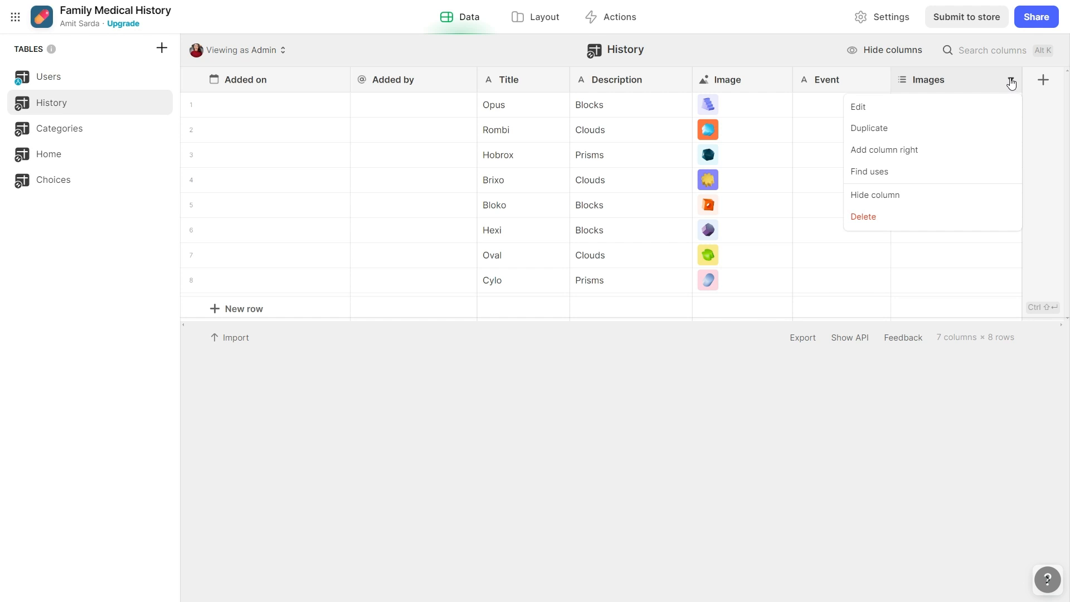
click(932, 158)
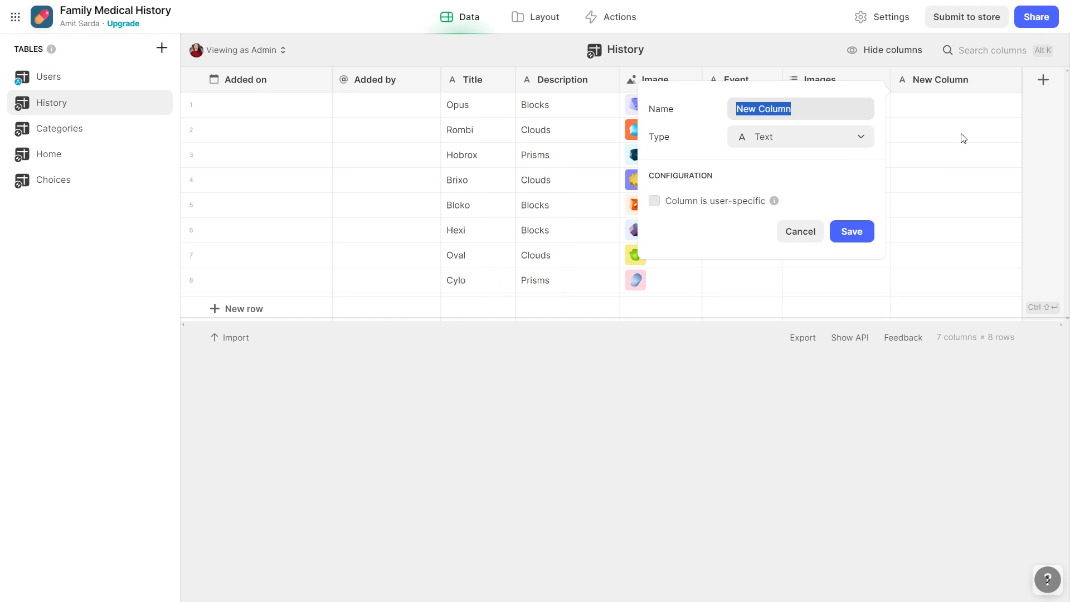
text(Fi)
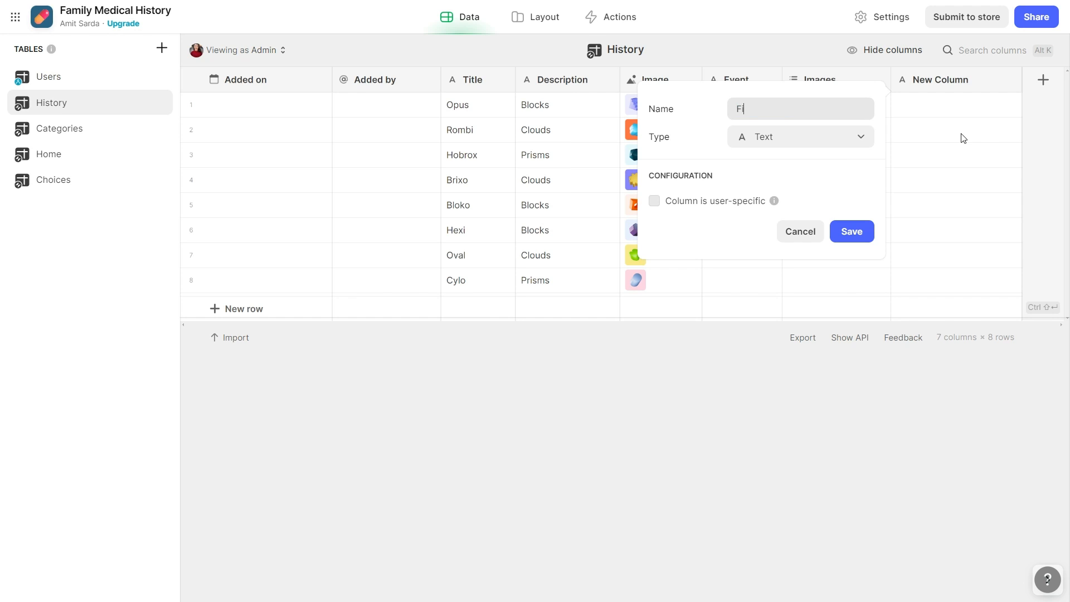
text(les)
click(842, 141)
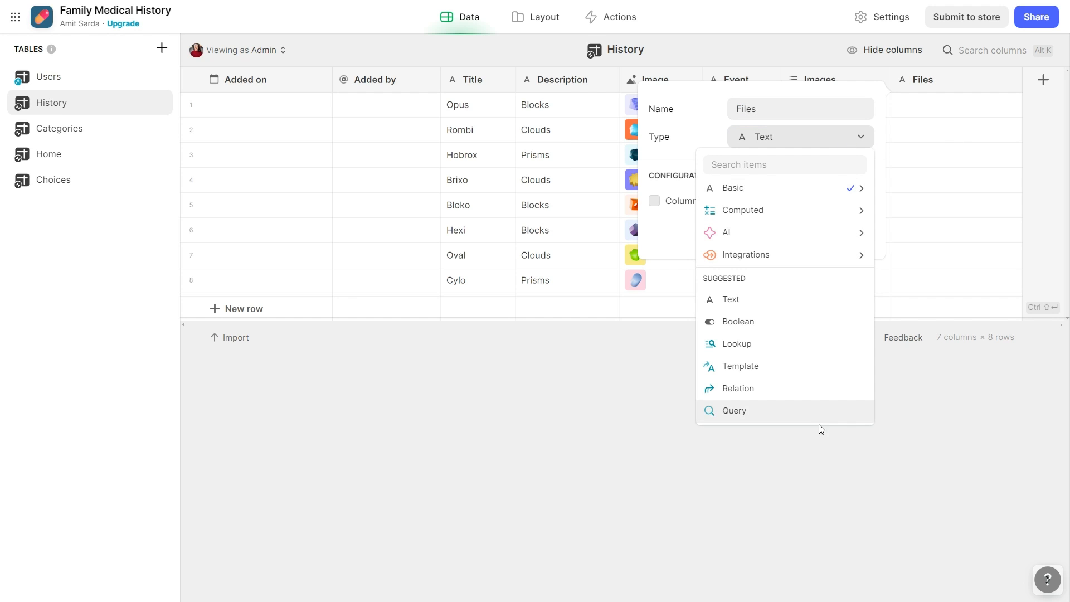
mouse_move(868, 195)
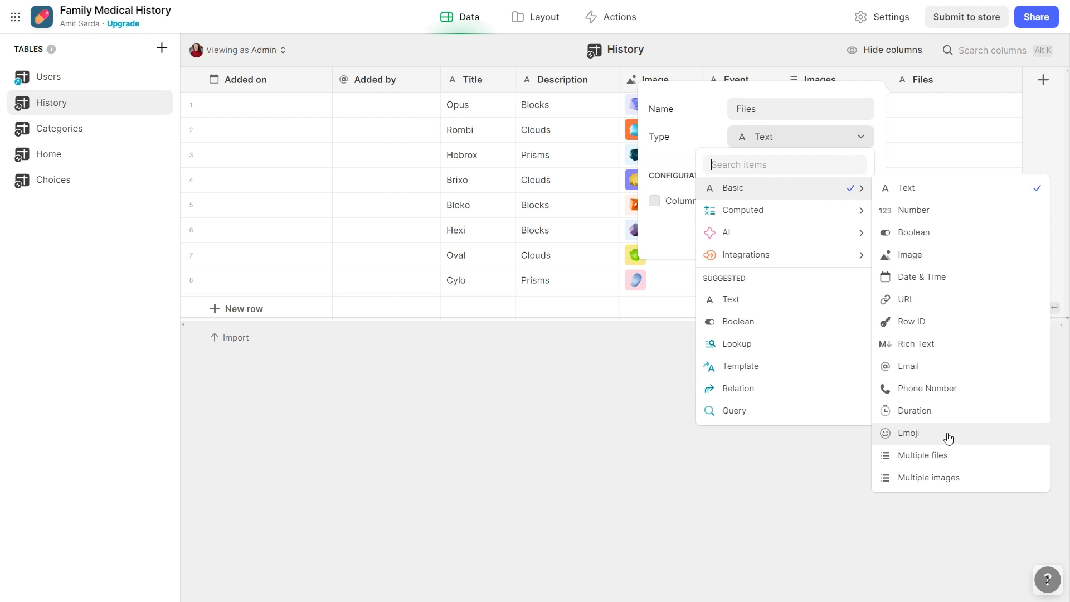
click(923, 455)
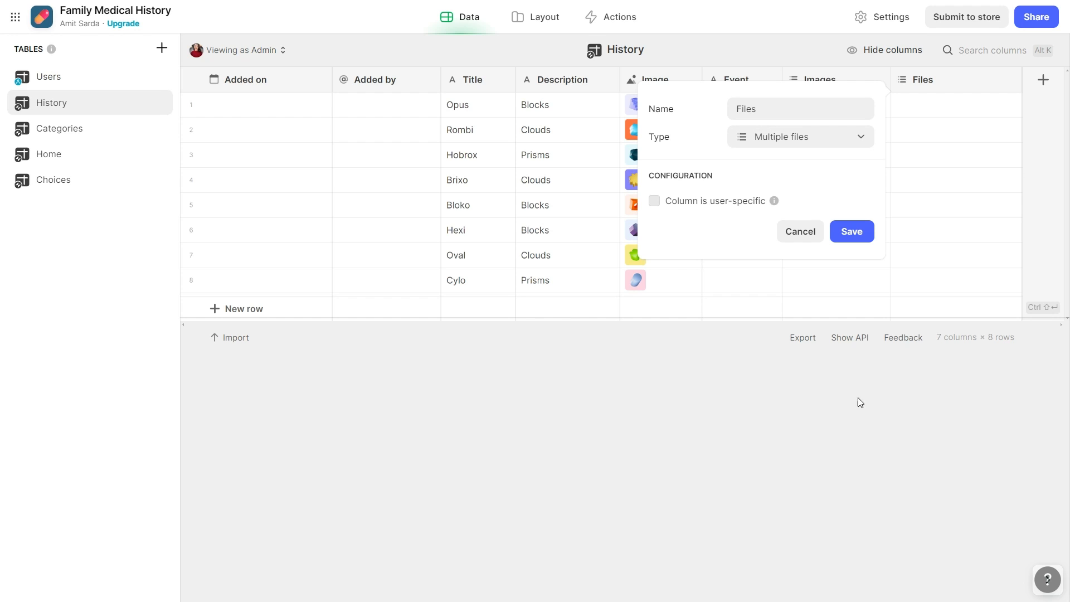
click(851, 241)
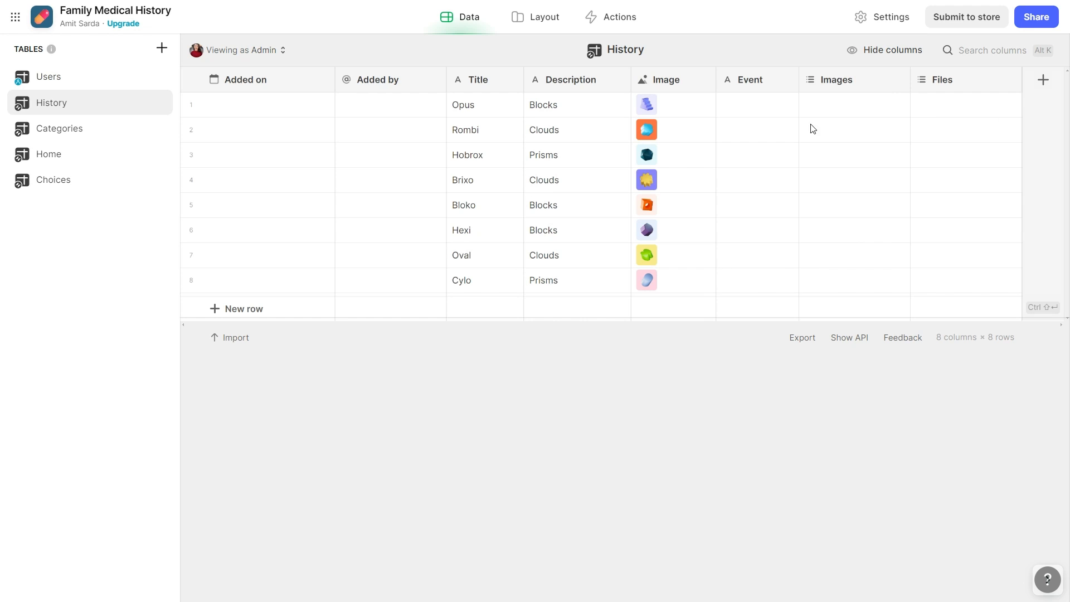
click(487, 106)
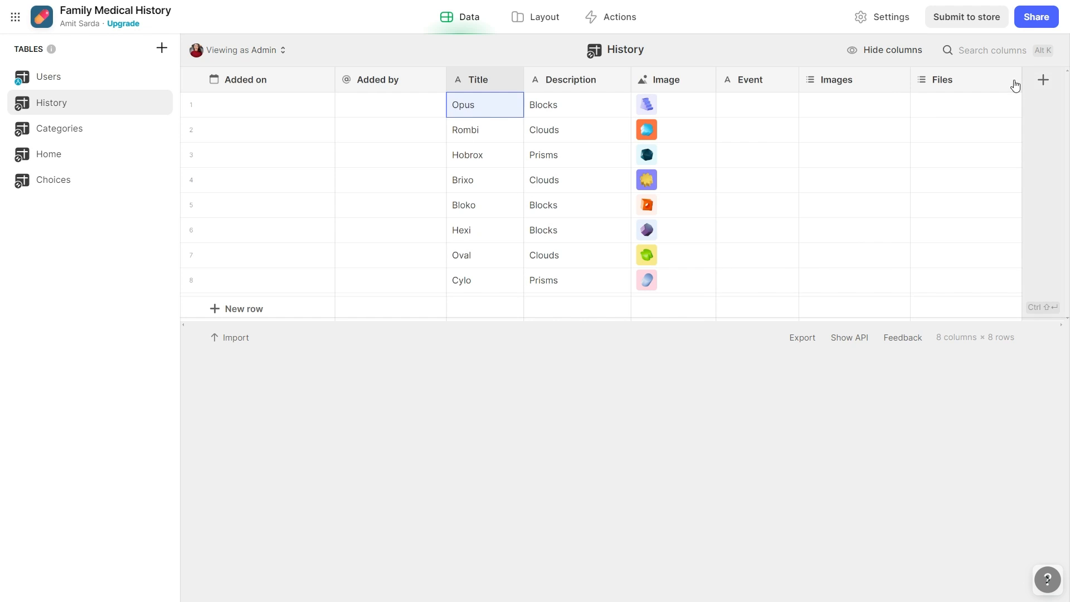
click(356, 127)
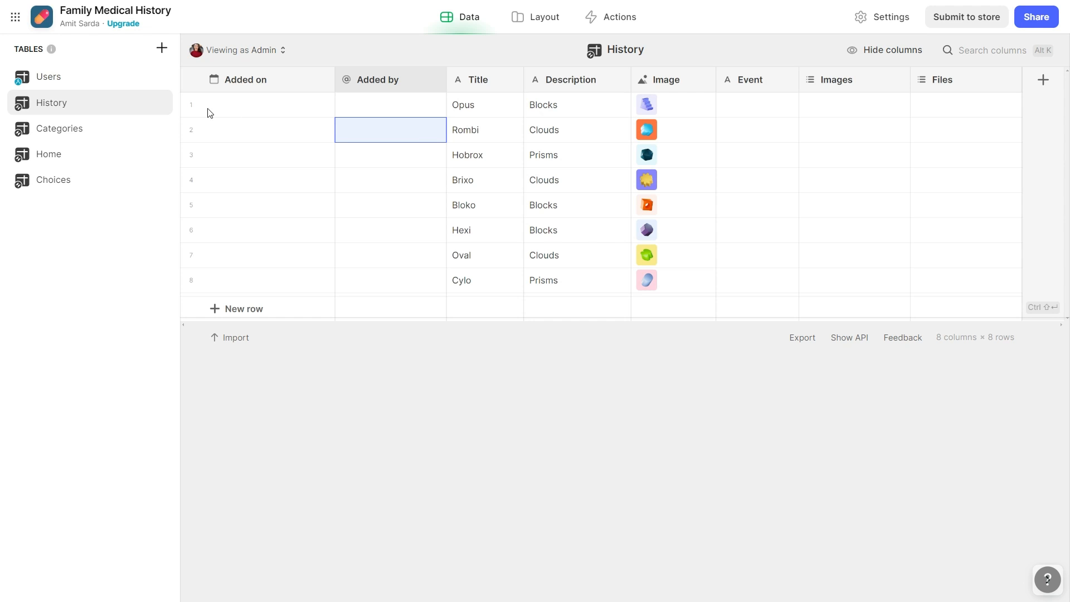
Add an Email column named FamilyMember to the History table and place it directly before Title
click(1042, 79)
click(762, 149)
mouse_move(861, 190)
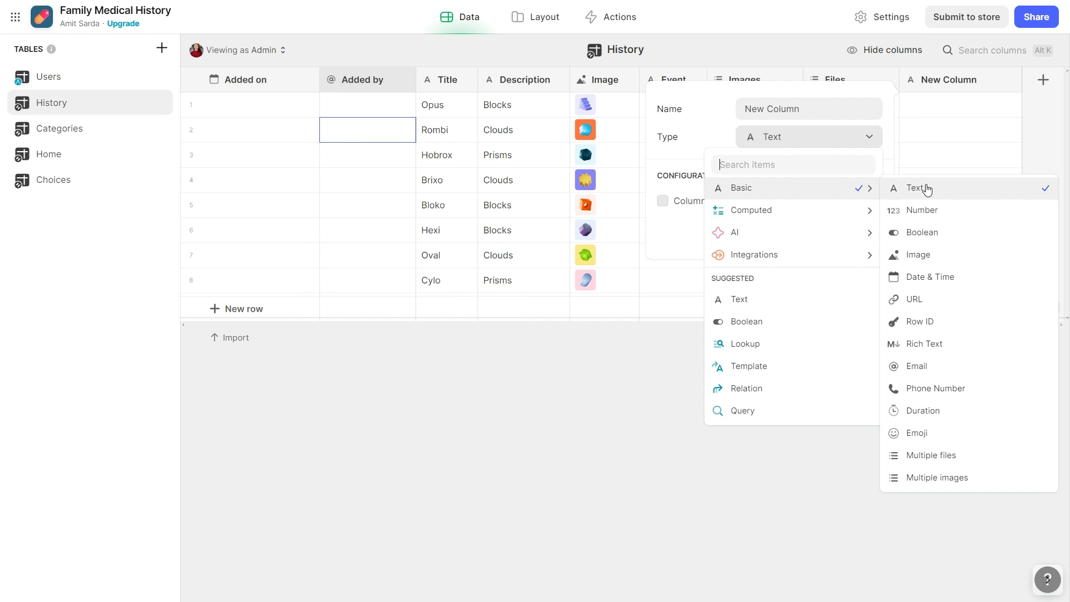
click(933, 373)
triple_click(807, 103)
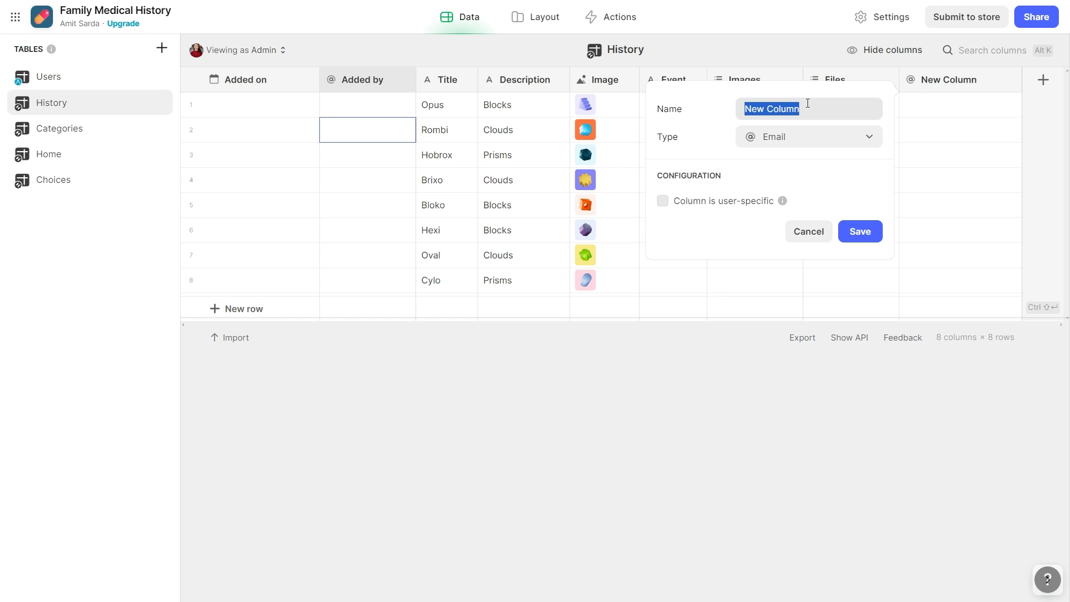
text(FamilyMember)
click(857, 232)
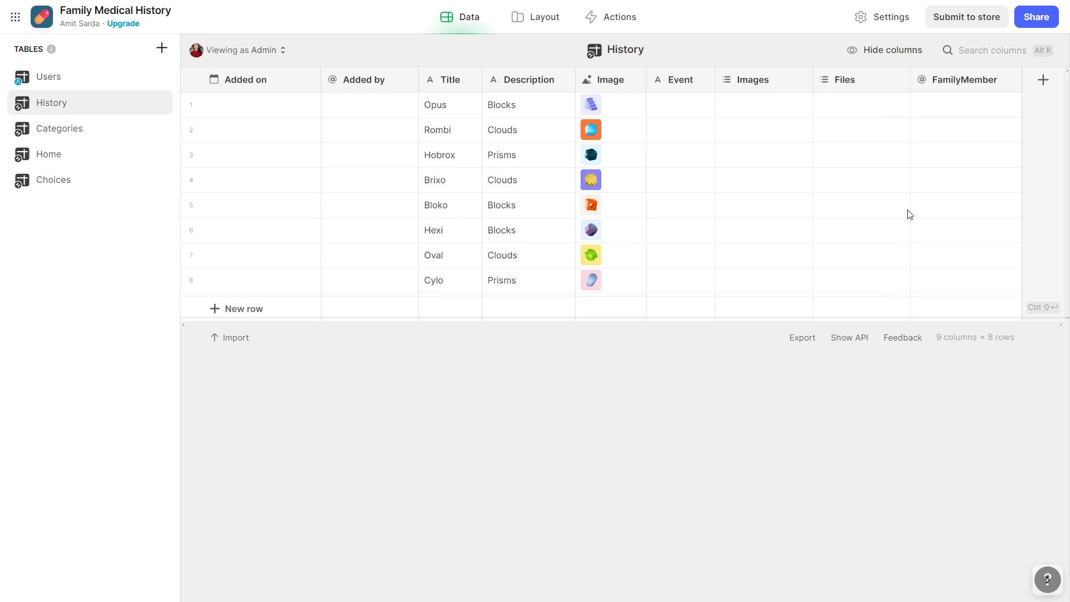
drag(949, 81, 456, 109)
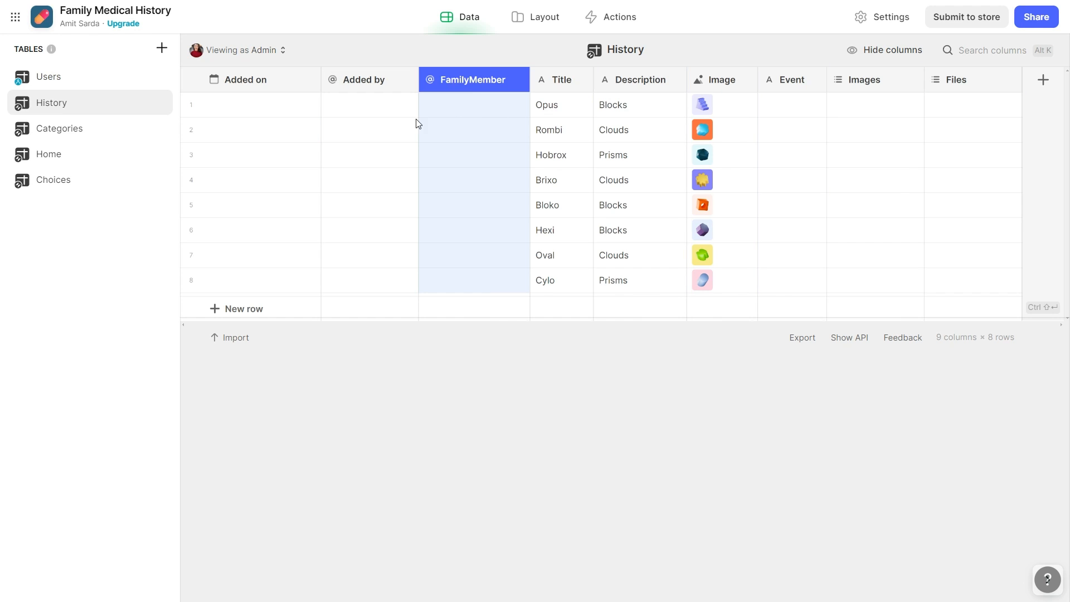
Delete all the sample rows from the History table
click(196, 112)
shift+click(191, 279)
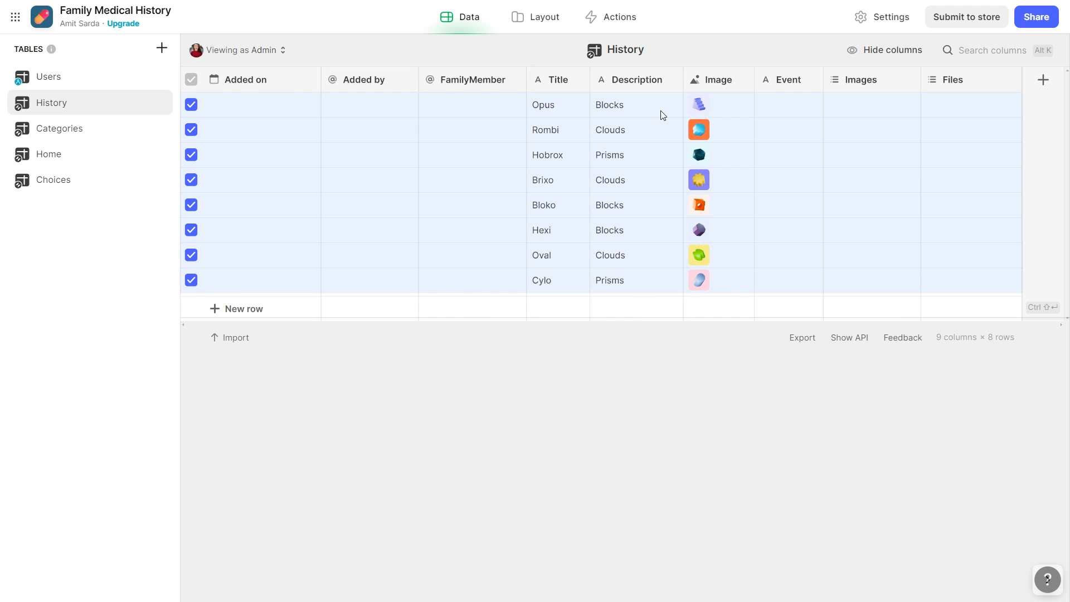
key(Delete)
key(Return)
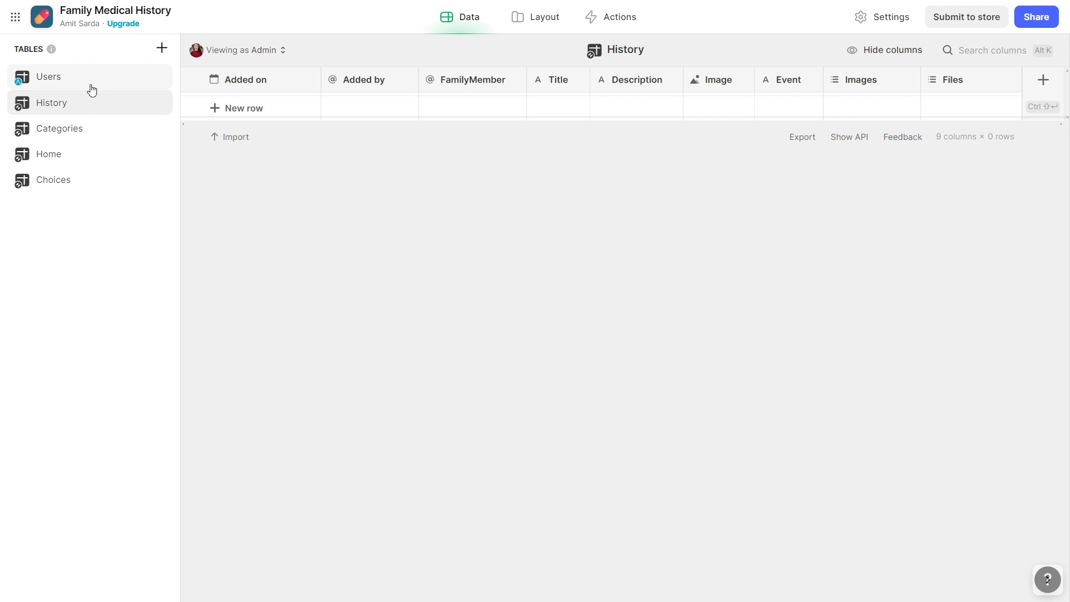
Move the Categories table to the end of the table list, after Choices
click(103, 143)
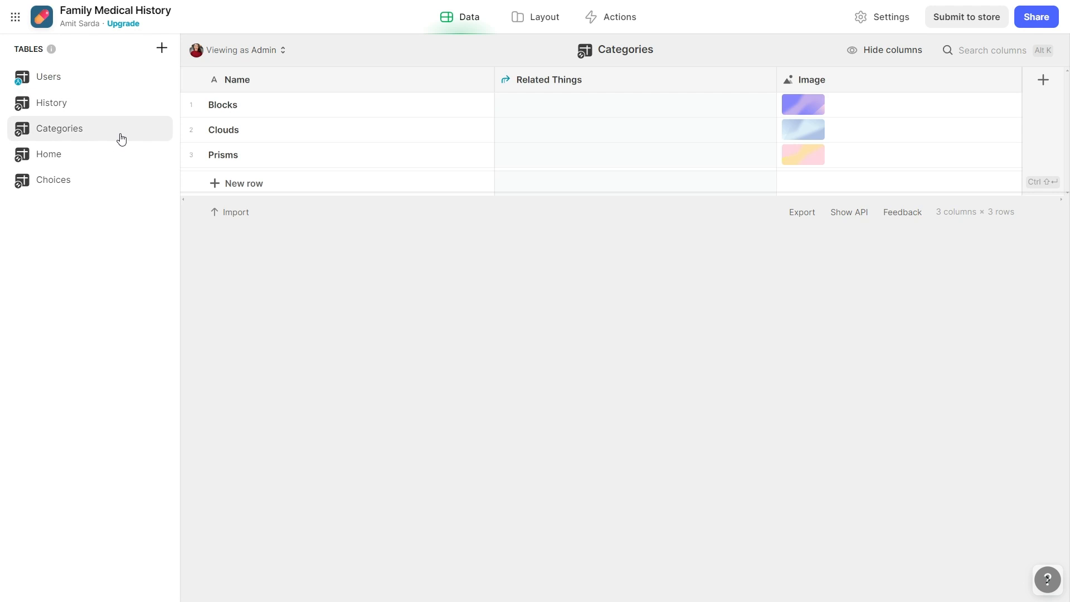
right_click(121, 139)
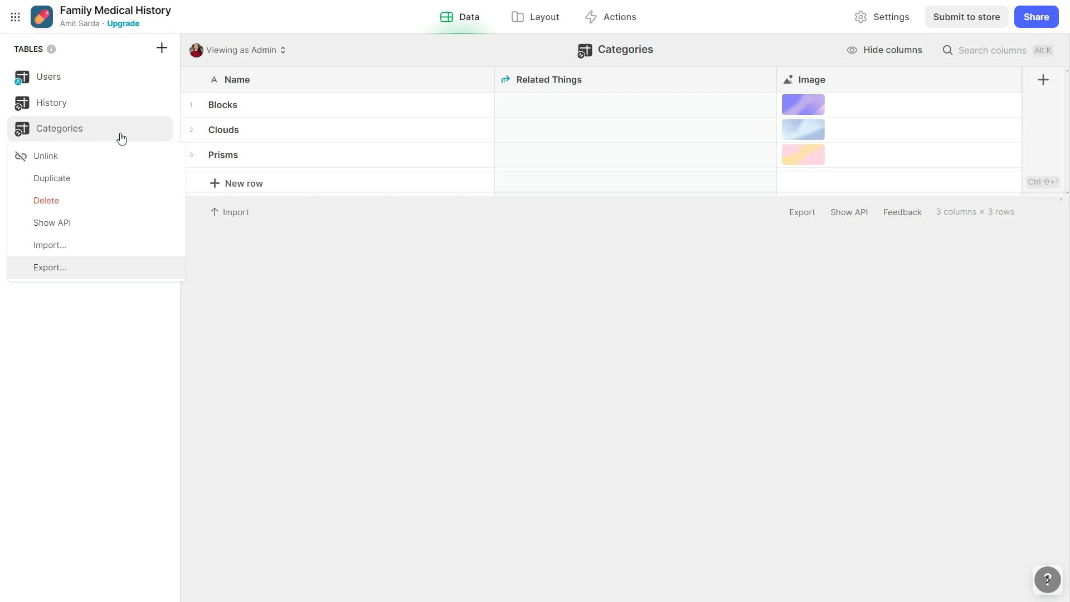
click(167, 356)
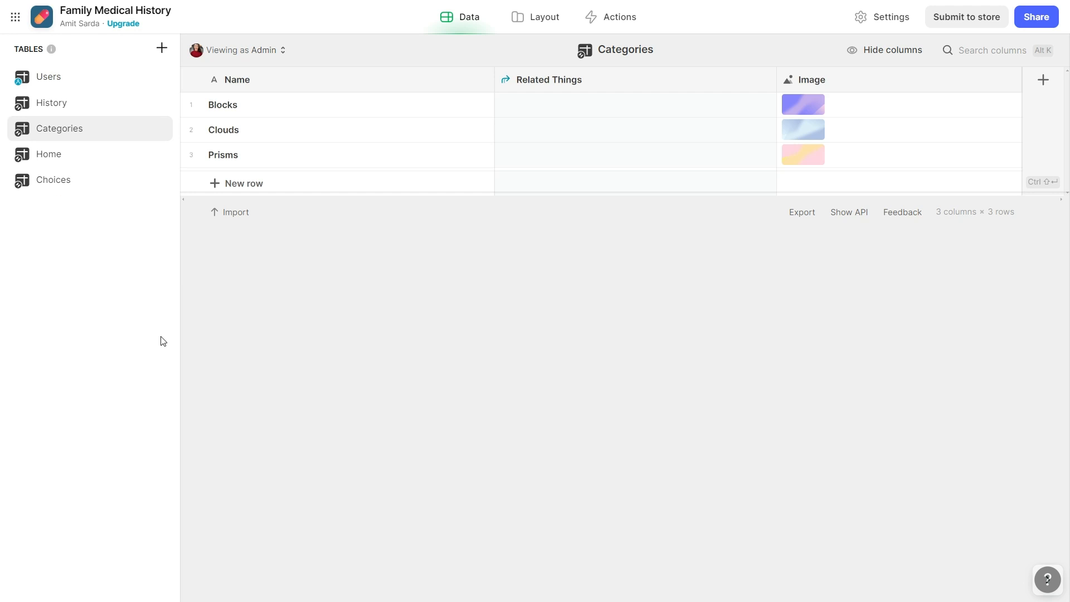
drag(114, 135, 108, 191)
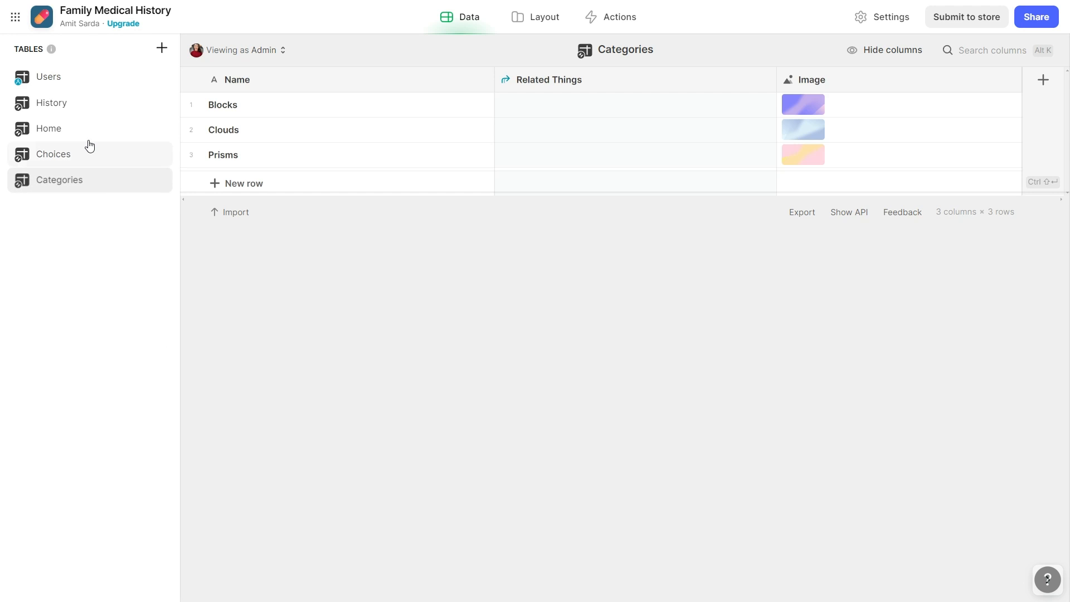
Set the Name value in the Home table's only row to Family Medical History
click(90, 138)
click(242, 111)
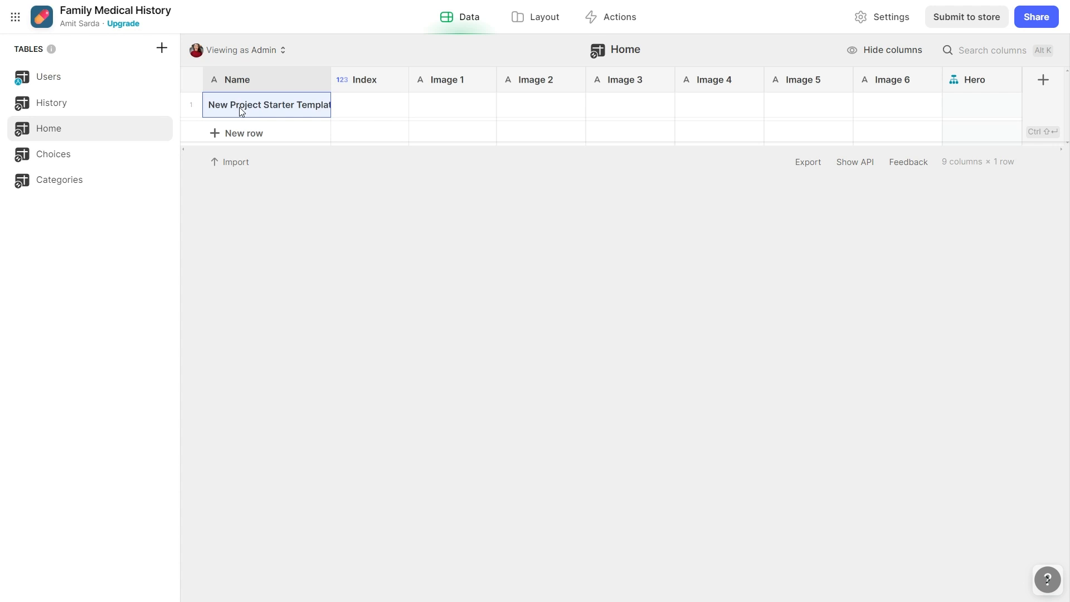
text(Family Me)
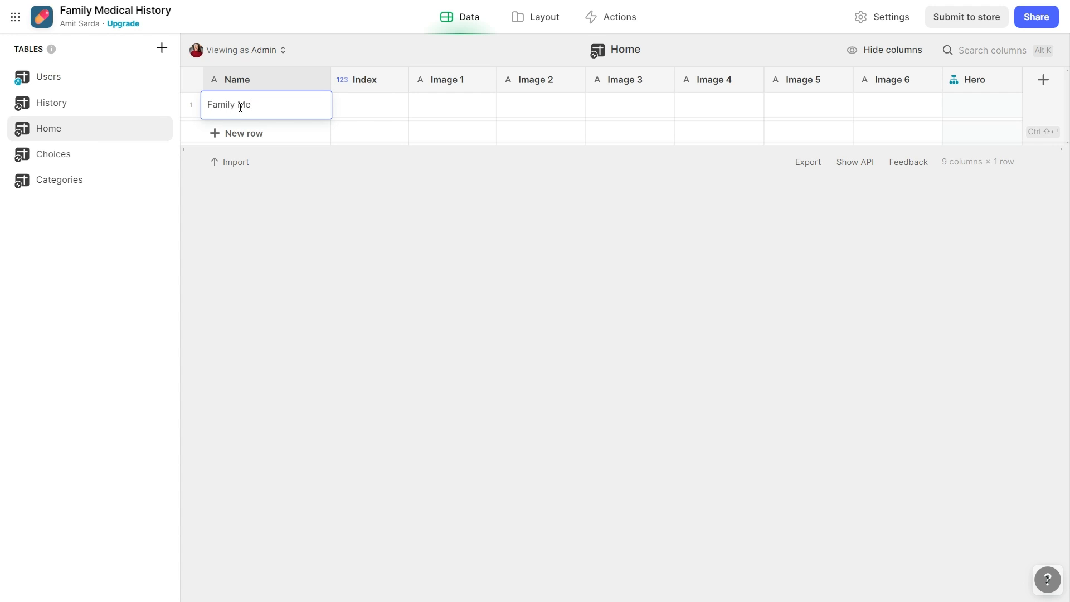
text(dical History)
key(Return)
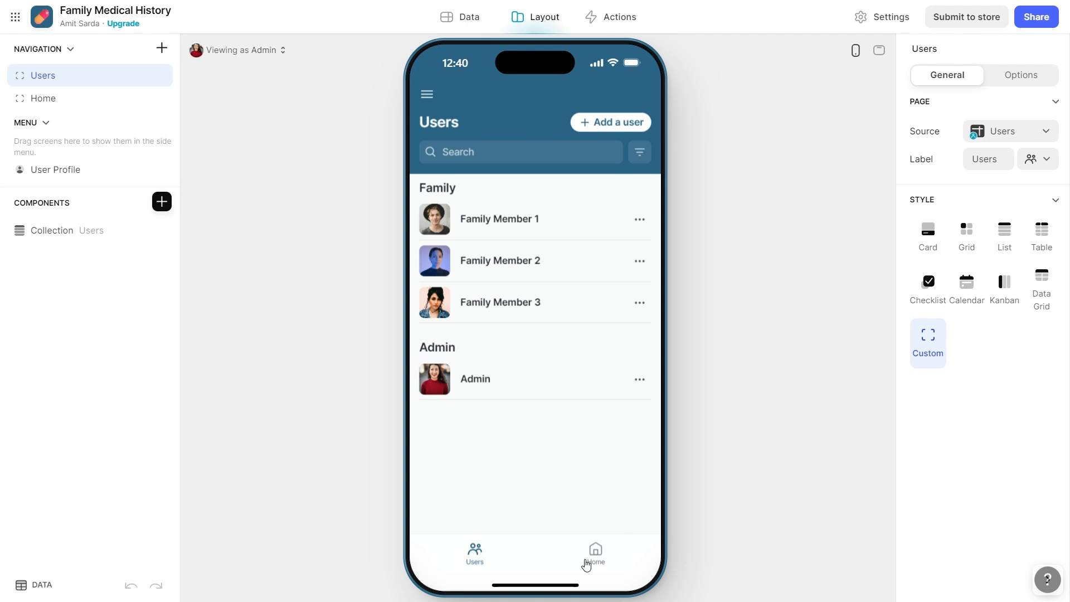
Place Home before Users in the app's navigation and open the settings of the Home screen's Title component
drag(72, 98, 68, 67)
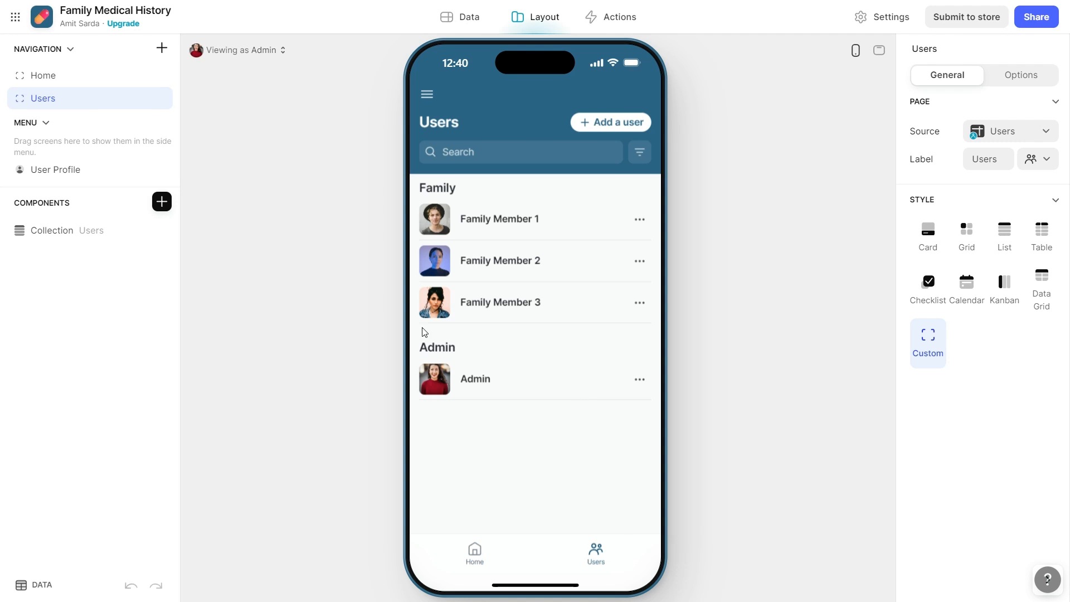
click(473, 539)
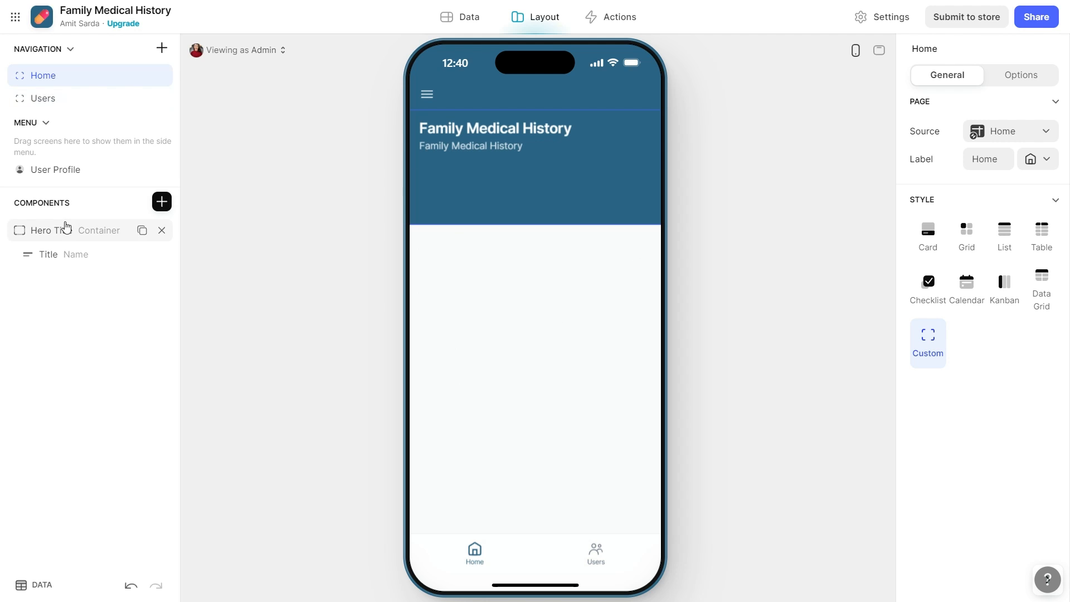
click(83, 233)
click(89, 258)
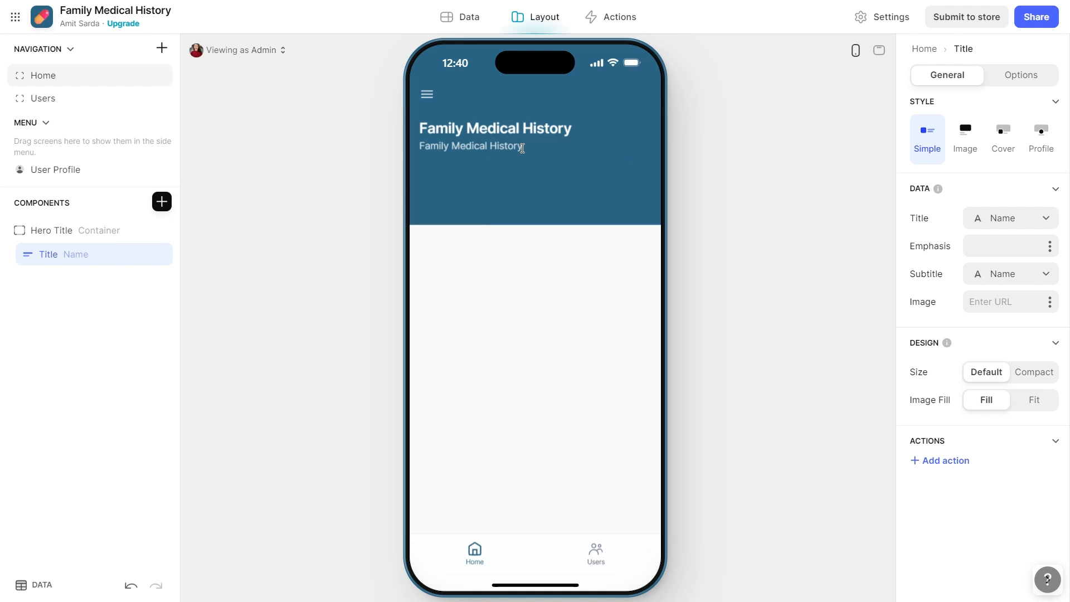
Review the columns of the Users, History and Home tables in the data editor
click(468, 18)
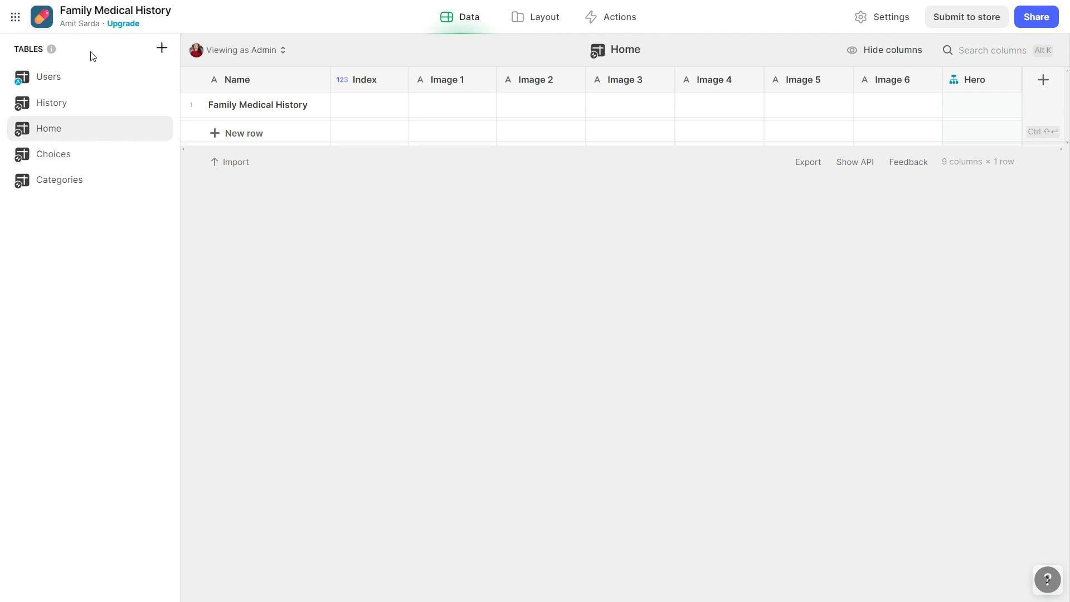
click(84, 75)
click(91, 104)
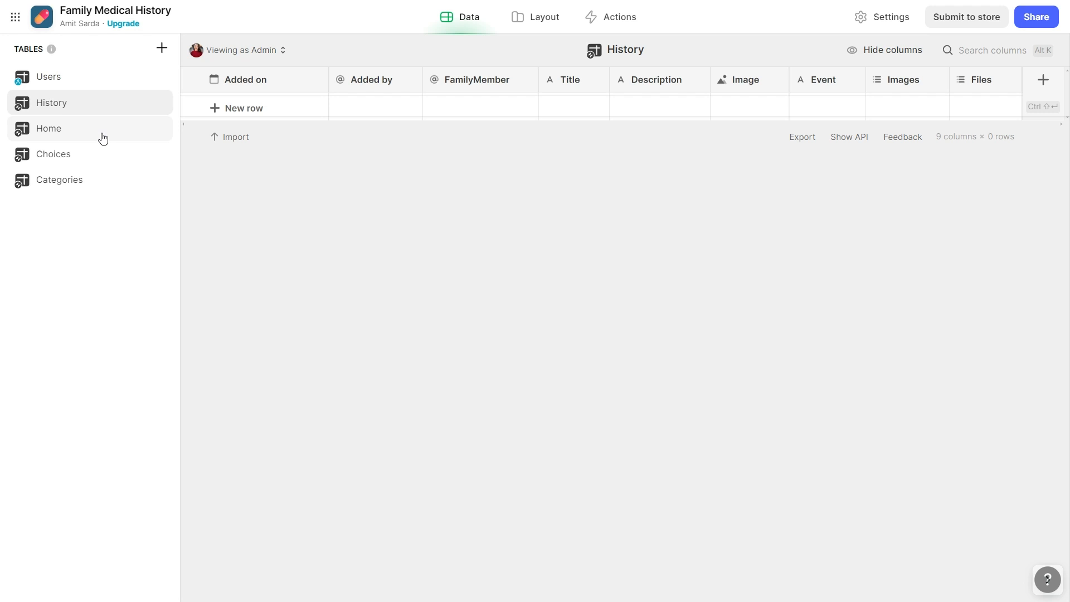
click(105, 137)
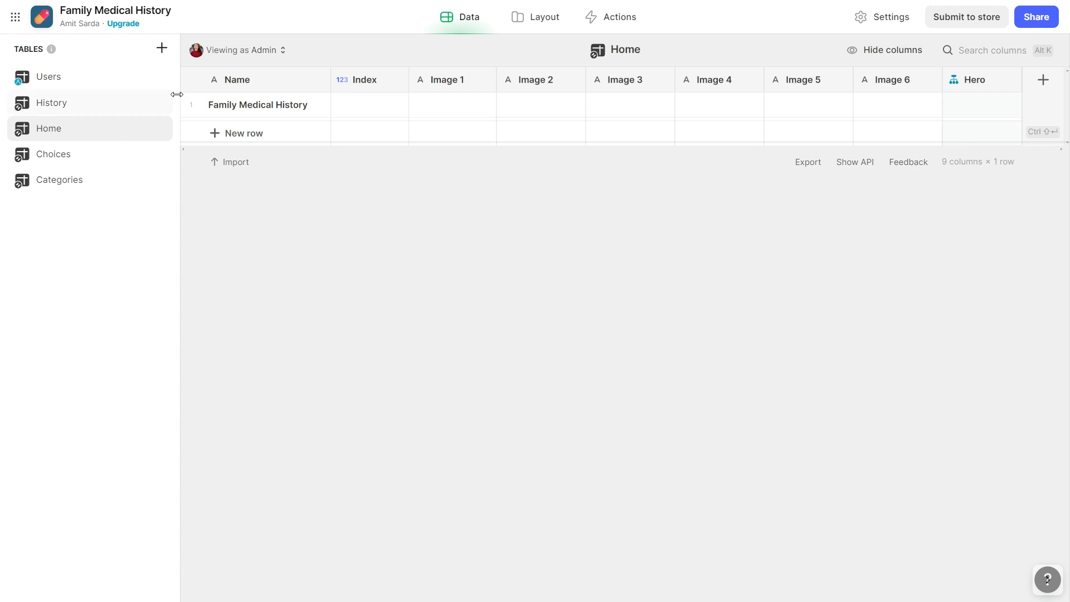
View the data sources offered for importing a new table, without importing anything
click(162, 48)
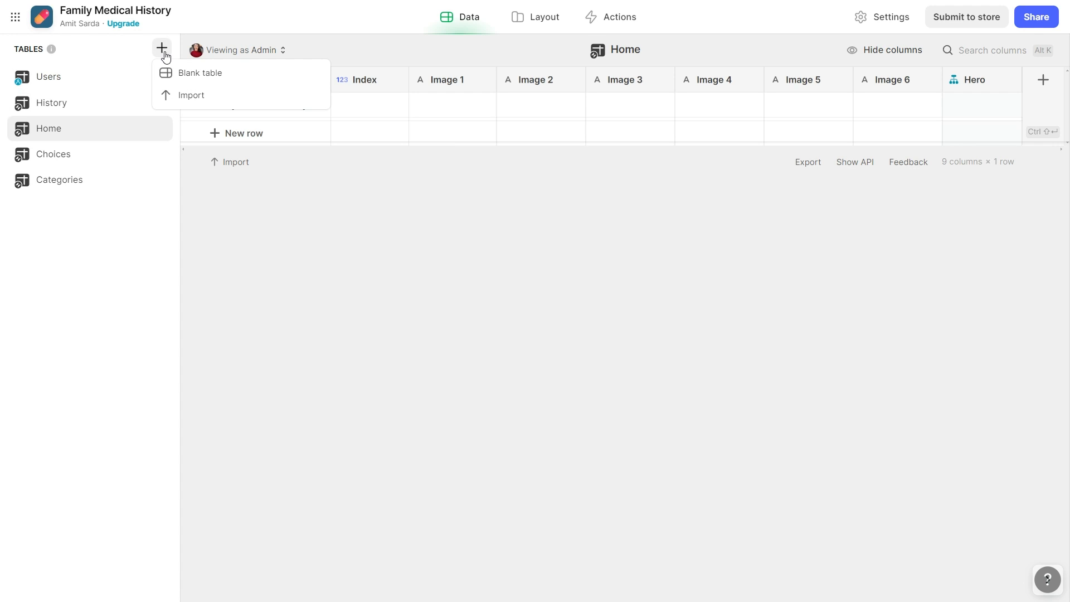
click(208, 96)
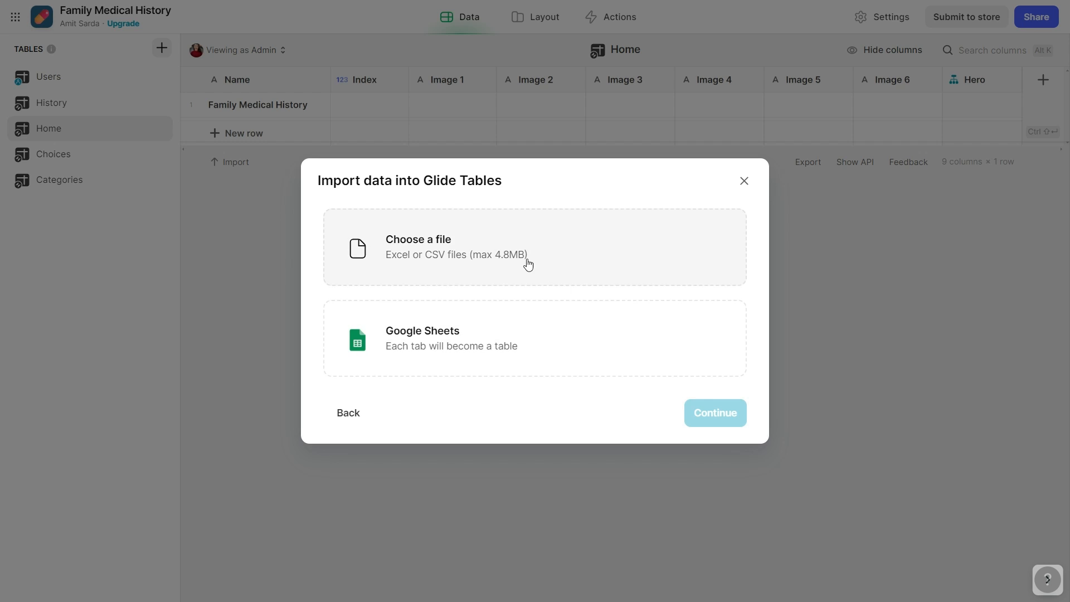
click(743, 183)
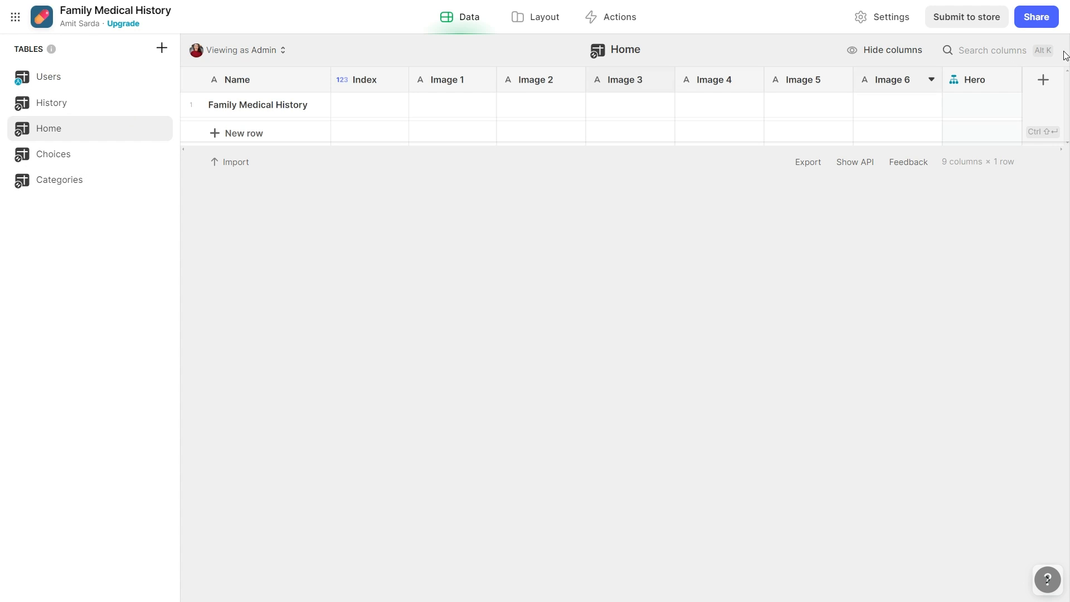
Examine the Basic, Computed, AI and Integrations column types for a new Home table column, and discard the draft column
click(1046, 82)
click(836, 142)
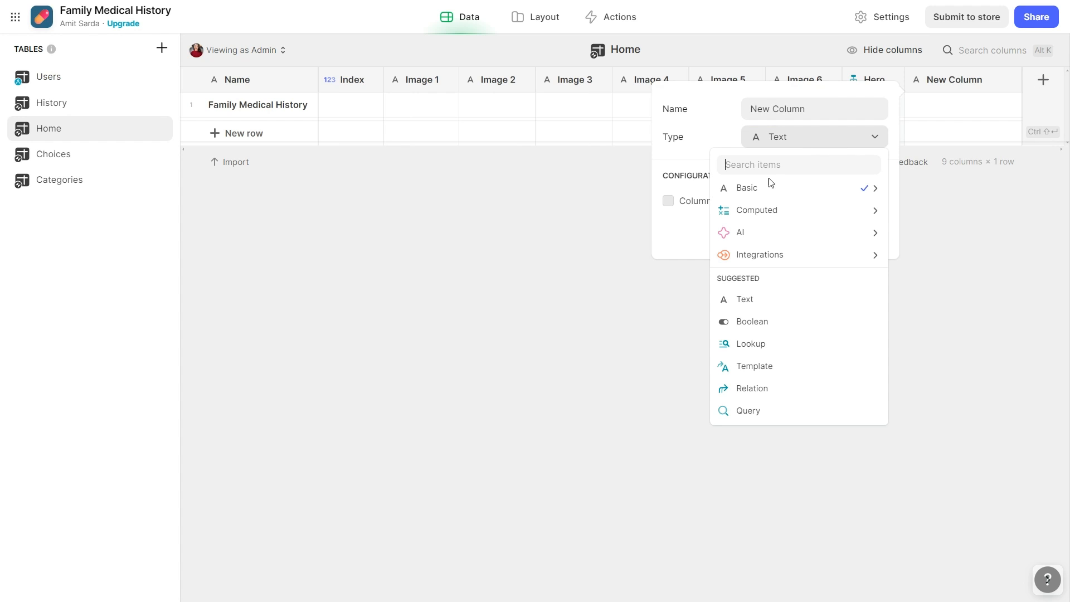
mouse_move(770, 187)
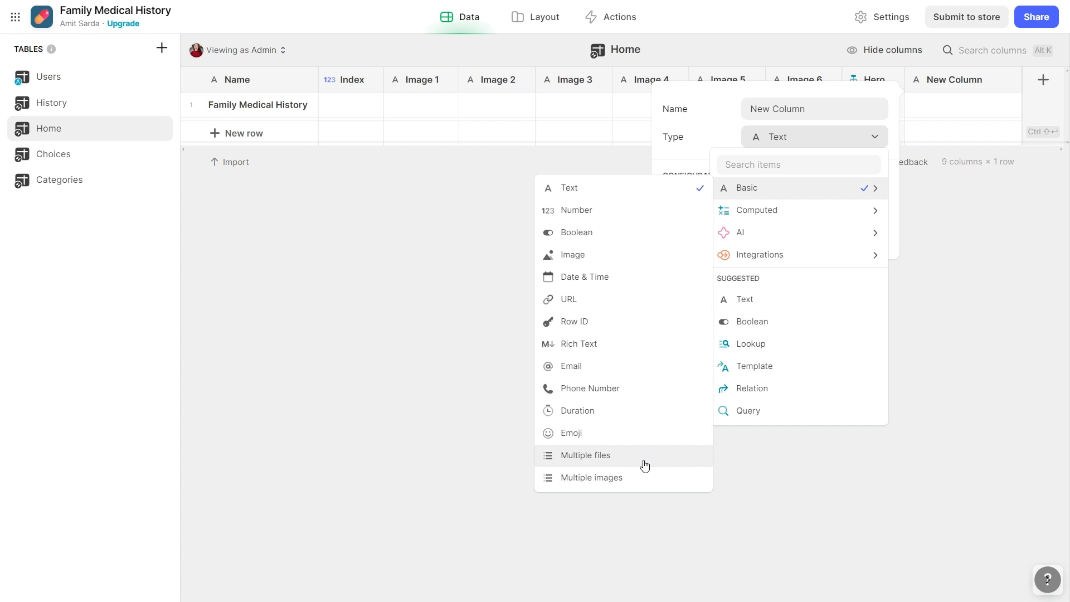
click(791, 214)
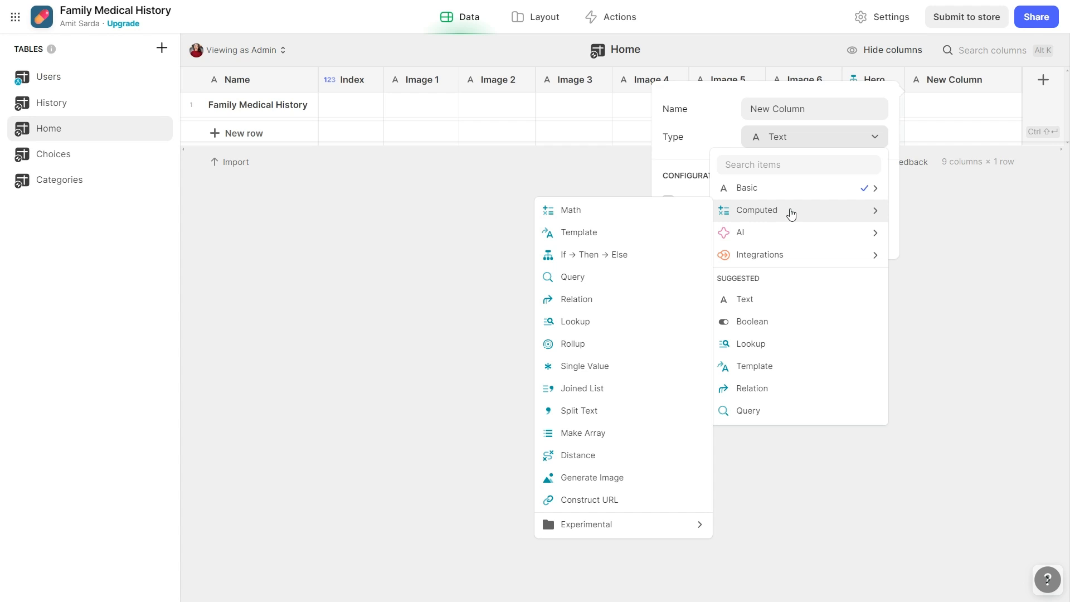
click(820, 233)
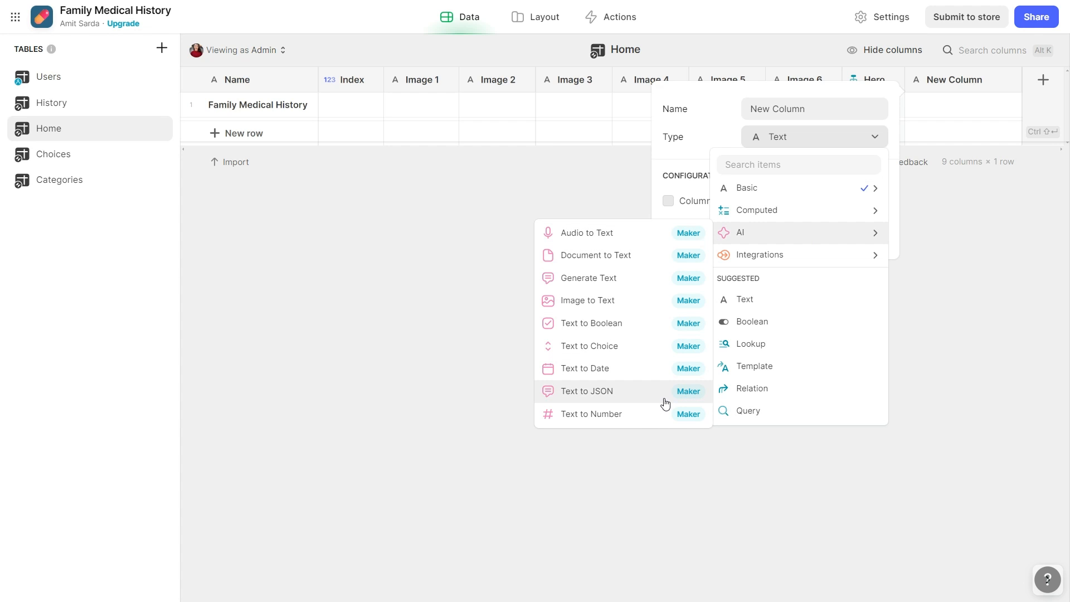
click(811, 255)
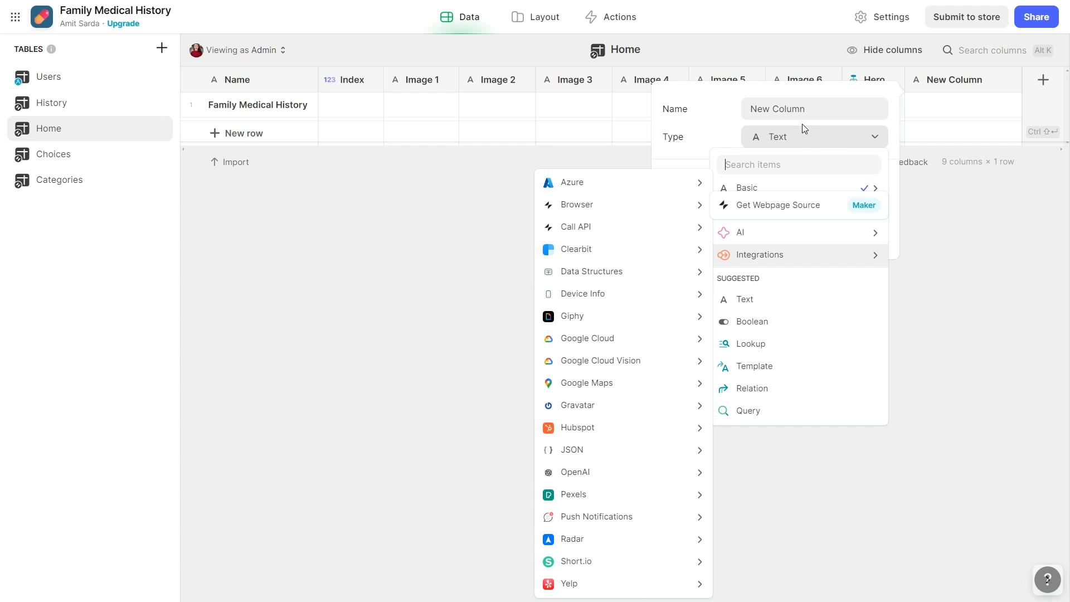
mouse_move(838, 190)
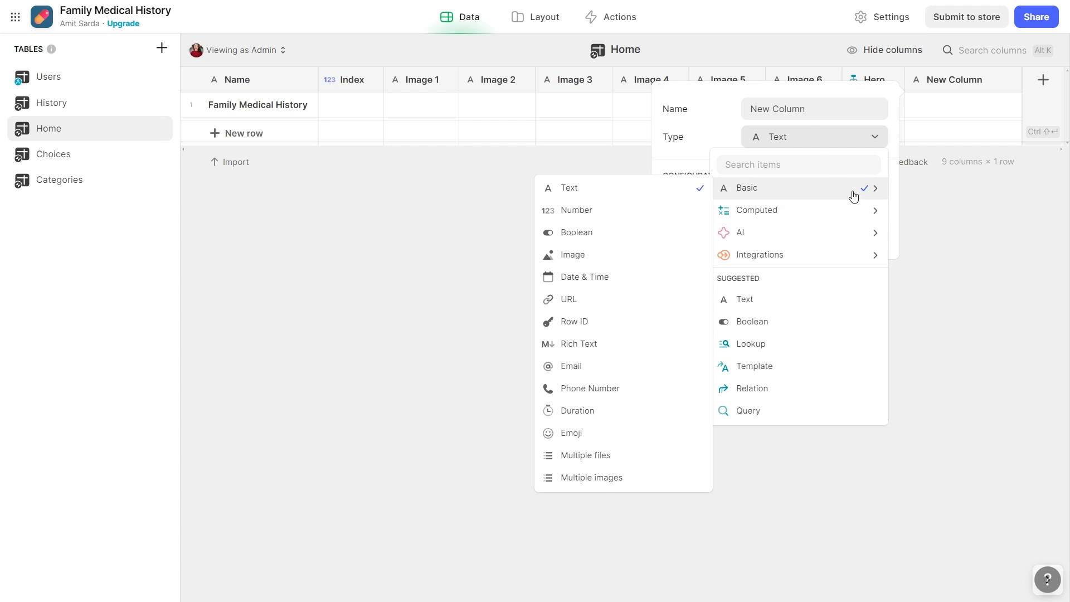
click(935, 235)
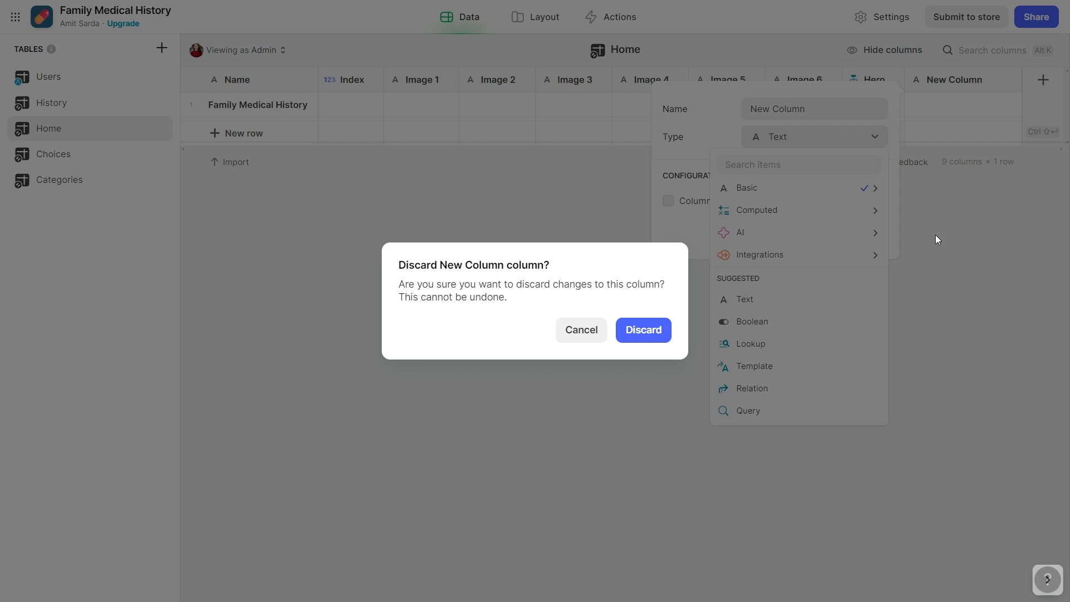
click(646, 331)
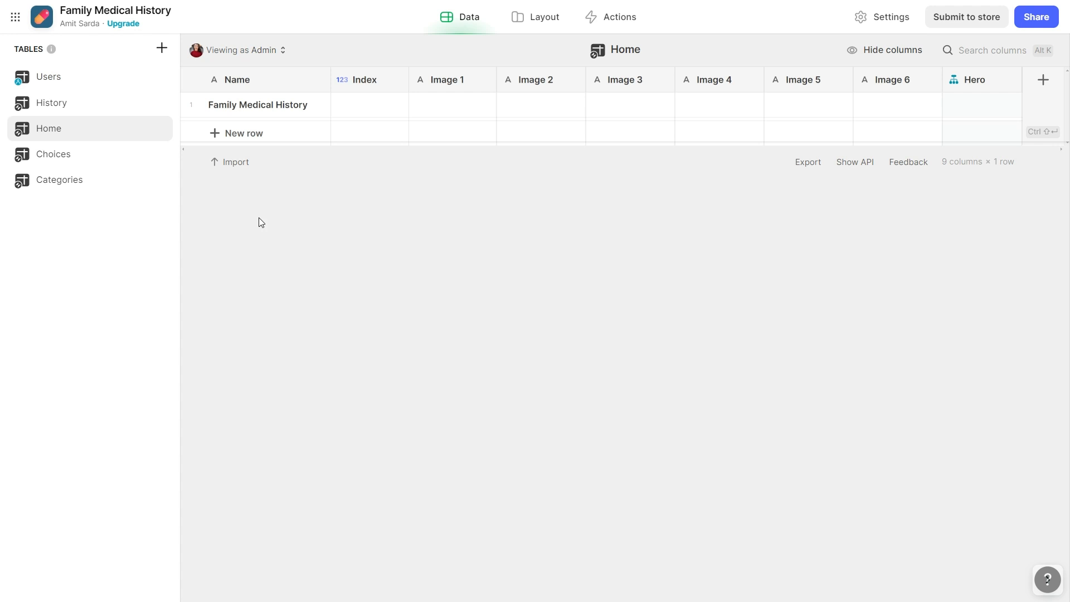
Check the Users screen's options and open the details screen of Family Member 1 in the app layout
click(536, 16)
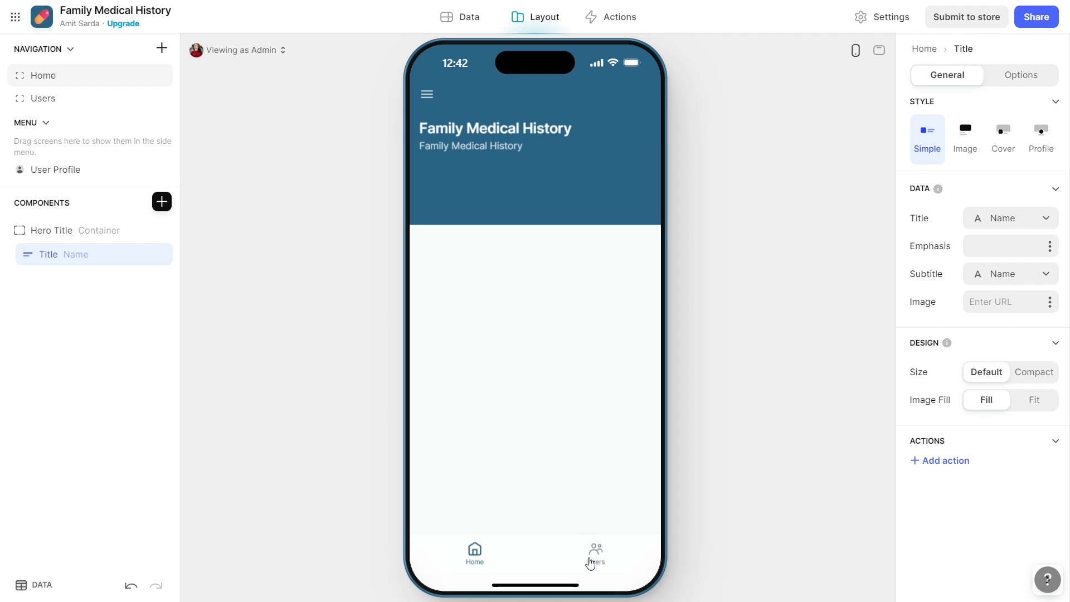
click(82, 106)
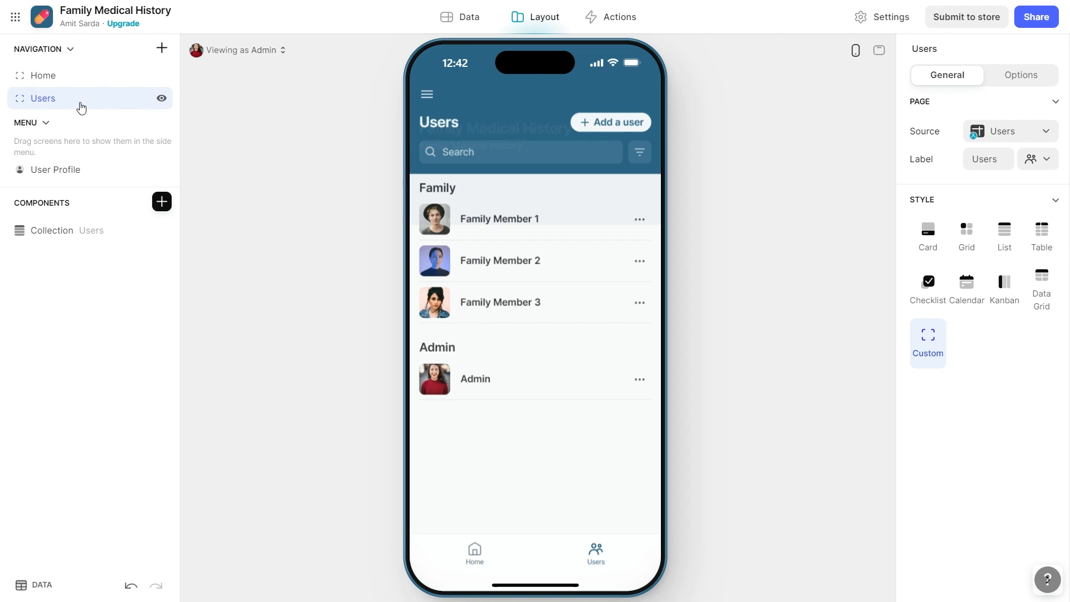
click(509, 220)
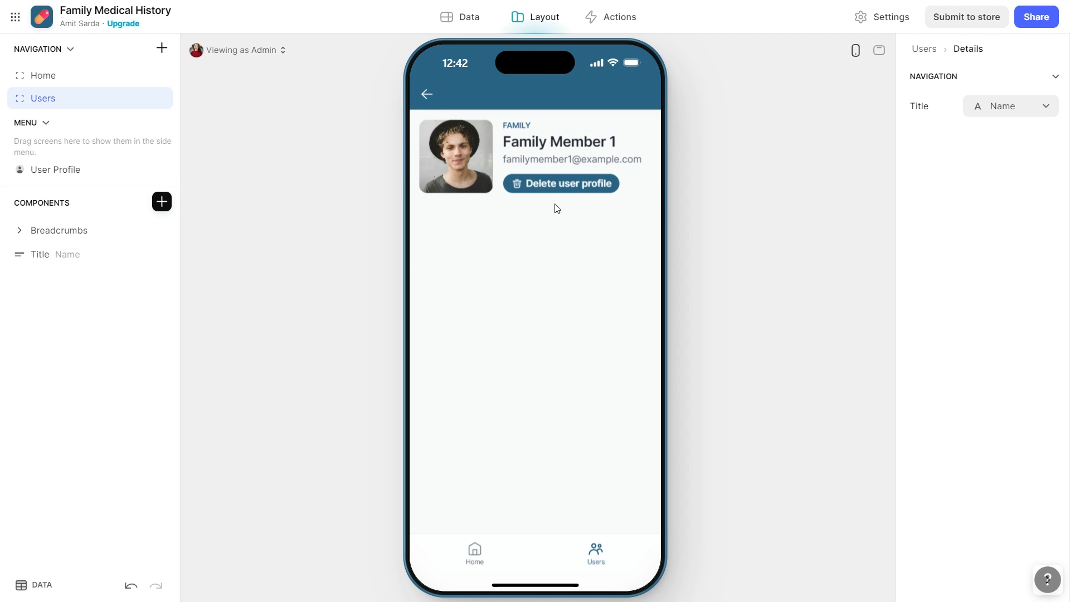
click(427, 94)
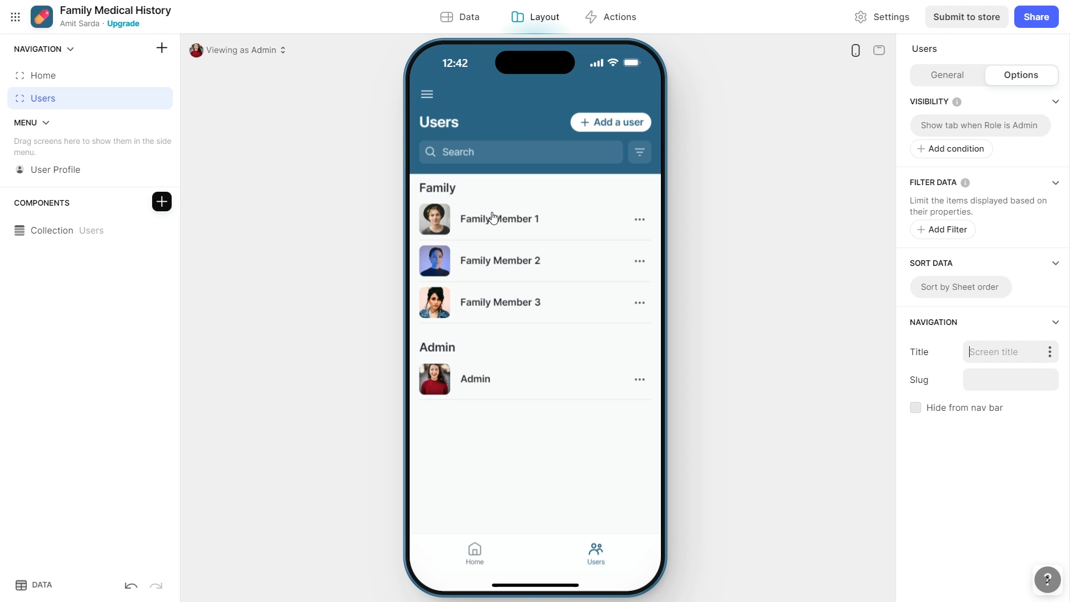
click(522, 225)
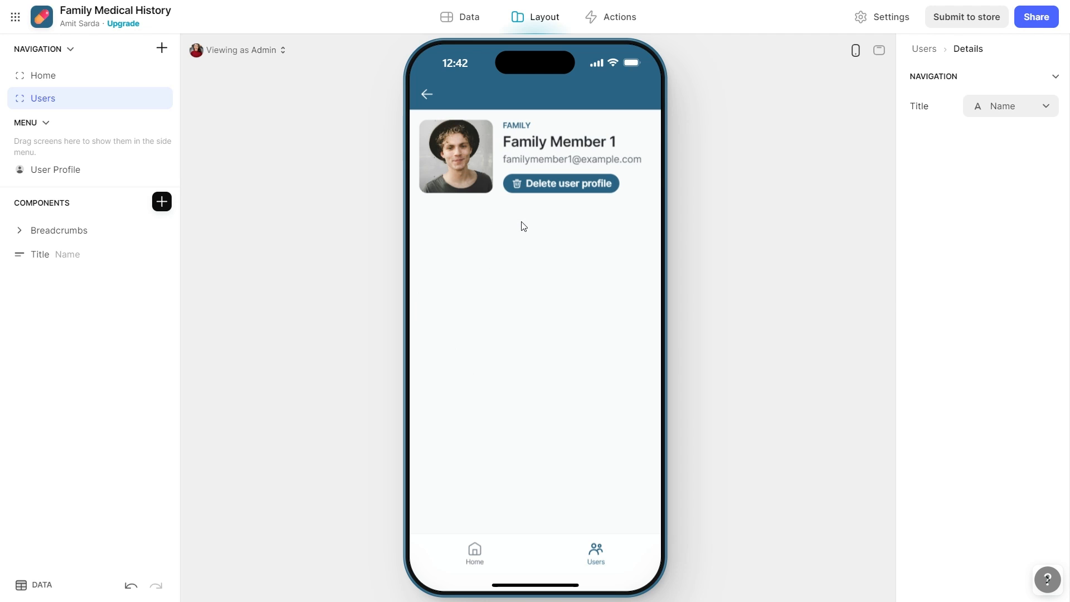
Examine Family Member 1's details screen and edit profile form, and close the form without saving
click(429, 99)
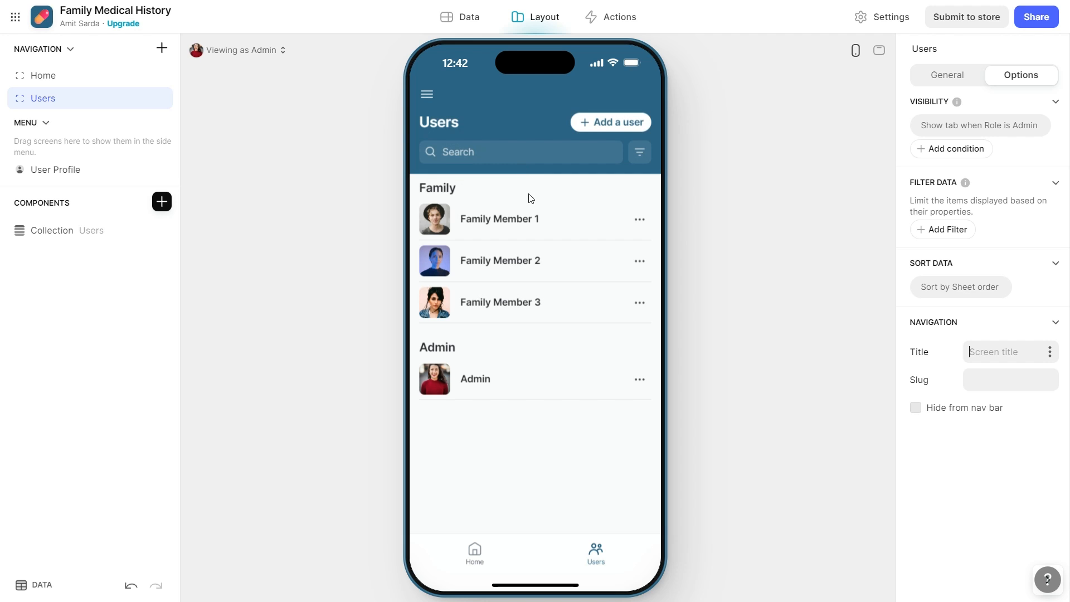
click(512, 240)
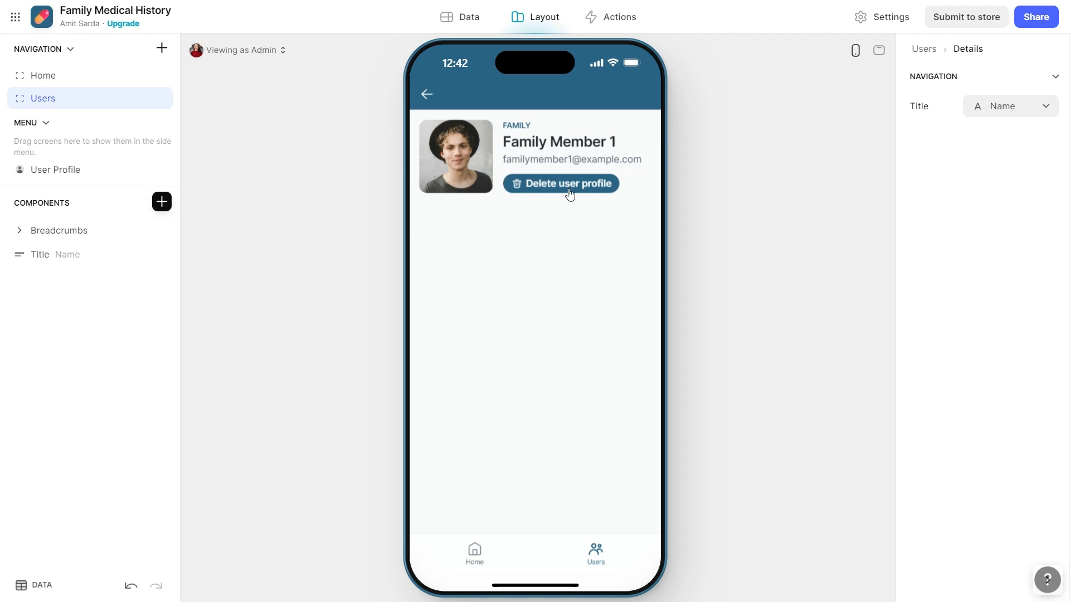
click(426, 99)
click(639, 220)
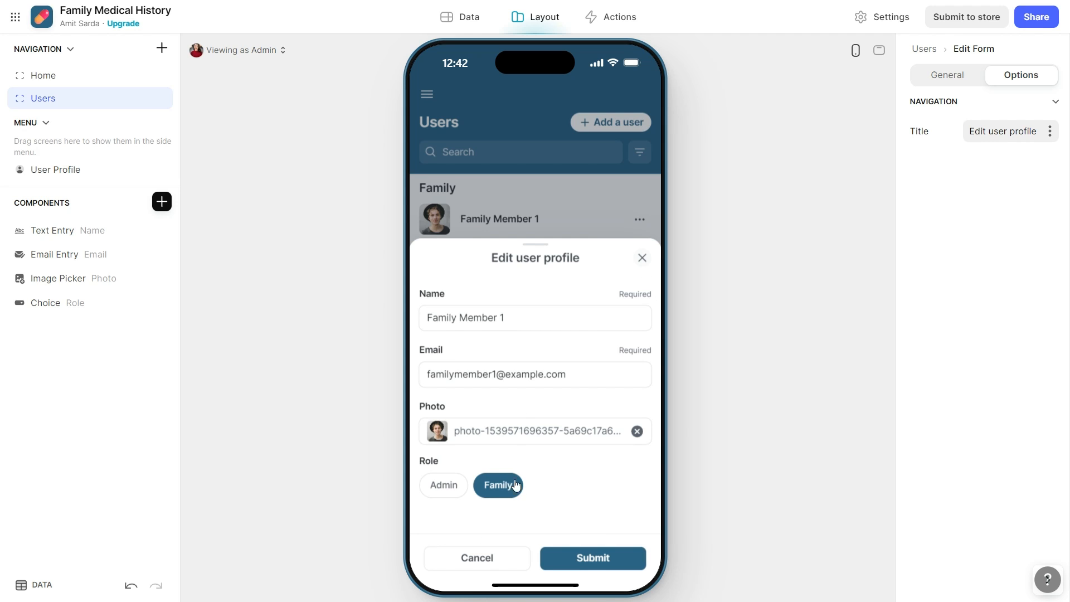
click(476, 560)
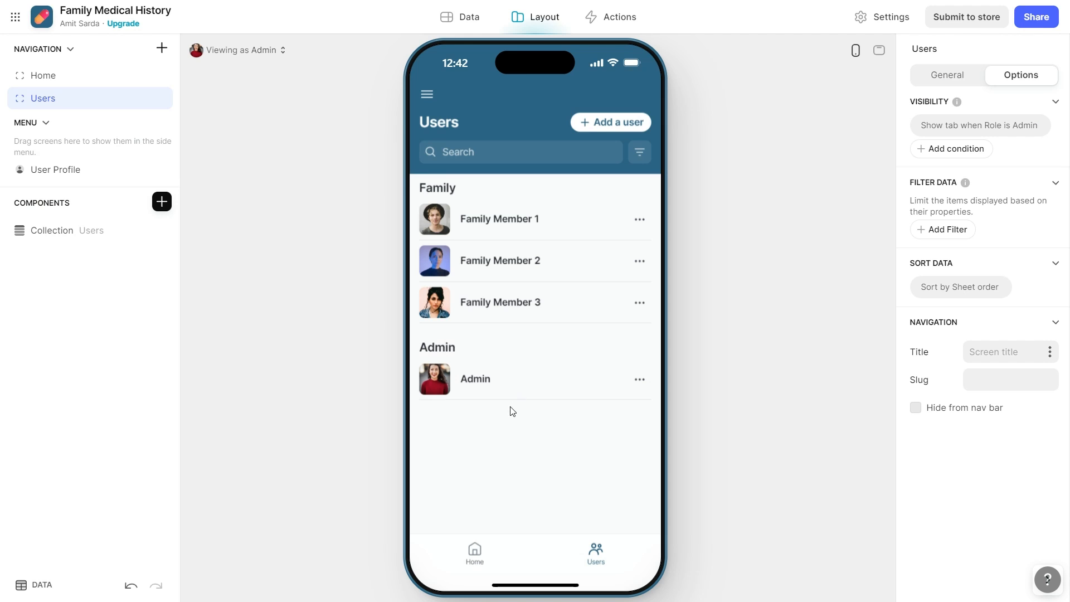
Add a Date component for the Date of Birth column to the Users edit profile form
click(639, 219)
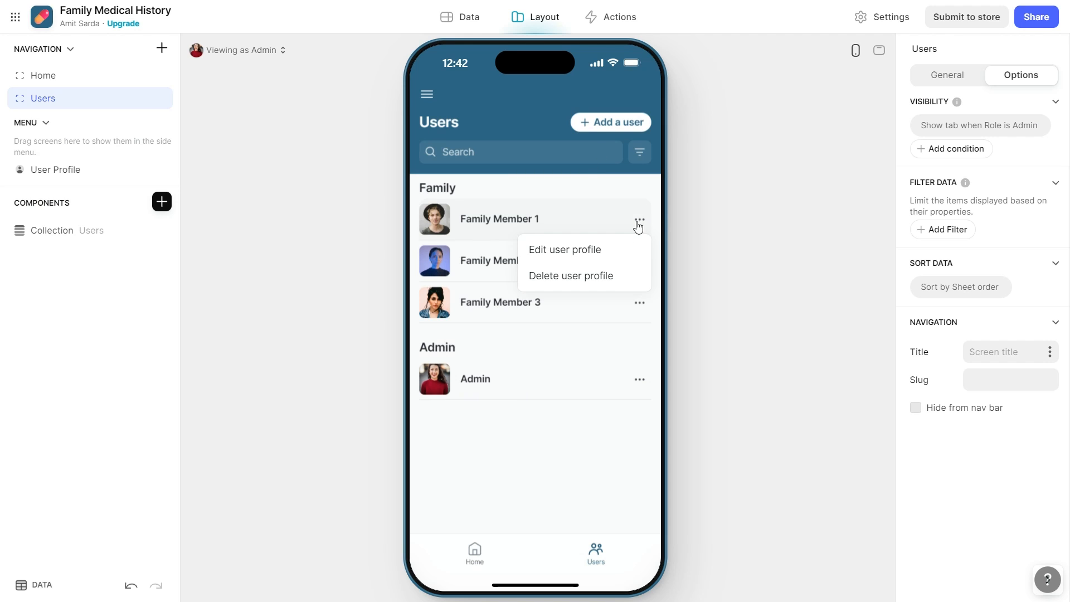
click(574, 249)
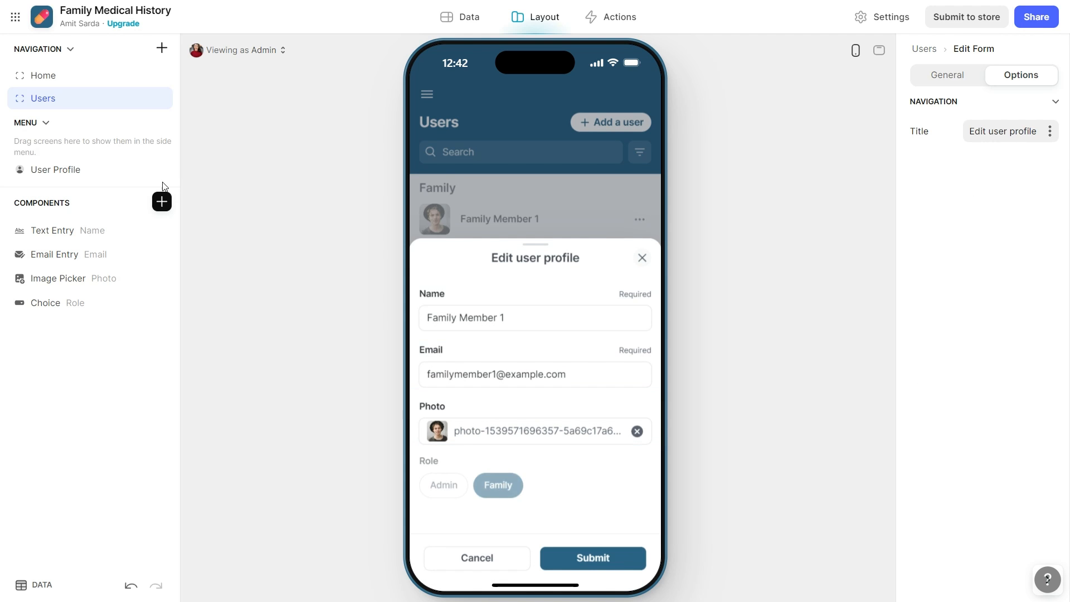
click(161, 201)
text(date)
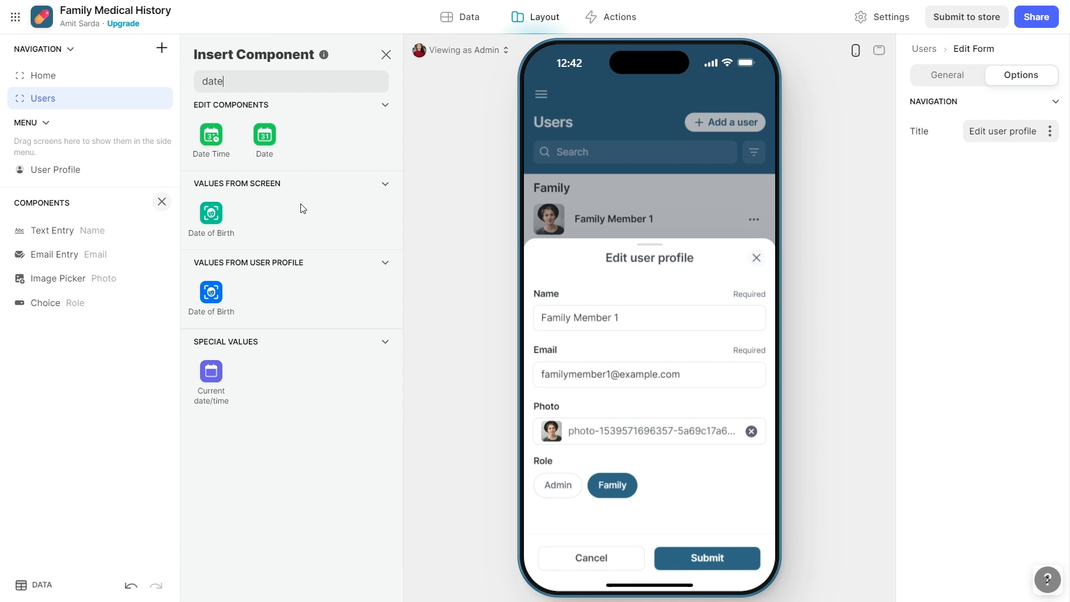
click(264, 134)
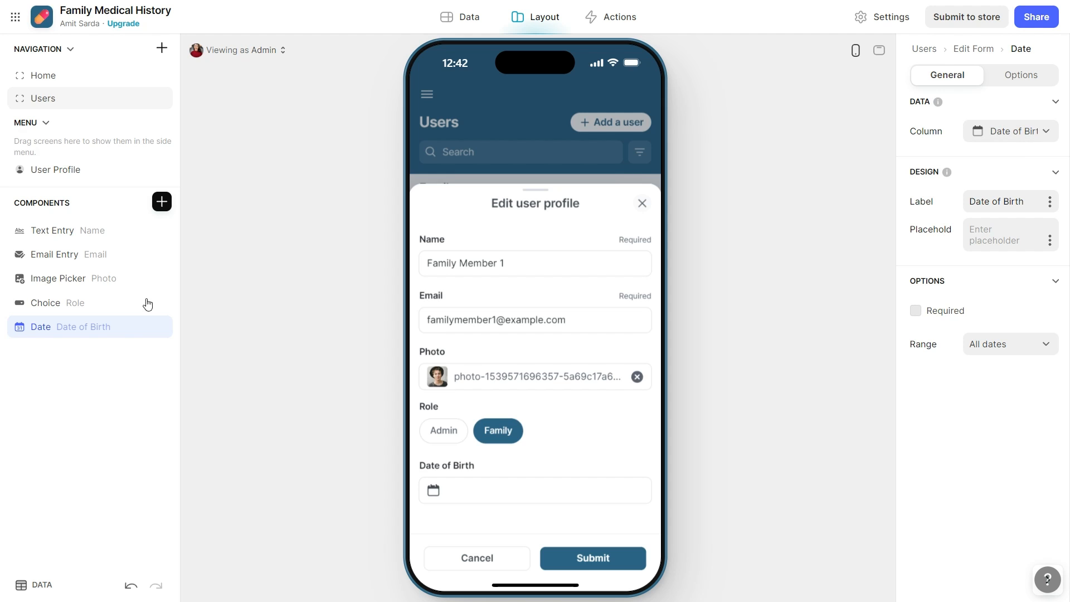
Add a Choice component that writes to the Gender column to the edit profile form
click(162, 202)
text(ge)
key(BackSpace)
key(BackSpace)
text(choi)
drag(211, 136, 604, 144)
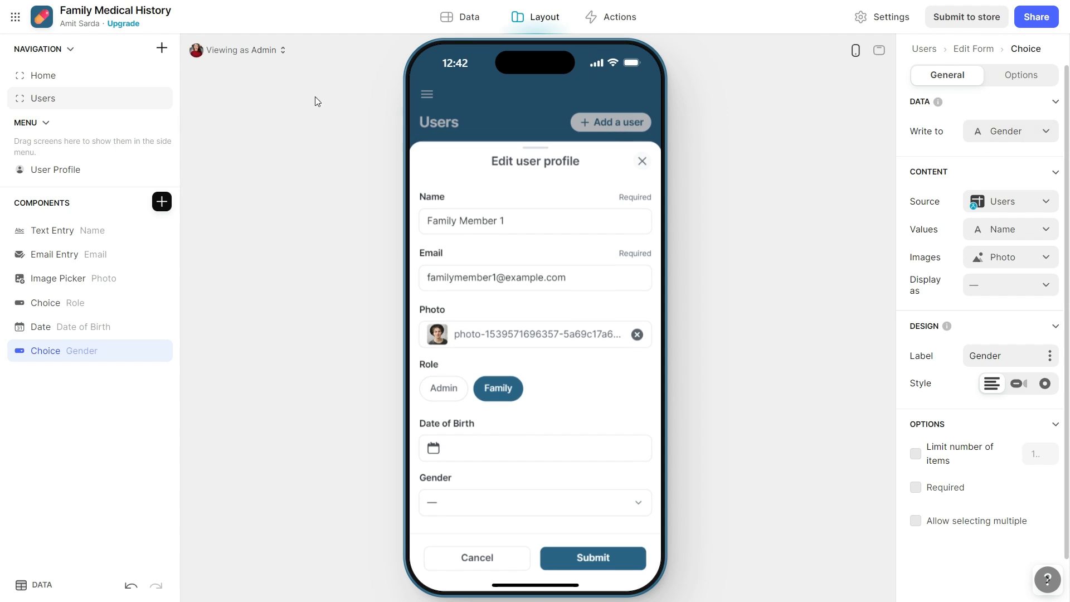
Add a Text column named Gender to the Choices table
click(452, 19)
click(78, 179)
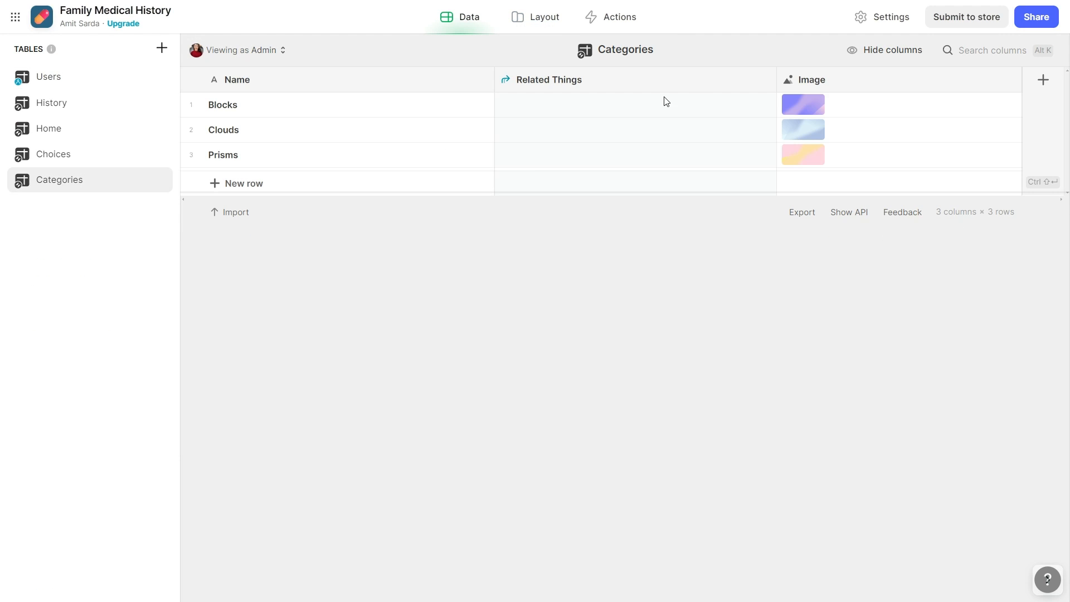
click(53, 153)
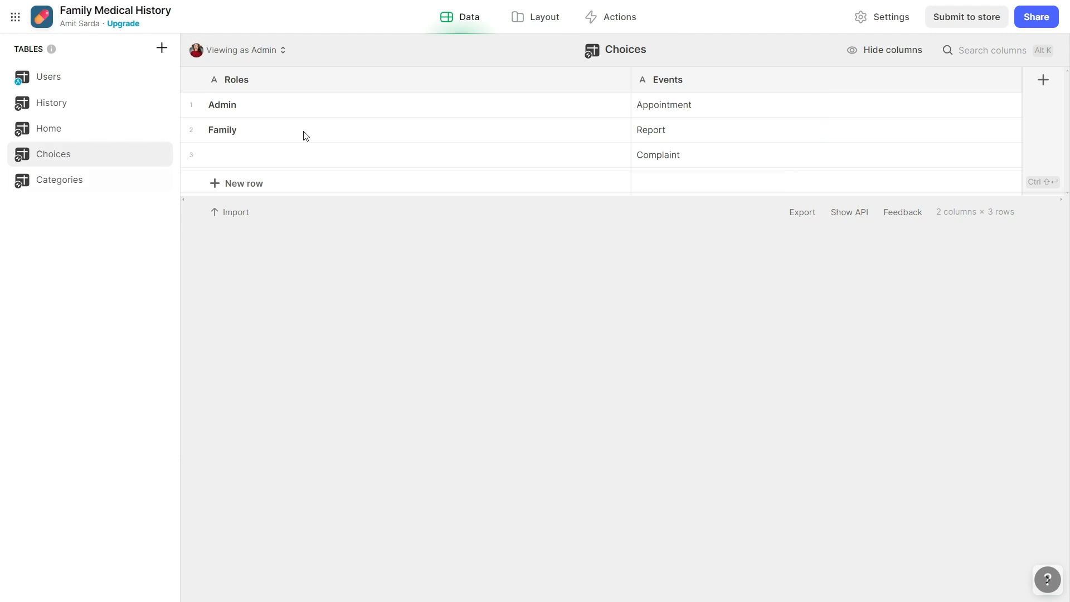
click(1043, 80)
text(Gender)
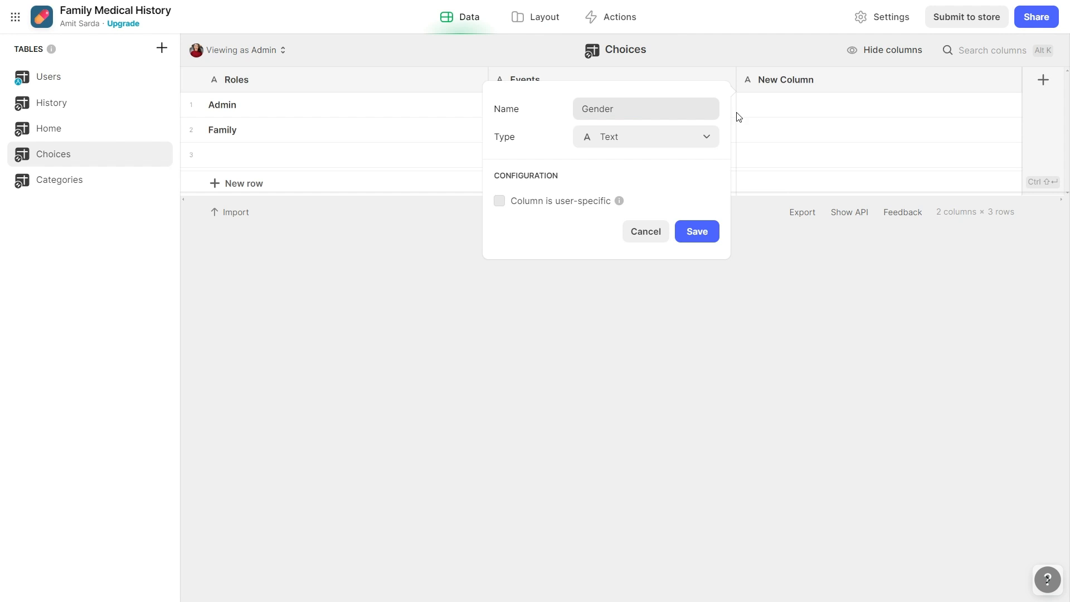
click(683, 234)
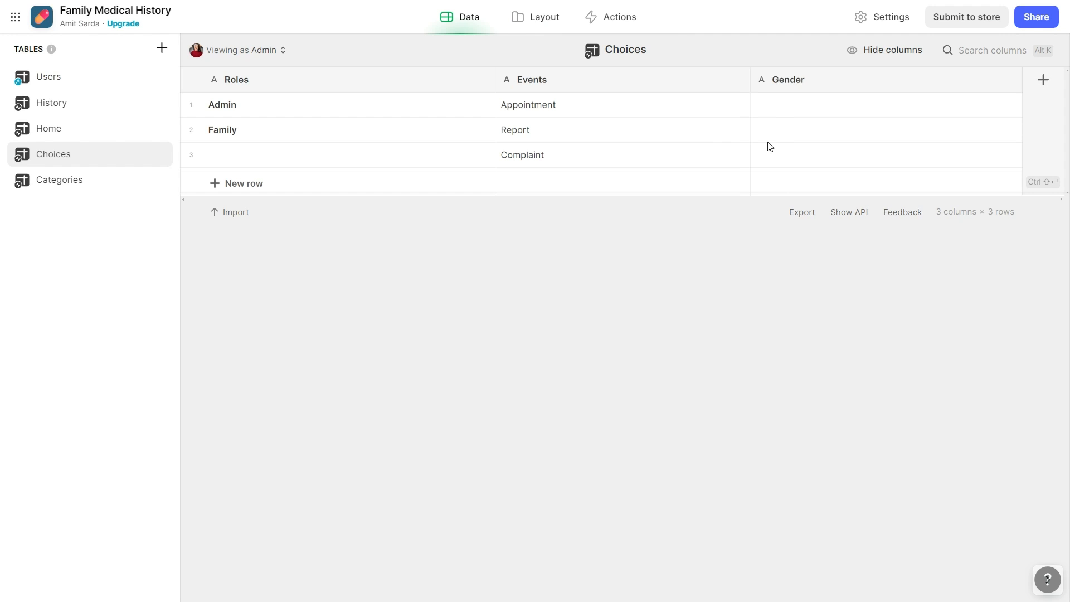
Fill the first two rows of the Choices table's Gender column with Male and Female
click(792, 116)
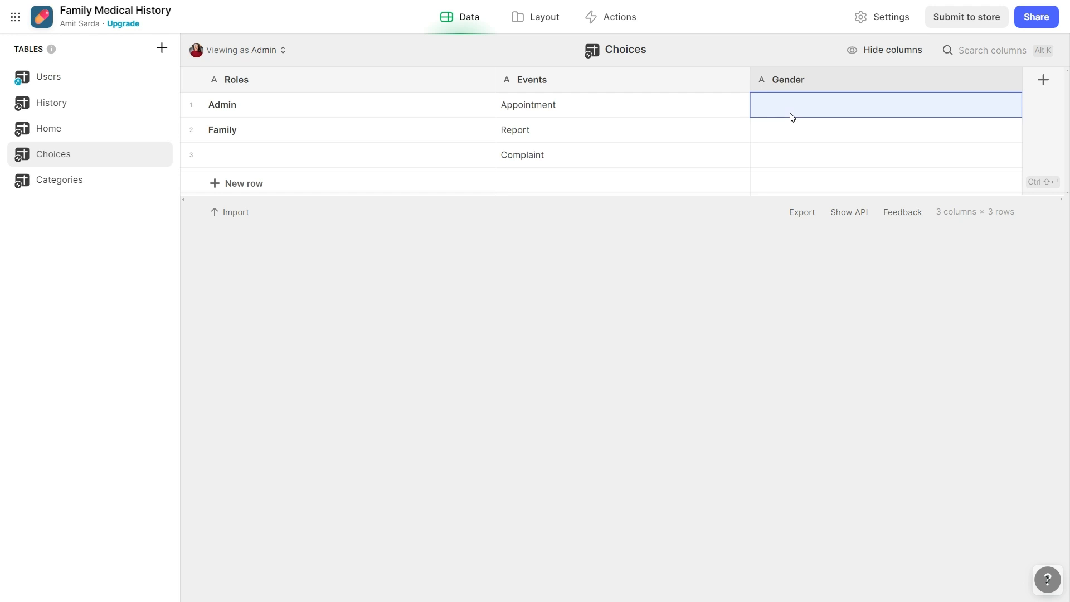
text(male)
key(Return)
text(Female)
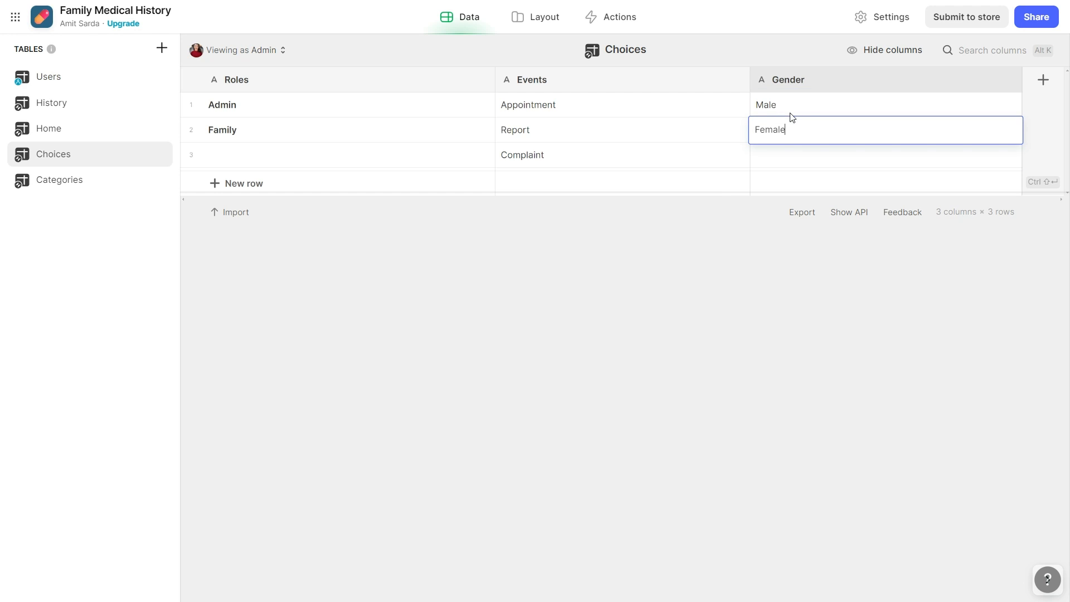
key(Return)
Show the form's Gender choice as pill buttons, with Choices as source and Gender as both values and display column
click(536, 22)
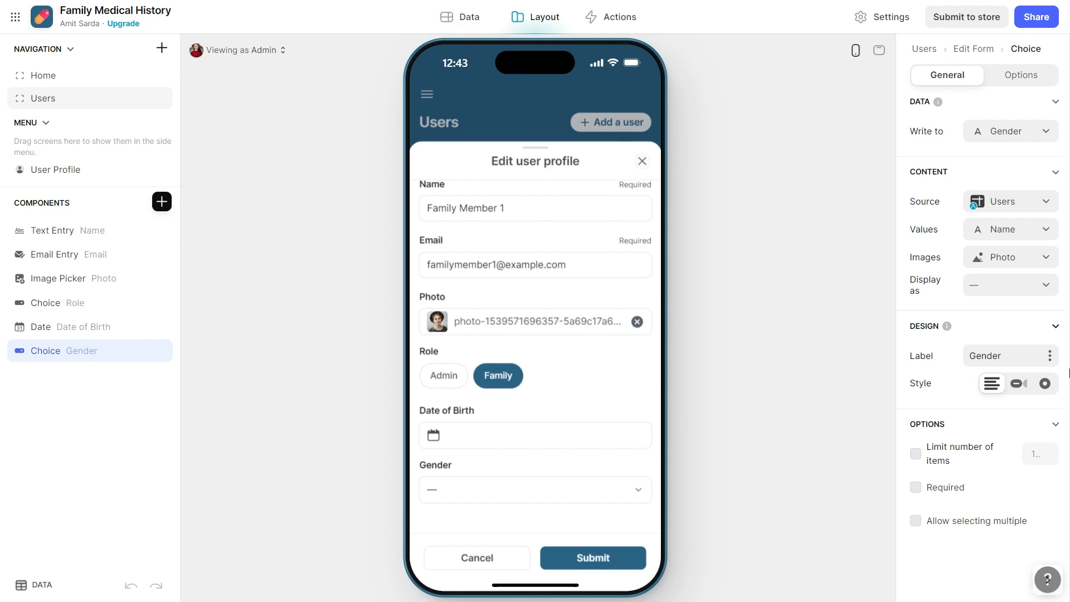
click(1019, 383)
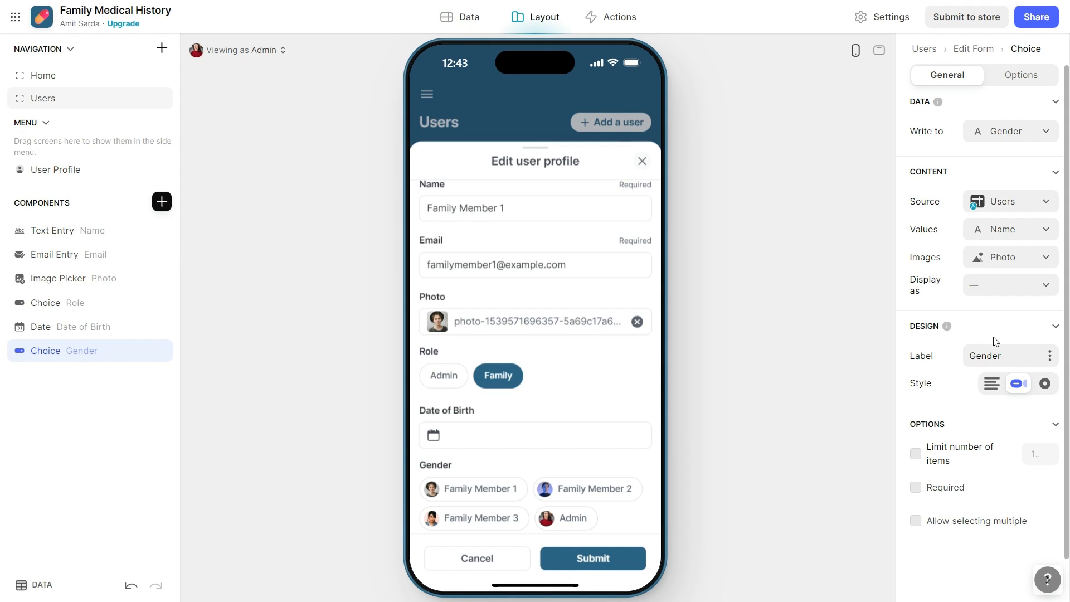
click(1011, 201)
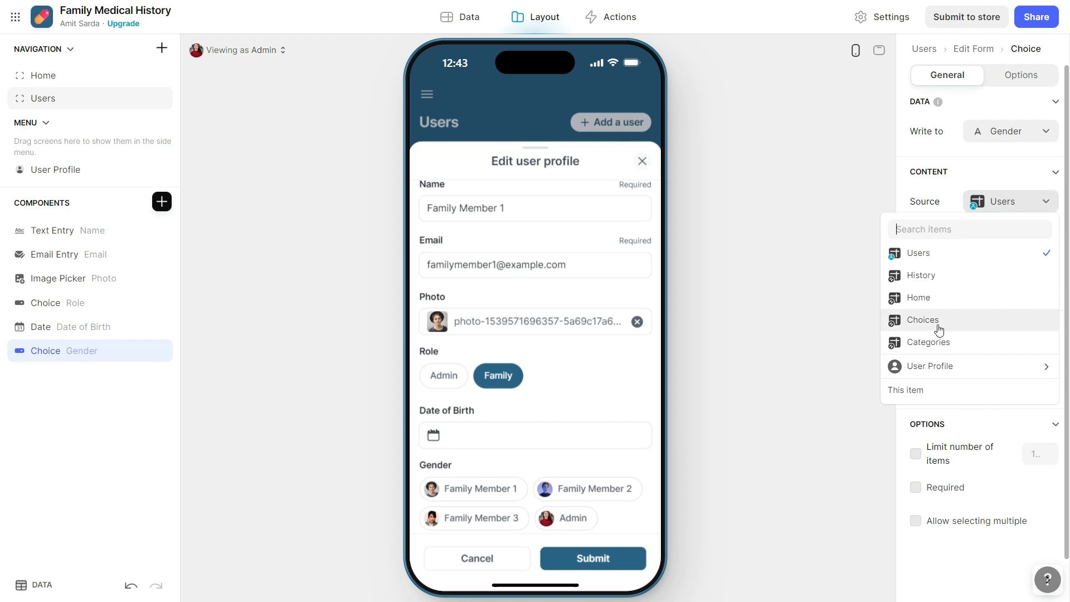
click(923, 319)
click(1003, 229)
click(944, 328)
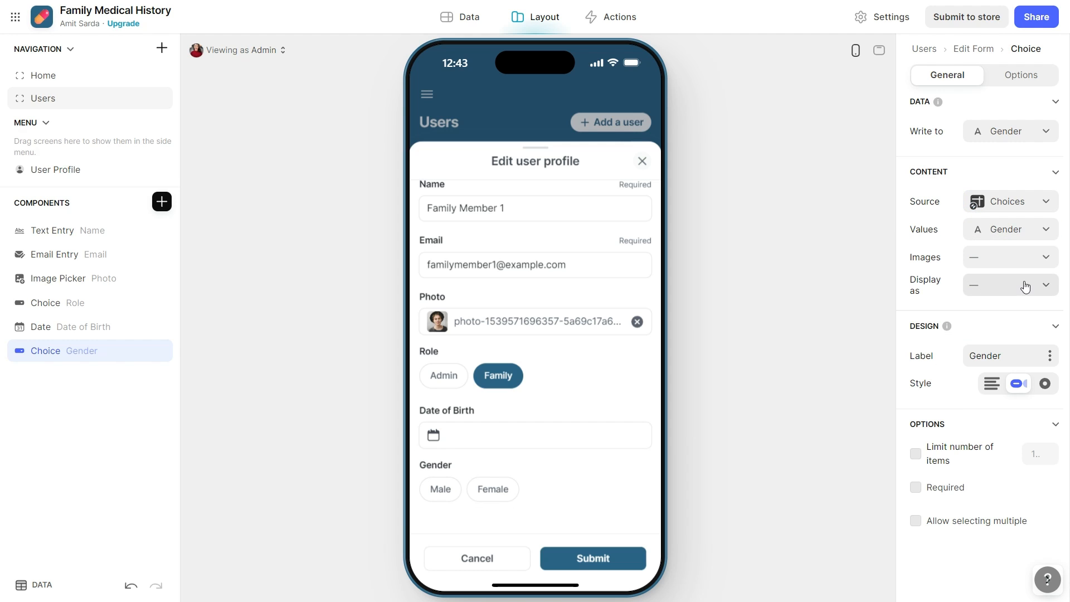
click(1025, 286)
click(947, 406)
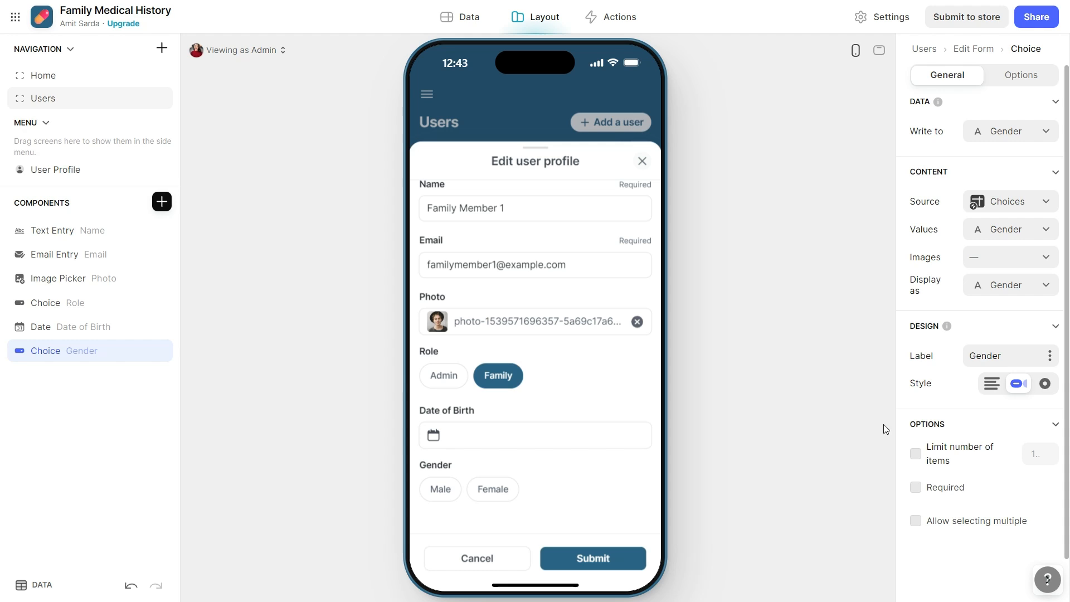
Widen the component settings area and make the Gender choice required in the edit form
scroll(917, 326, down, 1)
drag(896, 339, 846, 350)
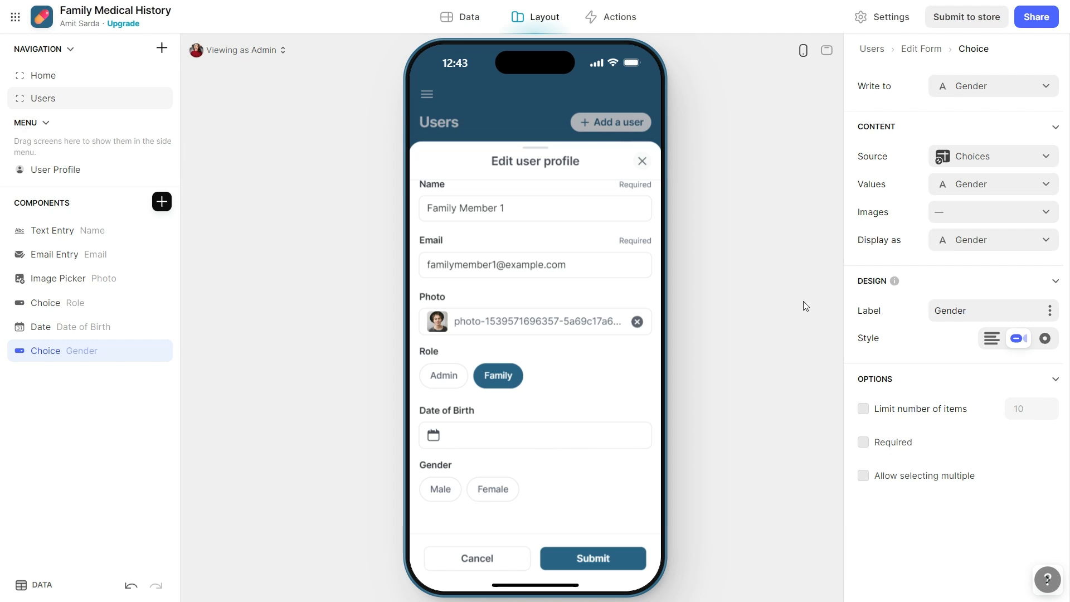
scroll(614, 386, down, 1)
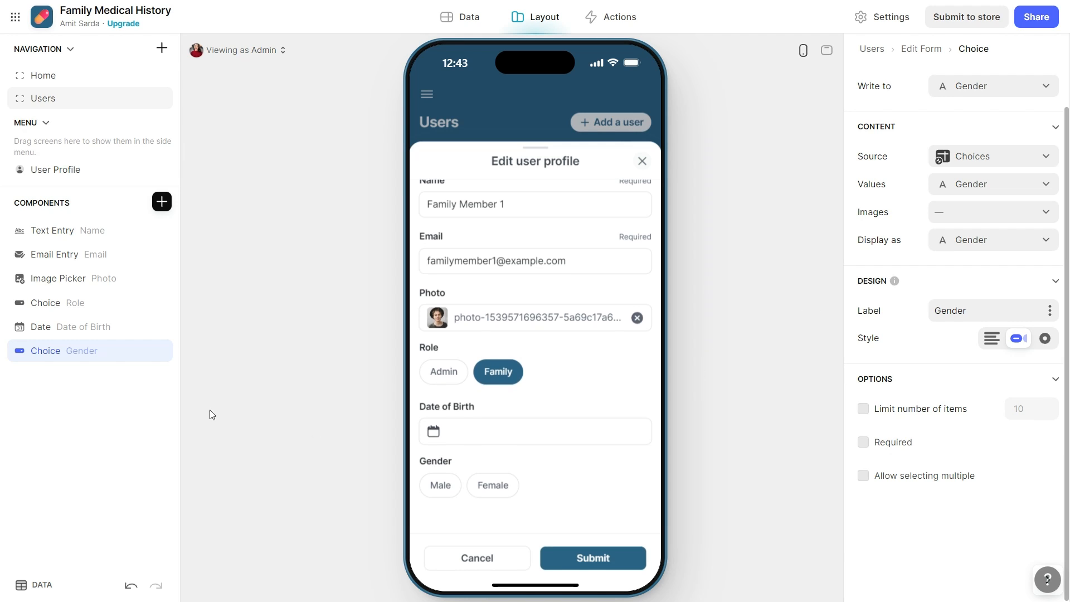
click(94, 337)
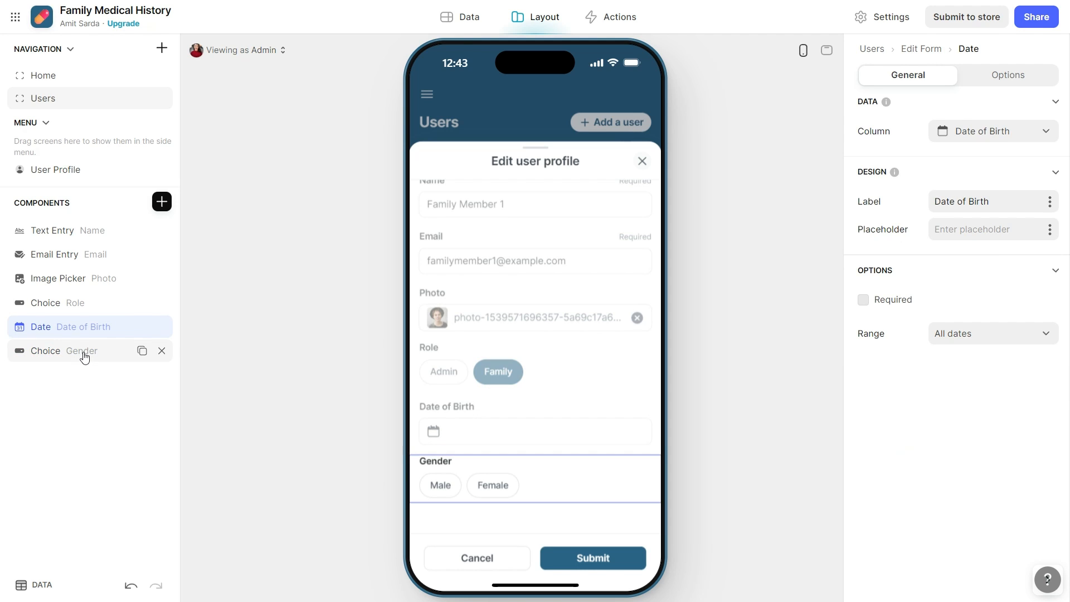
click(84, 351)
click(886, 493)
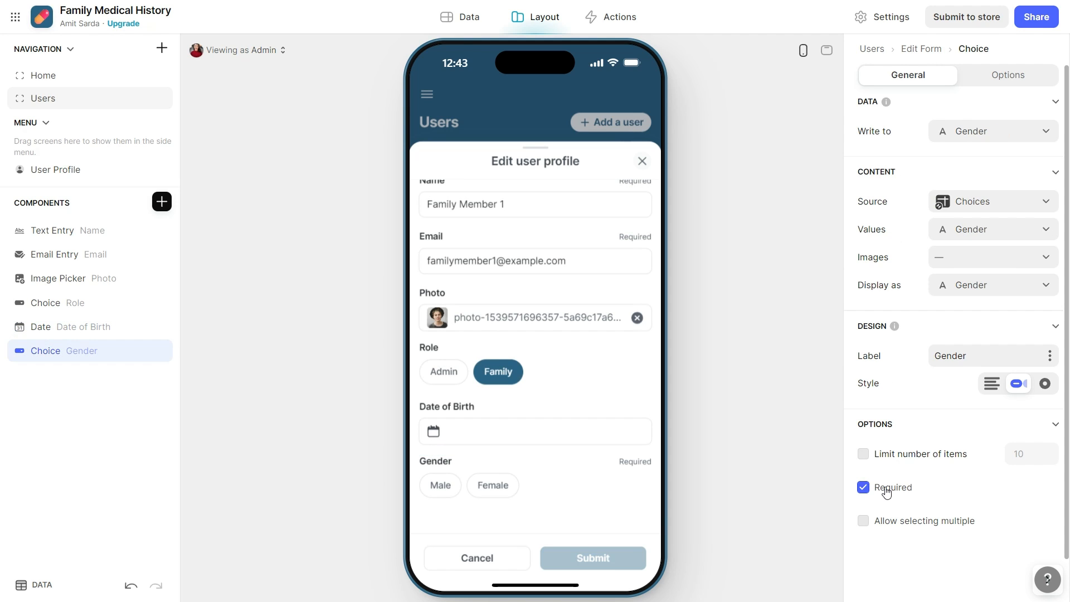
Make the Date of Birth component required and limit its range to Today or earlier
click(71, 334)
click(888, 301)
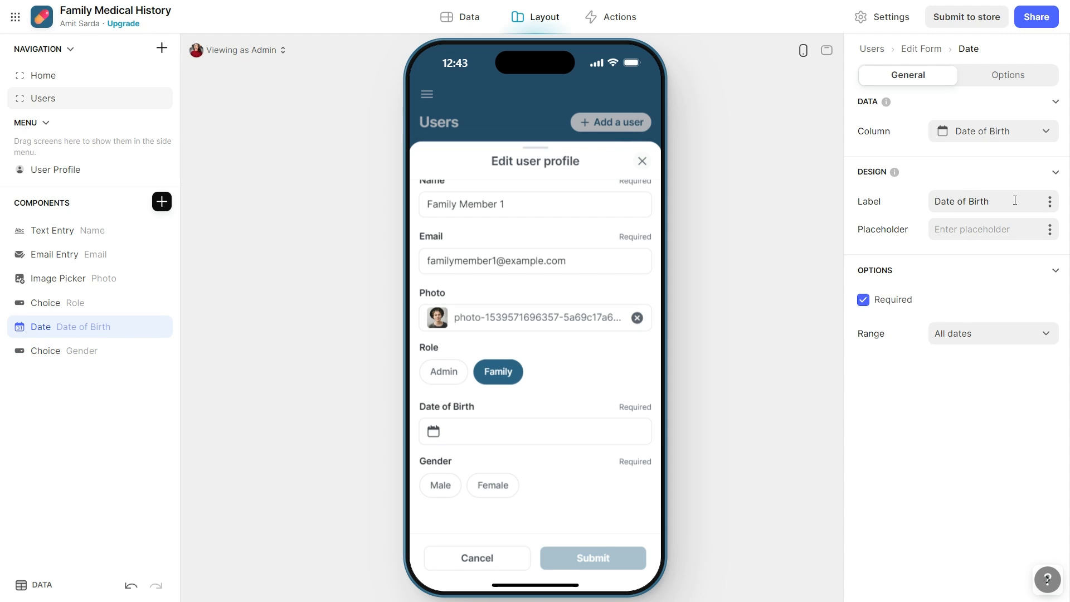
click(955, 337)
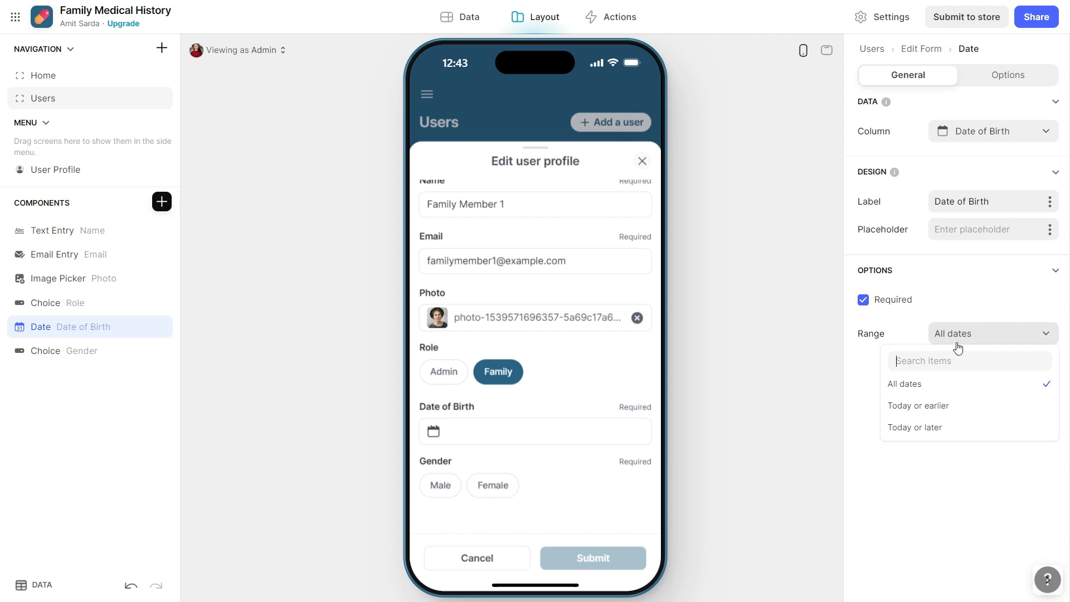
click(961, 412)
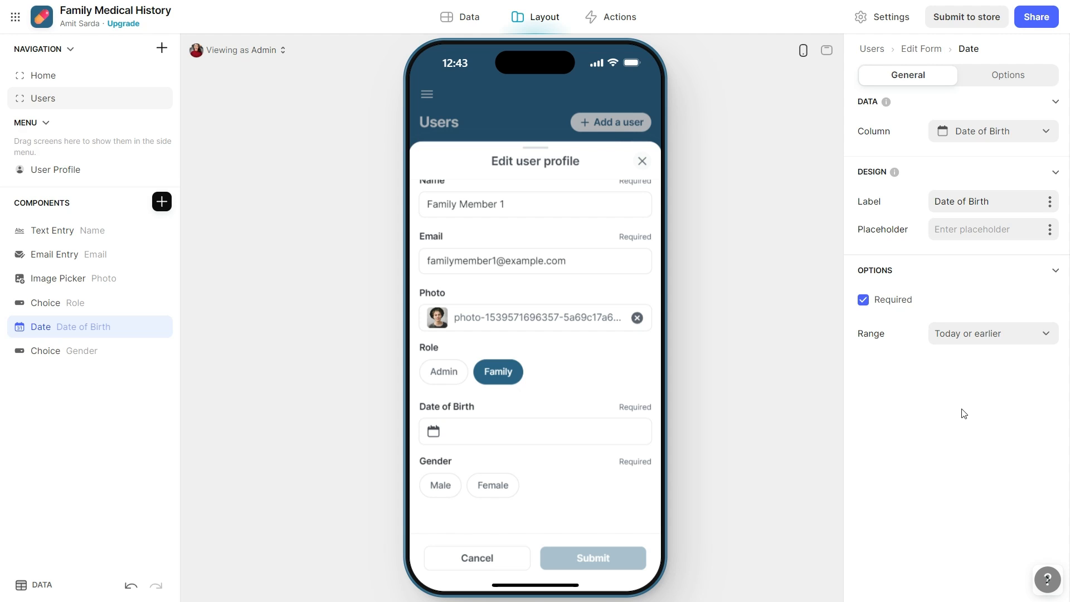
Test date selection in the form's Date of Birth picker, then cancel the picker and the edit form
click(478, 440)
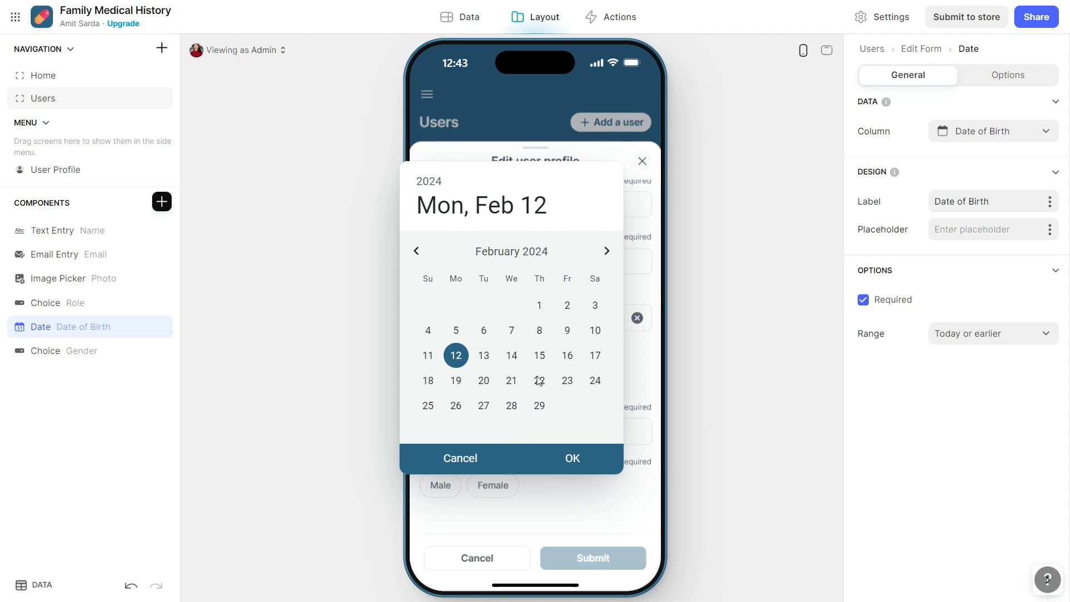
double_click(485, 356)
click(428, 360)
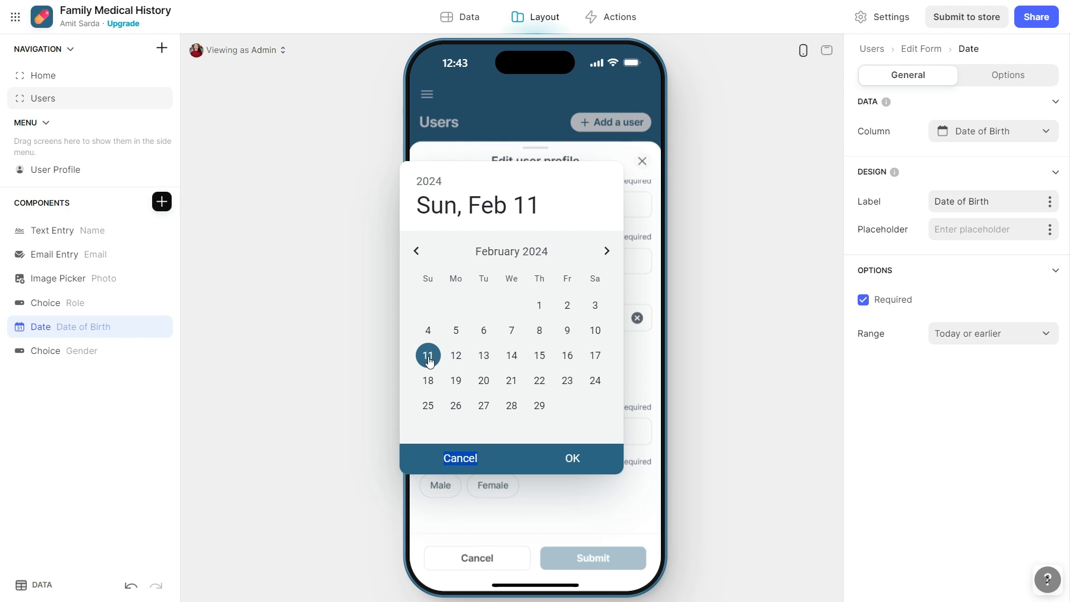
click(461, 460)
scroll(569, 347, up, 2)
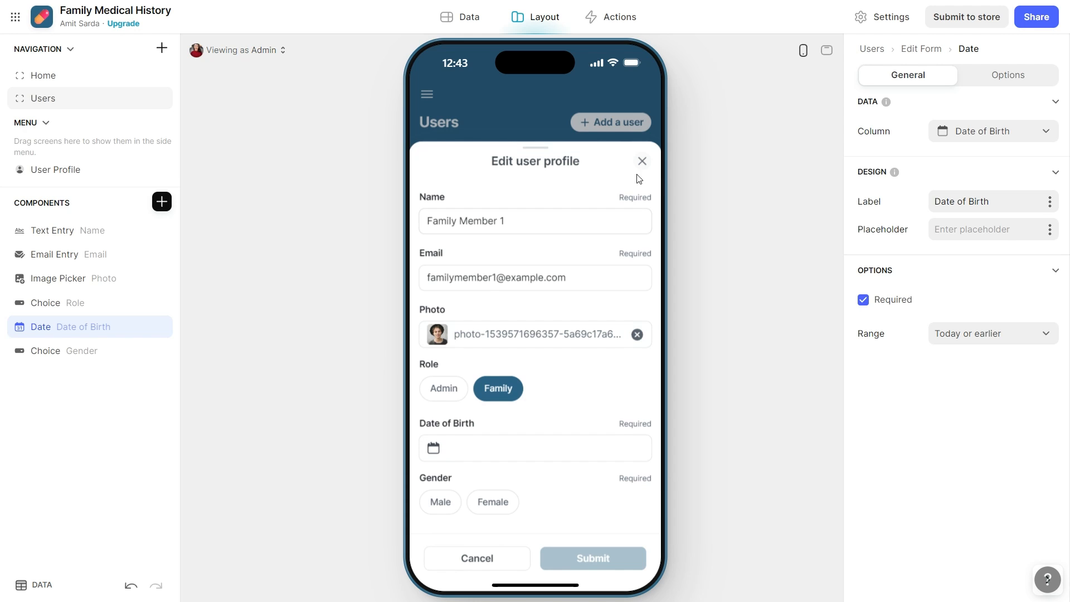
click(484, 572)
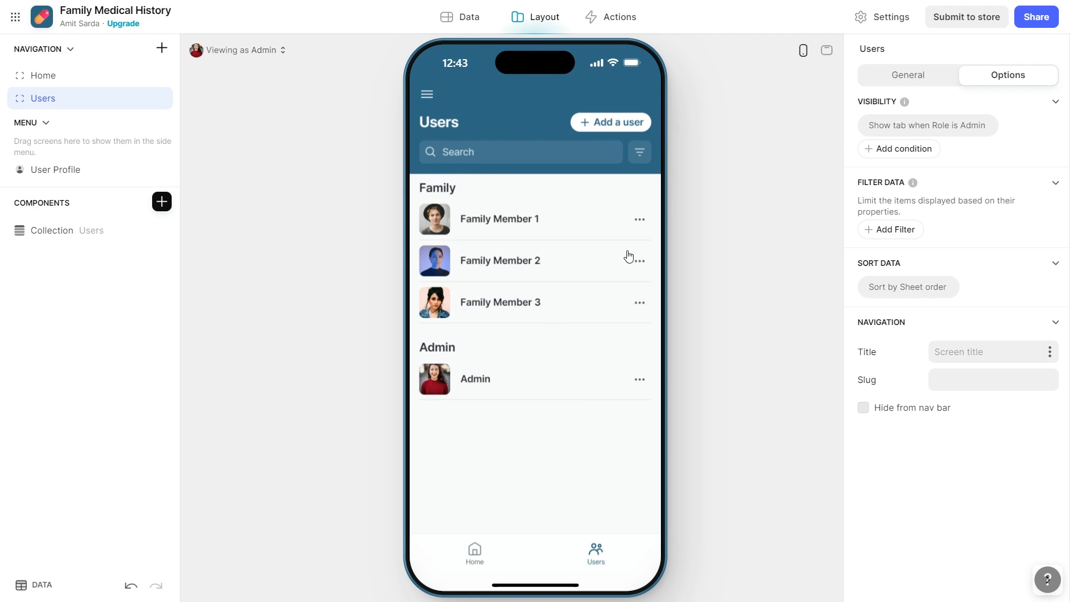
Add a List collection component to the detail screen of Family Member 1
click(500, 217)
click(54, 260)
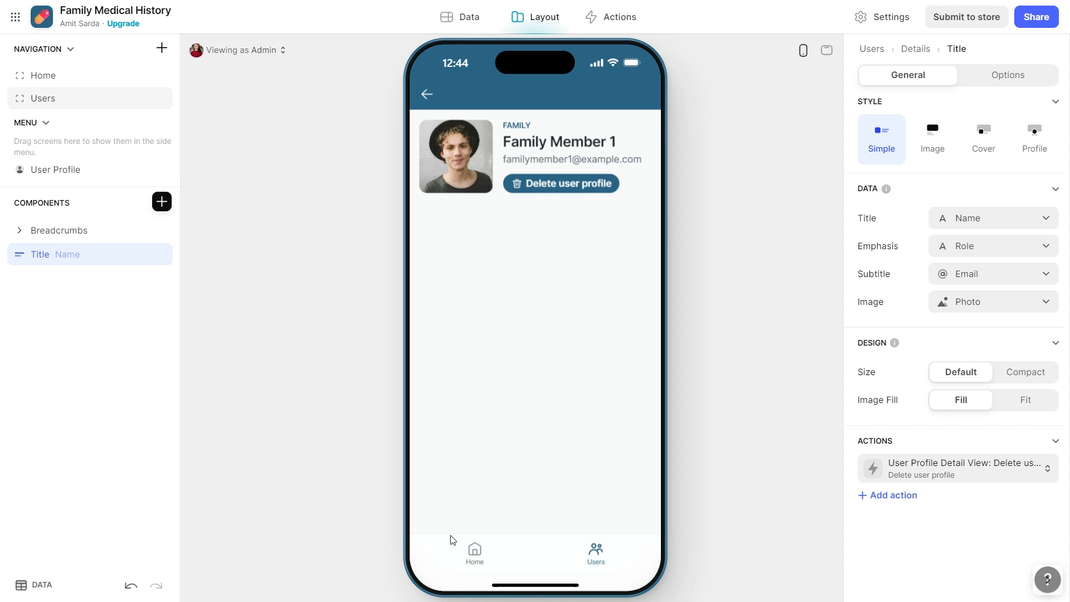
click(162, 201)
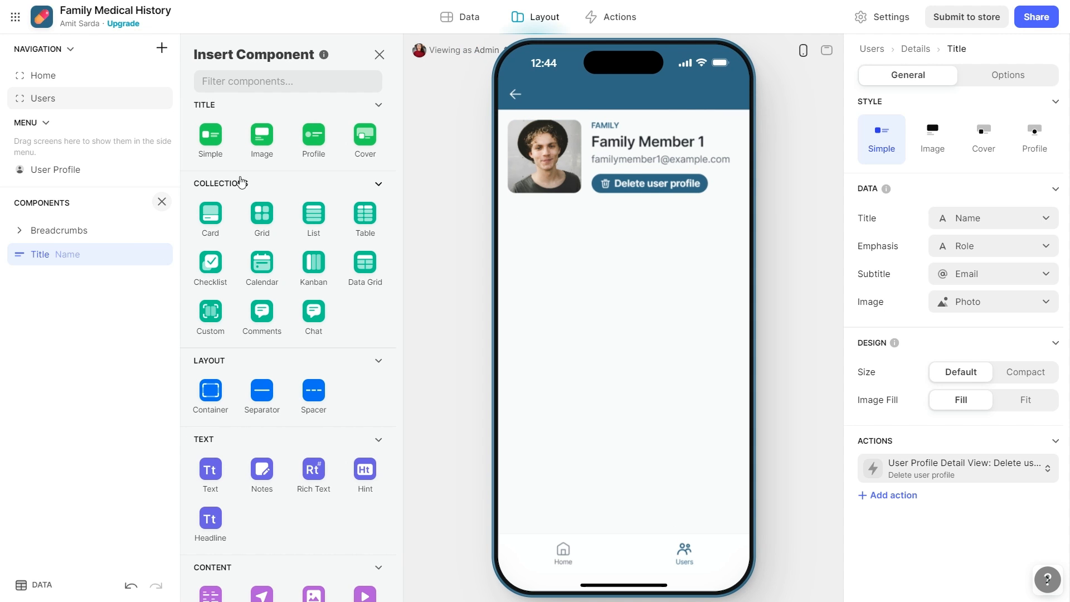
click(326, 229)
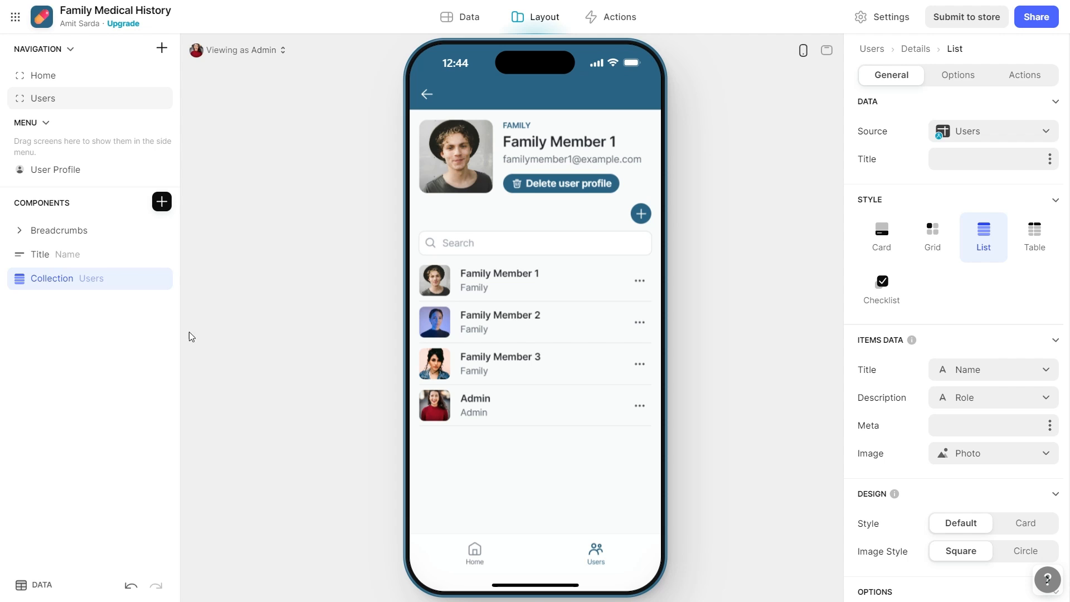
click(971, 136)
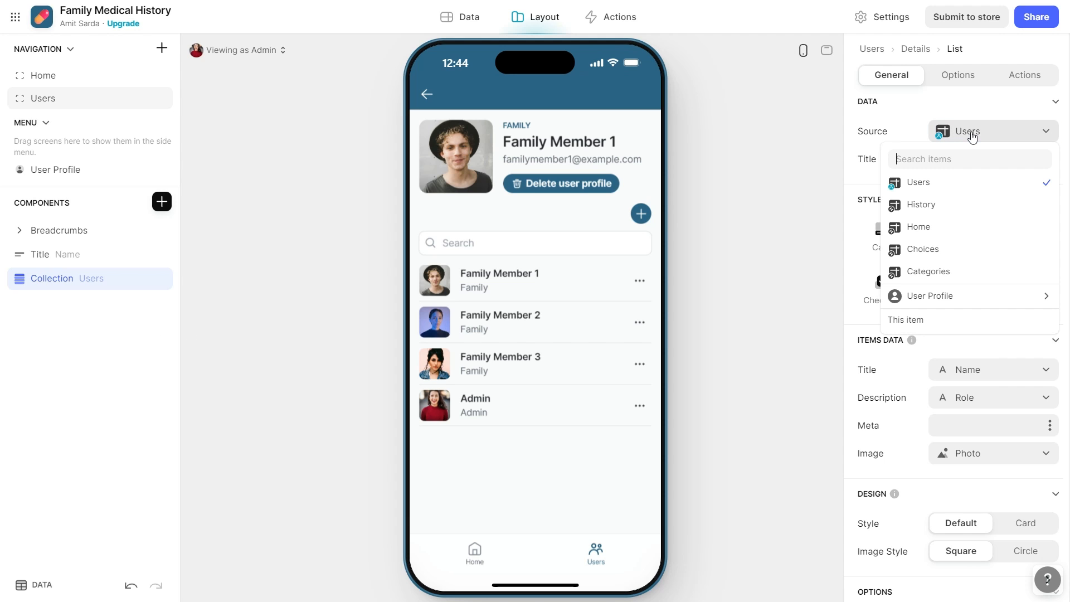
click(738, 146)
Add a column named relHistory of type Relation to the Users table
click(469, 25)
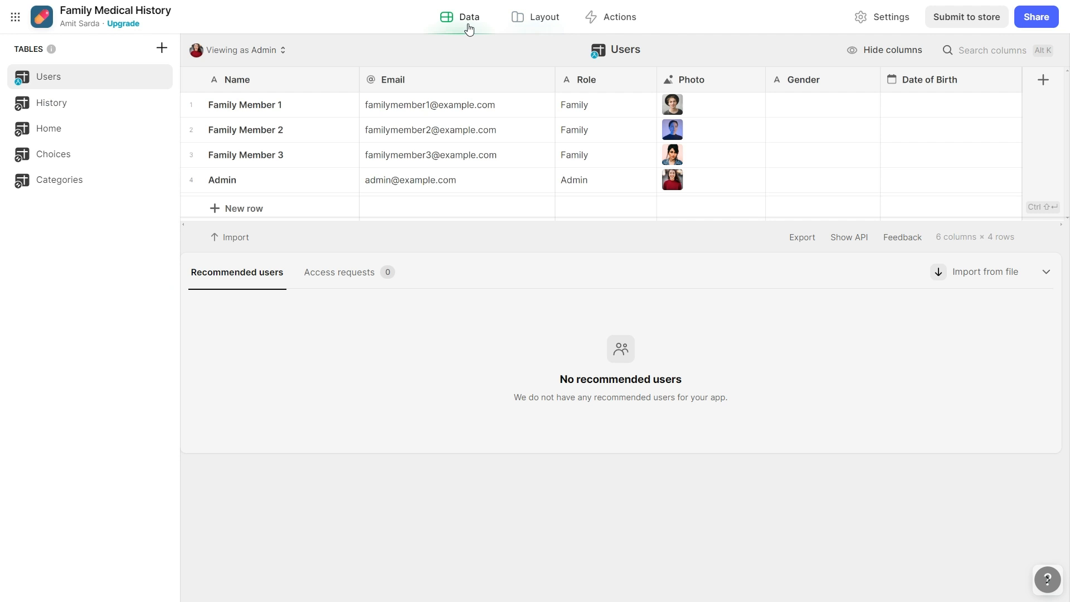
click(1042, 80)
text(rel)
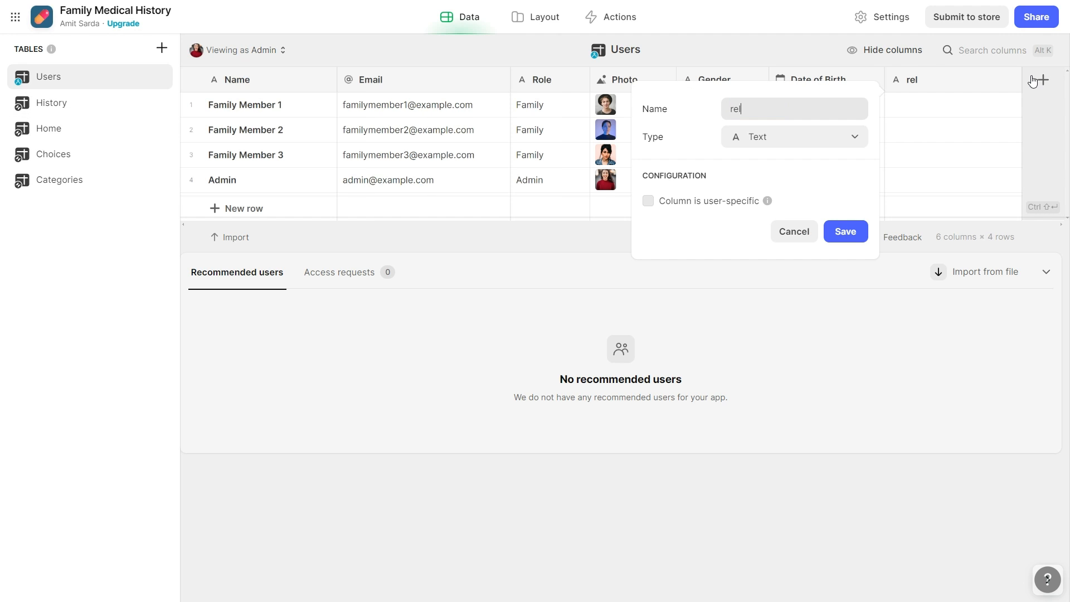
text(History)
key(Tab)
key(Return)
text(rela)
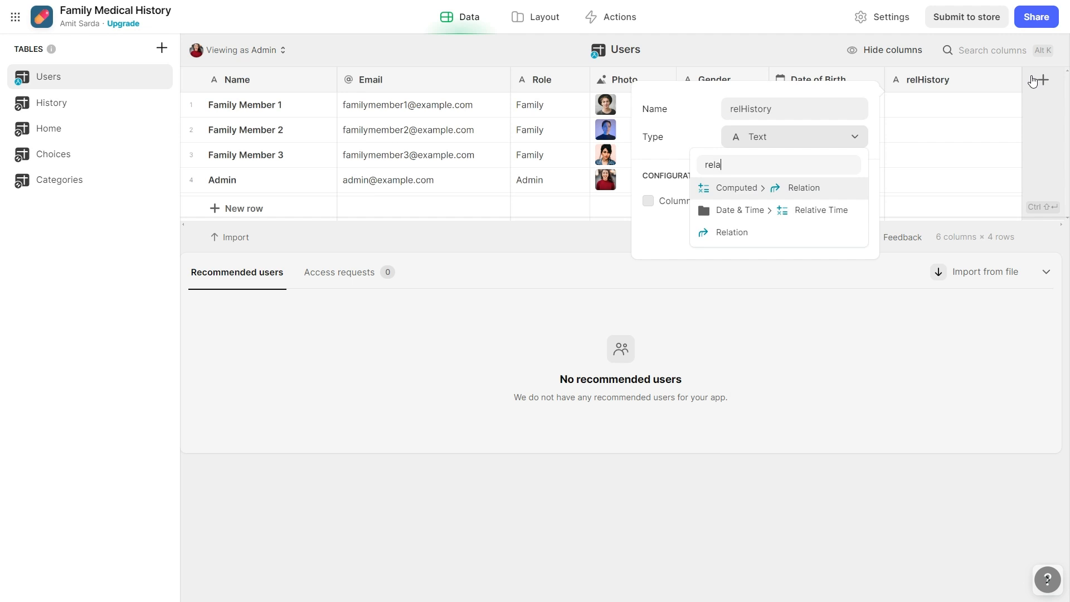
key(Return)
Relate the Email column to the FamilyMember column of the History table and save the relation column
click(743, 219)
click(703, 287)
click(697, 262)
mouse_move(722, 338)
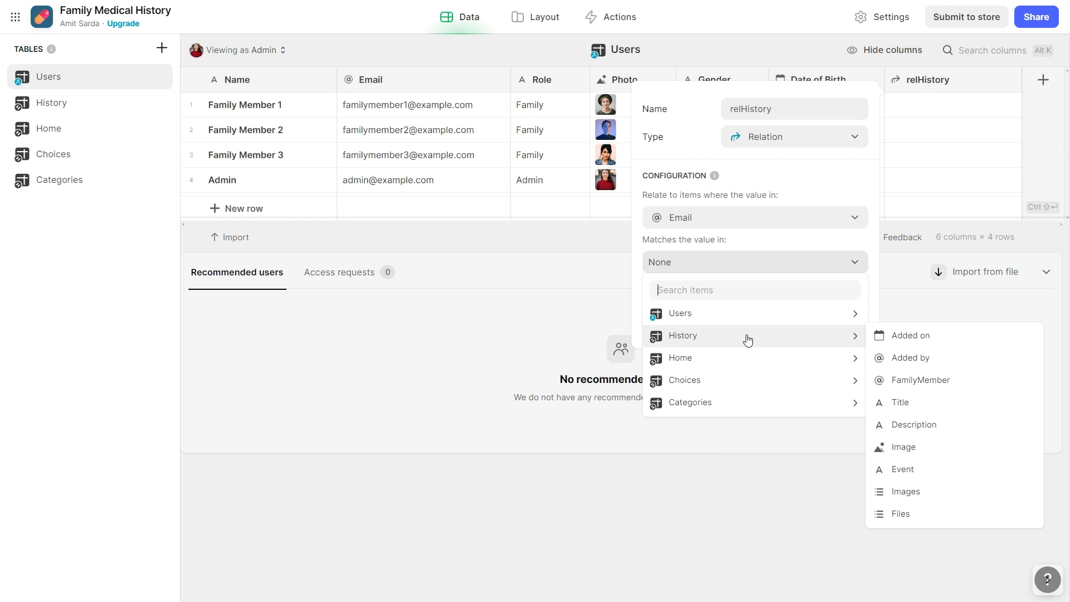
click(942, 387)
click(709, 290)
click(845, 321)
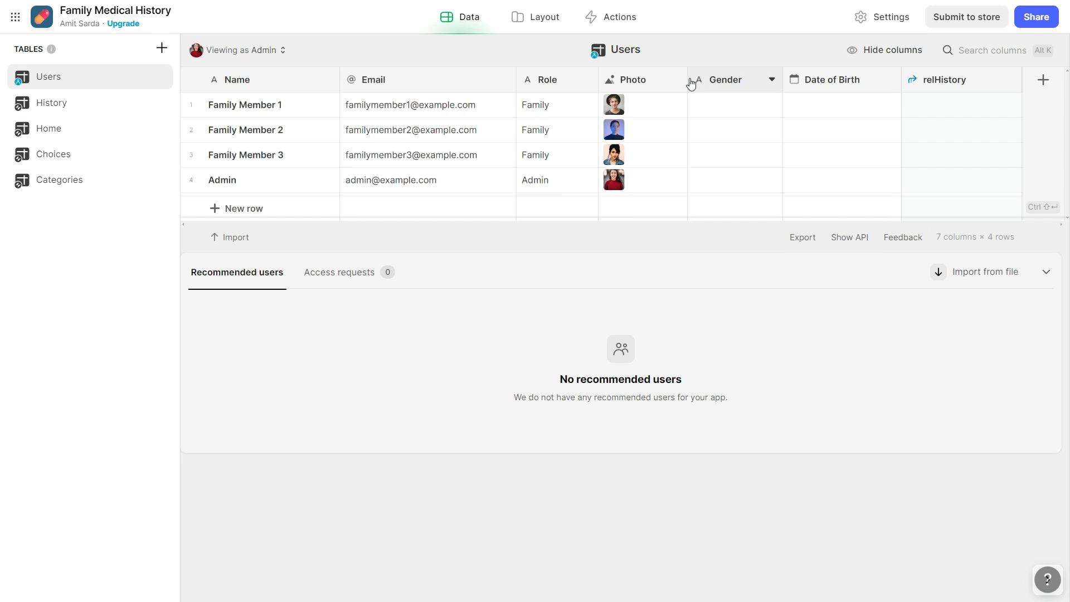
Set the detail screen collection's source to relHistory and its title to Medical History
click(536, 17)
click(70, 279)
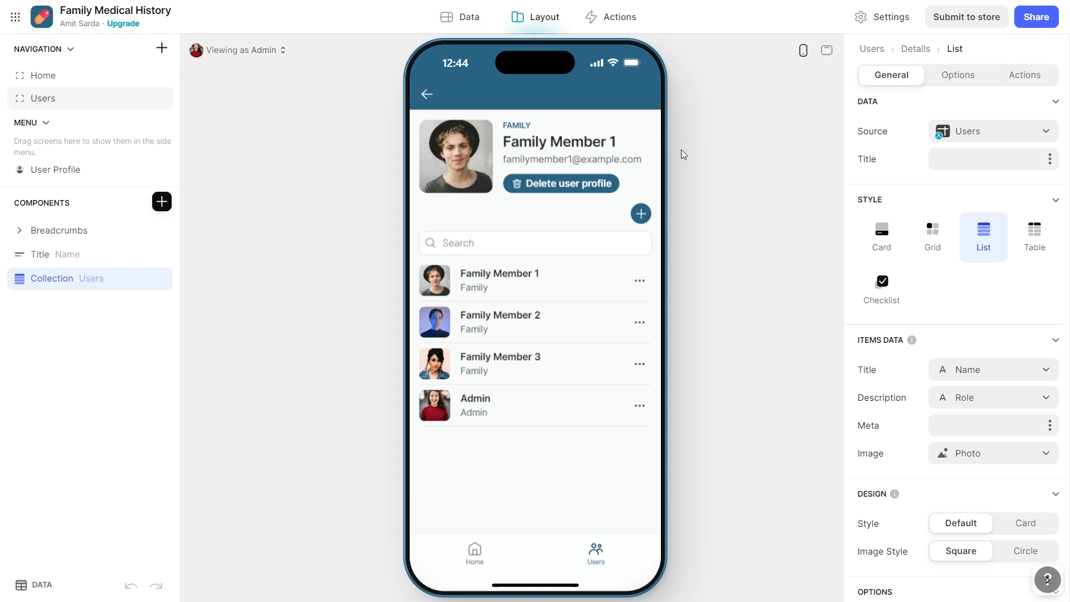
click(966, 132)
click(927, 343)
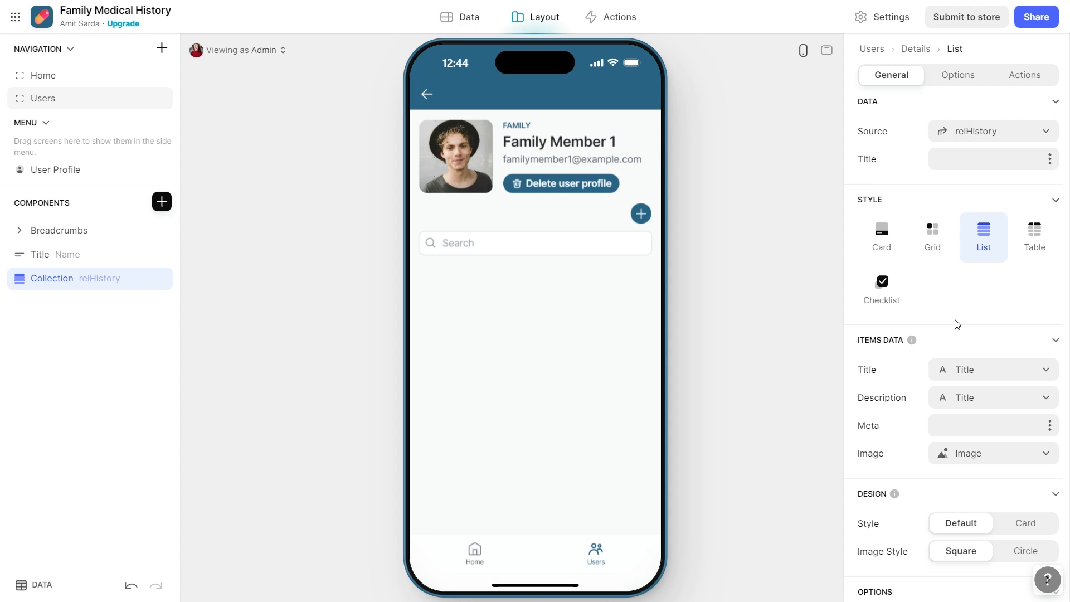
click(1008, 165)
text(P)
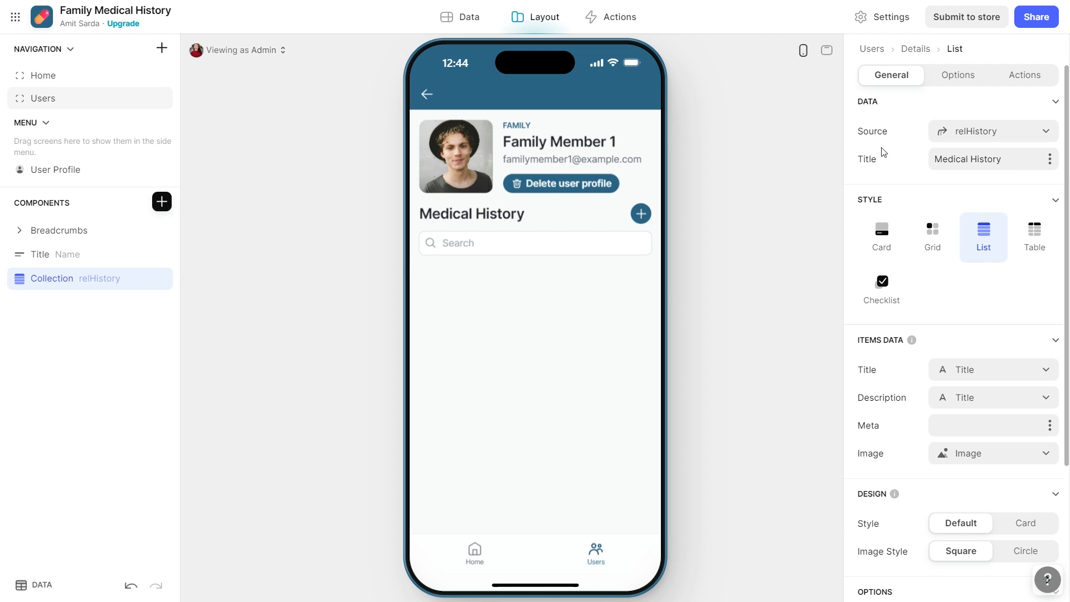
Disallow adding and editing items in the Medical History collection and enable its advanced actions
click(1029, 81)
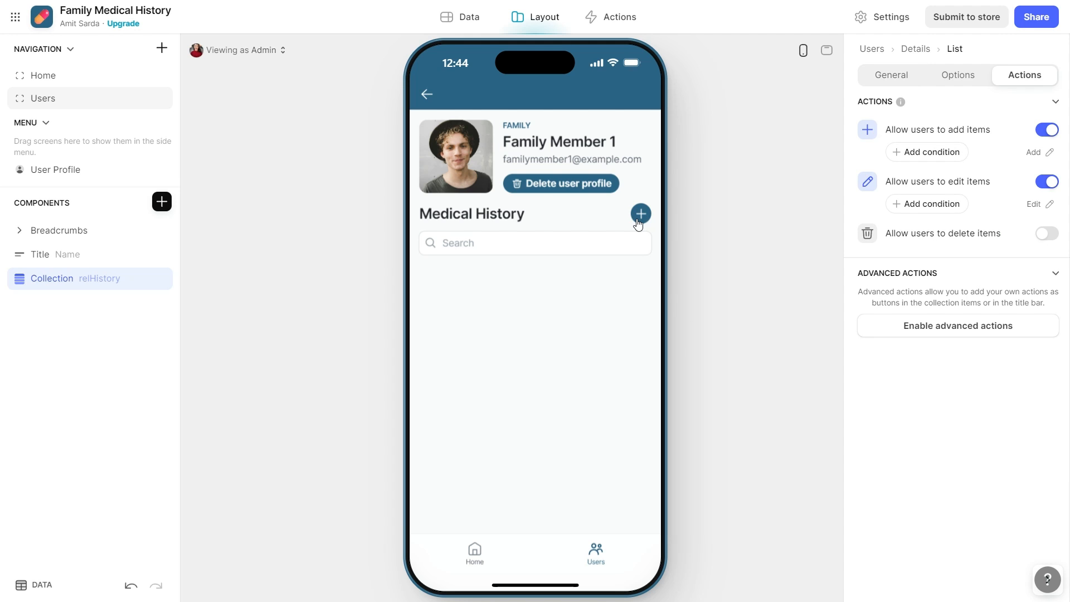
click(1048, 130)
click(1047, 158)
click(963, 280)
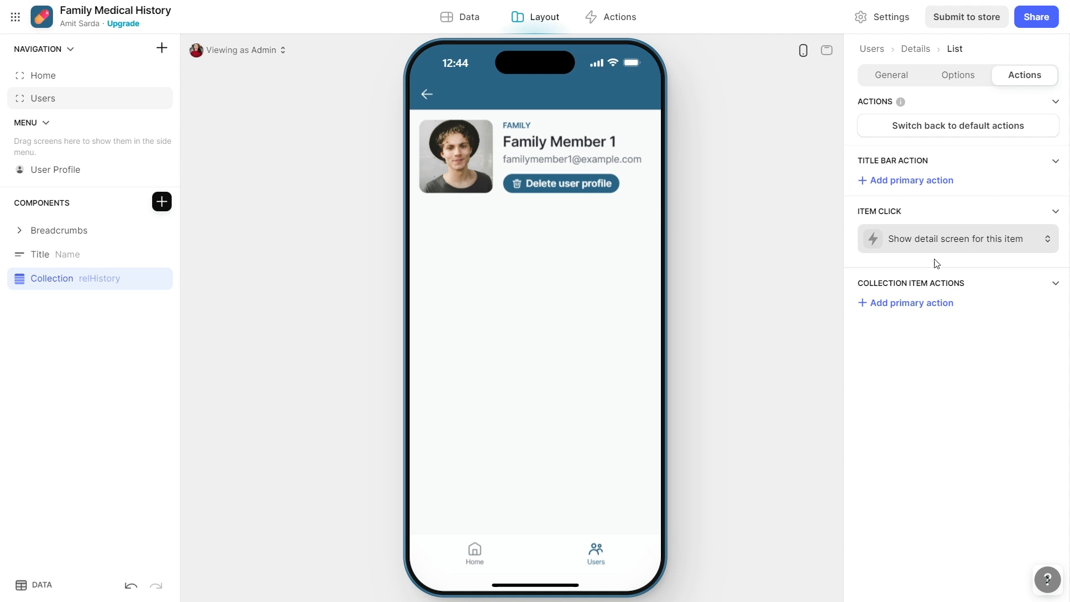
Add a primary title bar action to the collection that shows a form screen with Current as target
click(924, 180)
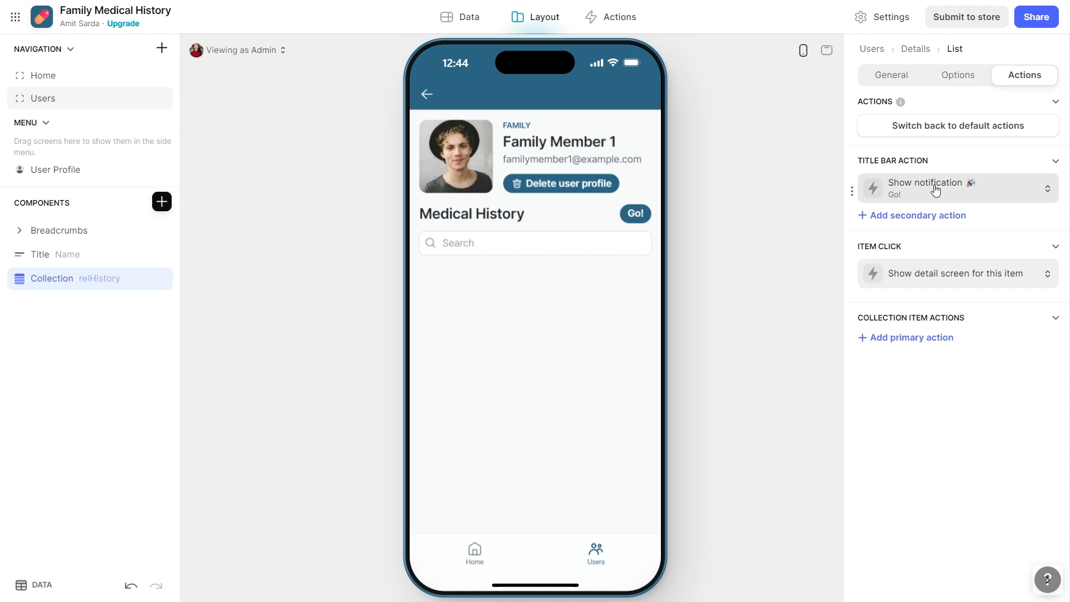
click(937, 190)
click(898, 312)
text(show)
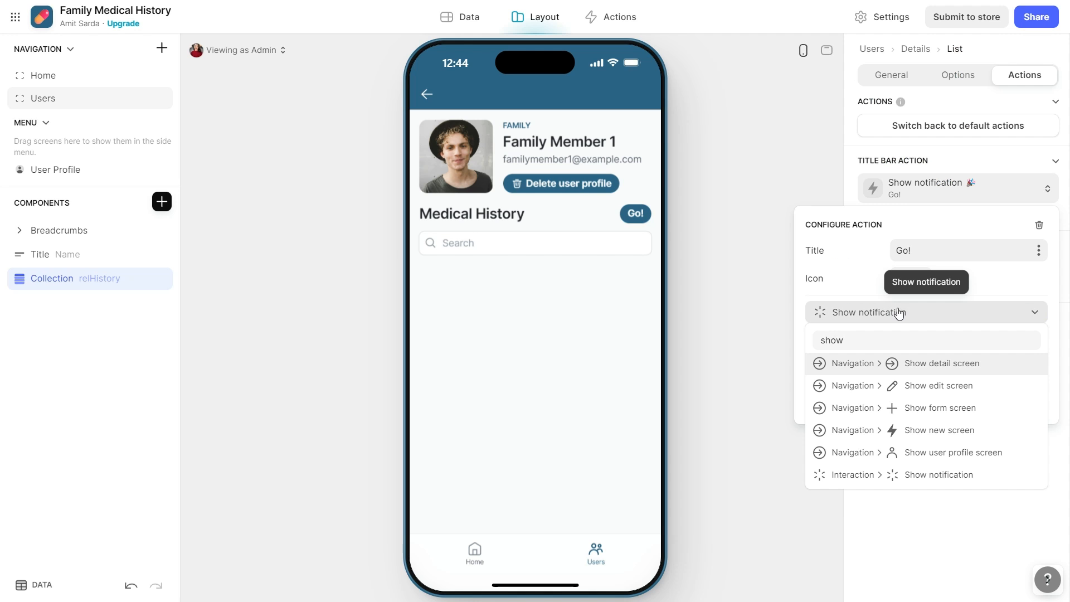
click(958, 408)
click(937, 380)
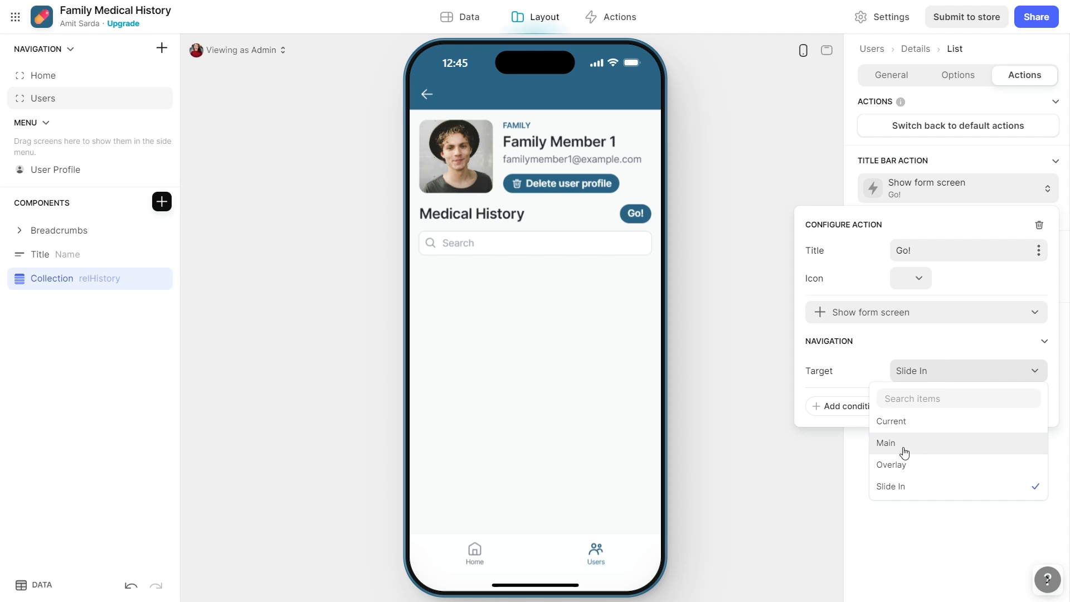
click(885, 421)
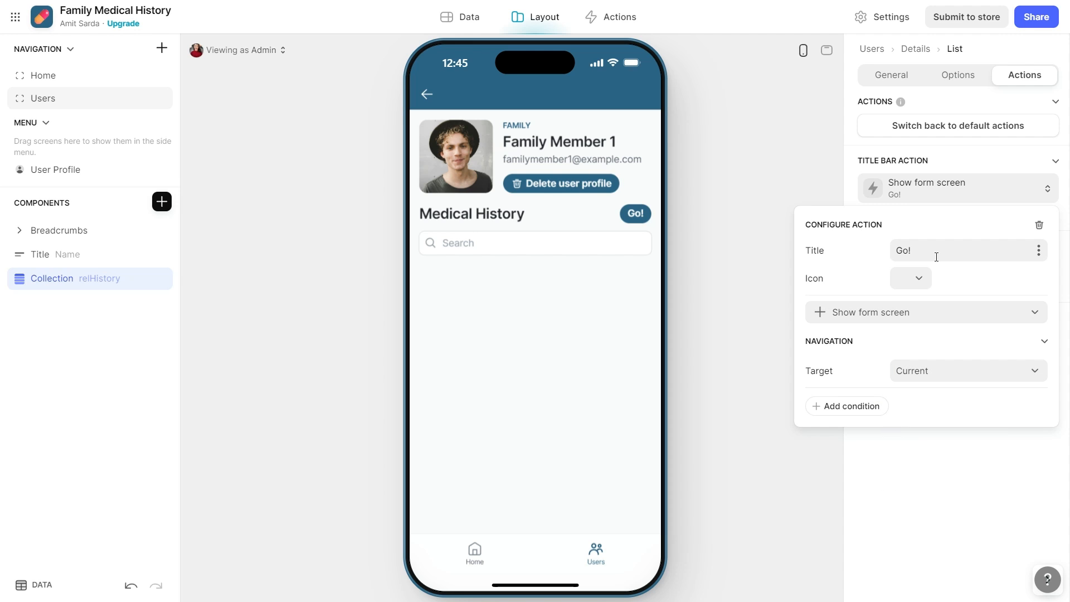
Title the form action "Add a new record" and give it a plus icon
key(ctrl+a)
text(A)
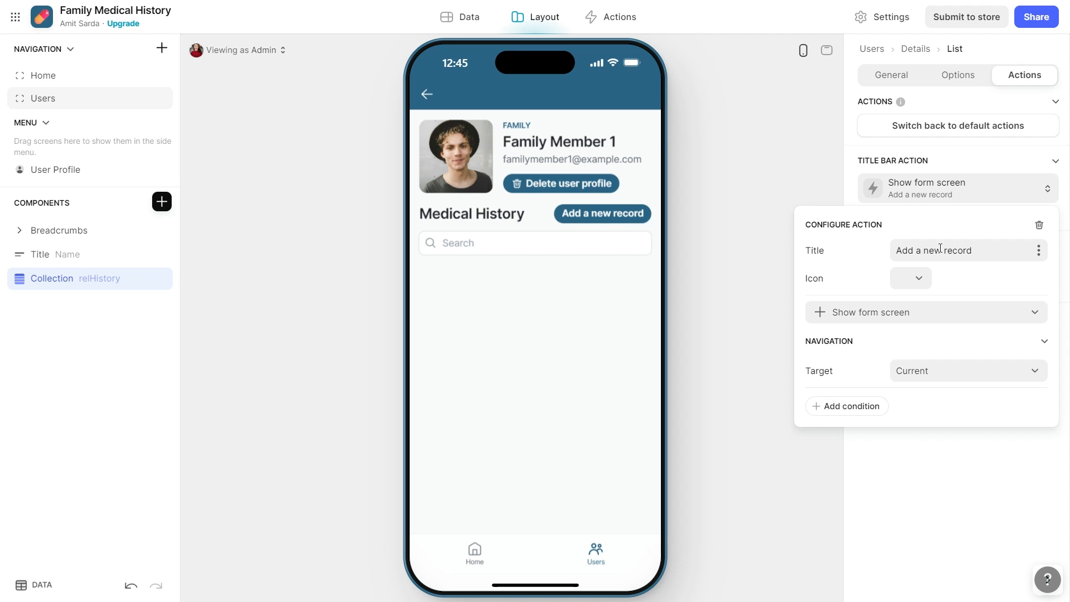
click(910, 280)
click(852, 404)
click(526, 317)
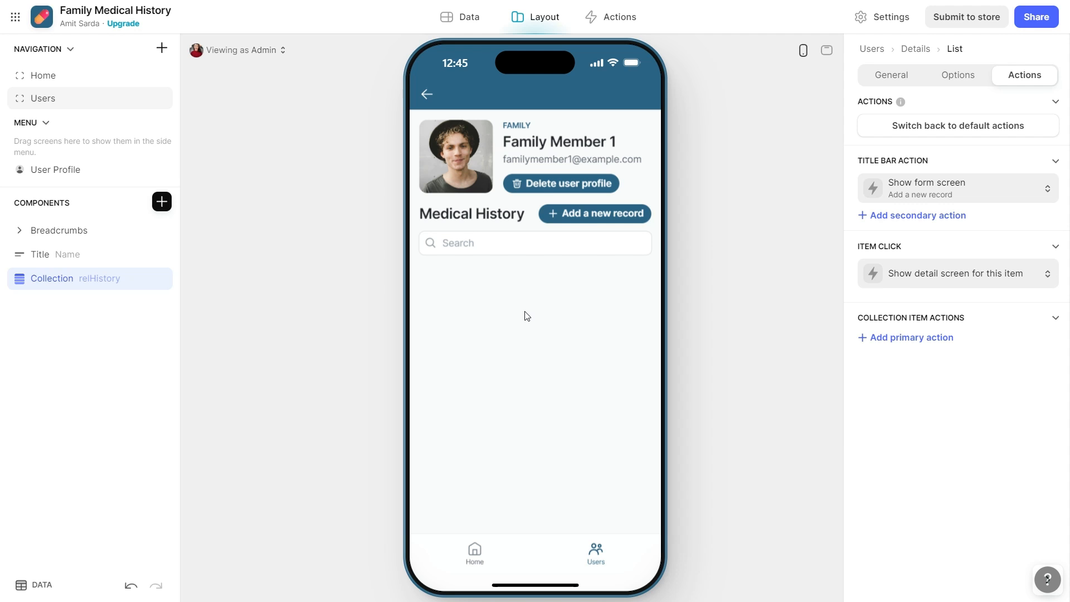
Open the new record form, check its destination table, and remove the Added on, Added by and FamilyMember entries
click(585, 215)
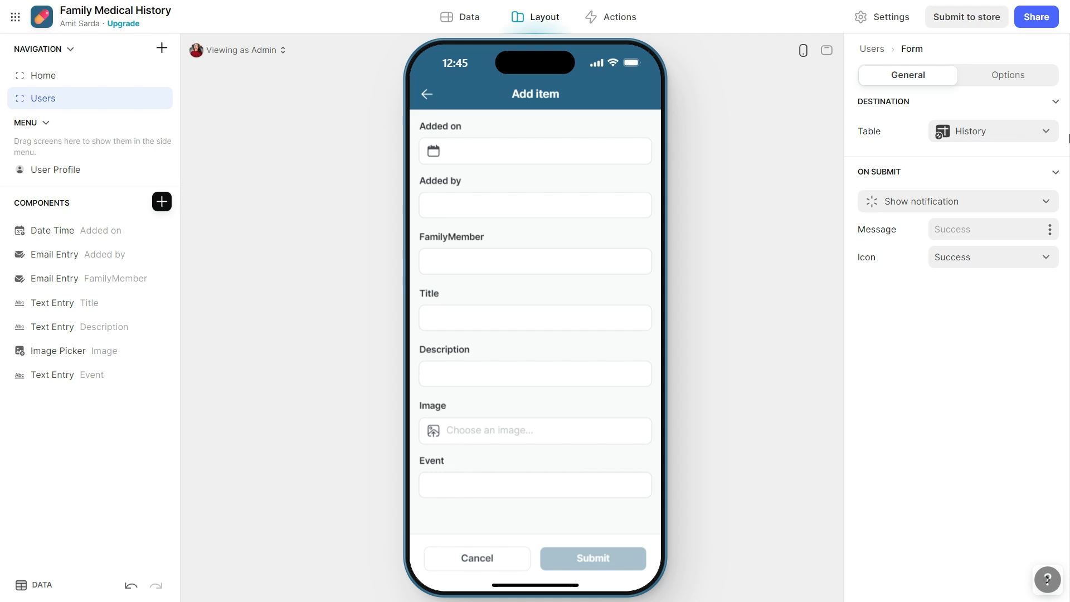
click(959, 139)
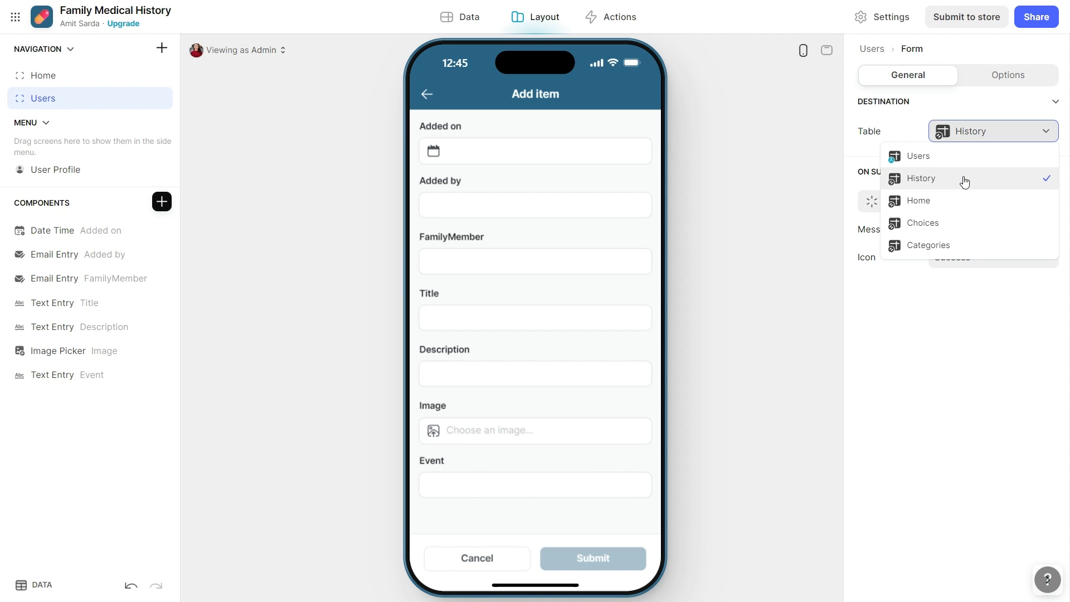
click(991, 136)
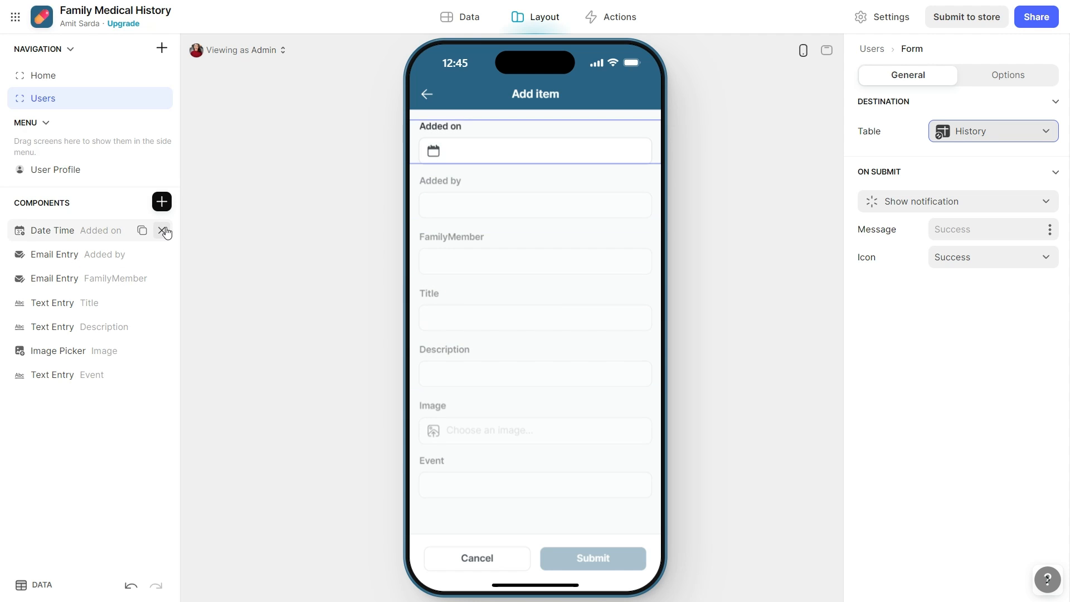
click(162, 230)
click(162, 231)
click(162, 230)
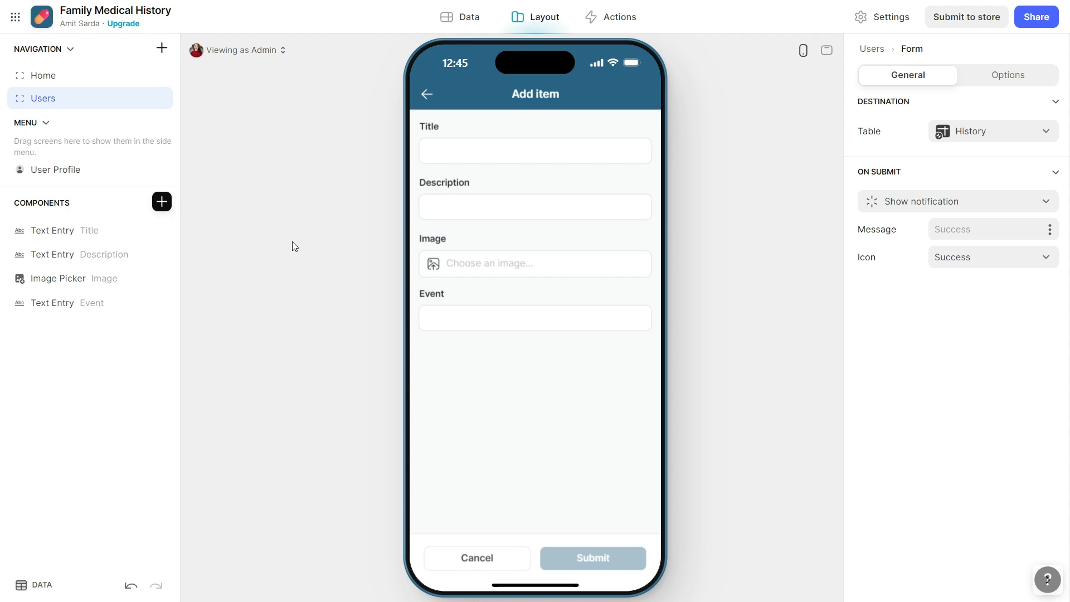
Remove the Image picker and the Event text entry from the form, keeping Title and Description
click(63, 233)
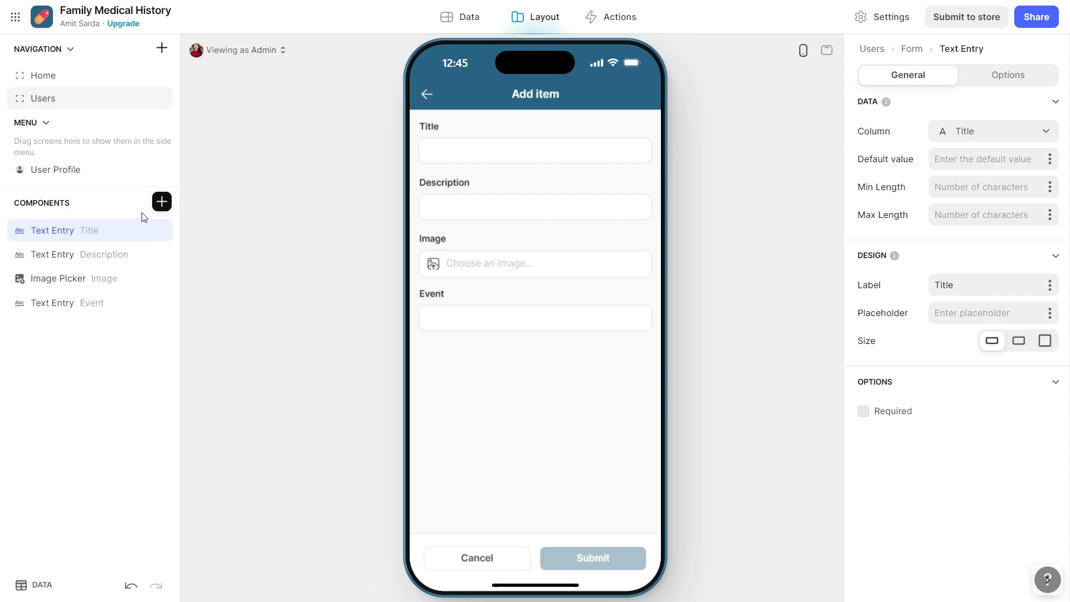
click(458, 152)
click(74, 261)
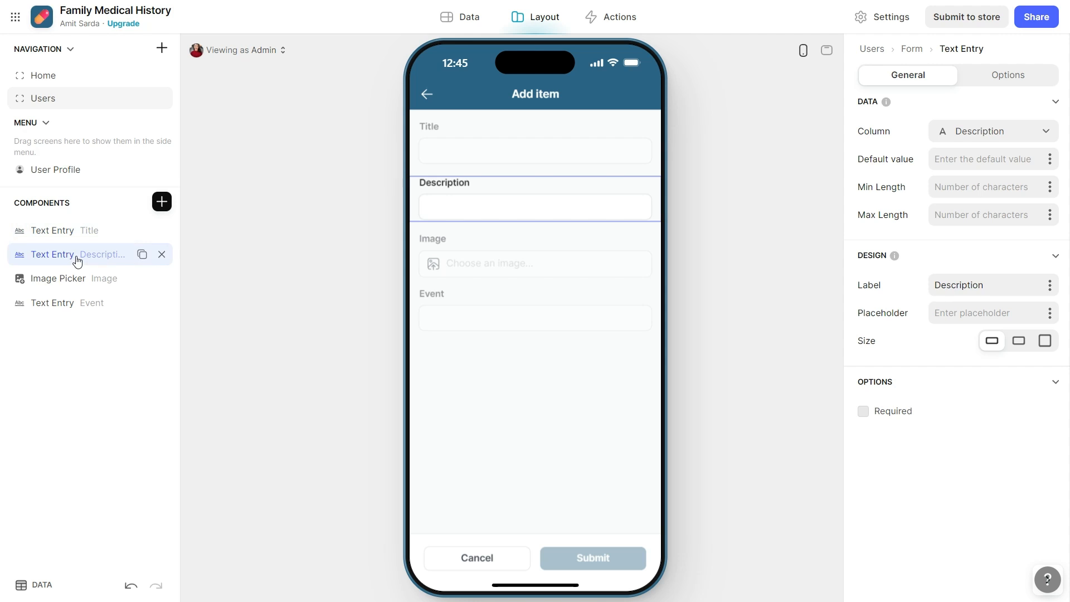
click(97, 284)
click(161, 278)
double_click(132, 275)
key(Escape)
click(162, 280)
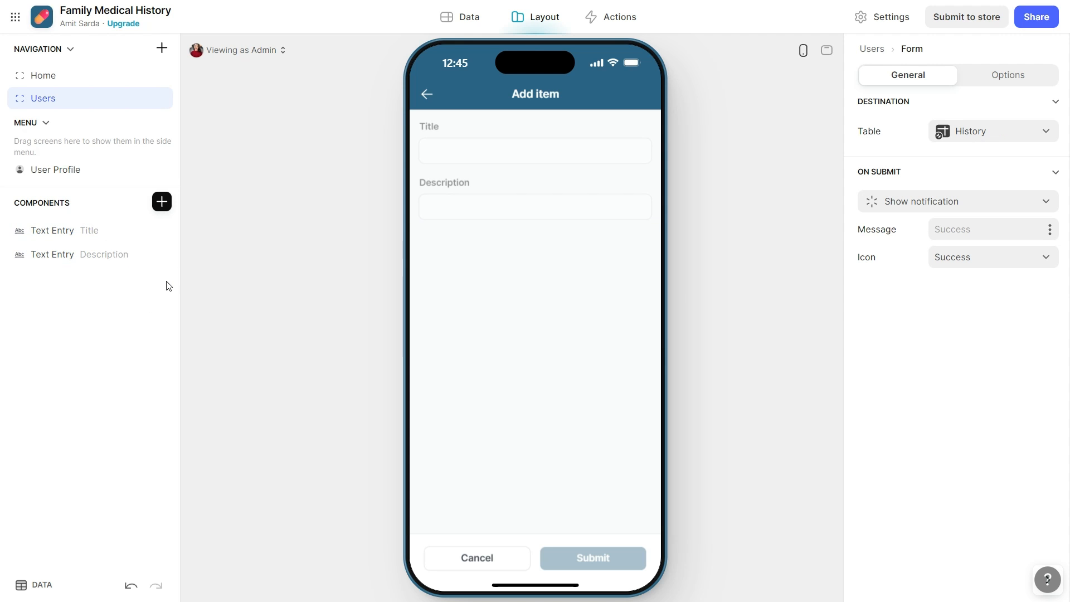
Set the Description entry to the medium size and make both the Title and Description entries required
click(68, 255)
click(1018, 341)
click(67, 228)
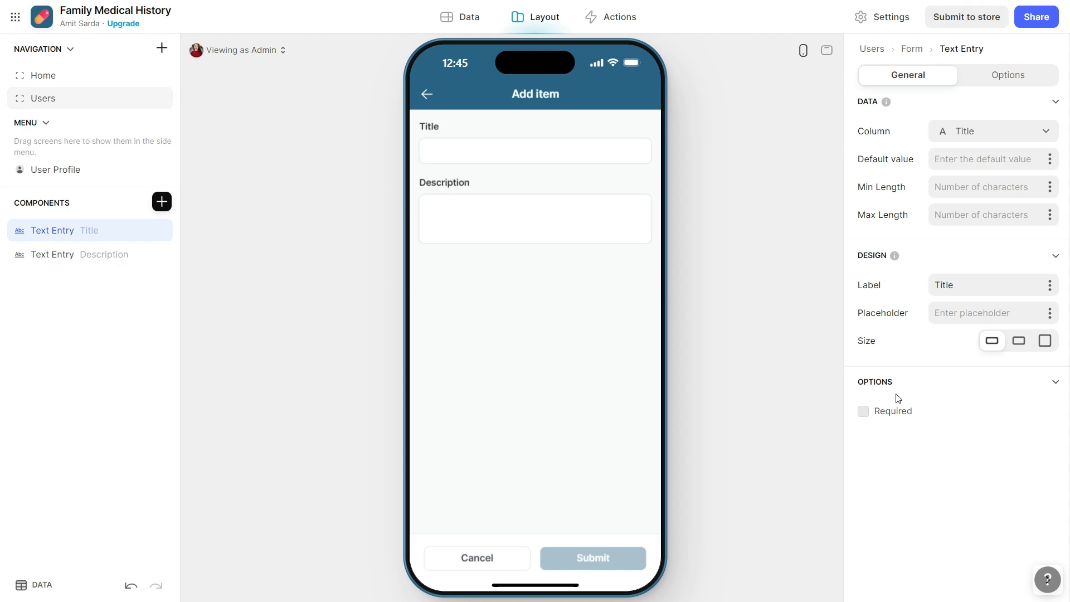
click(886, 411)
click(144, 255)
click(874, 411)
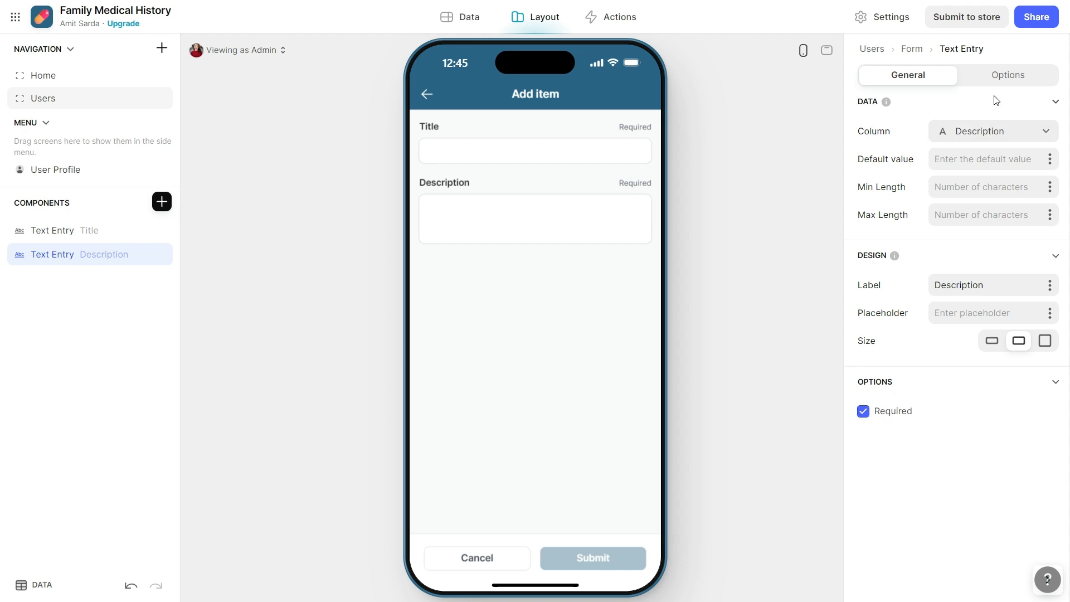
Set the form screen's title to "Add a medical record"
click(114, 377)
click(983, 84)
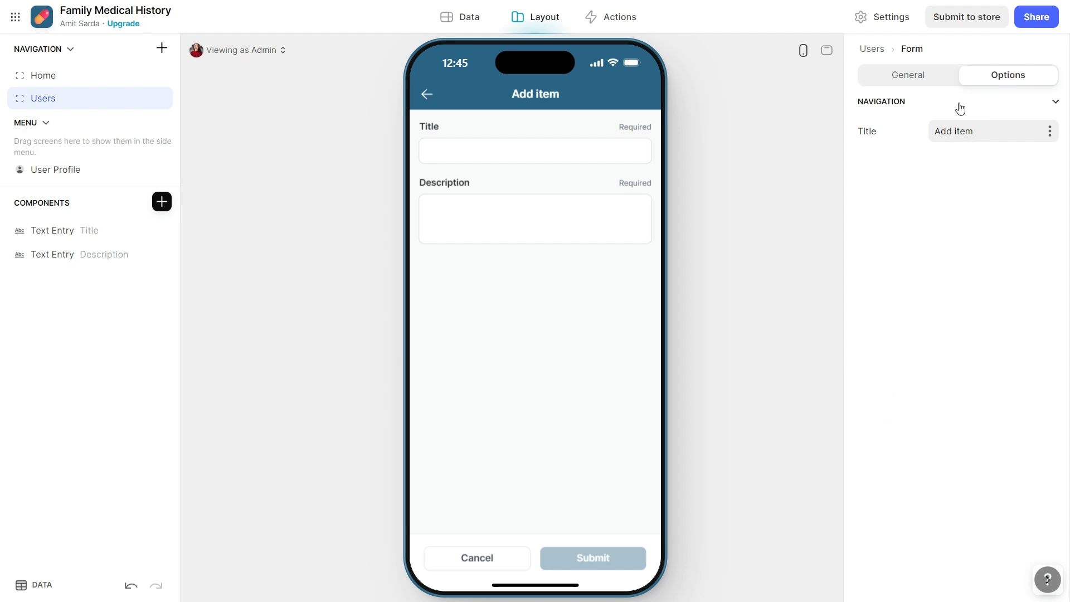
double_click(973, 129)
text(a medical record)
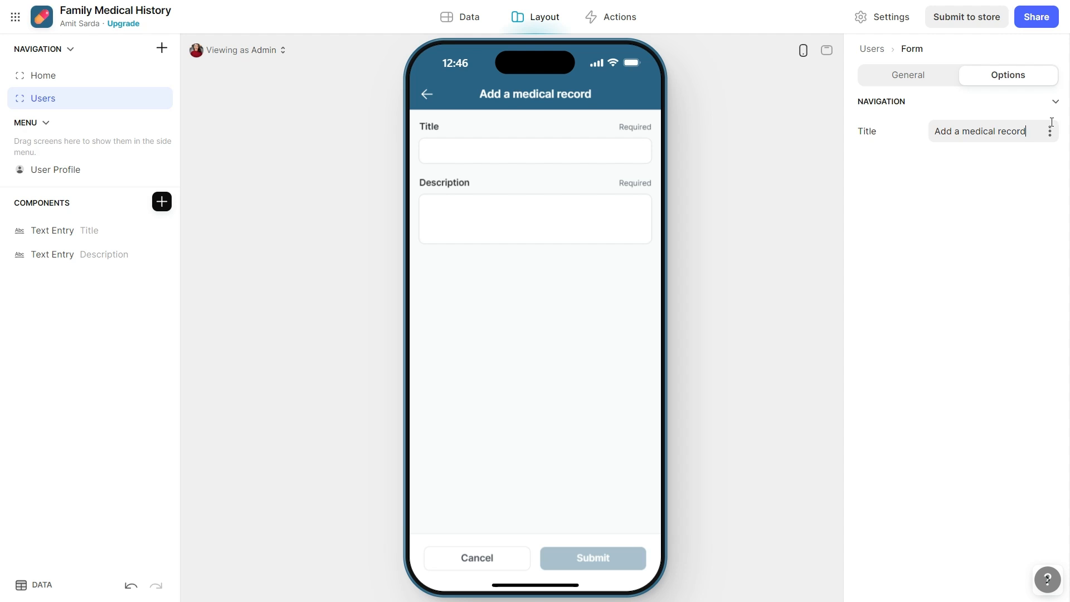
Add the current date/time and the app's user email as form values stored in Added on and Added by
click(161, 202)
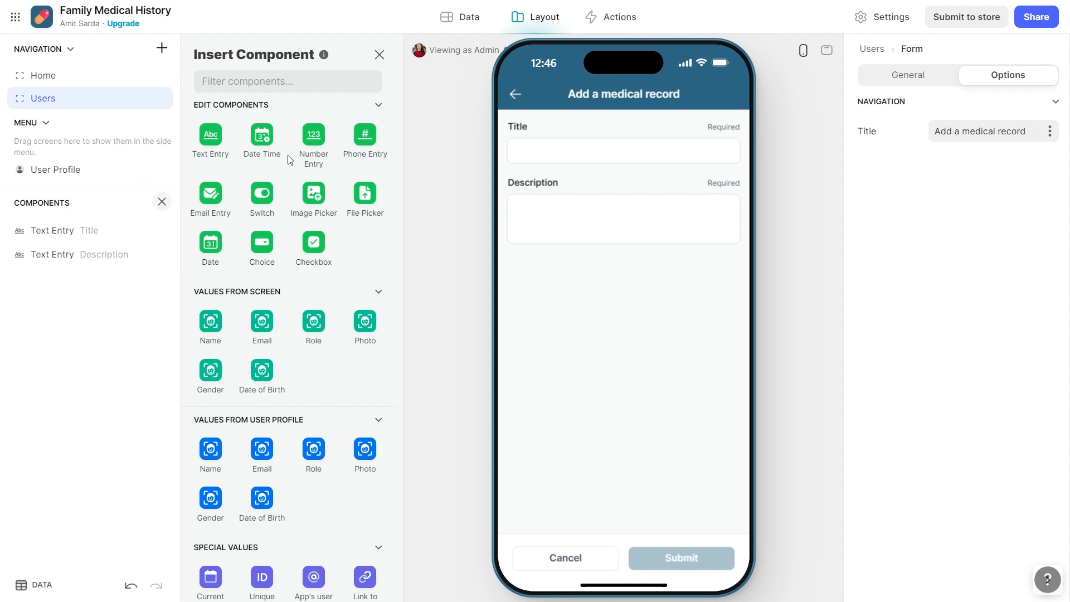
text(time)
click(210, 229)
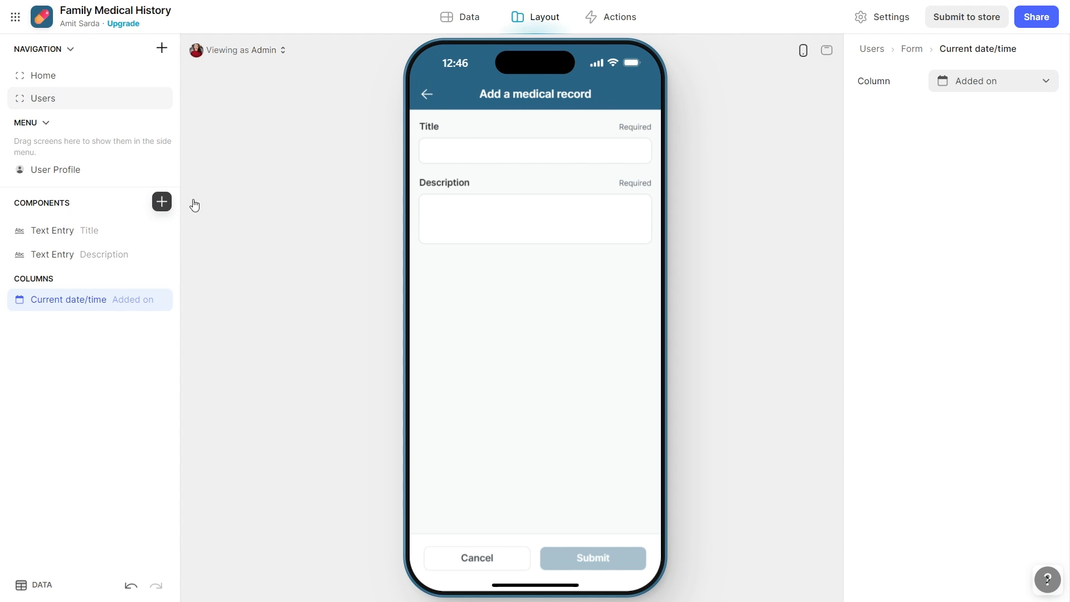
click(162, 202)
text(email)
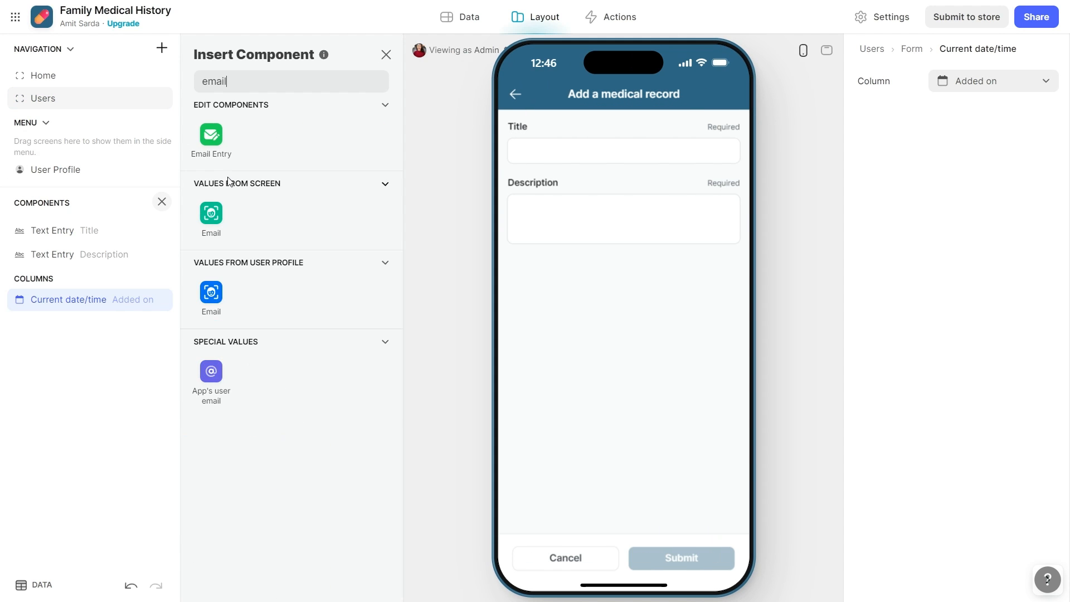
click(230, 391)
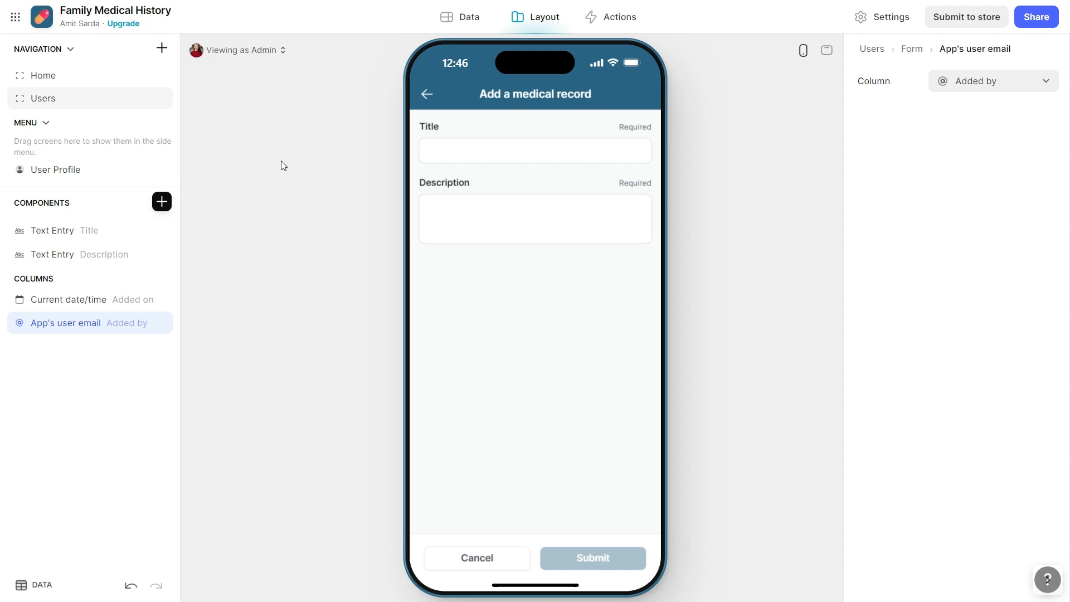
Add the Email value from the screen to the form and store it in the FamilyMember column
click(162, 201)
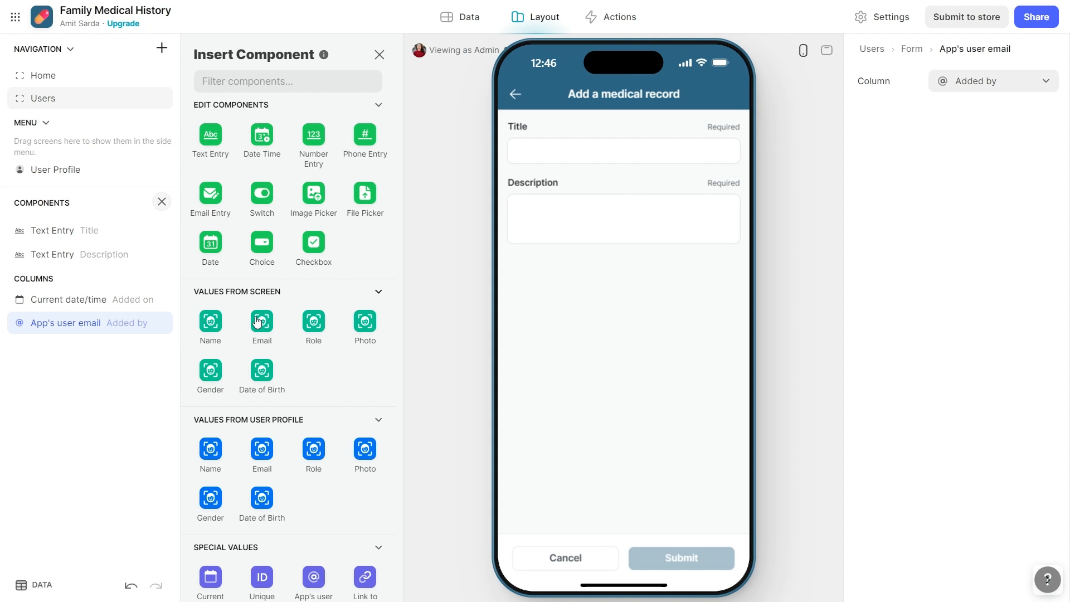
click(263, 329)
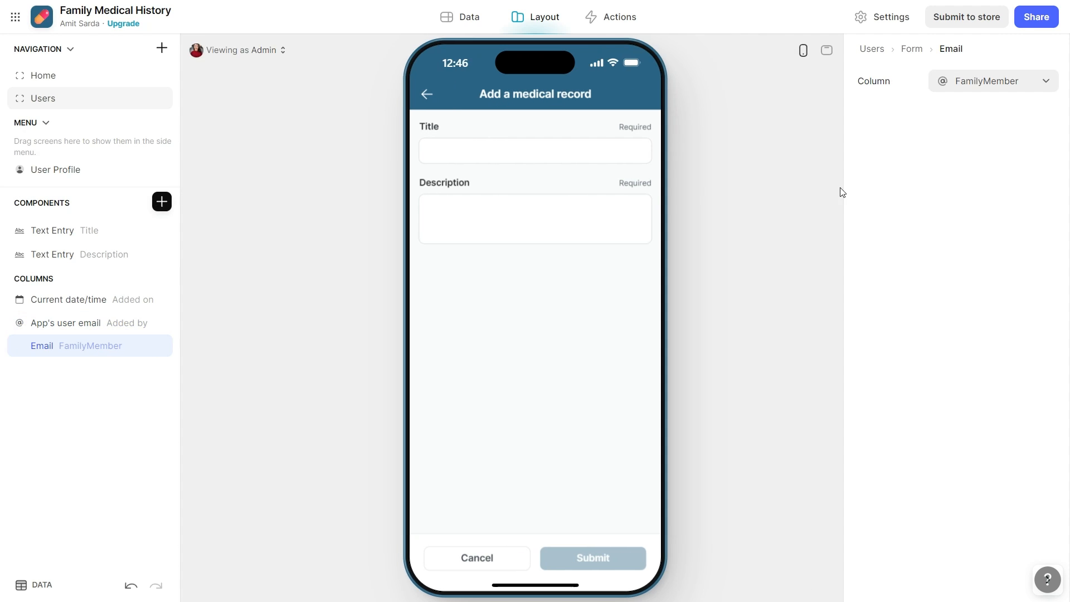
click(549, 146)
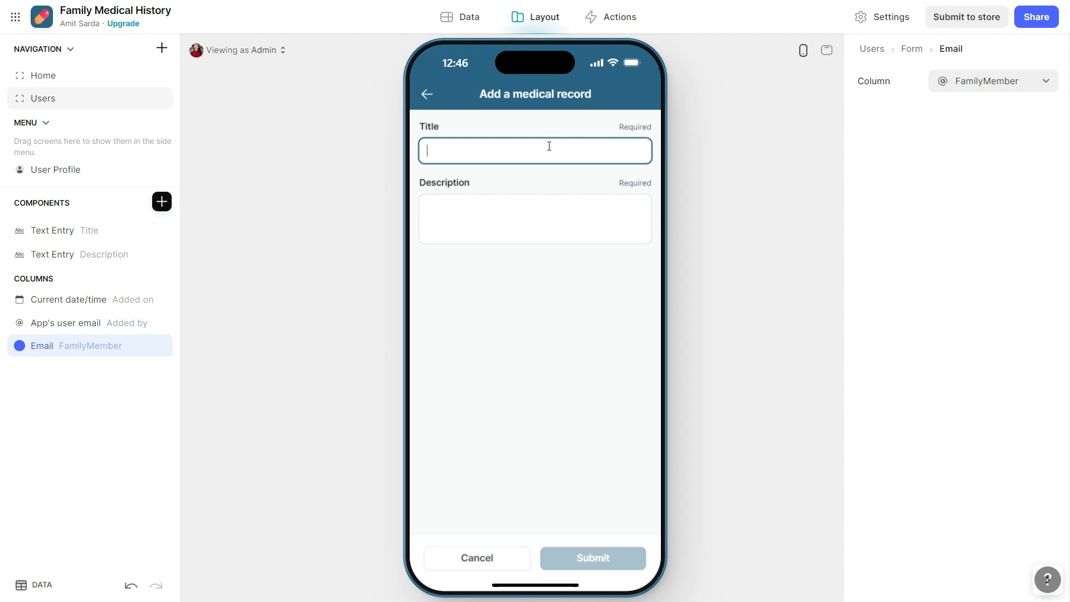
click(286, 349)
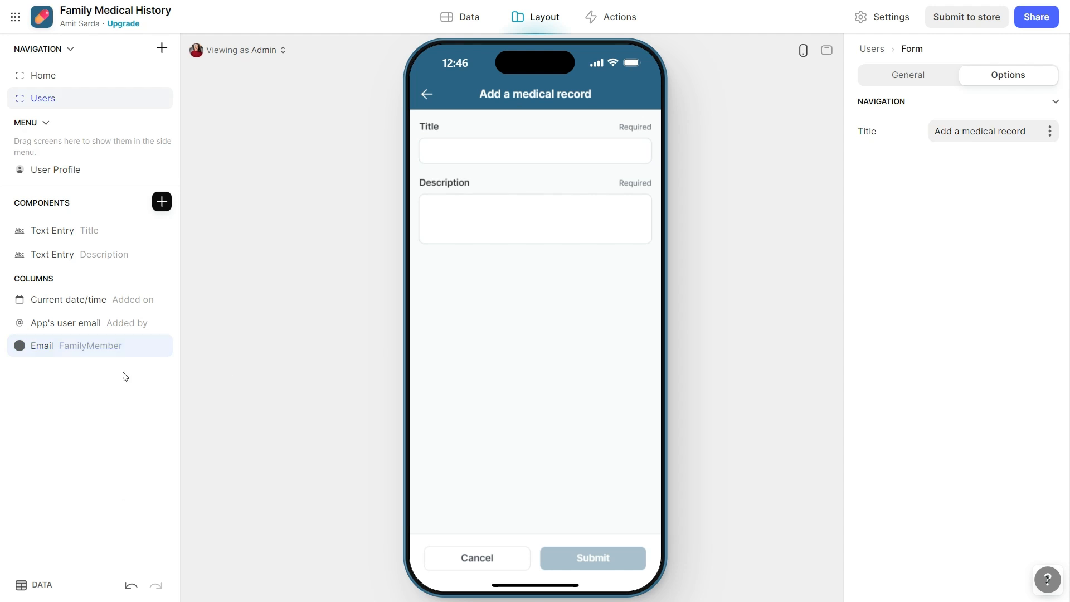
Add a Choice component to the medical record form and have it write to the Event column
click(162, 201)
text(c)
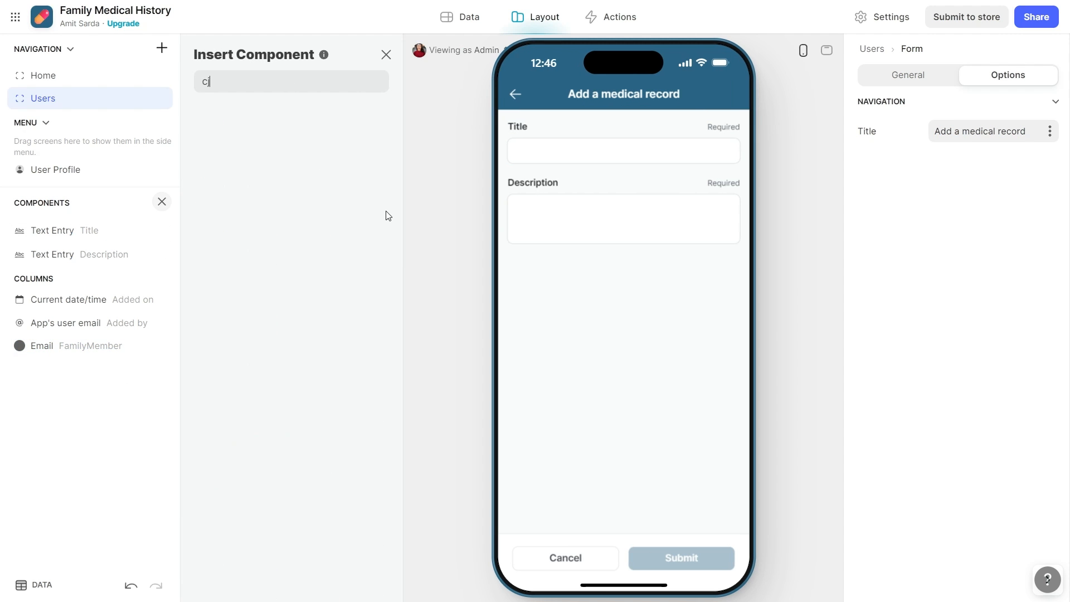
text(hoice)
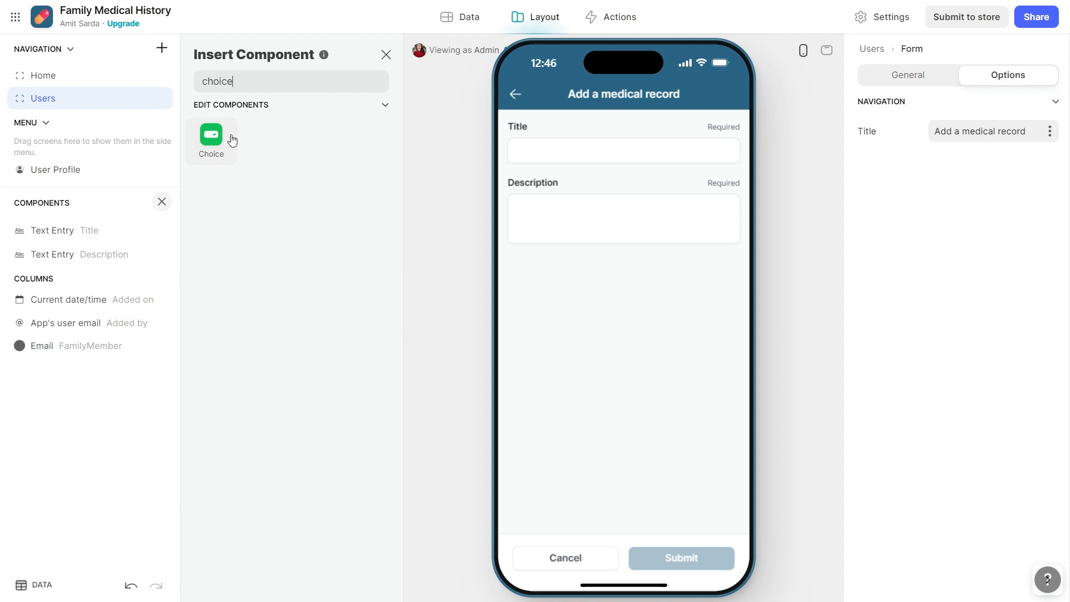
click(231, 138)
click(1010, 140)
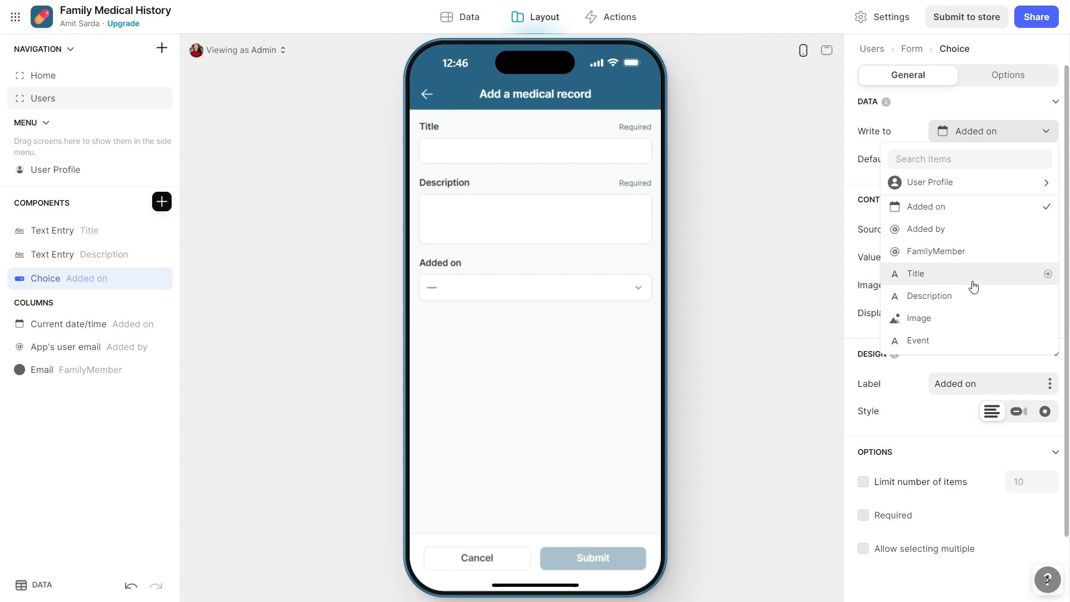
click(952, 341)
click(1010, 169)
click(1007, 168)
Source the Event choice from the Choices table, using the Events column for both its values and its display text
click(982, 239)
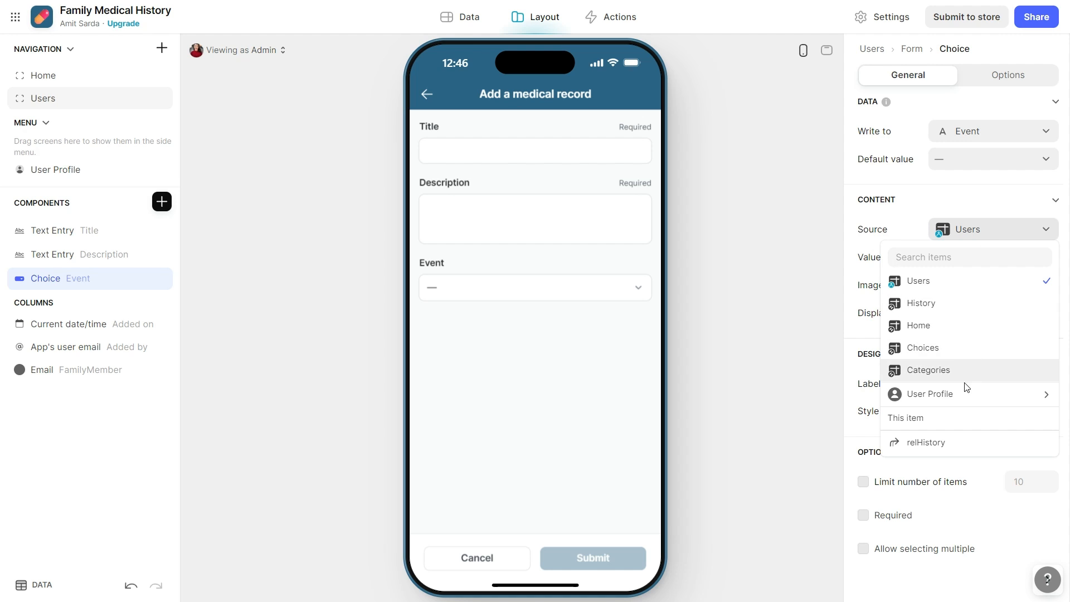
click(951, 360)
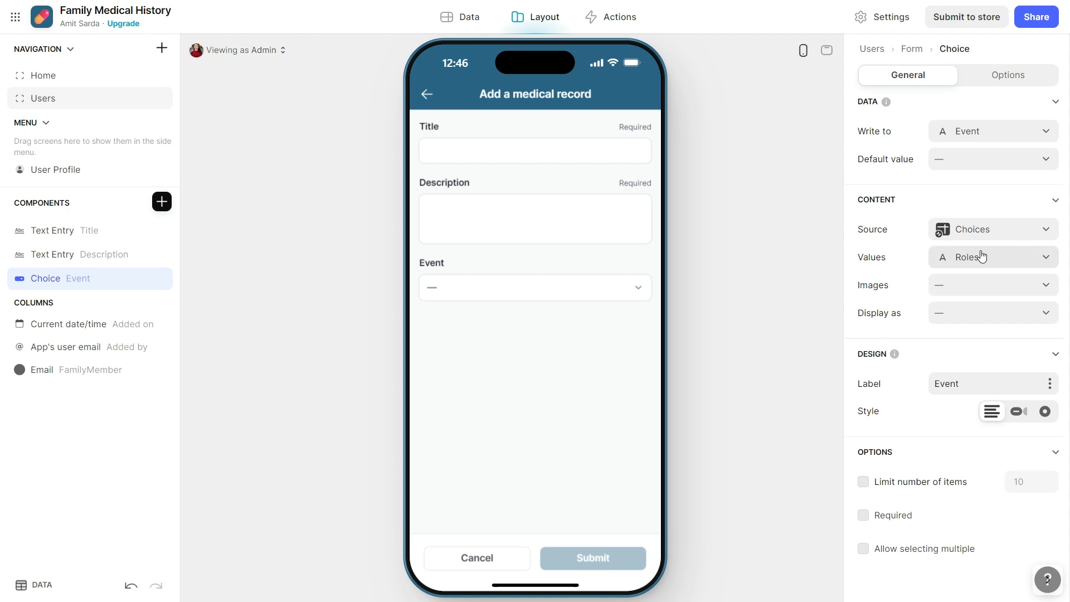
click(981, 257)
click(985, 330)
click(987, 319)
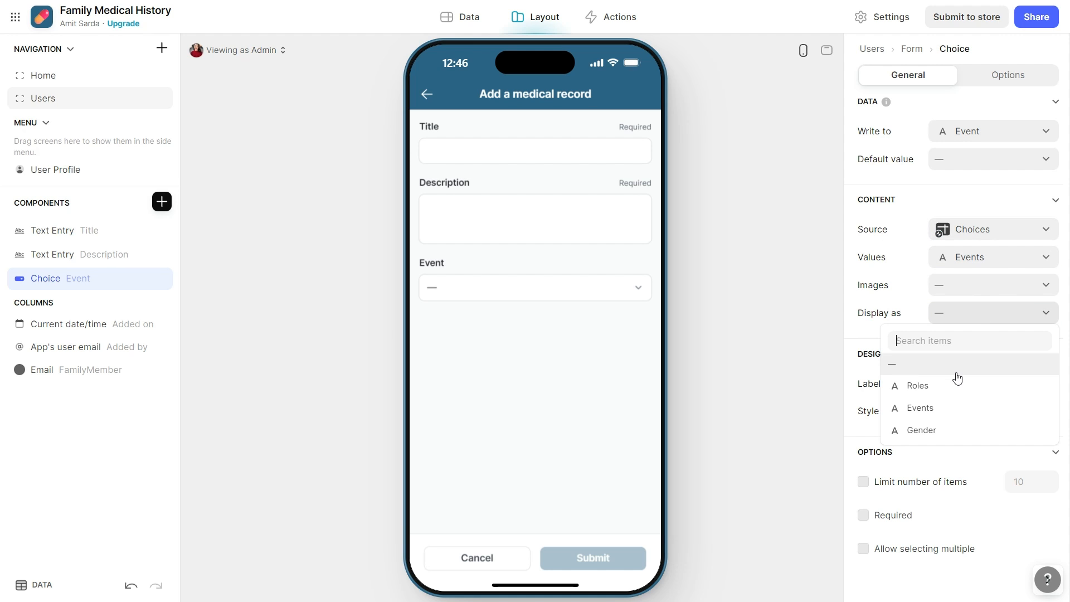
click(956, 407)
Make the Event choice required, show it as chips, and set its default value to Complaint
click(879, 516)
click(1019, 411)
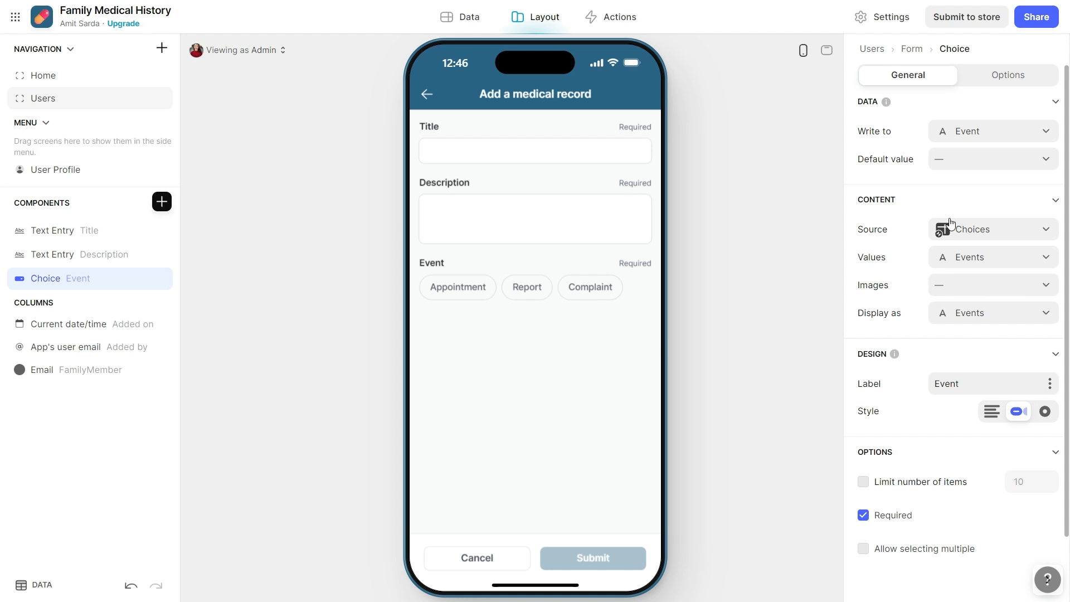
click(976, 164)
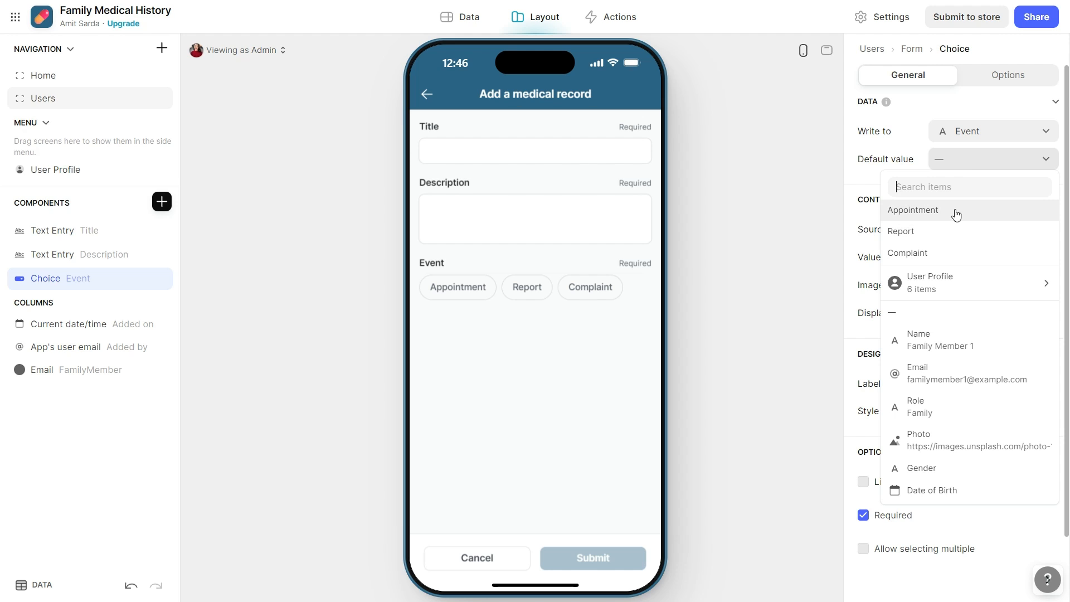
click(945, 252)
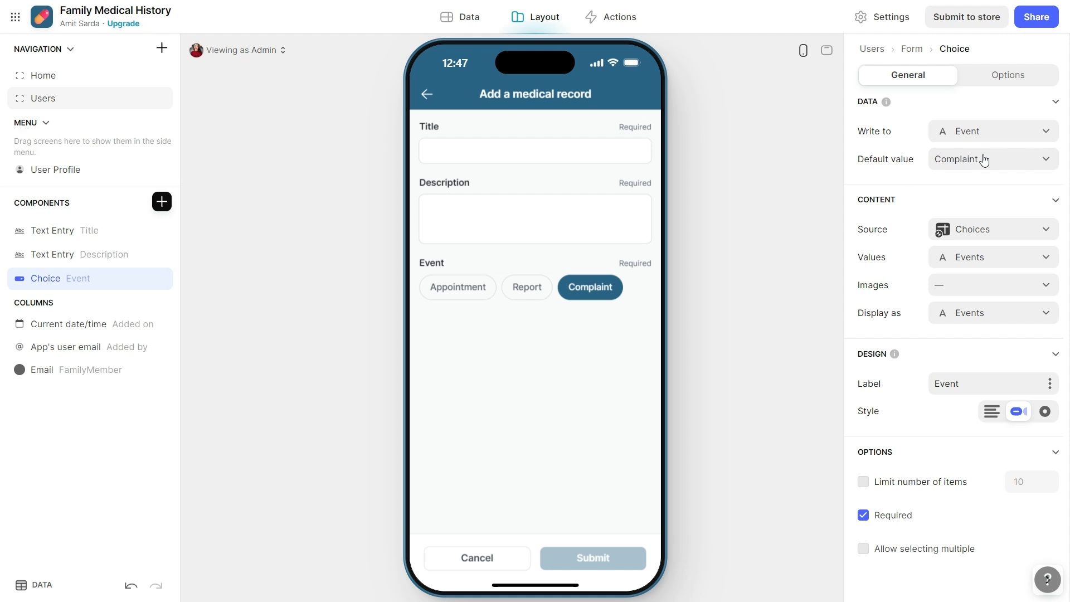
click(984, 162)
click(984, 161)
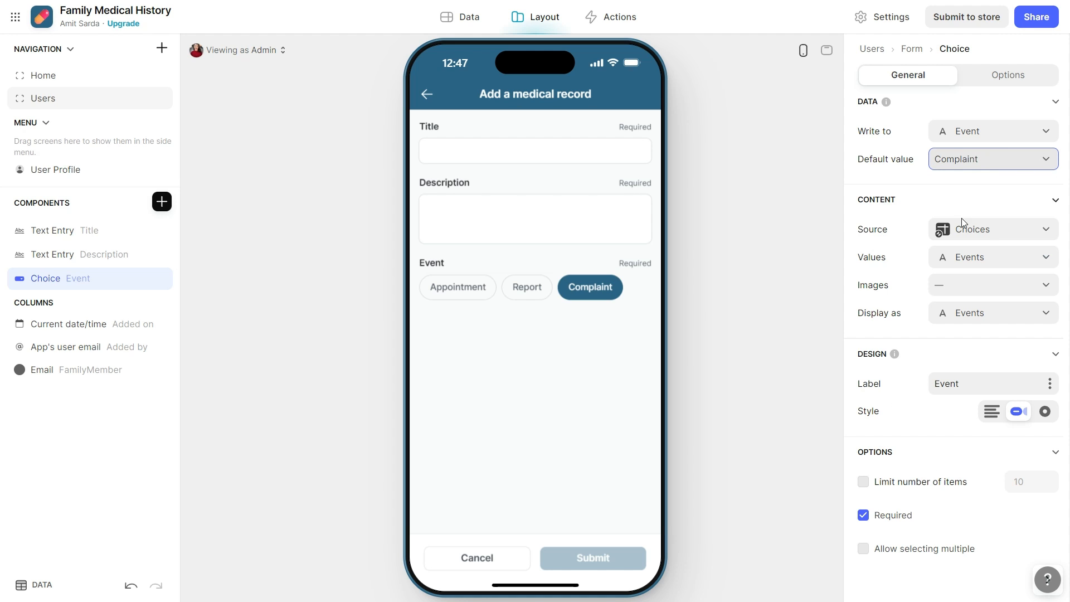
click(957, 137)
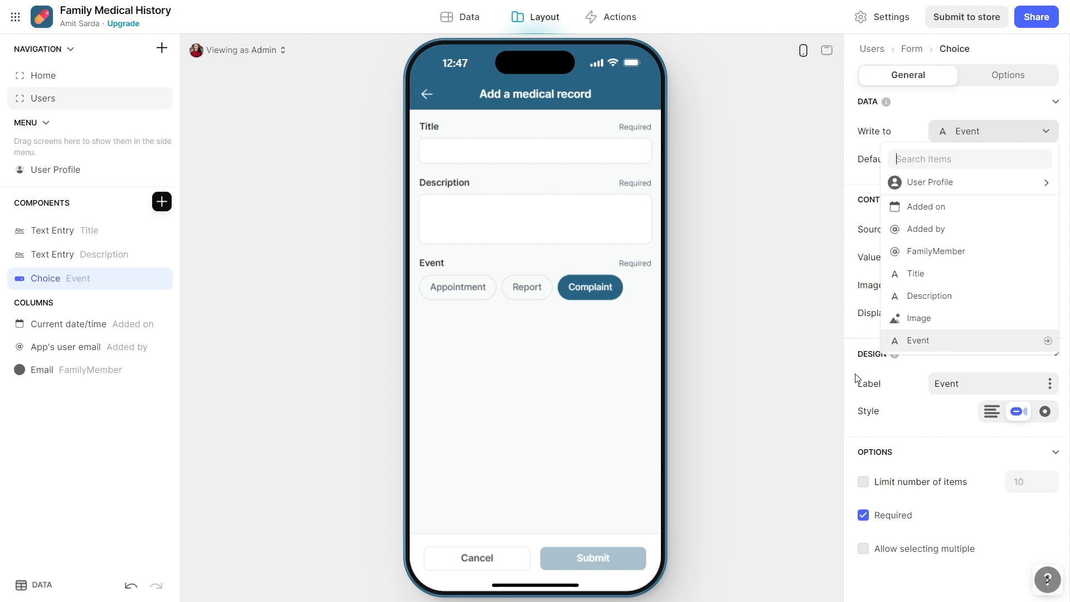
click(518, 410)
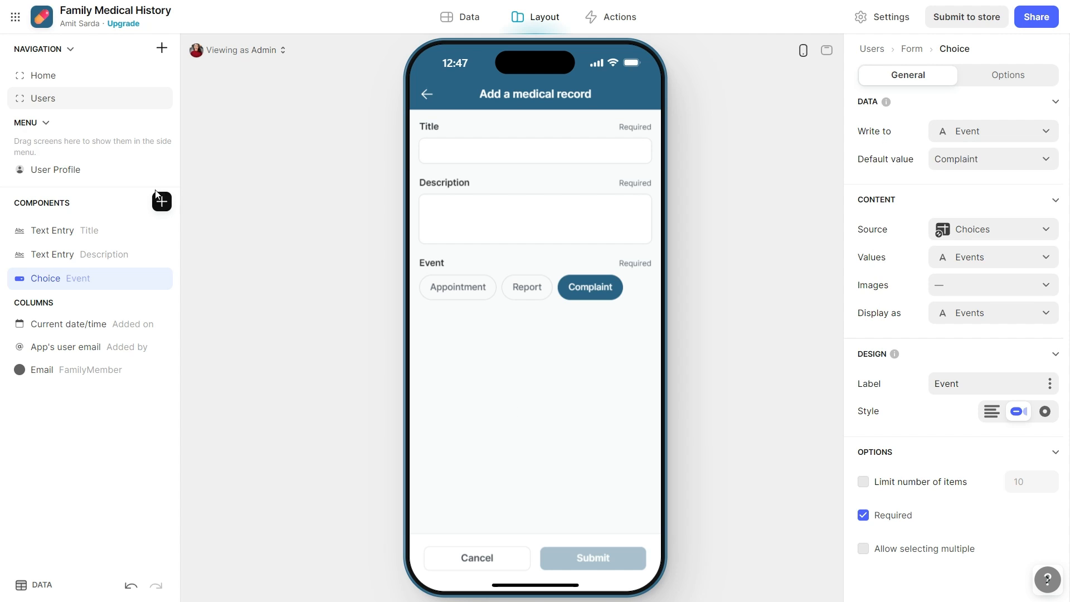
Add a File Picker that writes to the Images column and keeps the file name when uploading
click(161, 202)
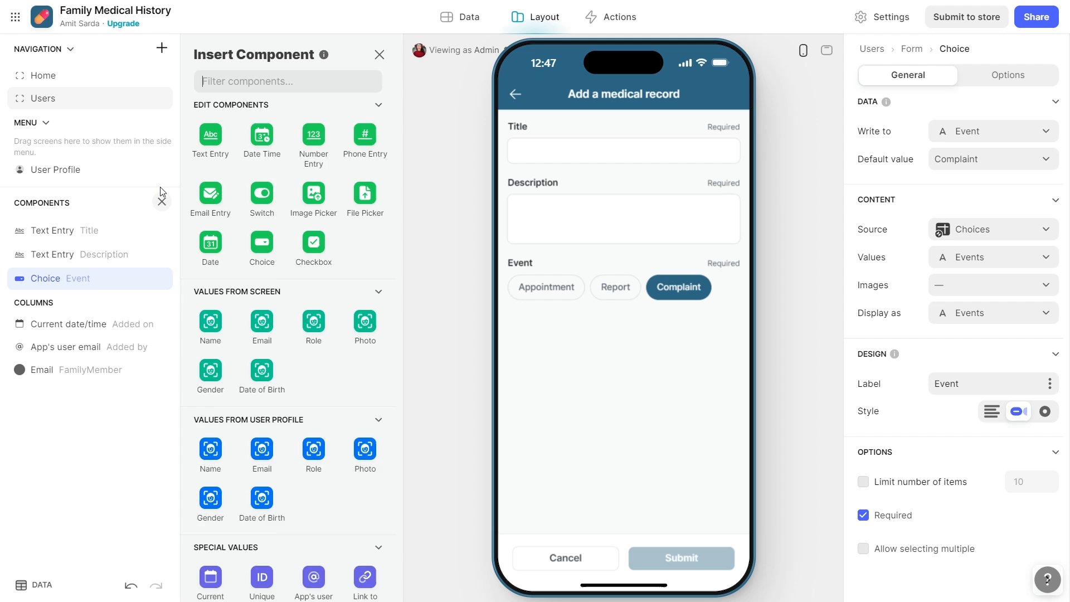
text(file)
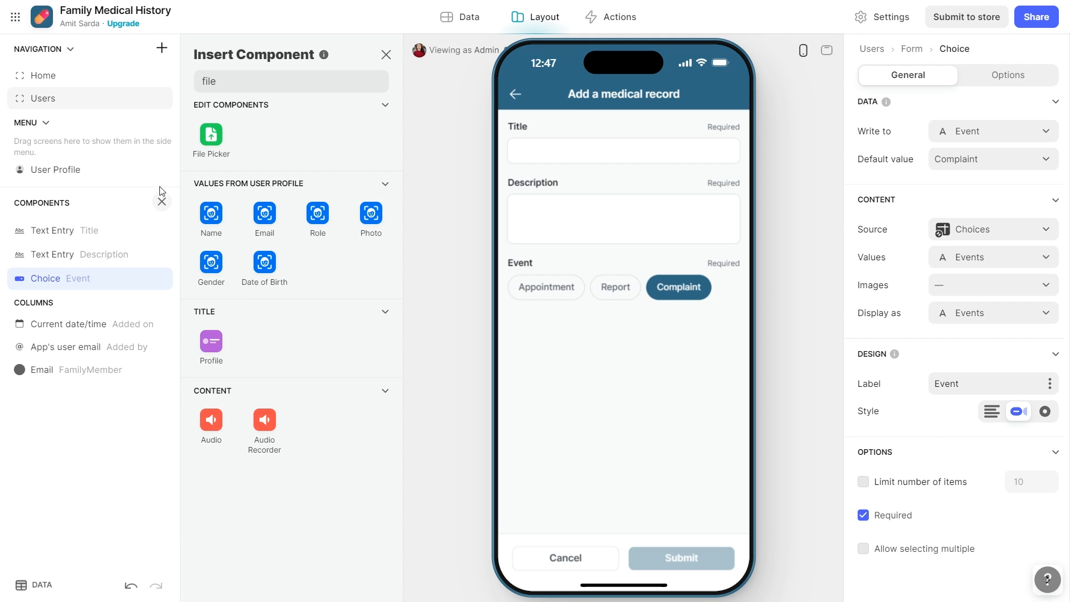
click(212, 141)
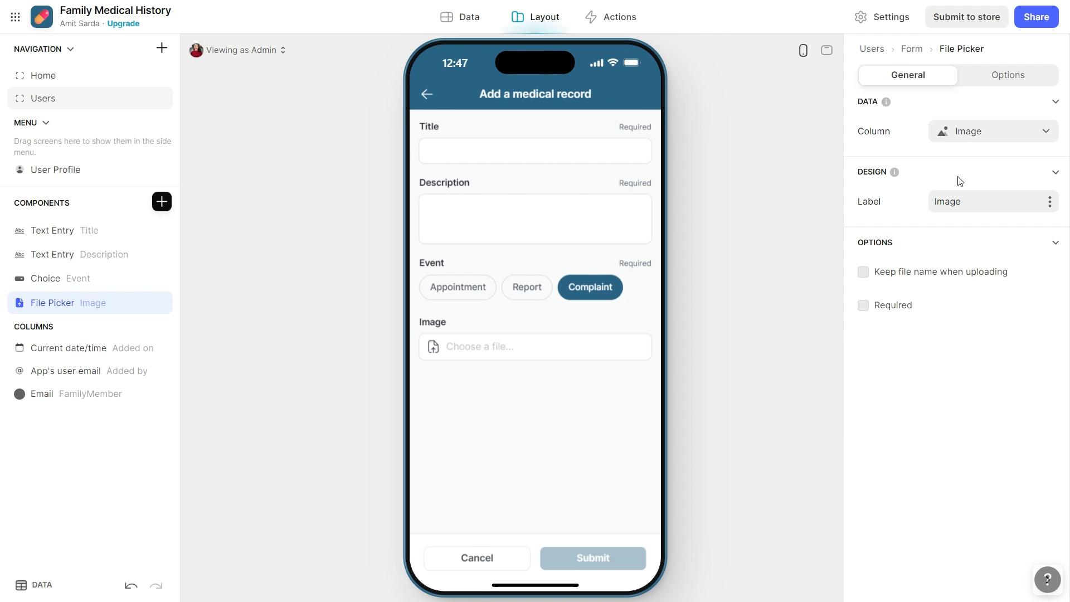
click(971, 135)
click(966, 363)
click(917, 277)
click(1002, 201)
Duplicate the Images file picker and point the copy to the Files column
click(141, 303)
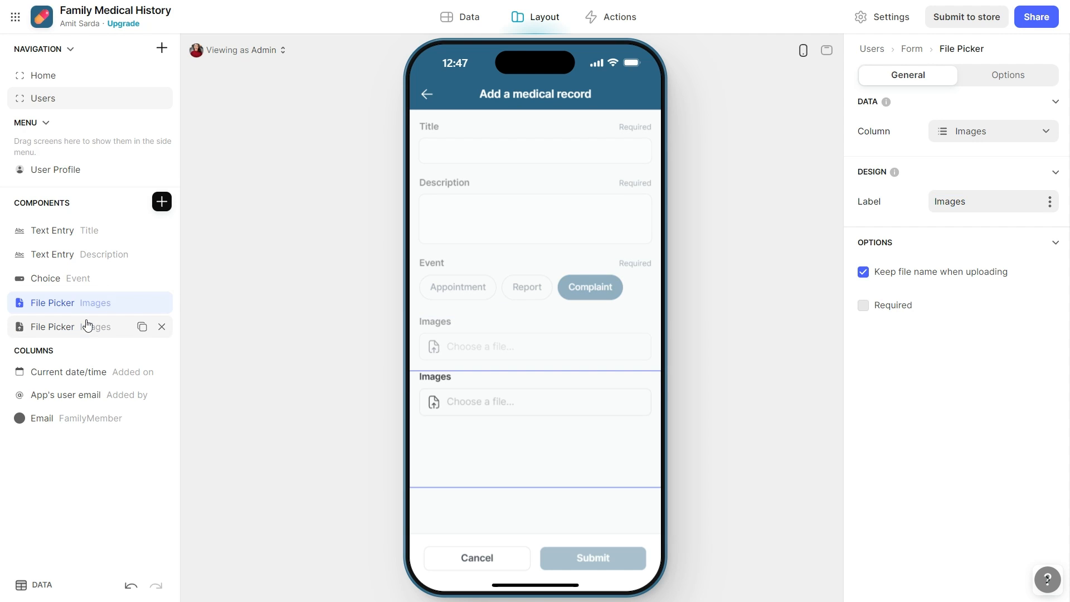
click(953, 142)
click(944, 381)
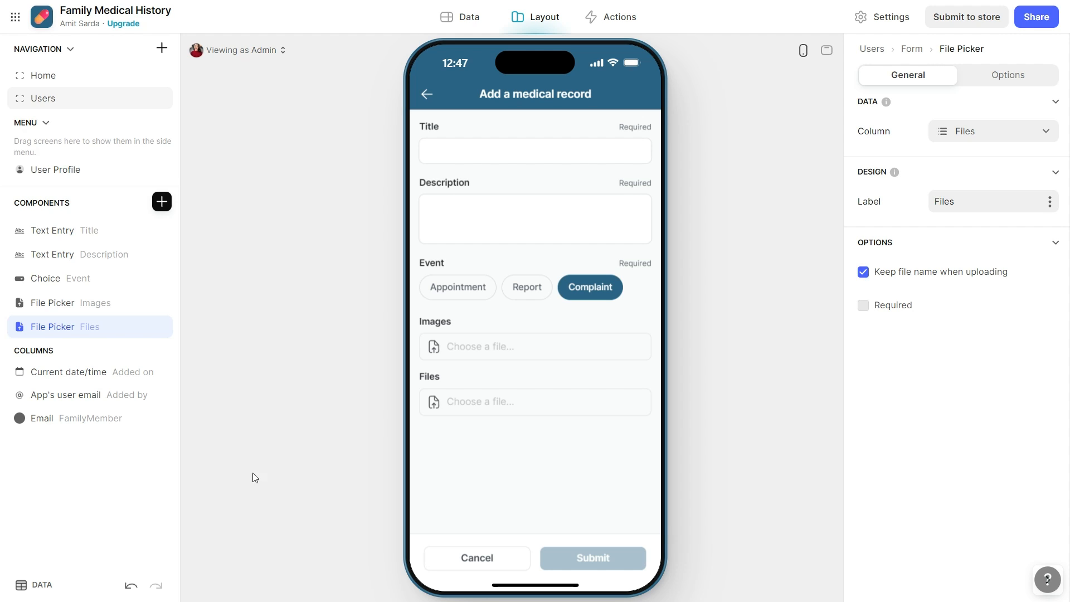
Enter "Felt a mild headache" as the title of a test medical record in the preview
click(562, 146)
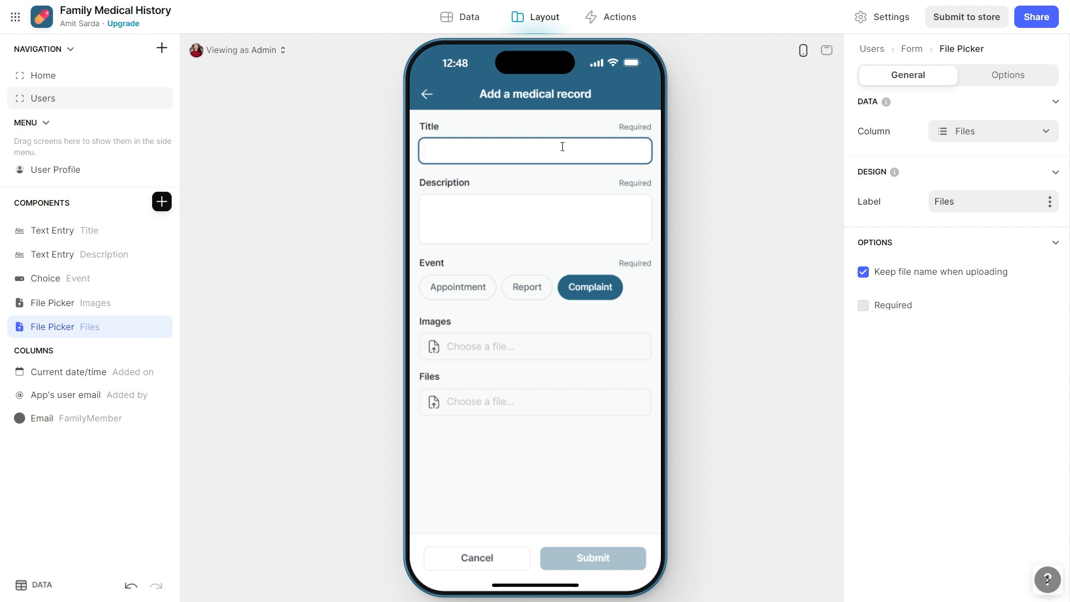
text(Felt a mild headache)
key(Tab)
Describe the test record as "Felt a mild headache that lasted 15 minutes. Took a tablet to help with it." and submit it
click(563, 146)
key(ctrl+a)
key(ctrl+c)
click(527, 214)
key(ctrl+v)
text(that )
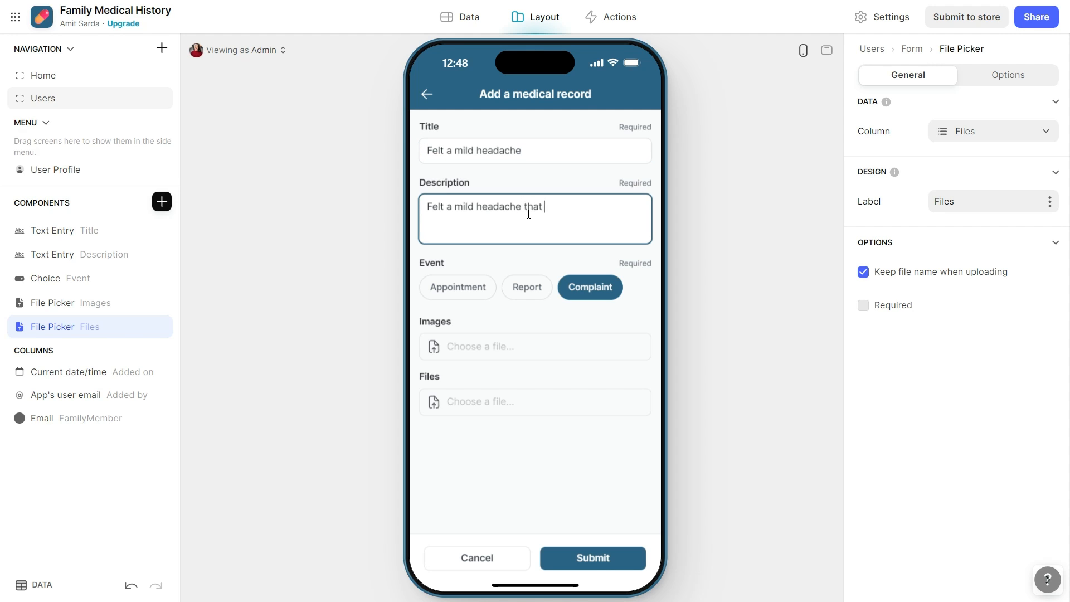
text(lasted 15 minutes. Took a dis)
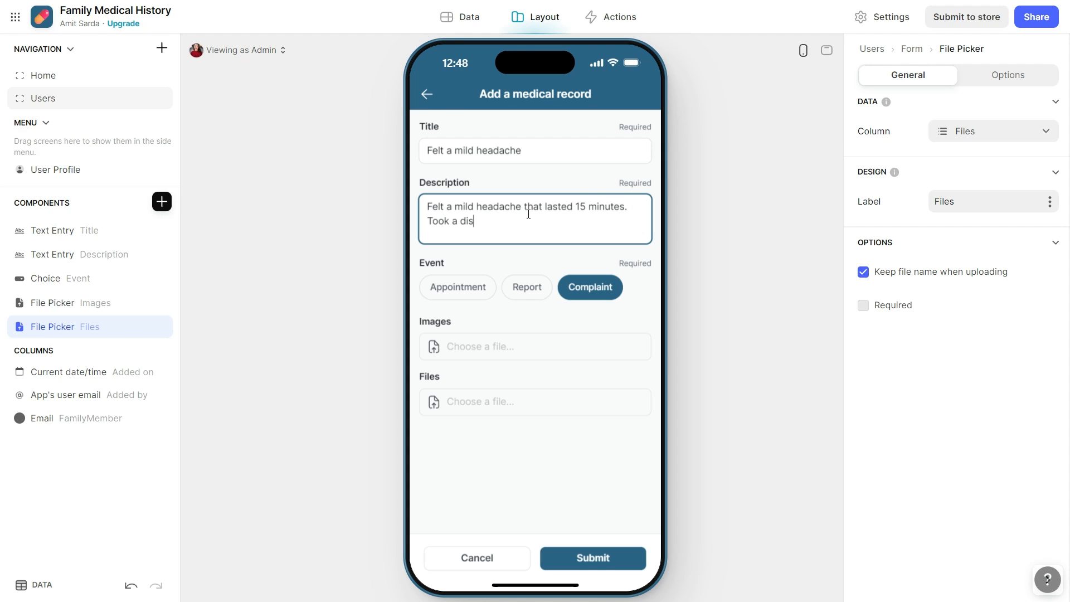
text(tablet to help with it.)
click(599, 559)
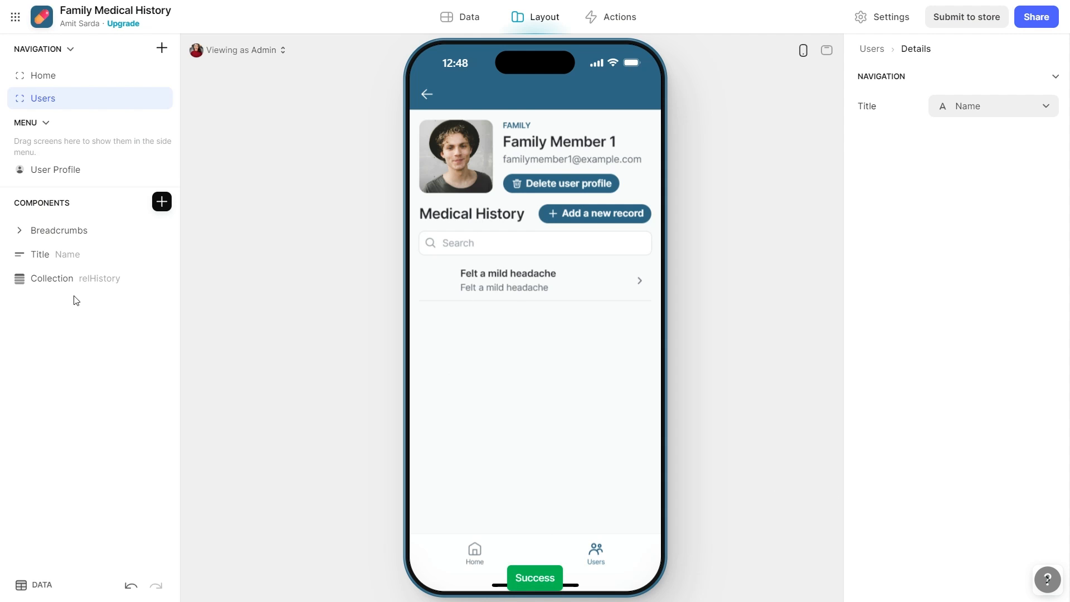
In the Medical History list, map the meta to Added on and the description to Description, and switch the image to an empty URL
click(447, 280)
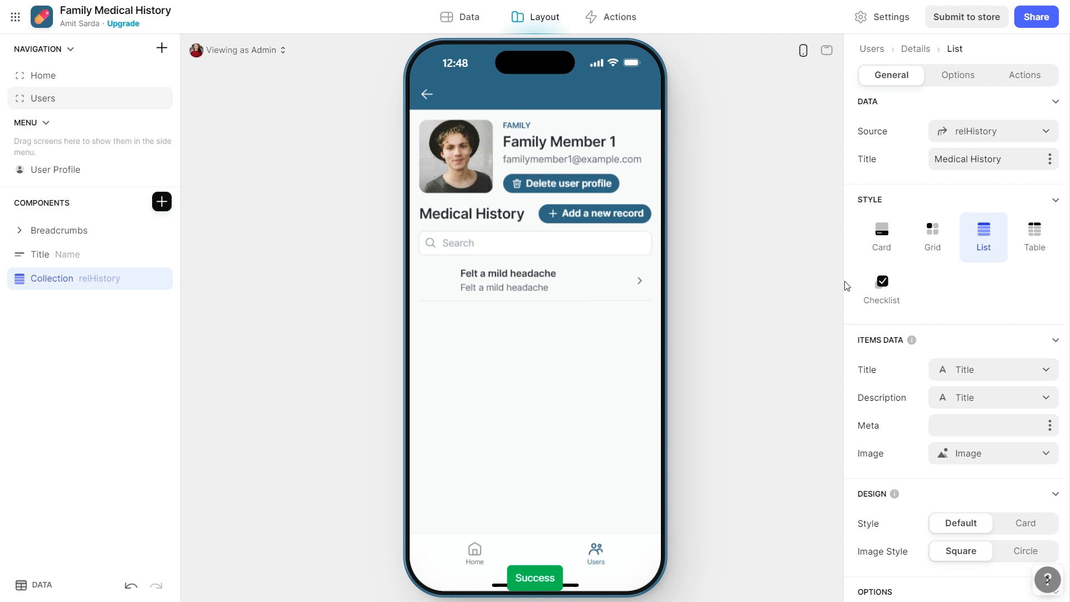
click(1049, 425)
click(977, 268)
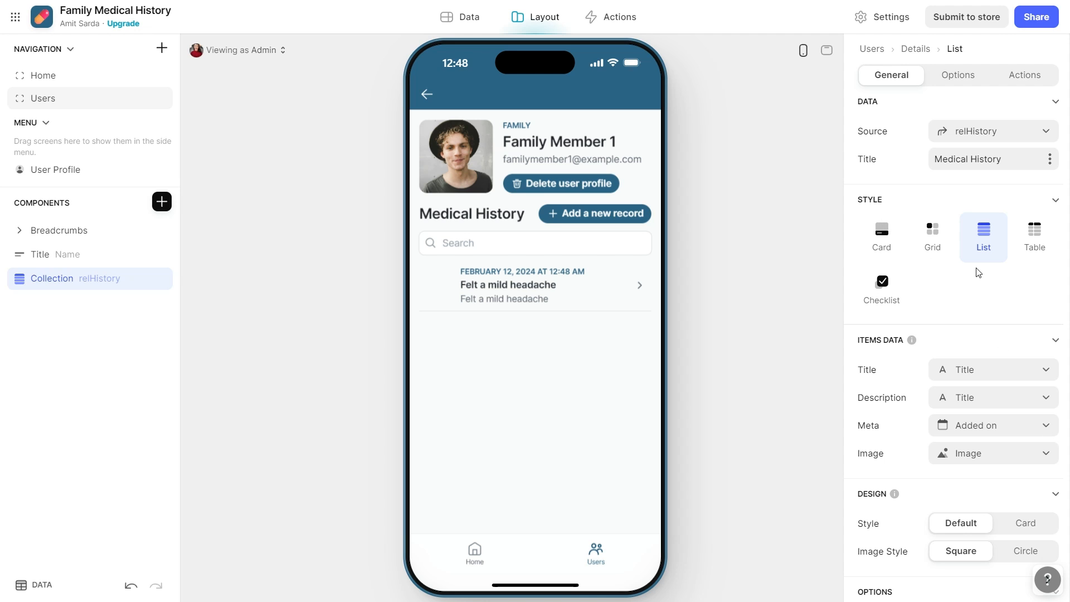
click(981, 452)
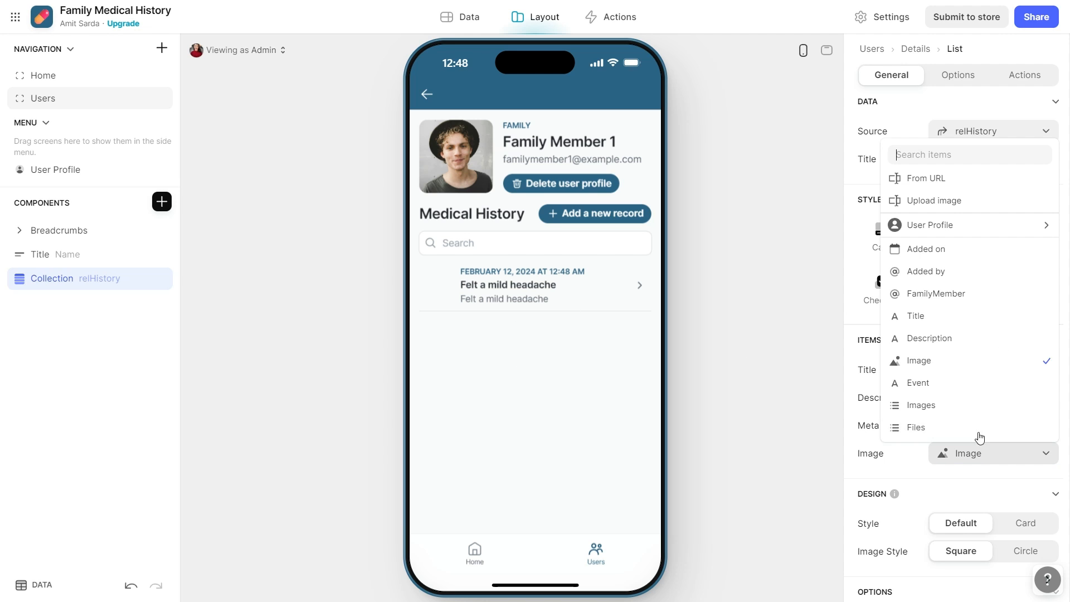
click(922, 178)
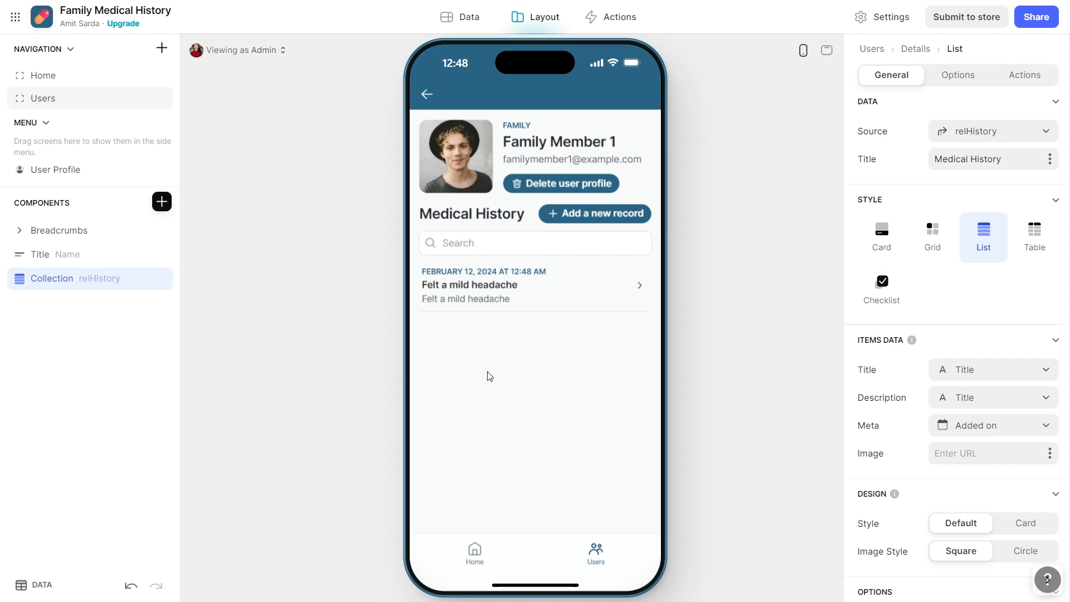
click(976, 399)
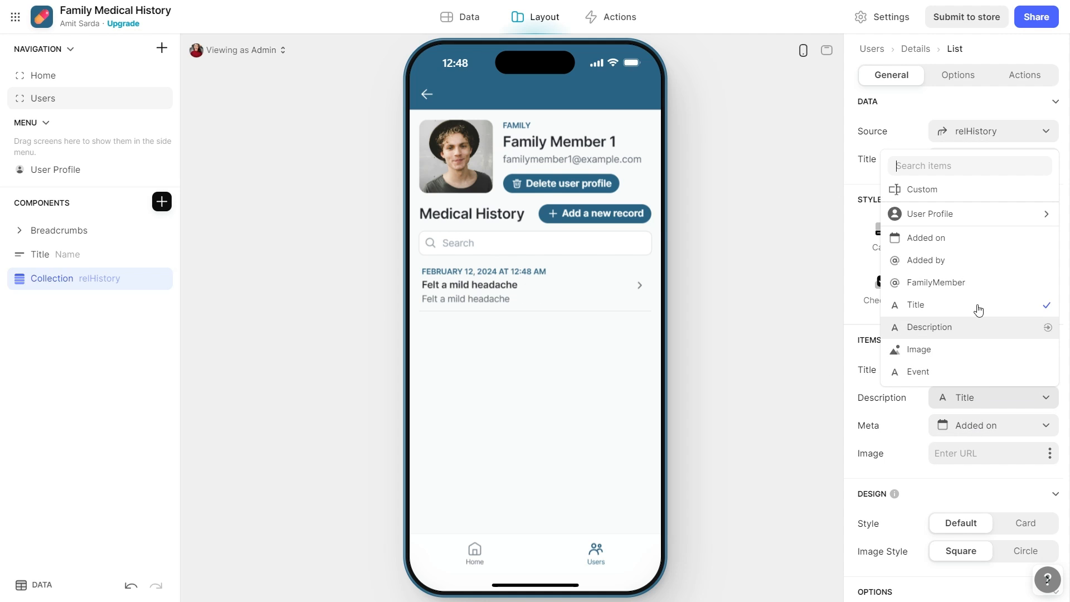
click(966, 328)
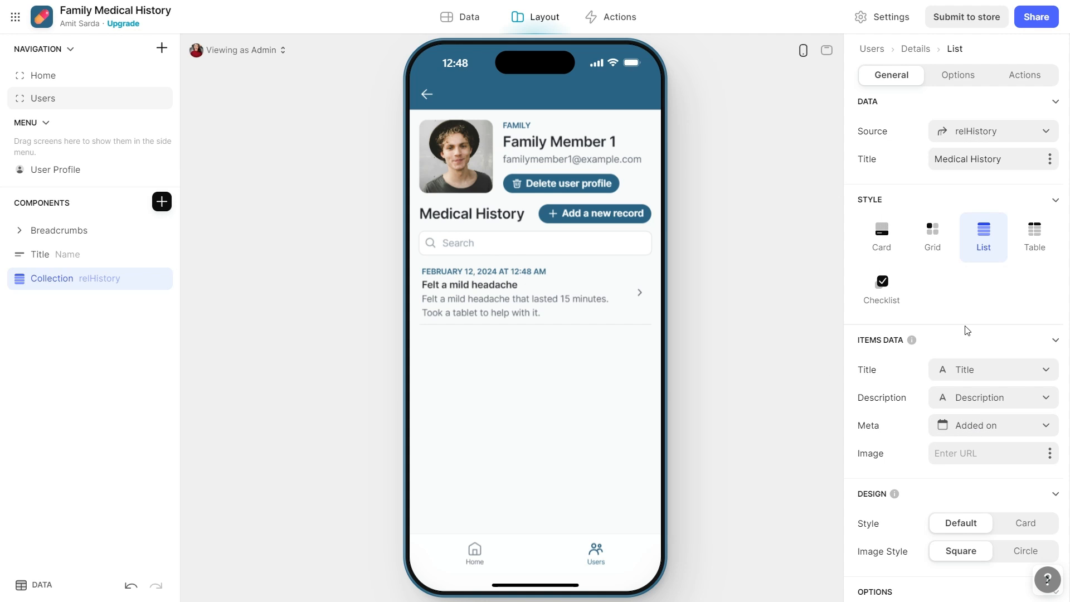
Change the Medical History list's meta to Event and its description to Added on
click(998, 427)
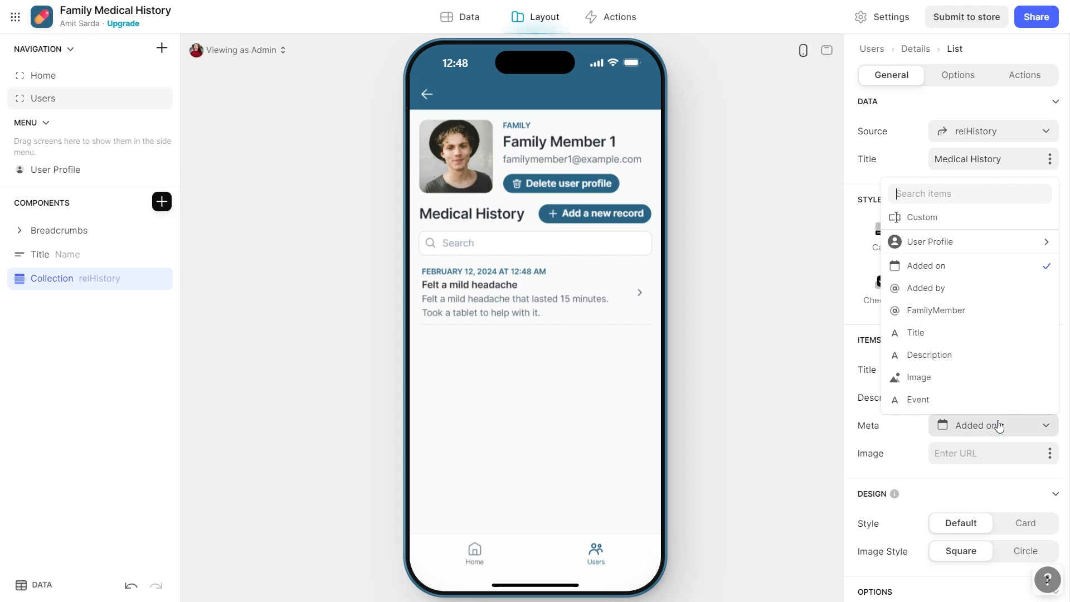
click(948, 399)
click(980, 399)
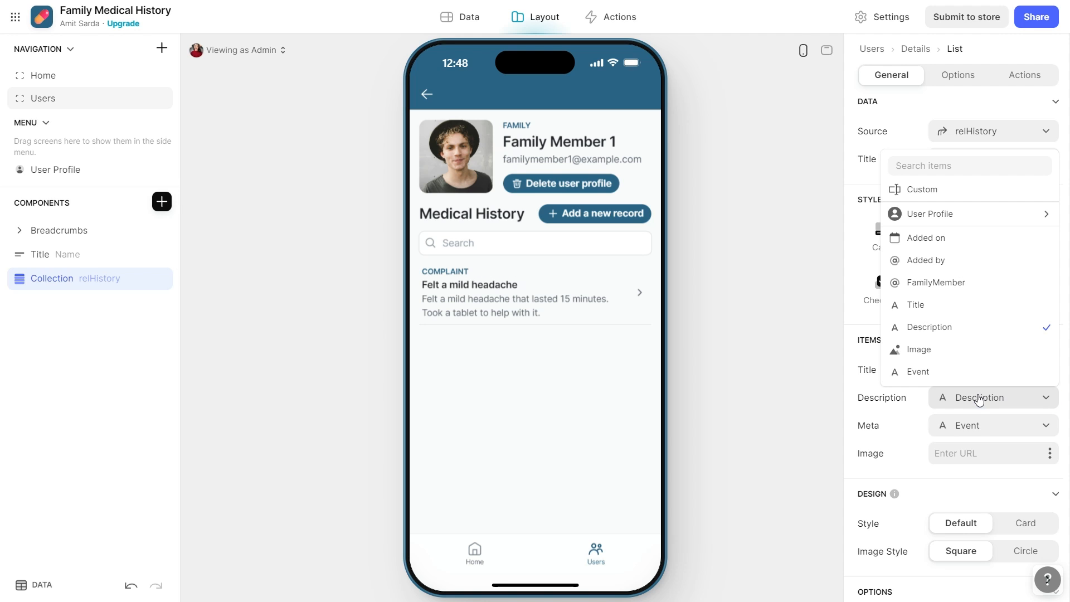
click(962, 238)
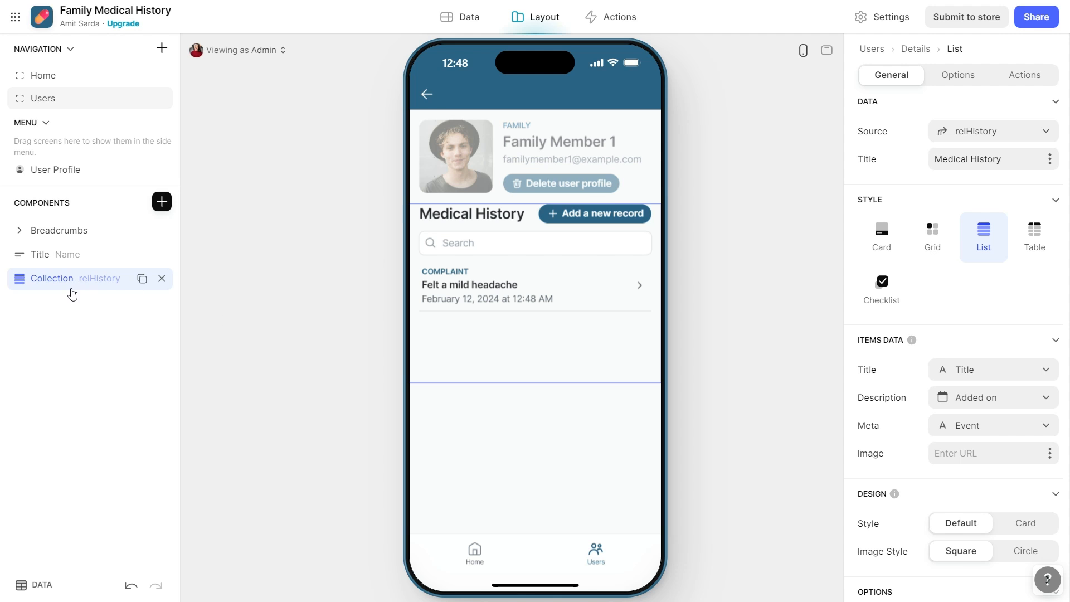
click(38, 344)
click(115, 280)
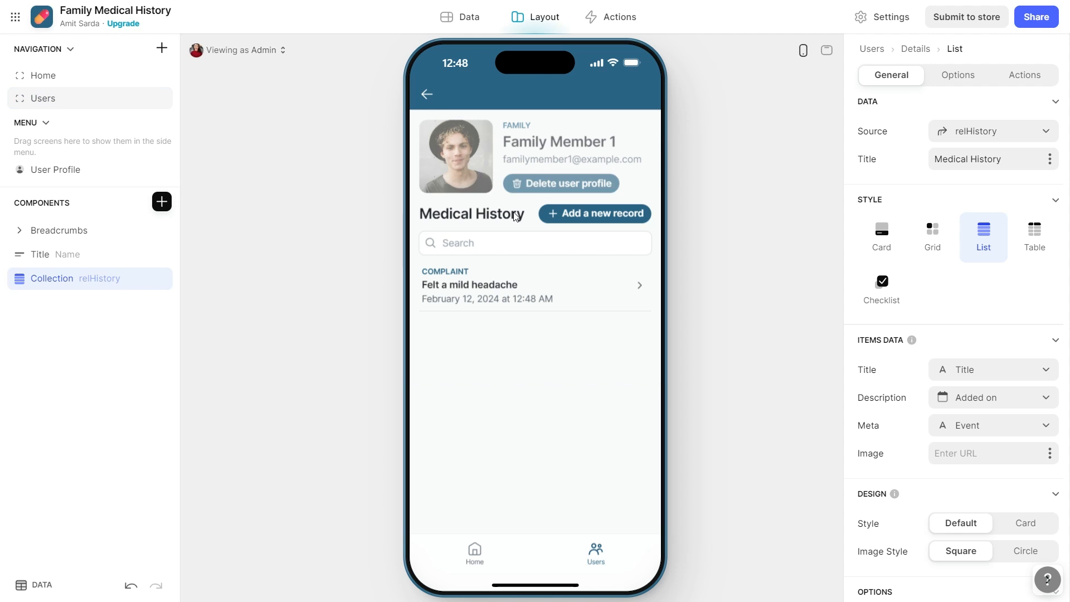
Sort the Medical History list by Added on in descending order
click(957, 75)
click(909, 295)
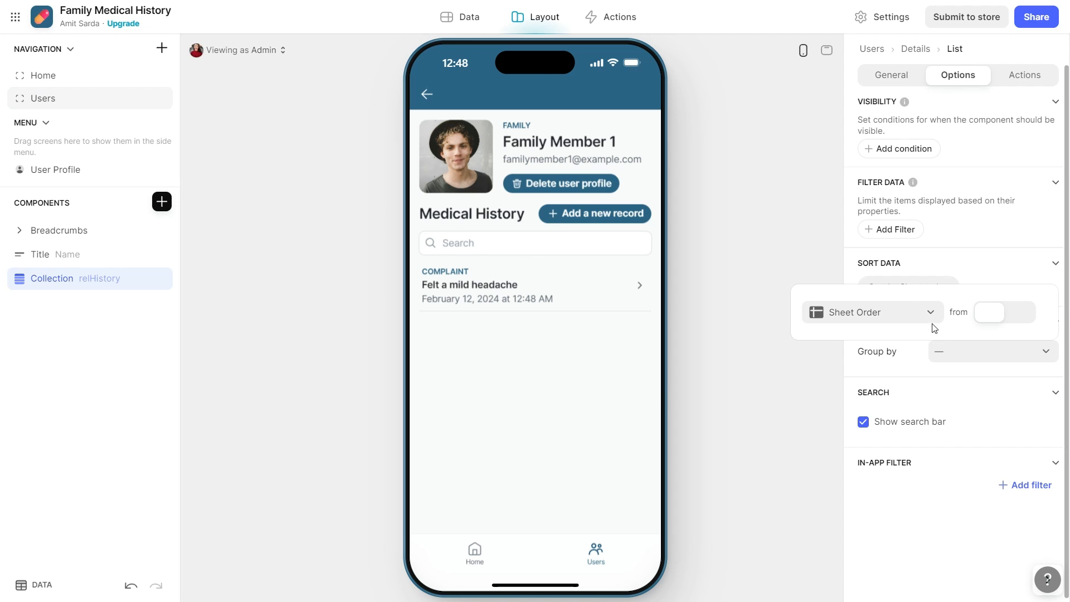
click(891, 312)
click(903, 408)
click(1020, 312)
click(797, 345)
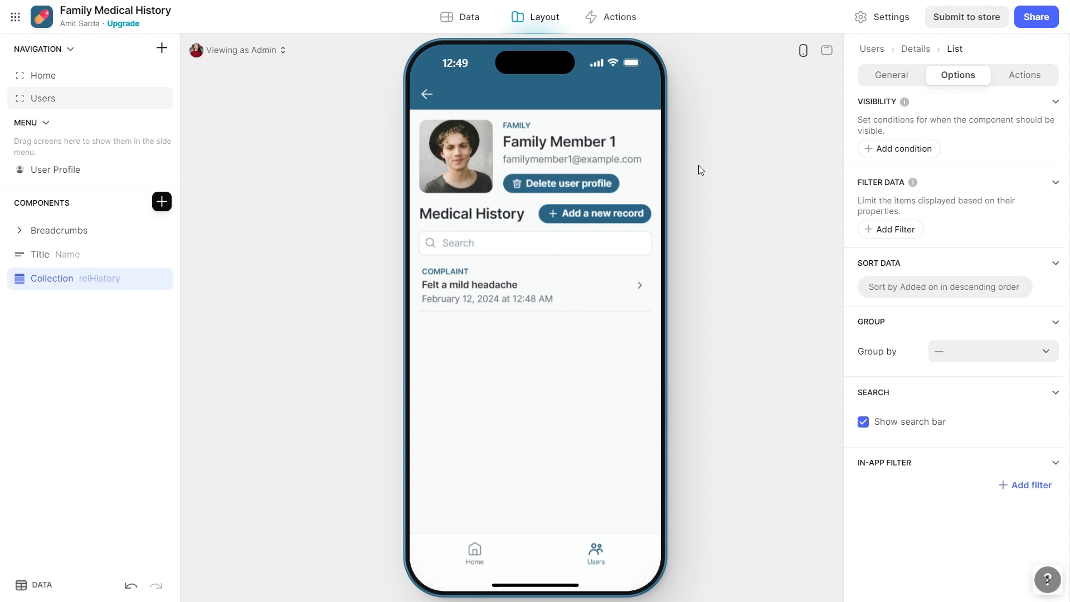
Add an in-app filter on the Event column to the Medical History list
click(1023, 483)
click(947, 493)
click(1003, 492)
click(1003, 492)
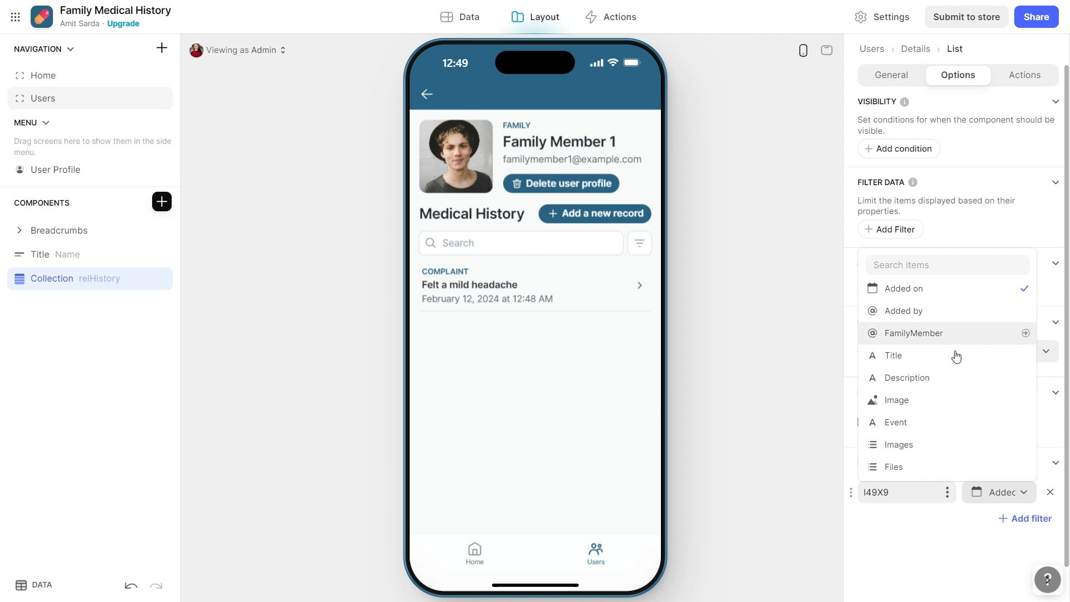
click(929, 429)
Delete the Image column from the History data table
click(464, 17)
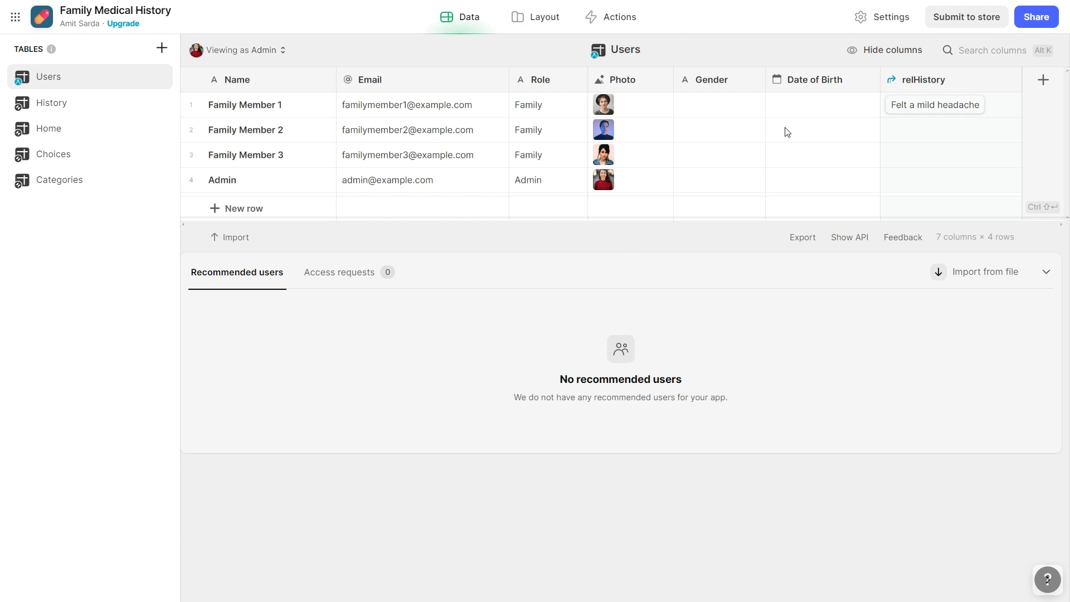
click(66, 107)
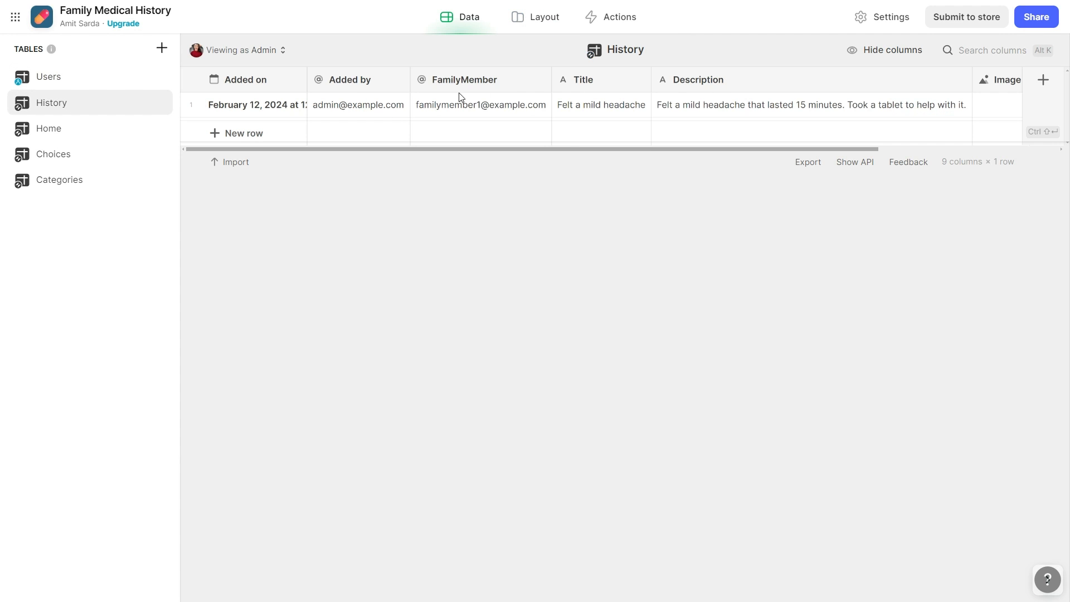
drag(643, 149, 804, 147)
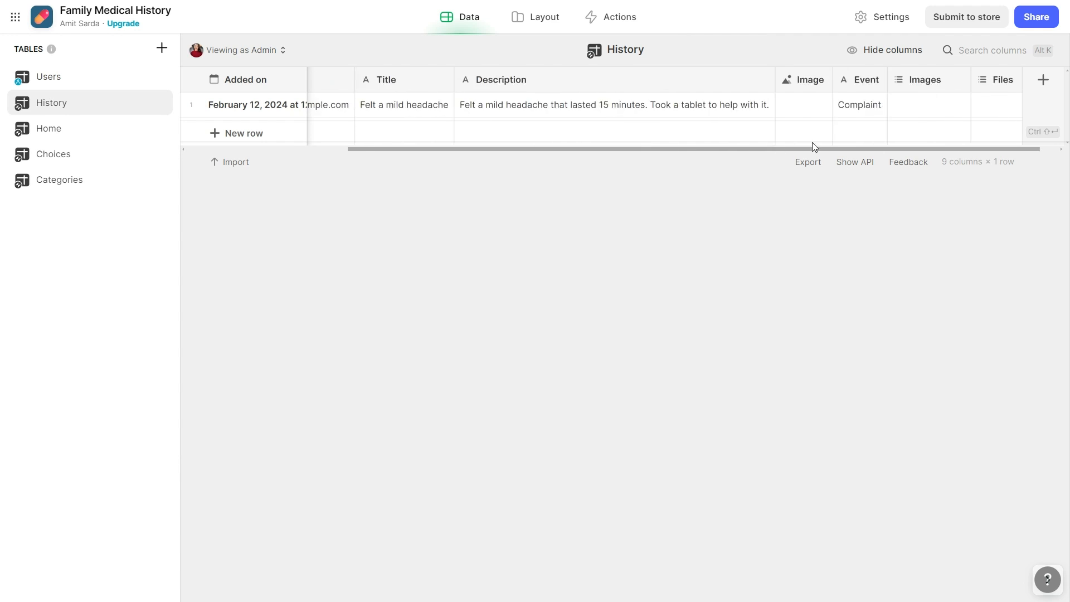
click(791, 82)
click(709, 243)
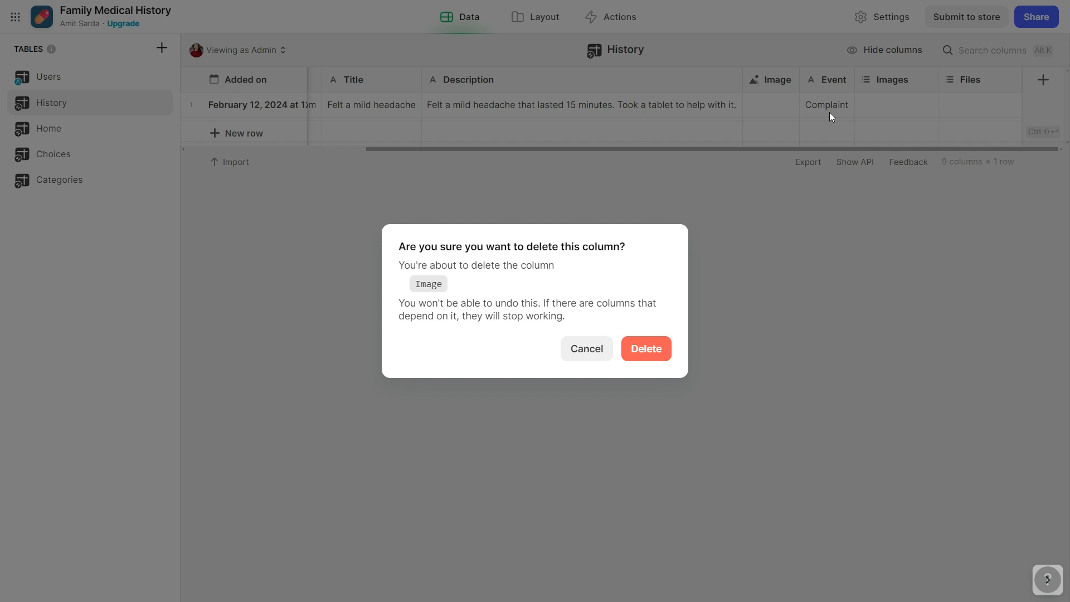
click(648, 350)
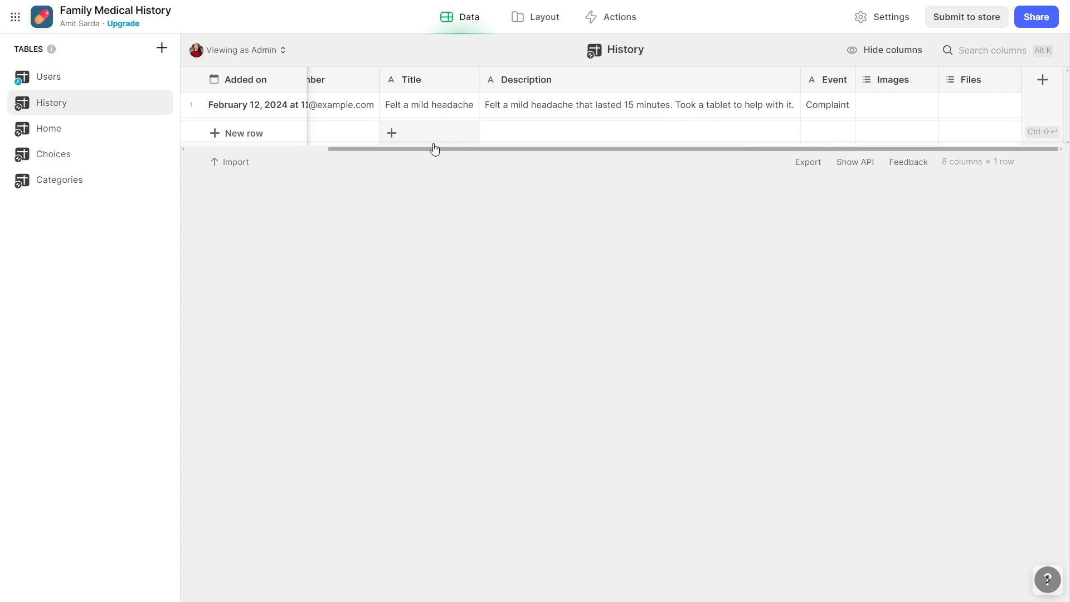
drag(433, 158, 307, 155)
click(419, 165)
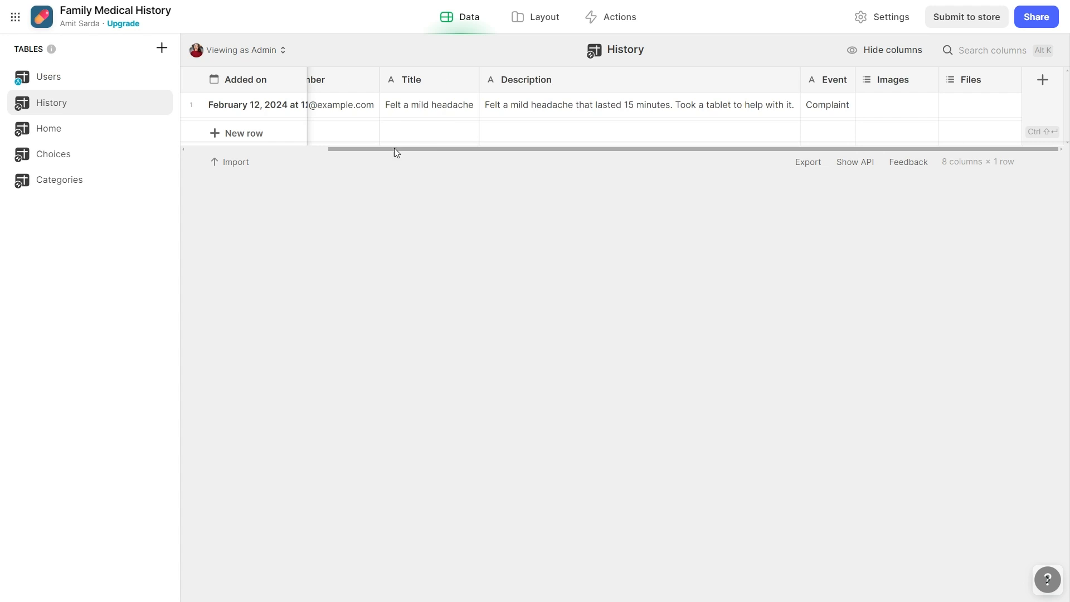
drag(394, 148, 265, 148)
Submit a test Appointment record for Family Member 1 titled "Met Dr. XYZ" with the description "Met at the hospital"
click(536, 22)
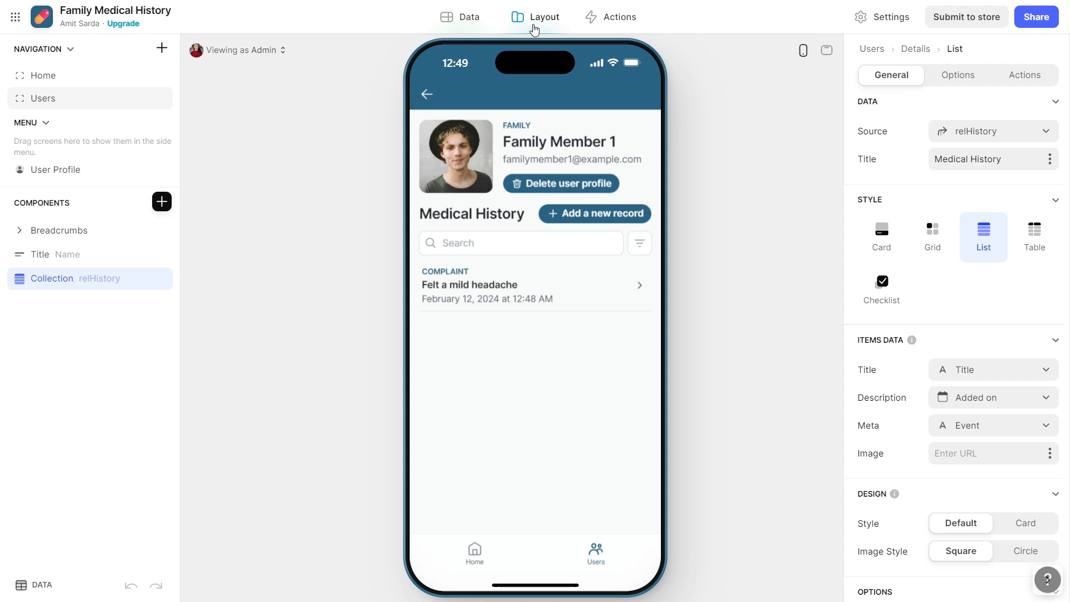
click(603, 218)
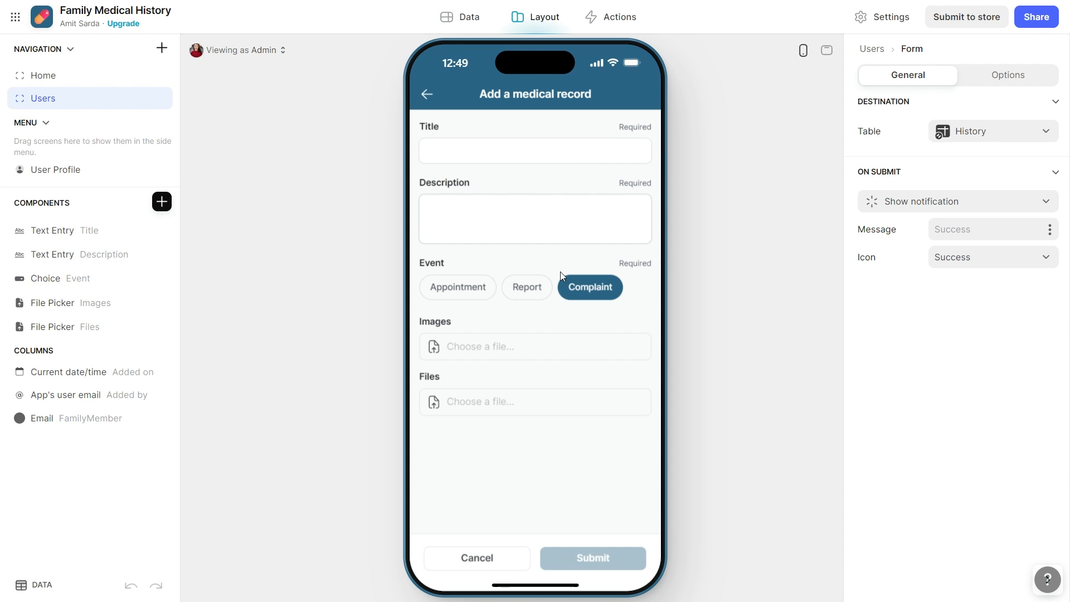
click(457, 287)
click(473, 143)
text(Met Dr.)
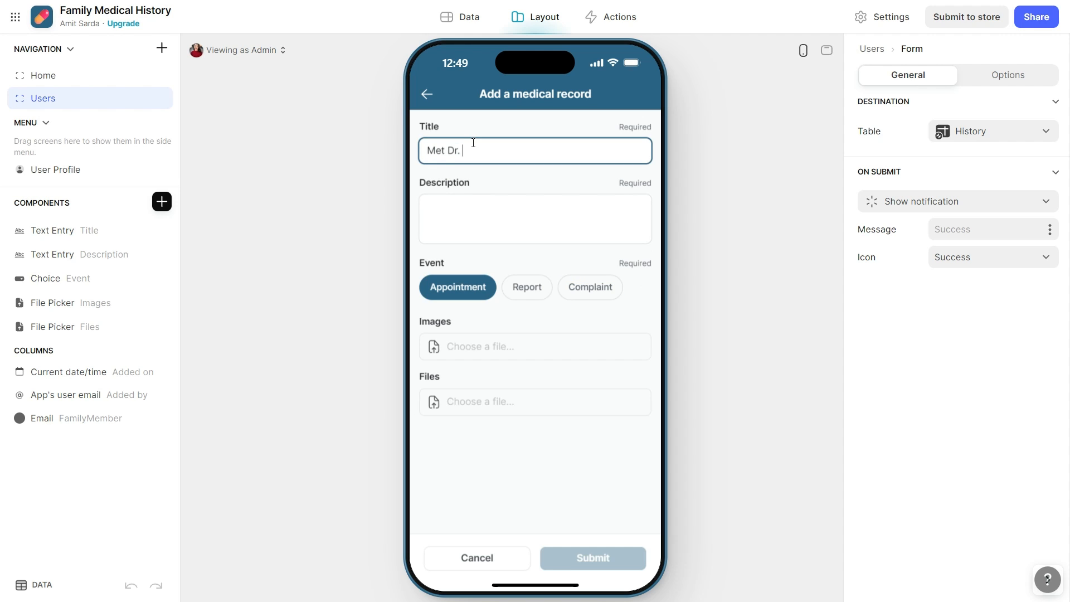
text( XYZ)
key(Tab)
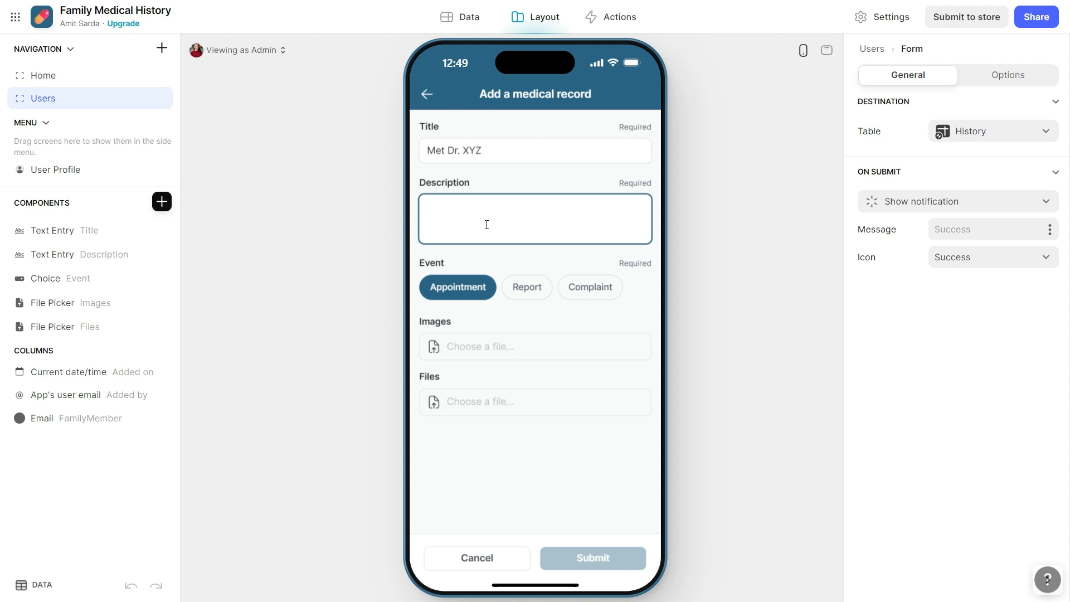
text(MEt a)
text(et at the hos)
text(pital)
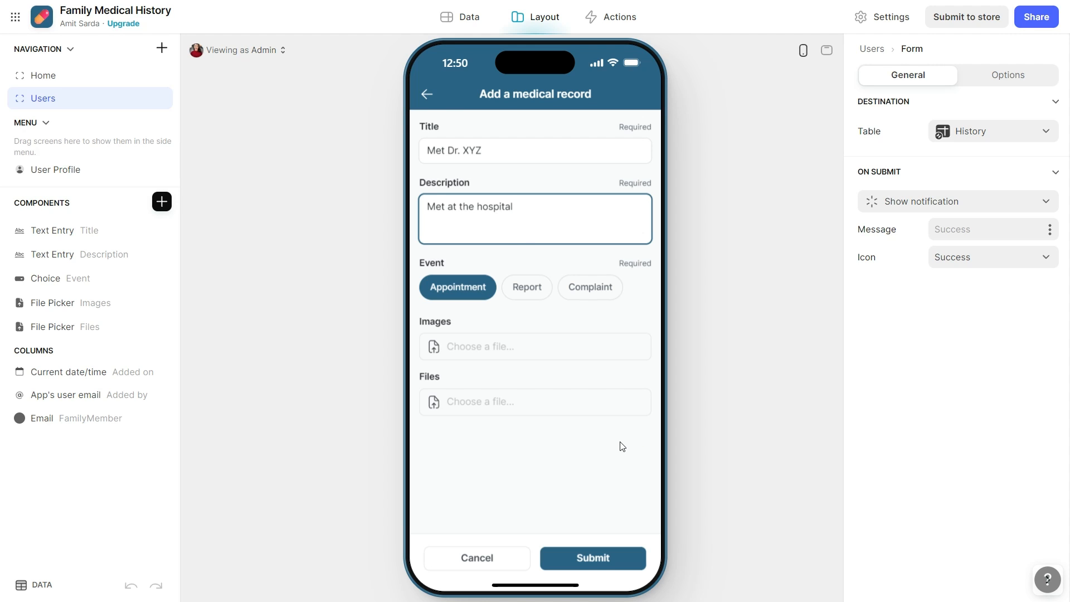
click(592, 559)
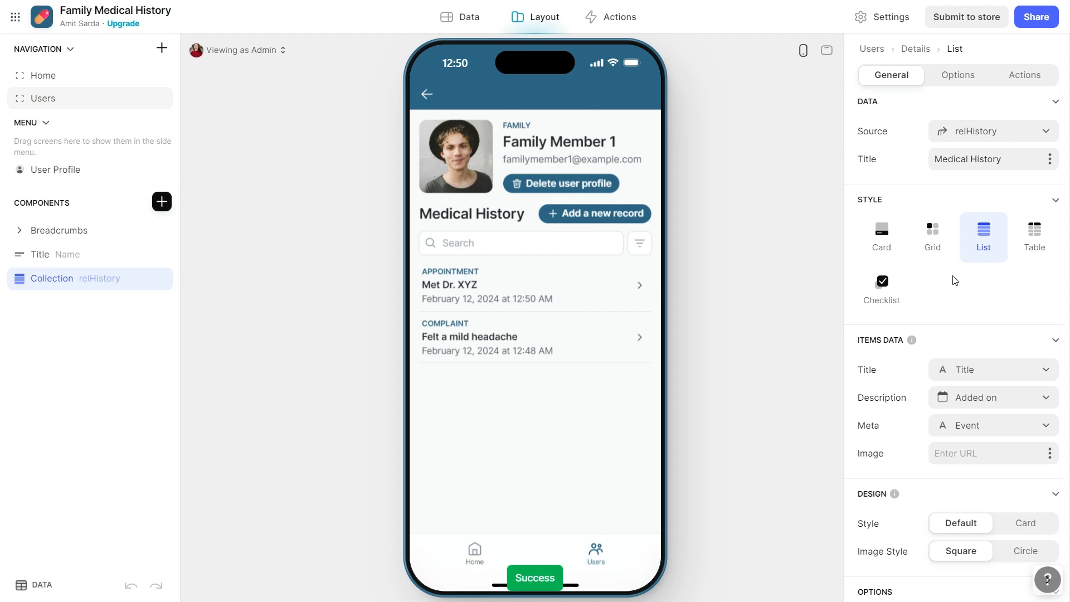
Submit a test Report record titled "CBC" with the description "Blood report"
click(610, 208)
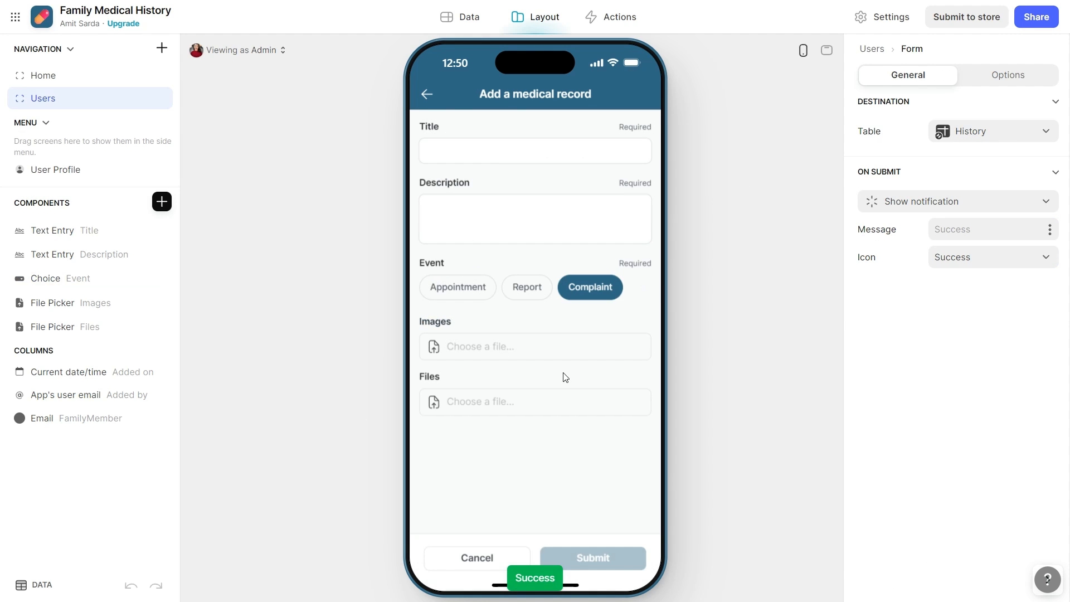
click(526, 287)
click(470, 150)
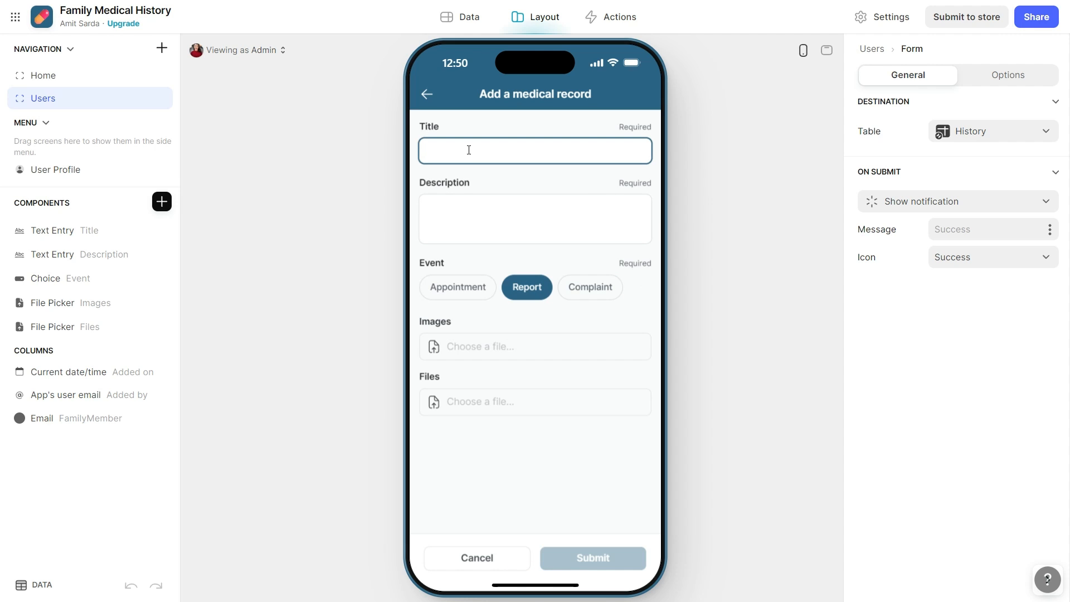
text(Complete)
double_click(469, 150)
click(469, 150)
double_click(468, 150)
text(CBC)
key(Tab)
text(Blood repor)
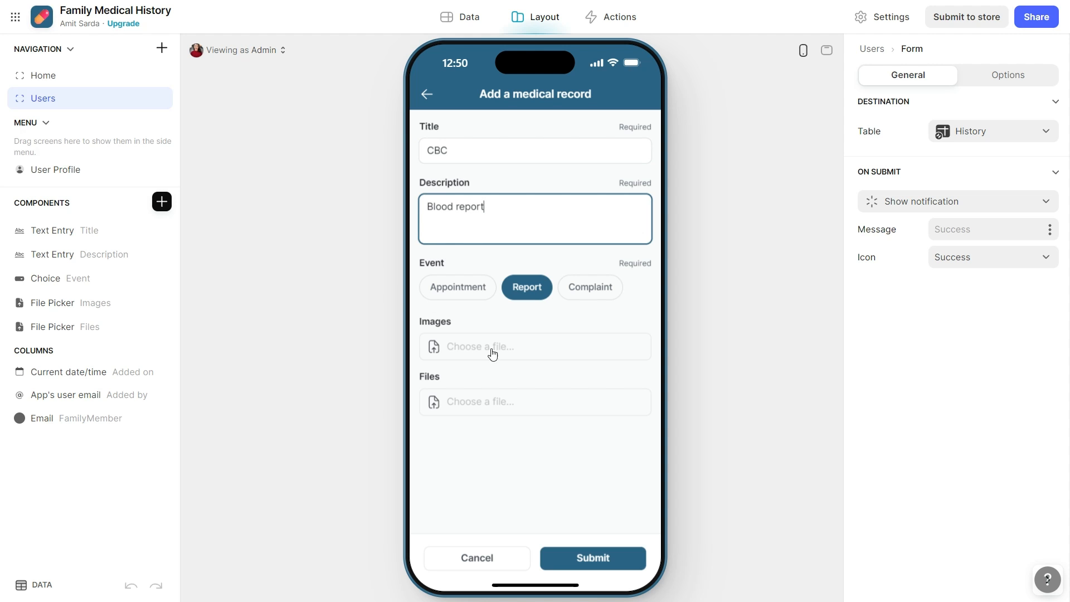
click(598, 561)
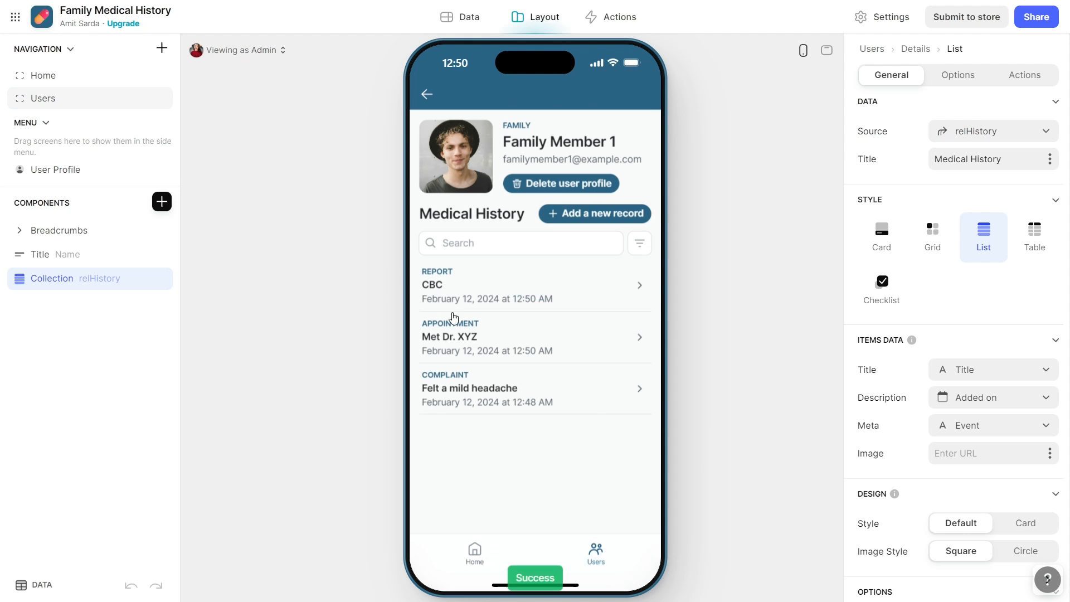
Filter the Medical History list in the preview to show only Report events
click(642, 245)
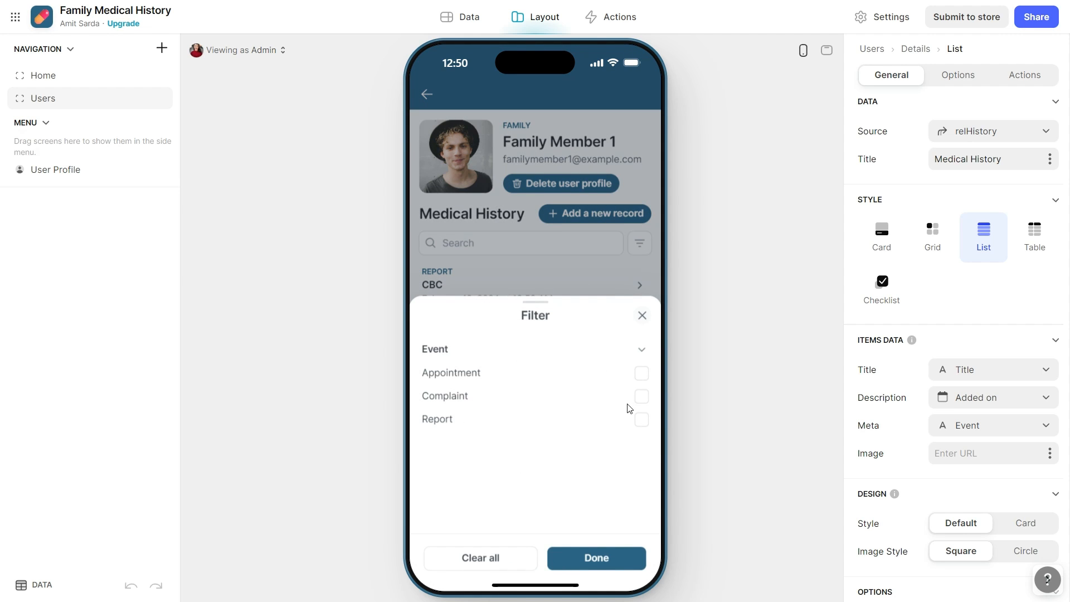
click(638, 421)
click(600, 559)
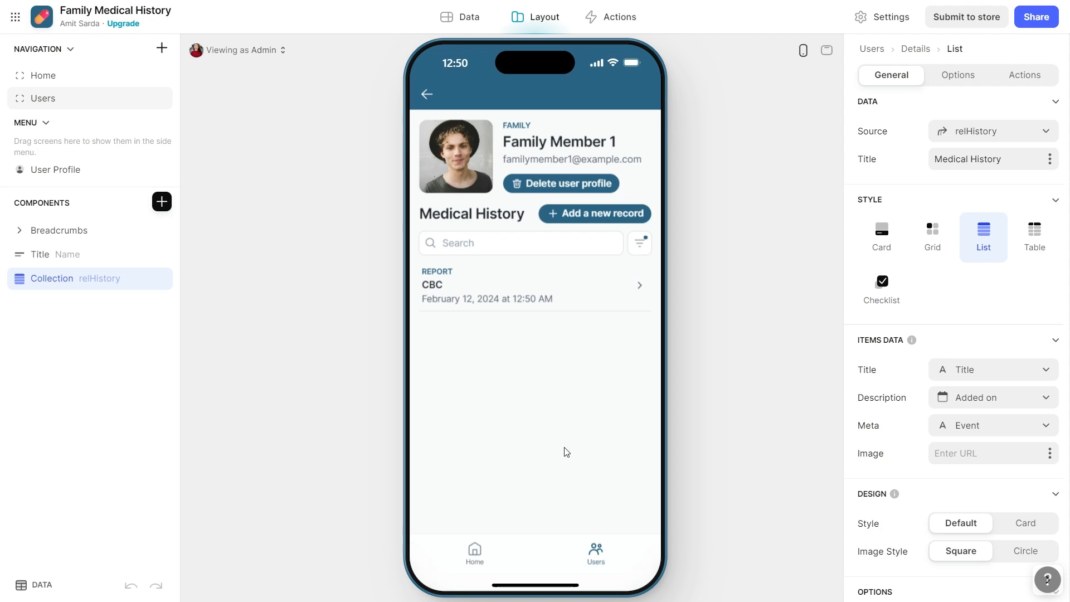
On the CBC record's details screen, set the Title component's emphasis to Event and its subtitle to Added on
click(520, 299)
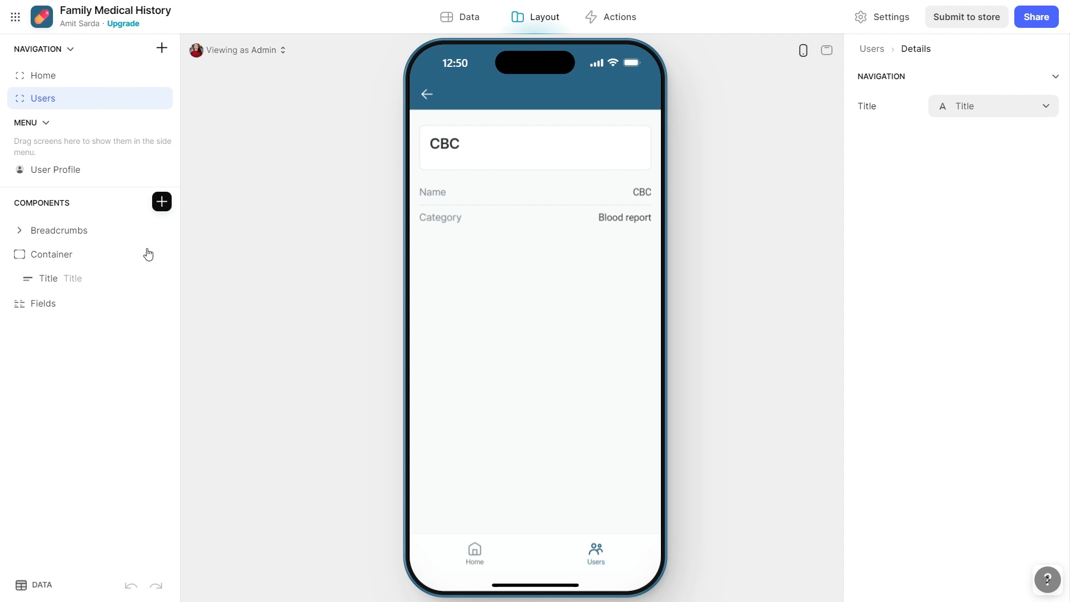
click(57, 278)
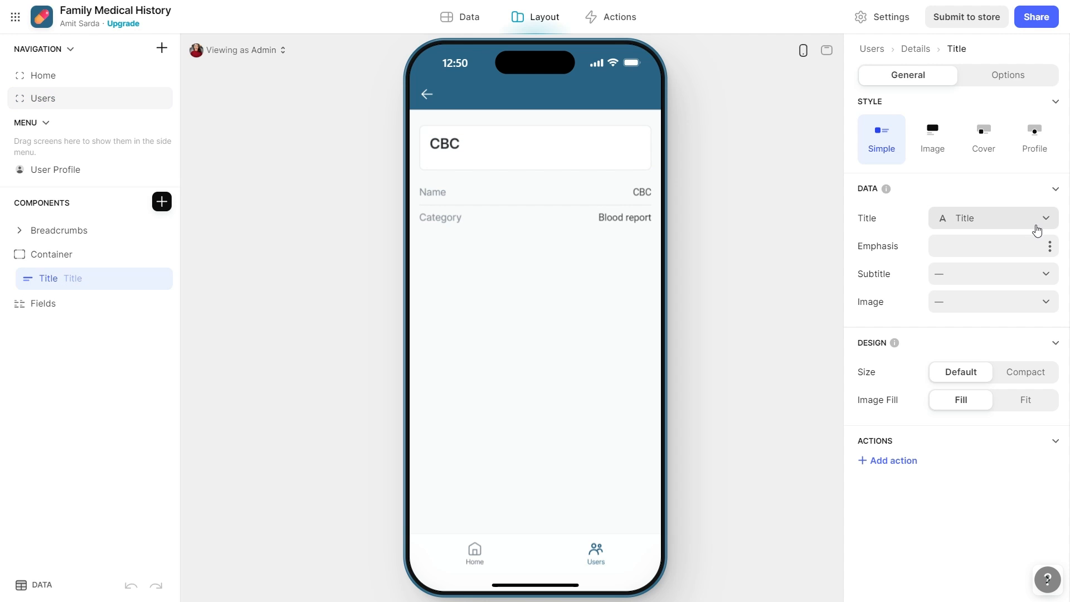
click(1049, 245)
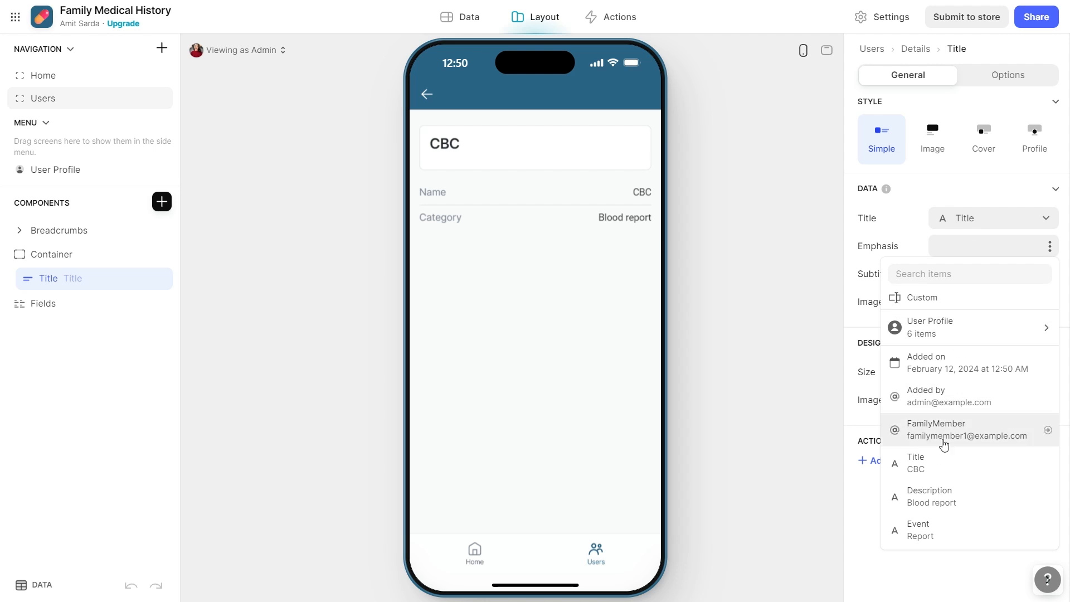
click(944, 530)
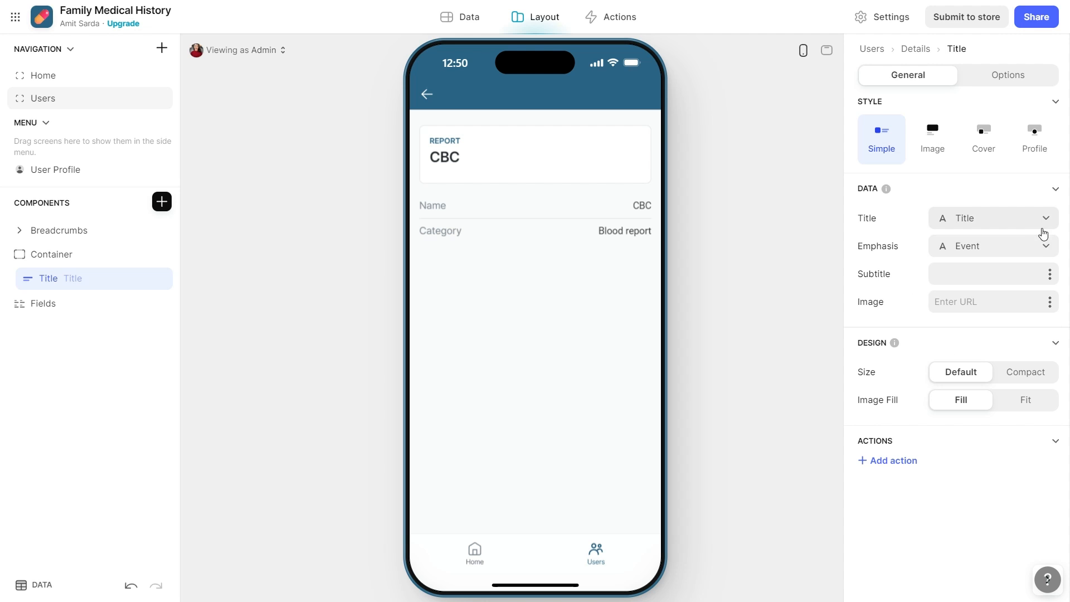
click(1049, 277)
click(950, 396)
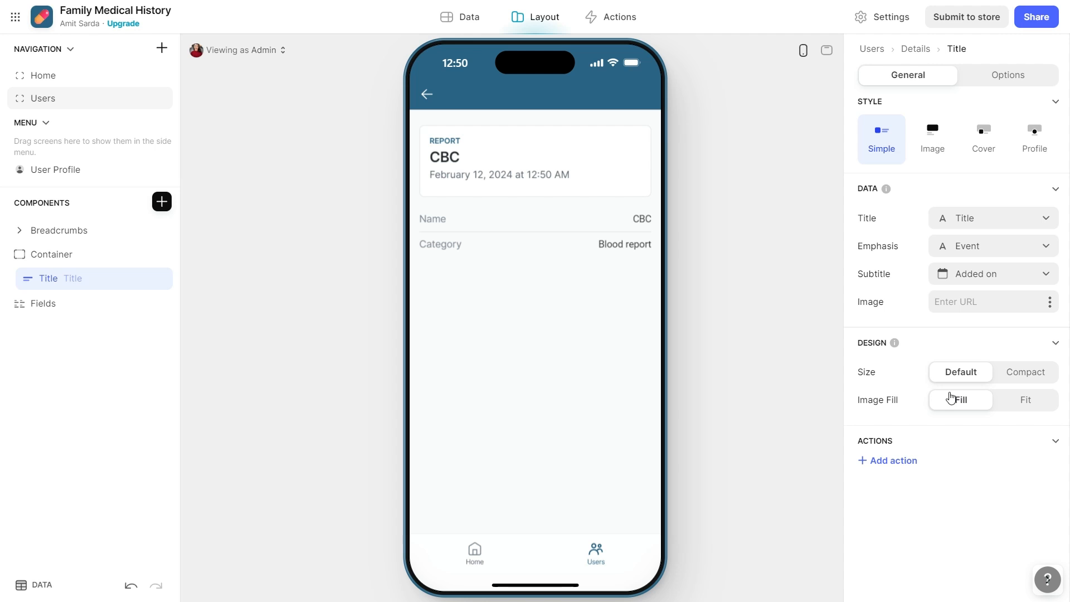
Move the Title component out of its container and remove the container from the record details screen
click(61, 258)
drag(74, 265, 66, 248)
click(161, 278)
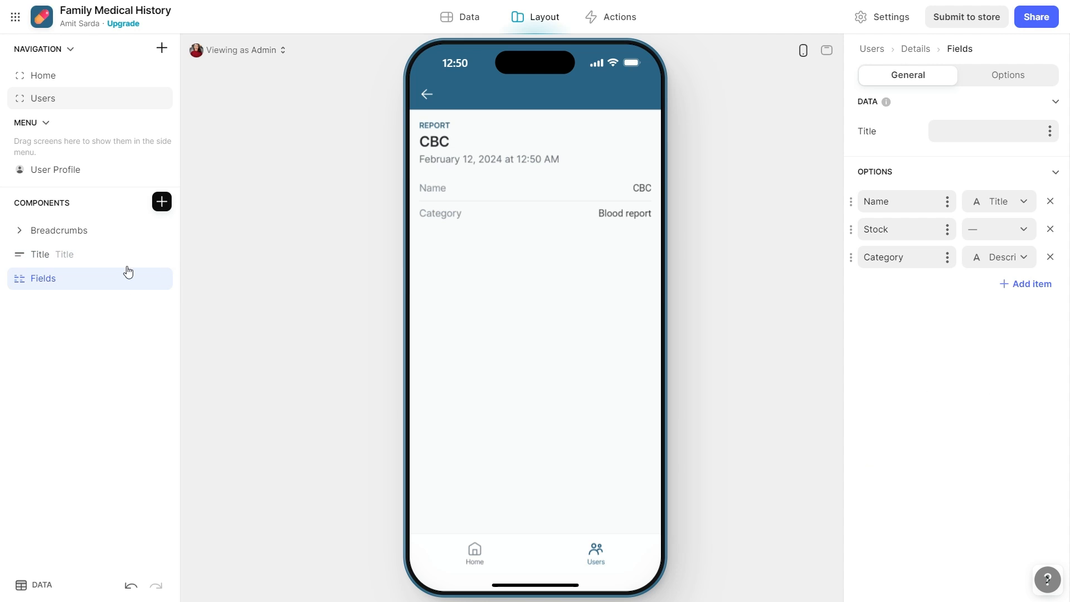
Delete the Fields component from the record details screen
click(76, 254)
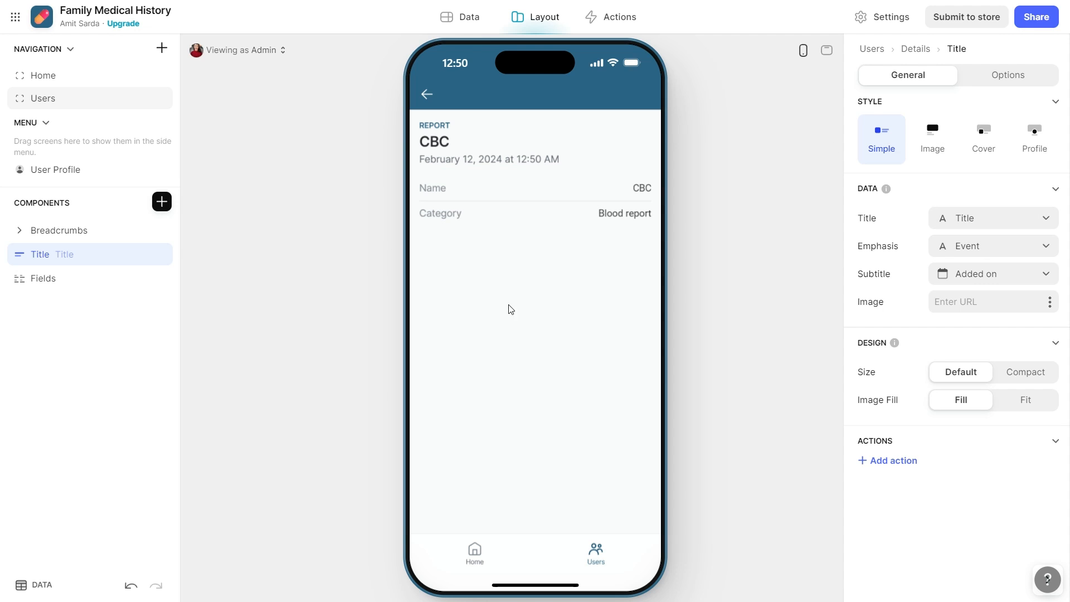
click(76, 279)
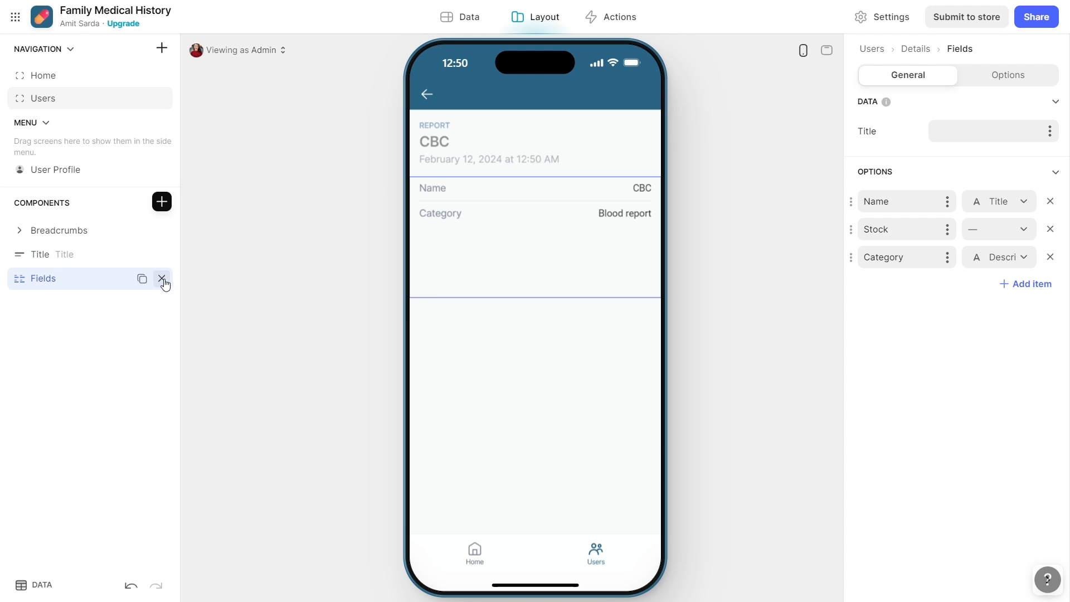
click(162, 279)
Add a Text component below the title on the record details screen and set its text to "Notes"
click(161, 202)
scroll(295, 269, down, 5)
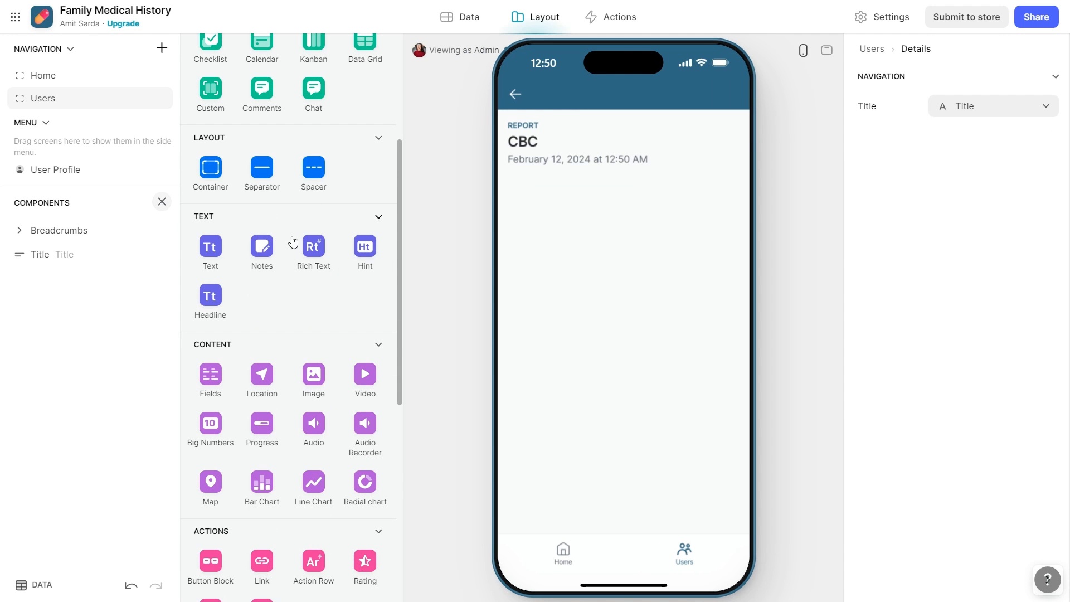
scroll(294, 232, up, 5)
click(210, 470)
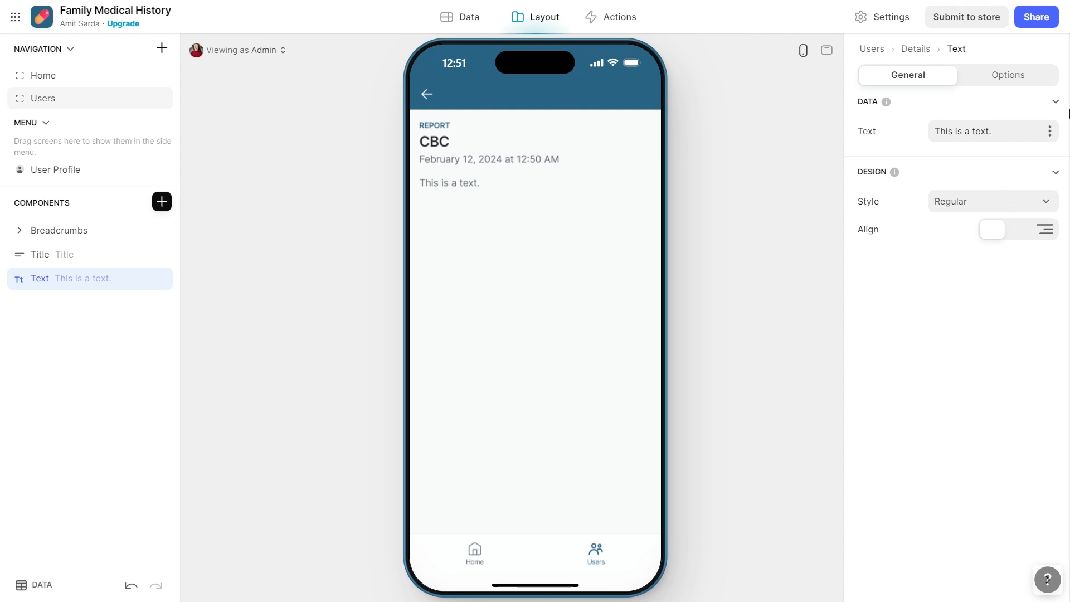
click(974, 209)
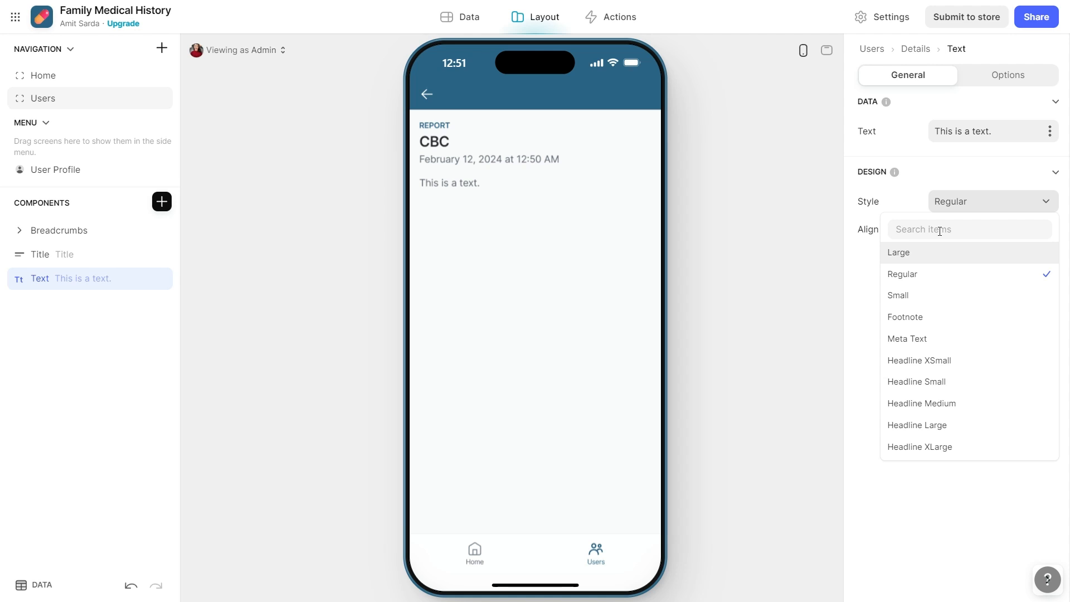
click(946, 275)
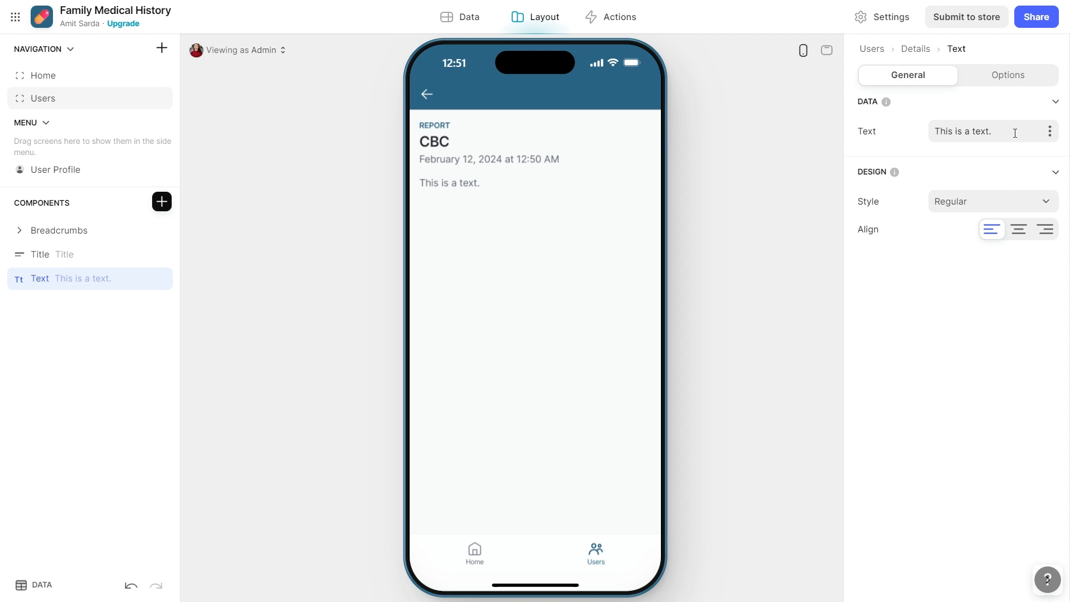
click(1015, 134)
text(Notes)
Style the Notes text as Headline XSmall and duplicate the component
click(966, 202)
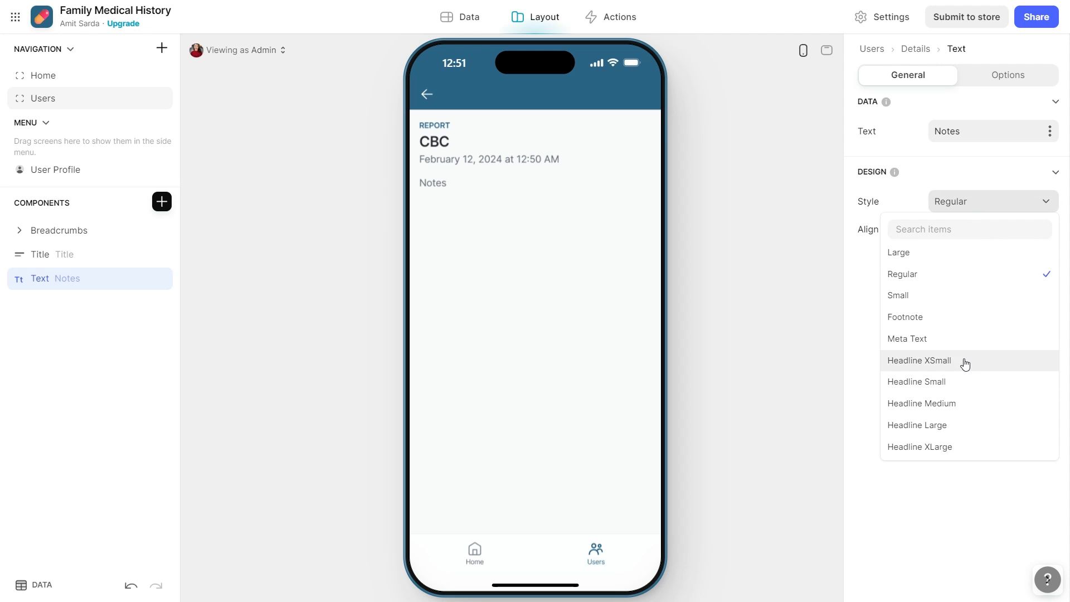
click(964, 362)
click(139, 278)
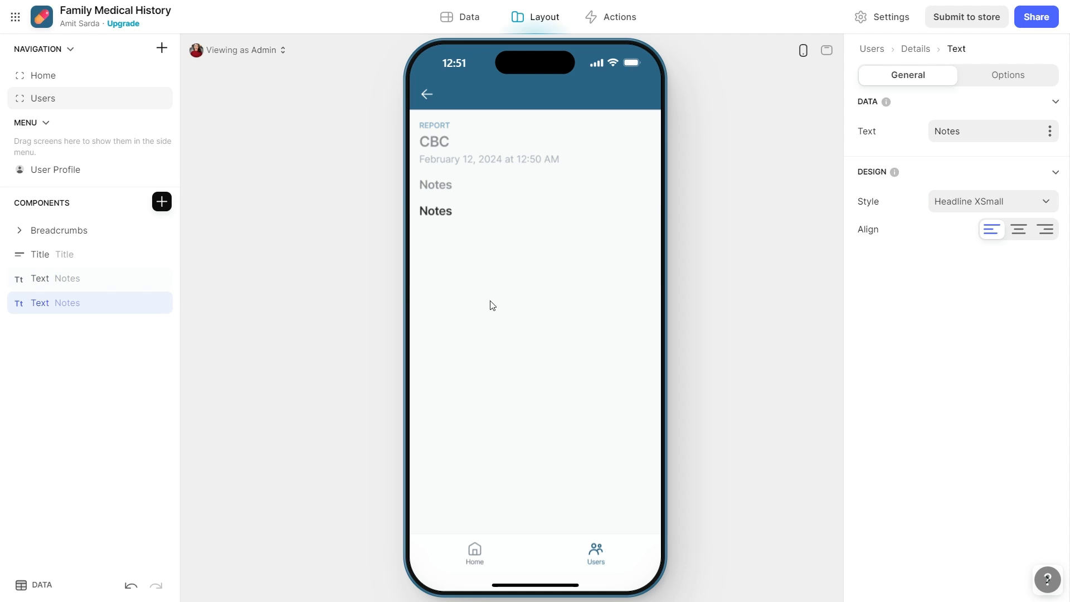
Bind the duplicated Notes text to the Description column and set its style to Regular
click(1042, 134)
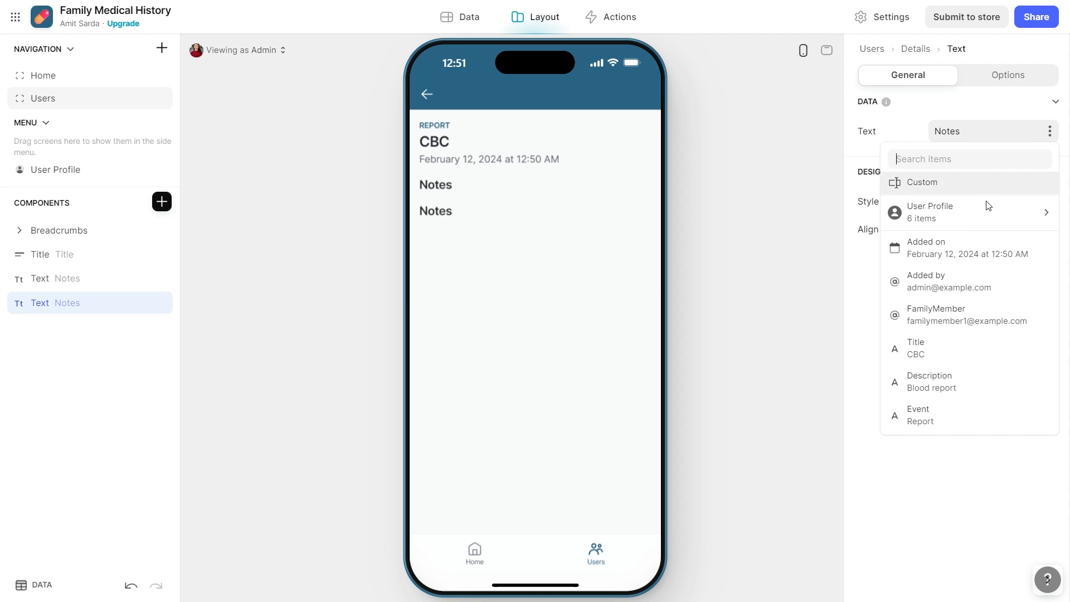
click(960, 384)
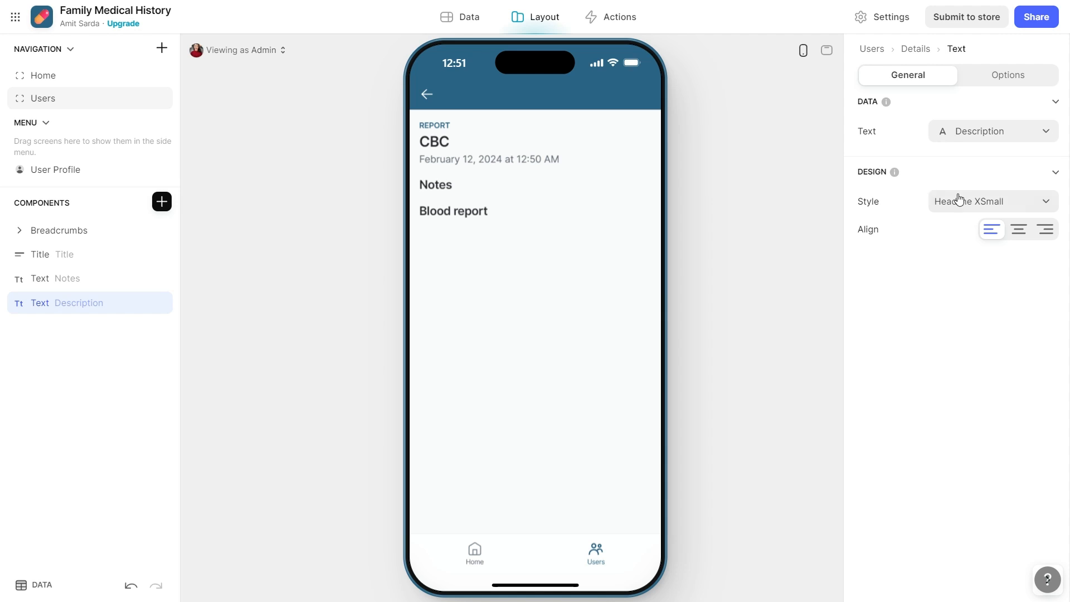
click(974, 203)
click(924, 273)
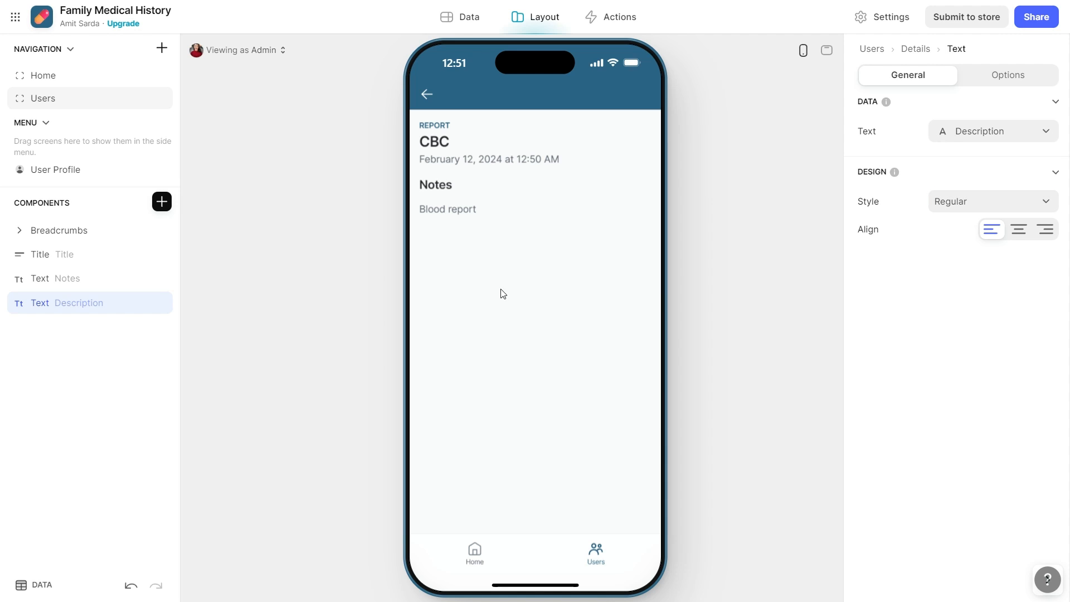
Add a Link component below the description on the record details screen and link it to the Images column
click(161, 201)
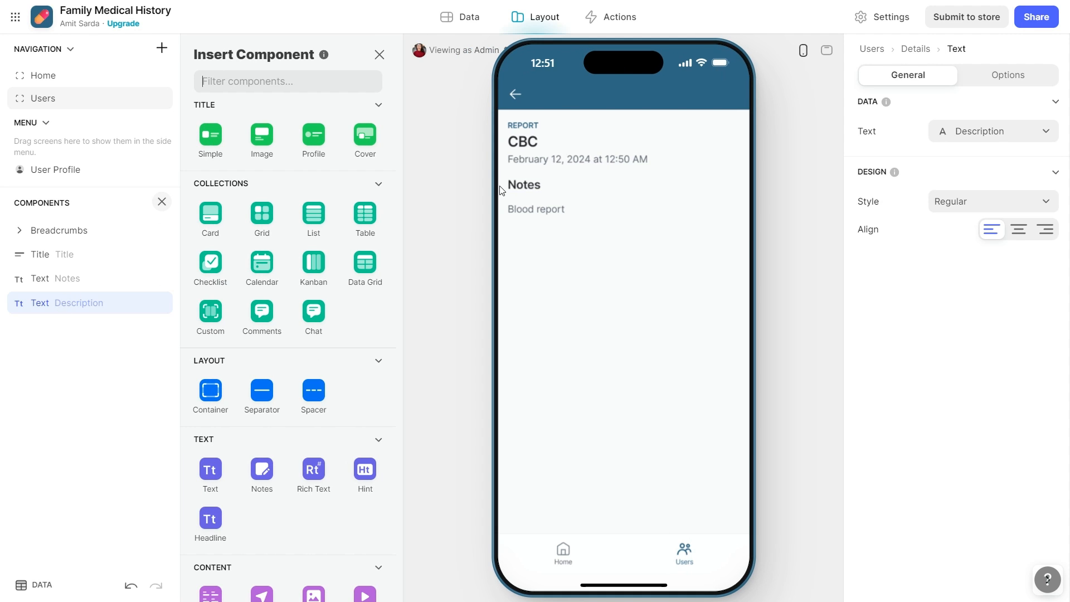
text(link)
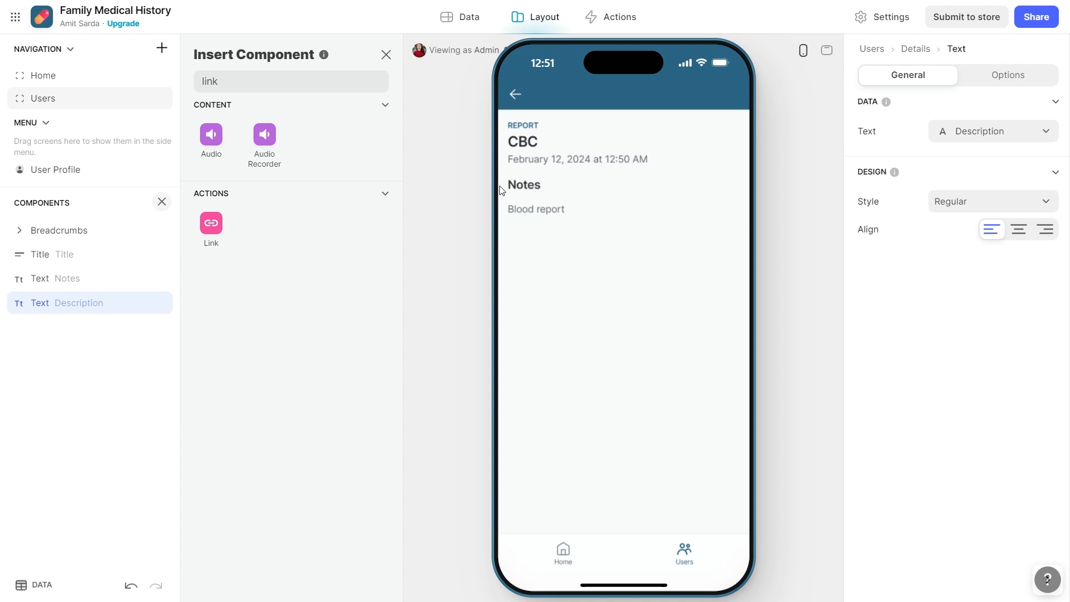
click(213, 224)
click(1050, 132)
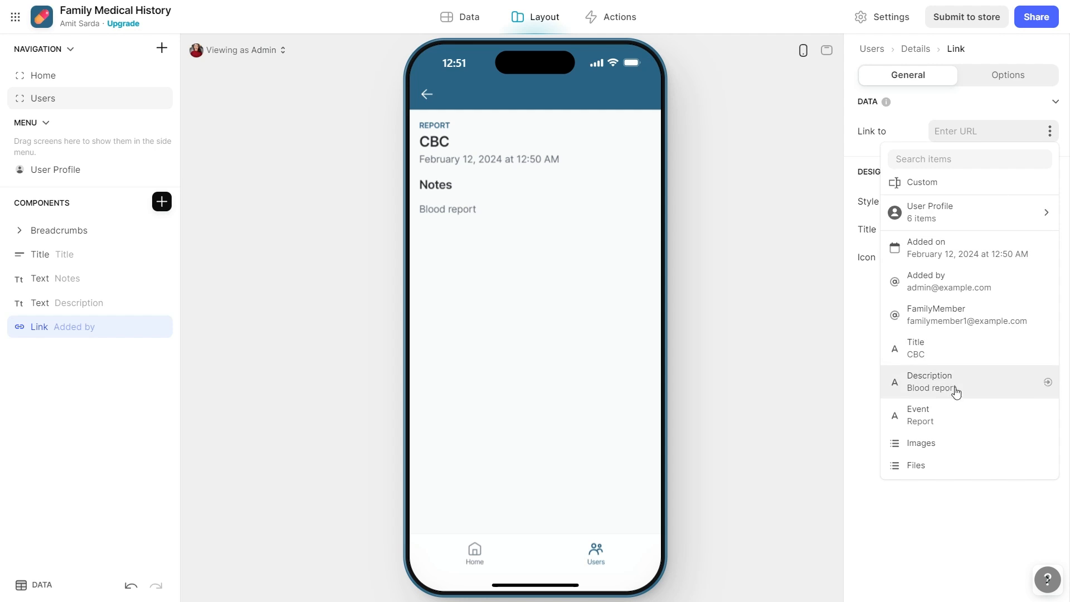
click(944, 442)
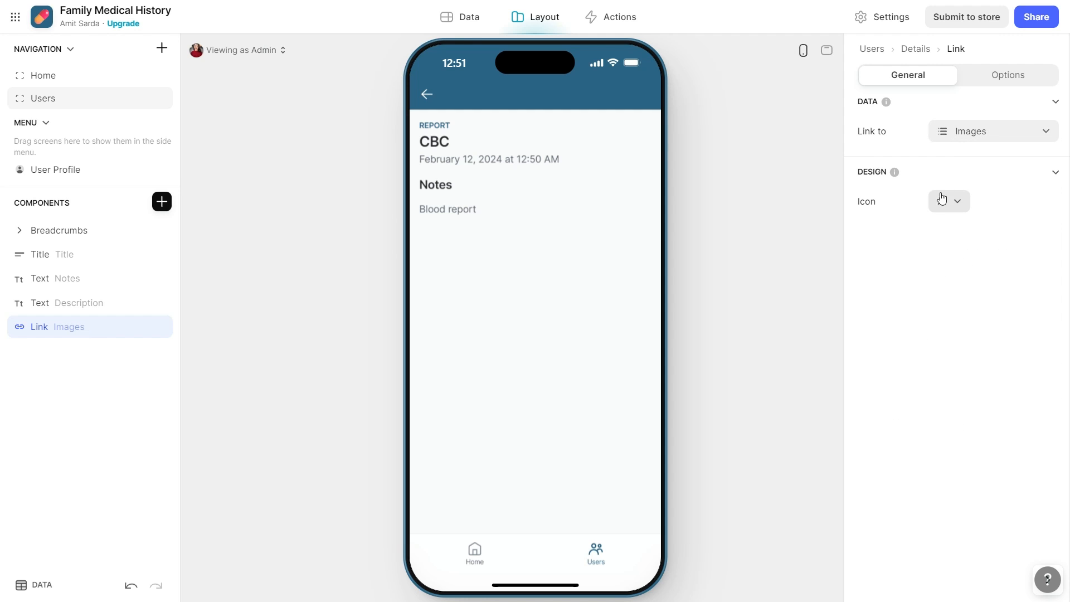
Duplicate the Images link component and link the copy to the Files column
click(140, 327)
click(999, 133)
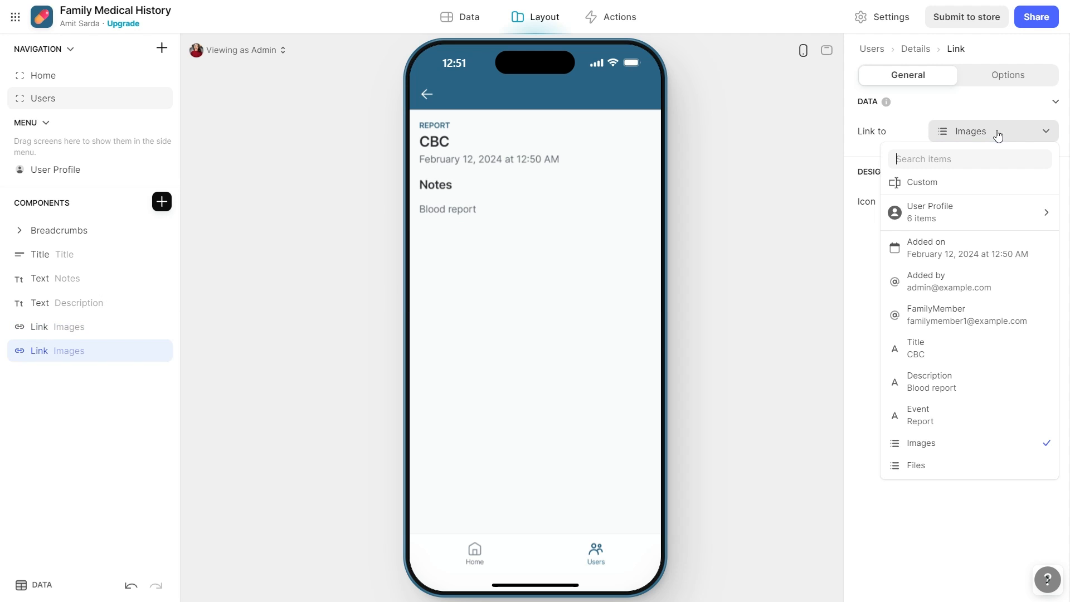
click(982, 465)
click(102, 403)
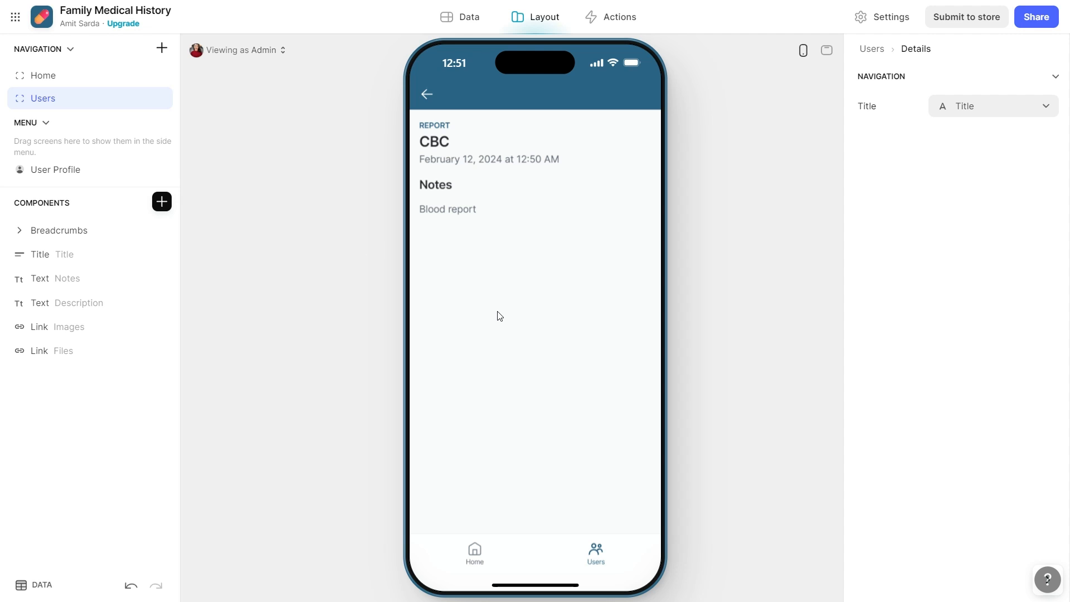
Start a new medical record for Family Member 1 with the title "Lab Report" and the event Report
click(427, 93)
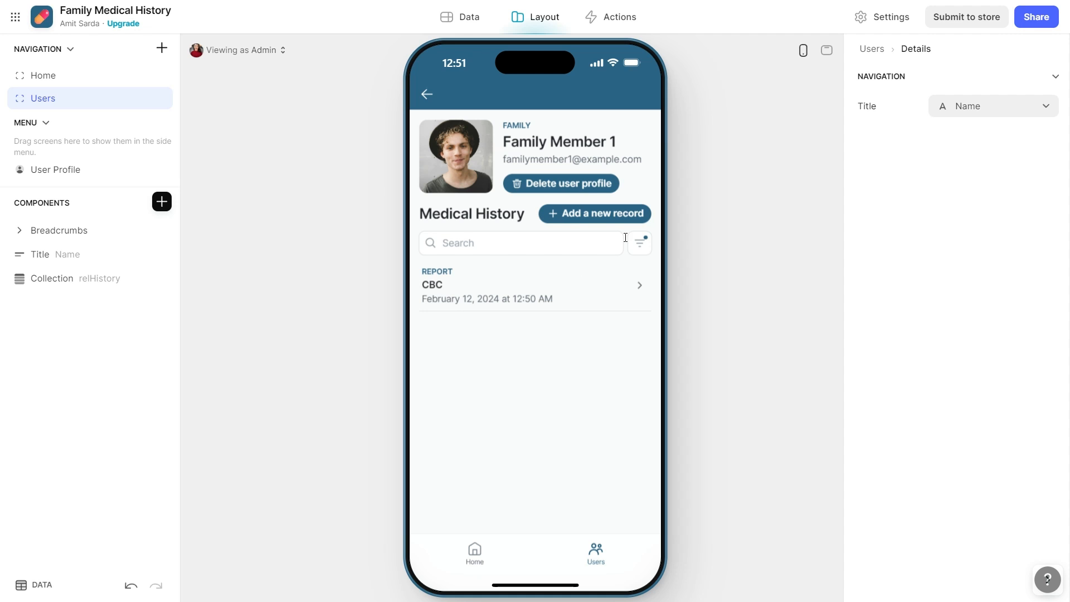
click(589, 215)
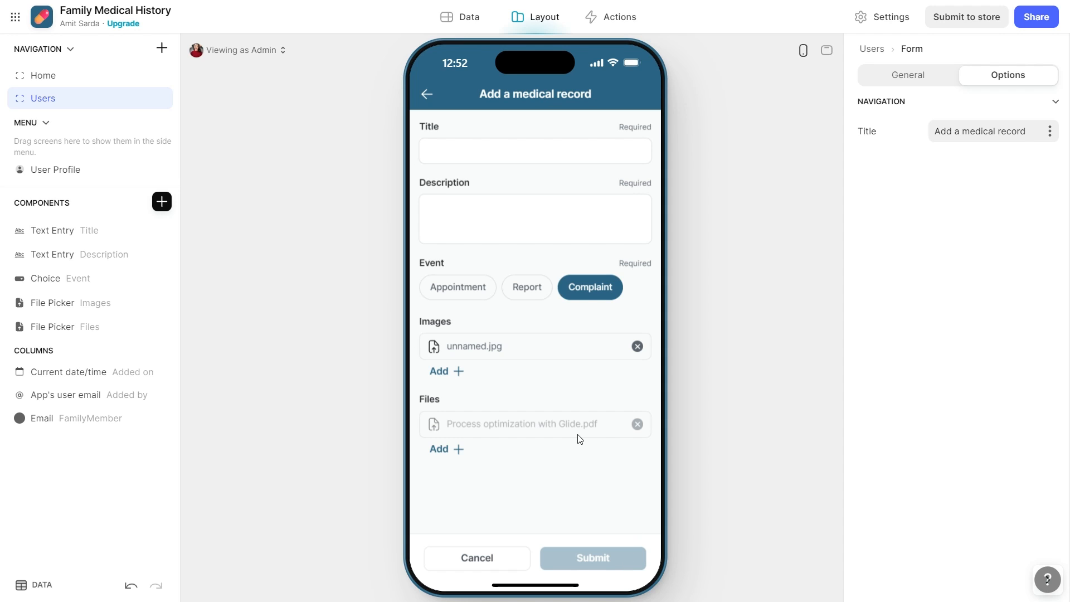
click(487, 154)
text(Lab Report)
key(Tab)
click(534, 287)
click(509, 226)
Change the title of the new medical record to "MRI Report"
click(495, 153)
key(ctrl+shift+Left)
key(ctrl+shift+Left)
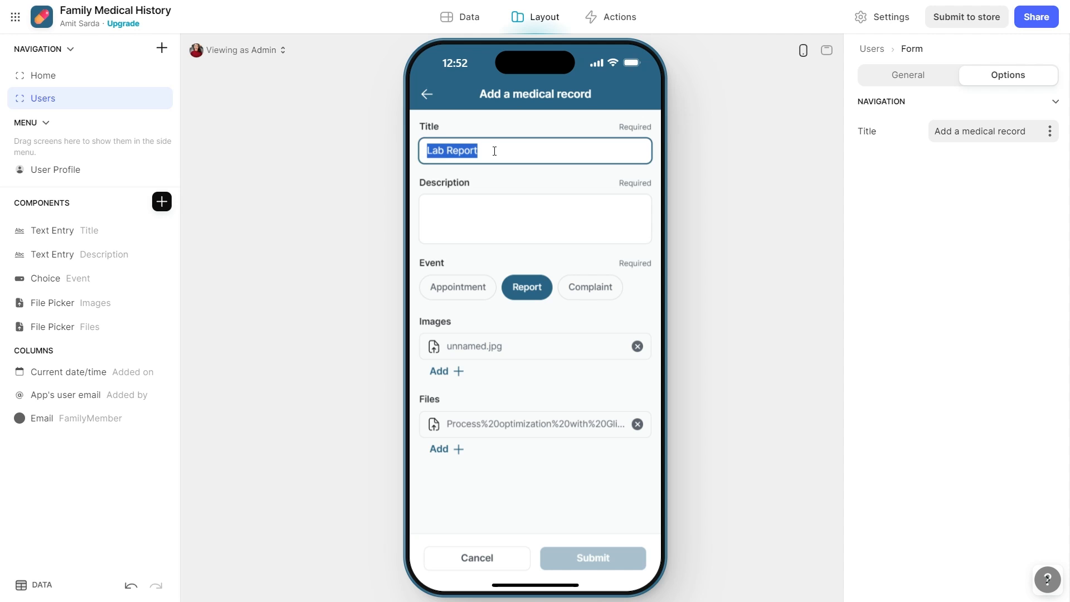
key(Left)
key(ctrl+shift+Right)
text(MRI)
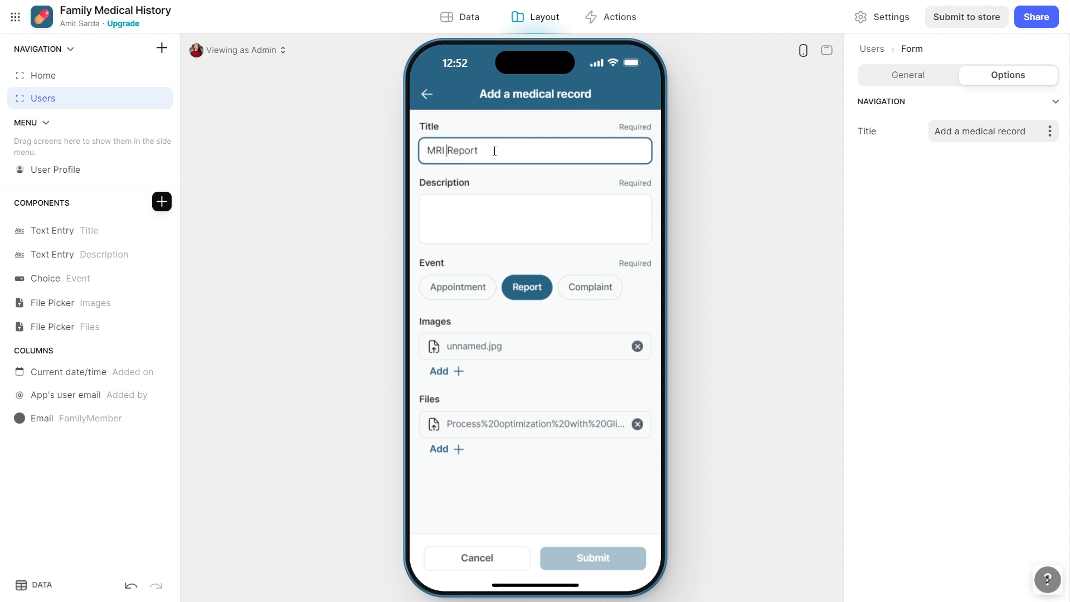
click(527, 498)
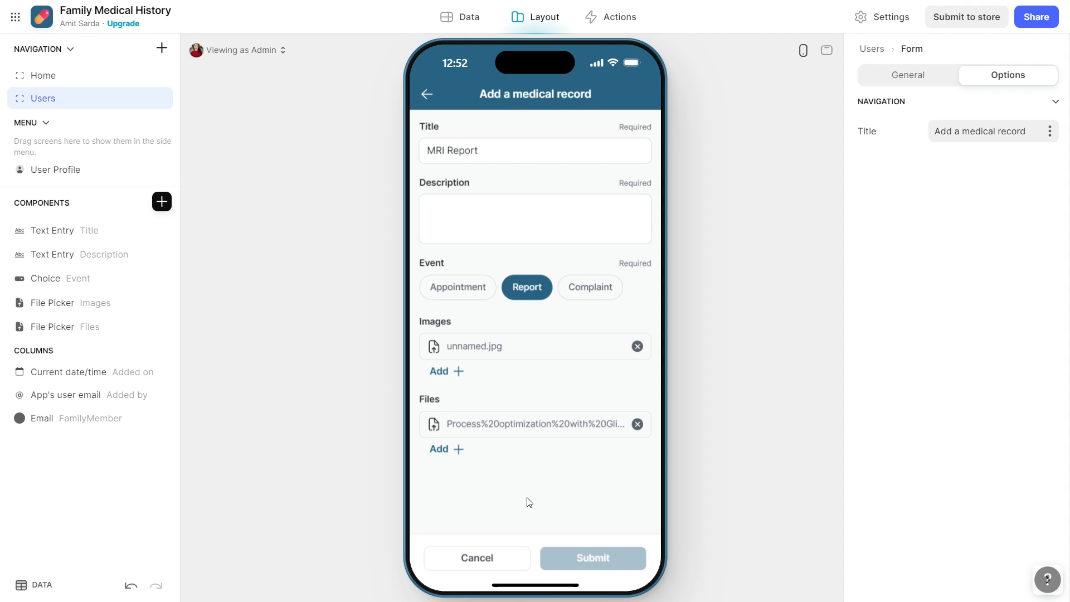
Submit the medical record with the description "MRI Report done at XYZ Diagnostics" and check its detail screen
click(471, 209)
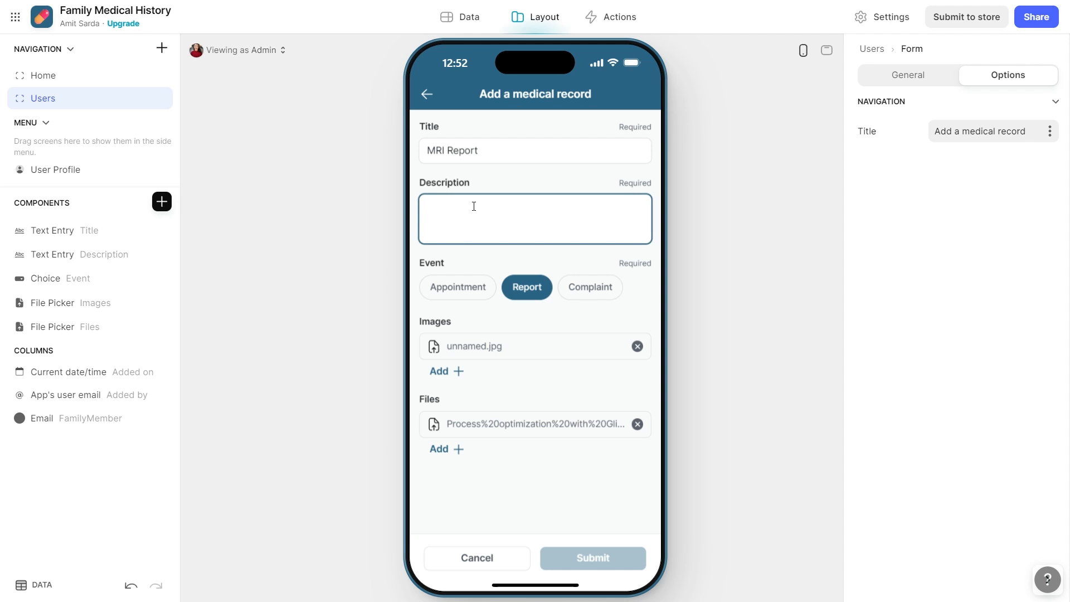
text(MRI Re)
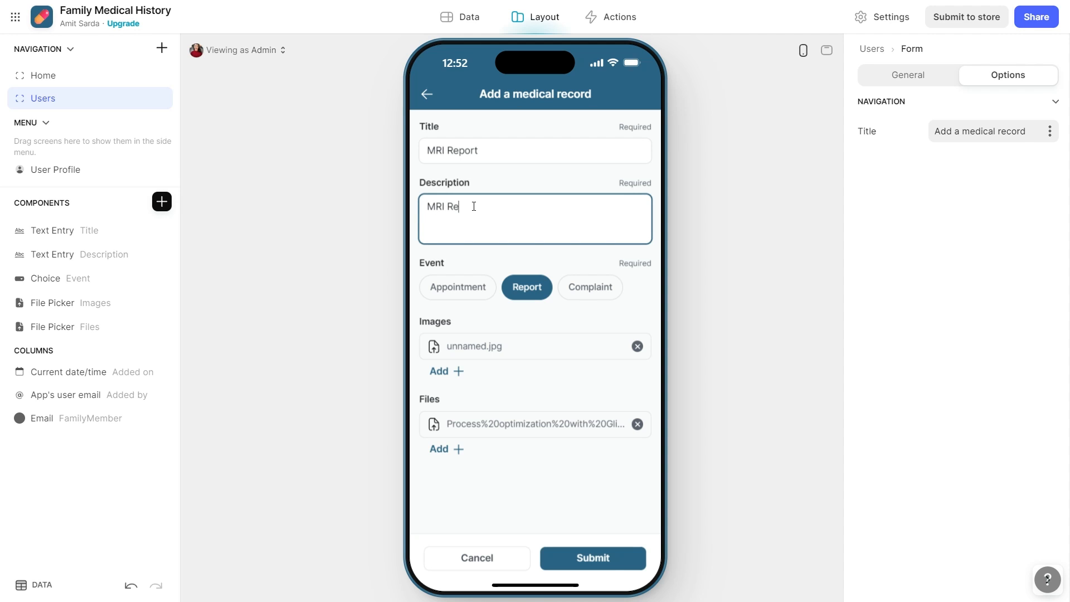
text(port done at XYZ Diagnostics)
click(624, 564)
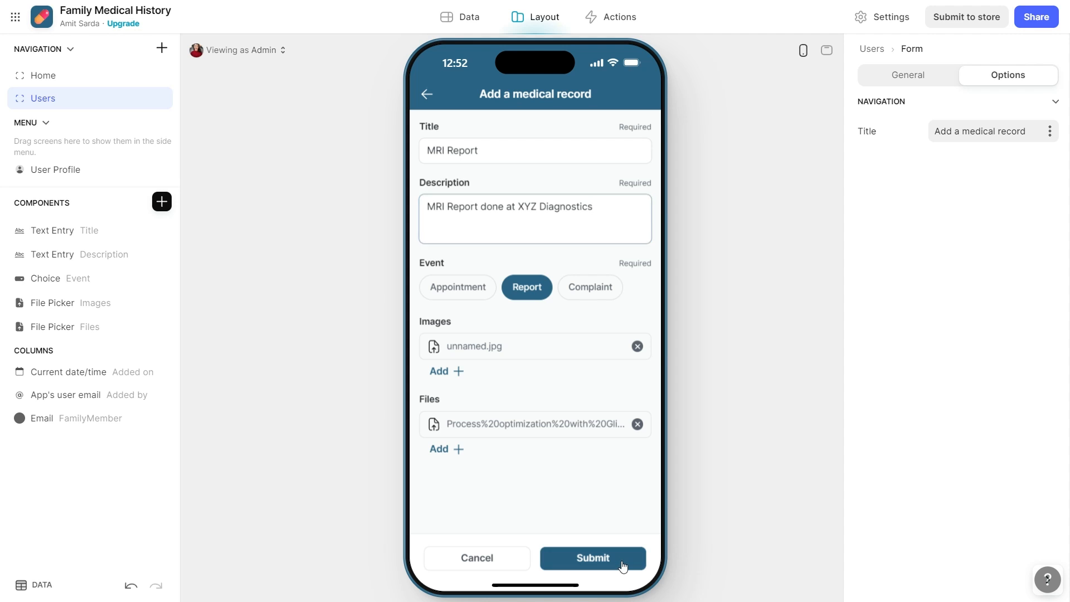
click(553, 295)
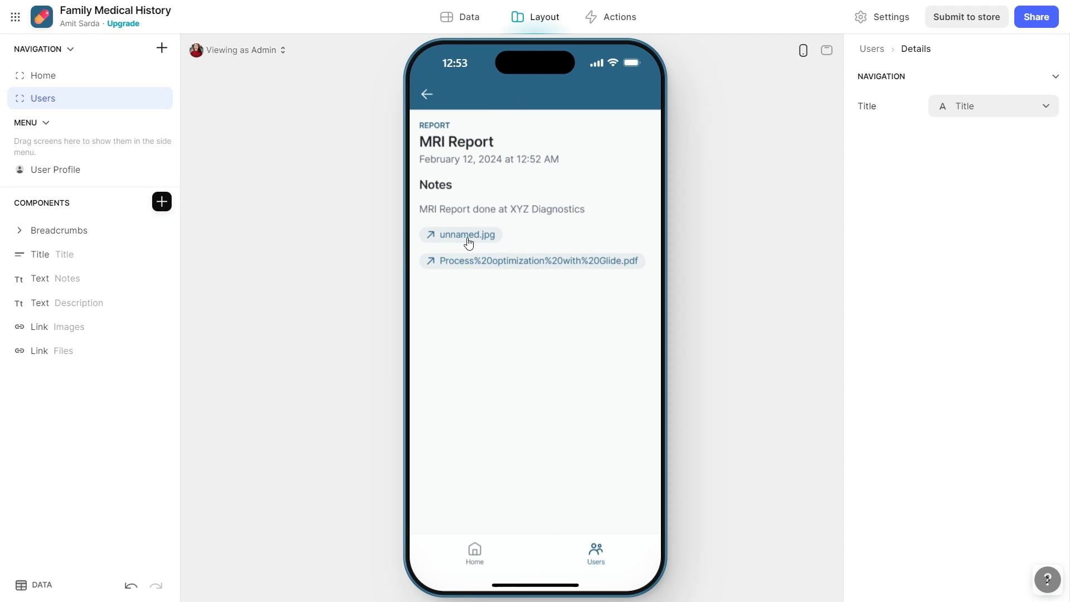
click(428, 96)
Delete the Home screen from the app's navigation
click(475, 560)
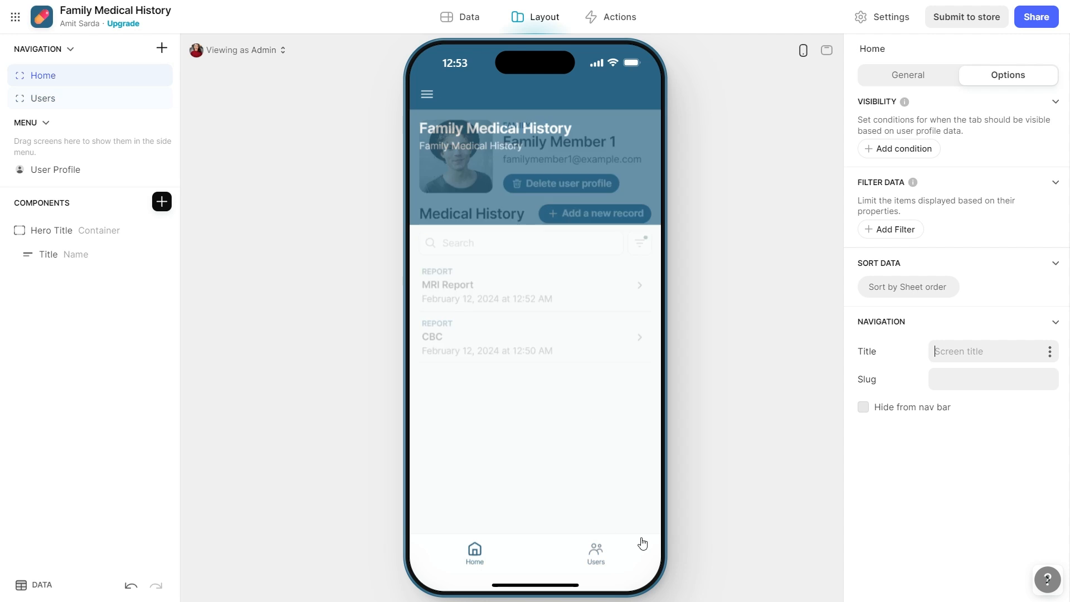
click(619, 547)
click(483, 557)
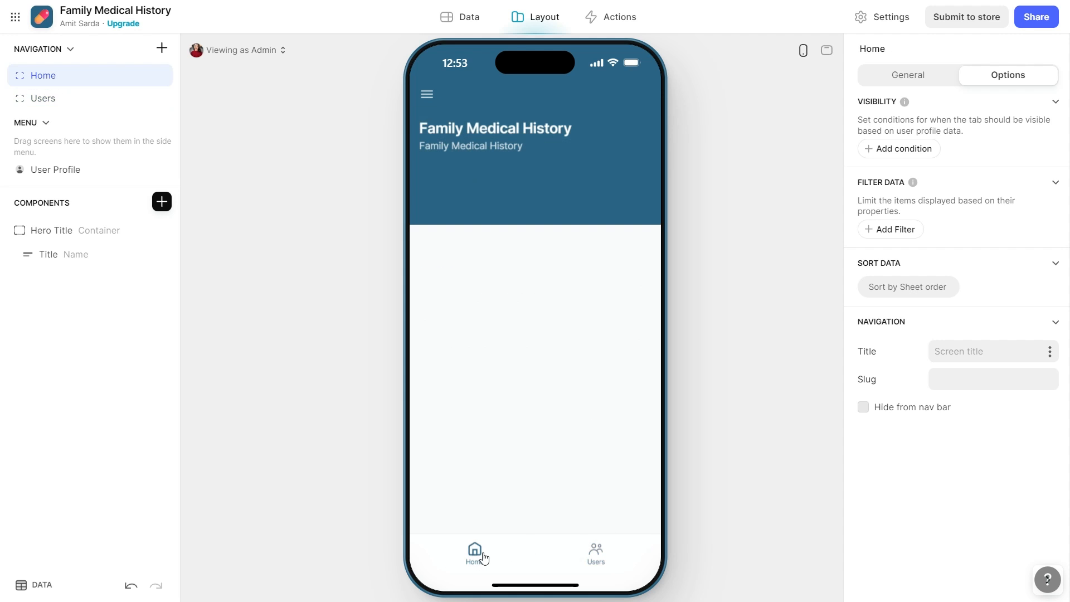
right_click(99, 79)
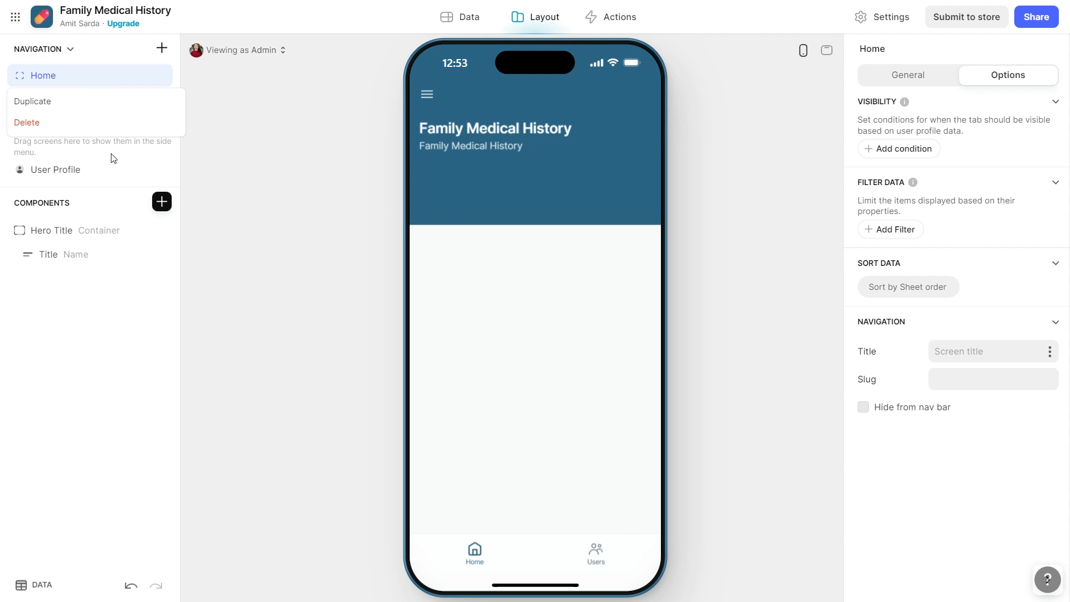
click(98, 124)
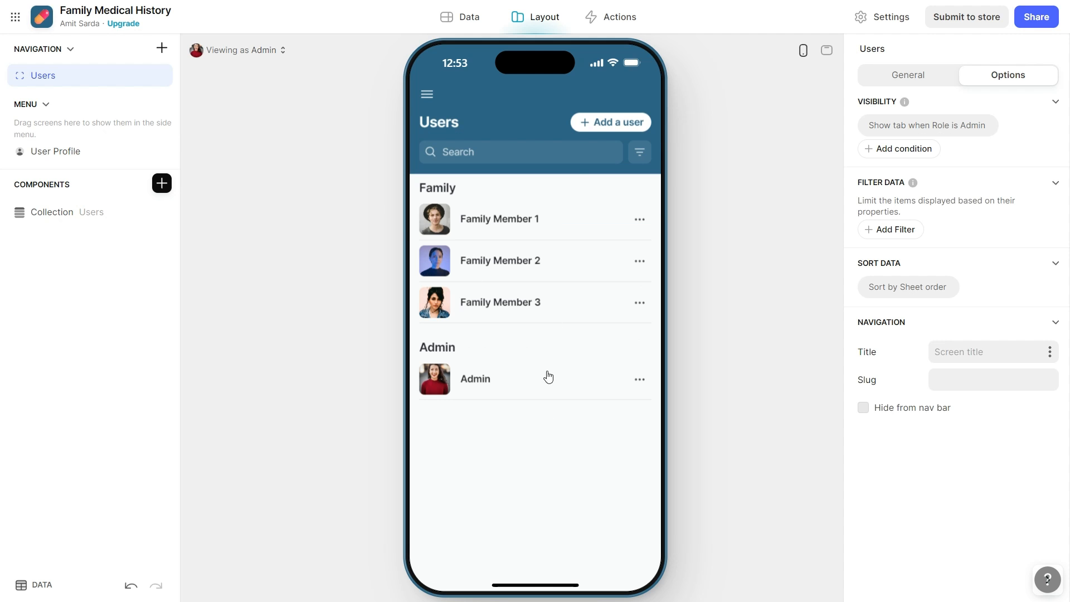
click(600, 126)
click(486, 319)
text(Faimly)
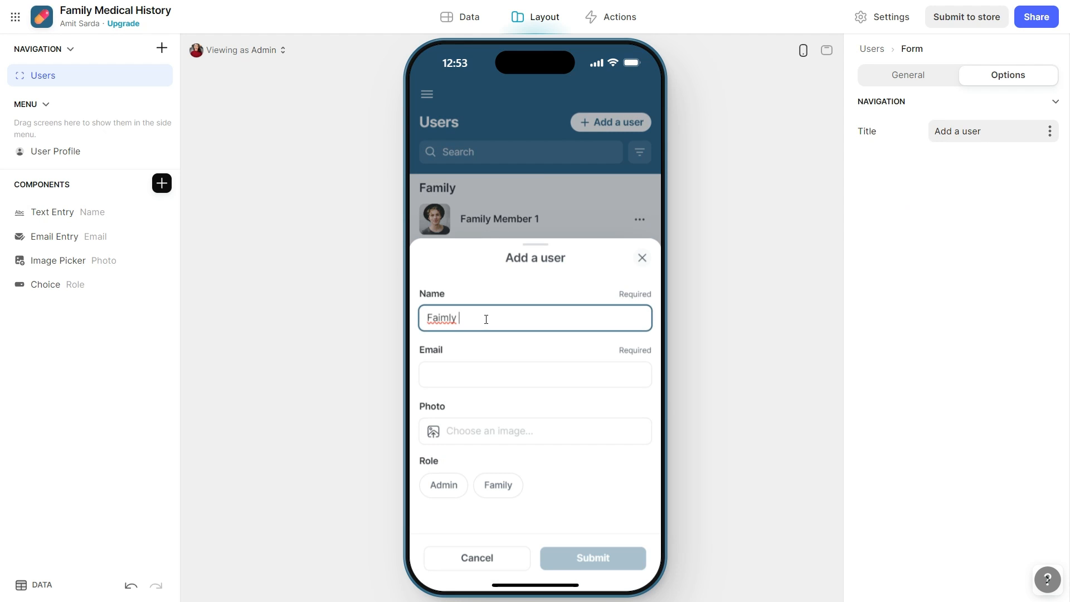
key(ctrl+a)
click(483, 566)
Copy all components of the Edit user profile form, opened from Family Member 1 in the Users list
click(639, 221)
click(594, 267)
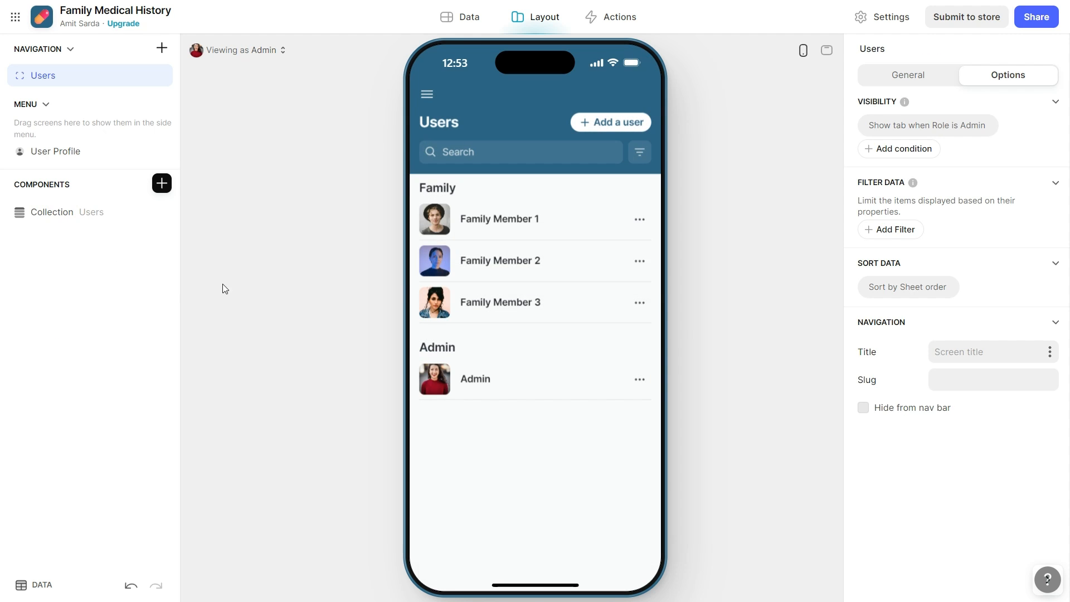
right_click(111, 263)
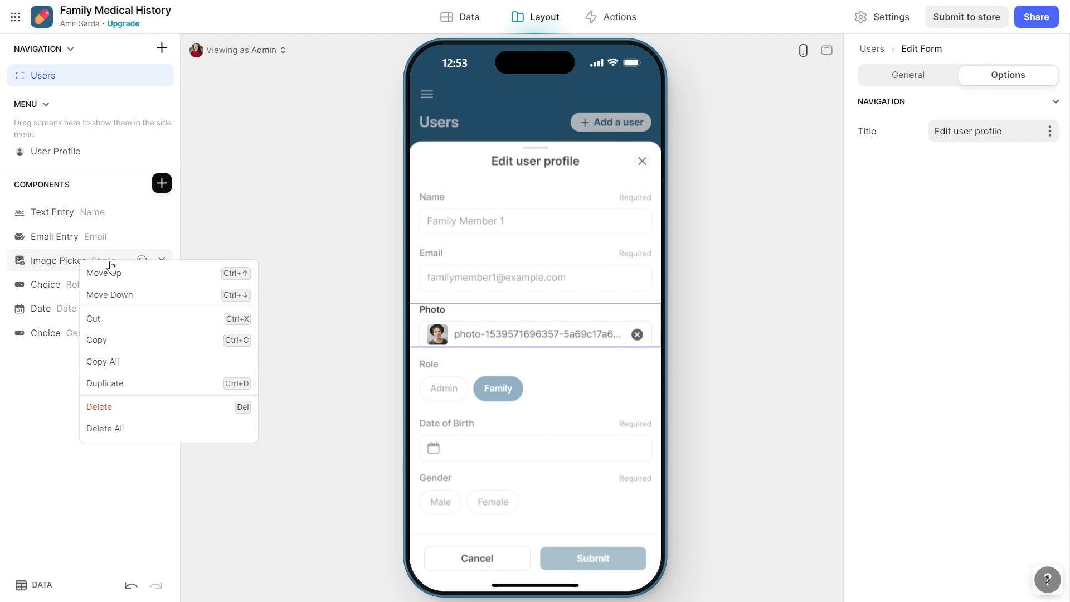
click(134, 361)
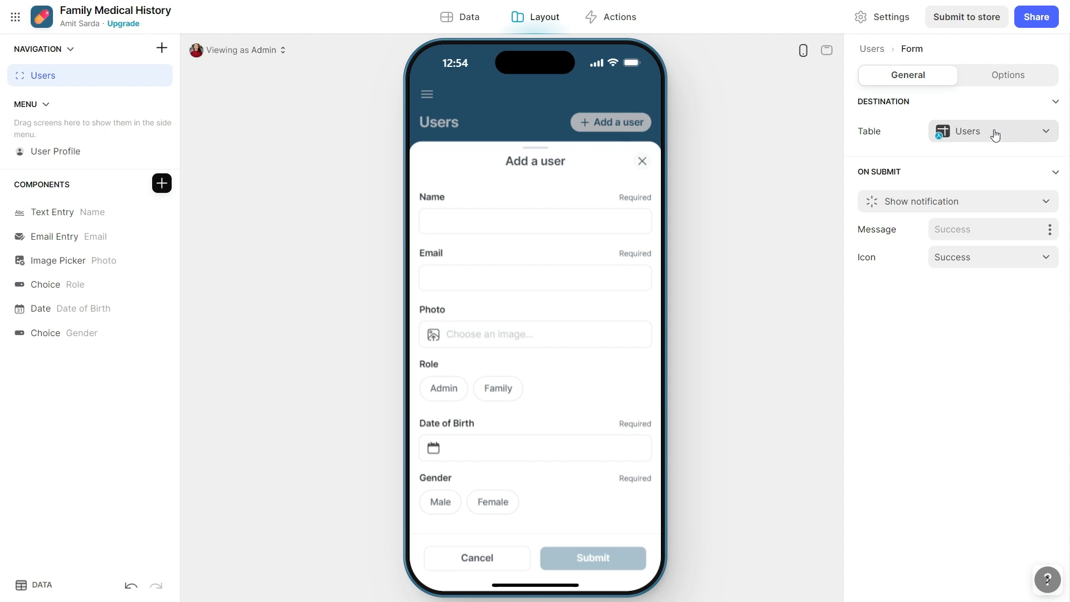
Set the default value of the Gender choice in the Add a user form to Female
click(48, 335)
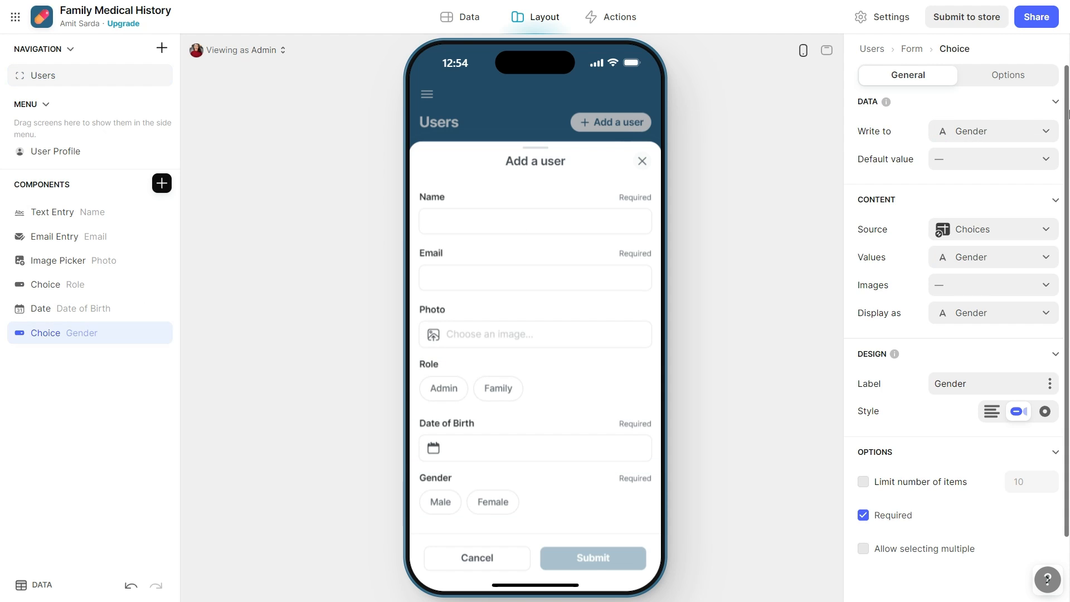
click(984, 159)
click(939, 233)
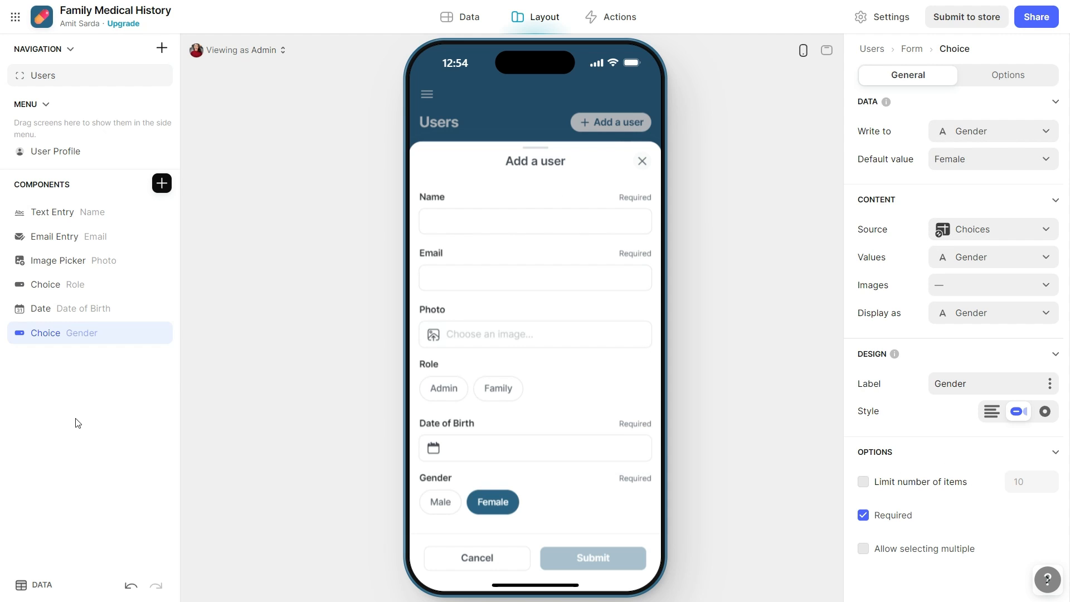
click(507, 243)
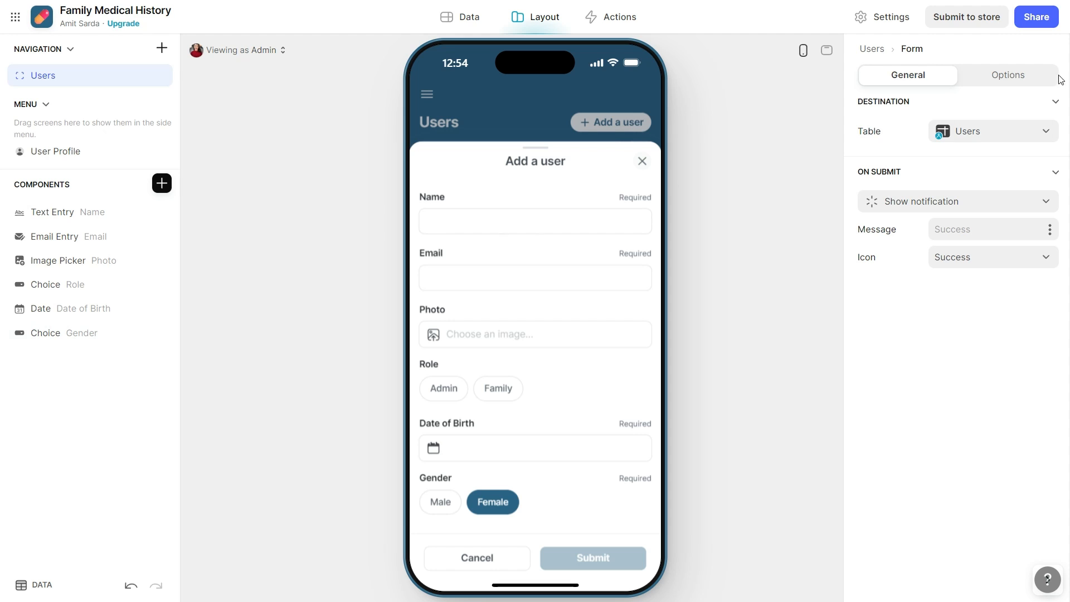
Retitle the Add a user form as "Add a family member" and close the form
click(1004, 79)
double_click(979, 134)
text(family member)
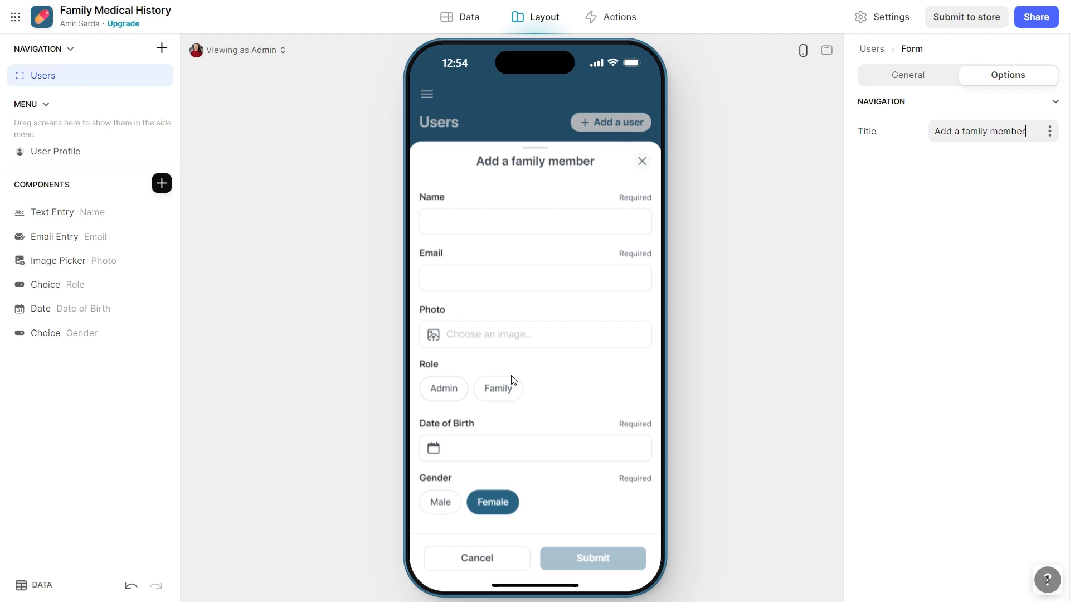
scroll(540, 369, down, 2)
click(639, 162)
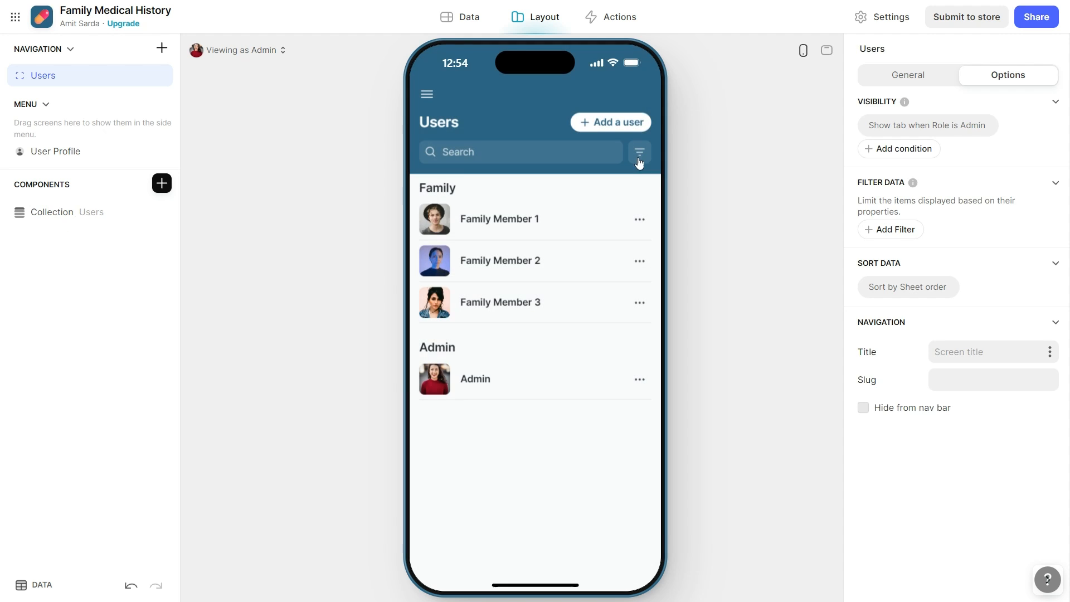
click(85, 216)
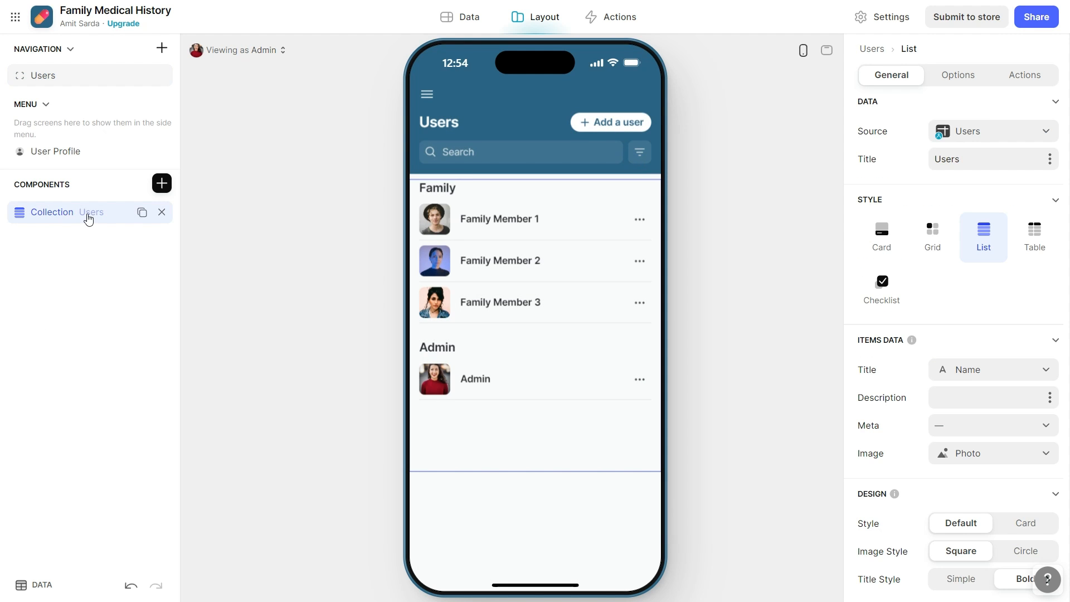
click(946, 75)
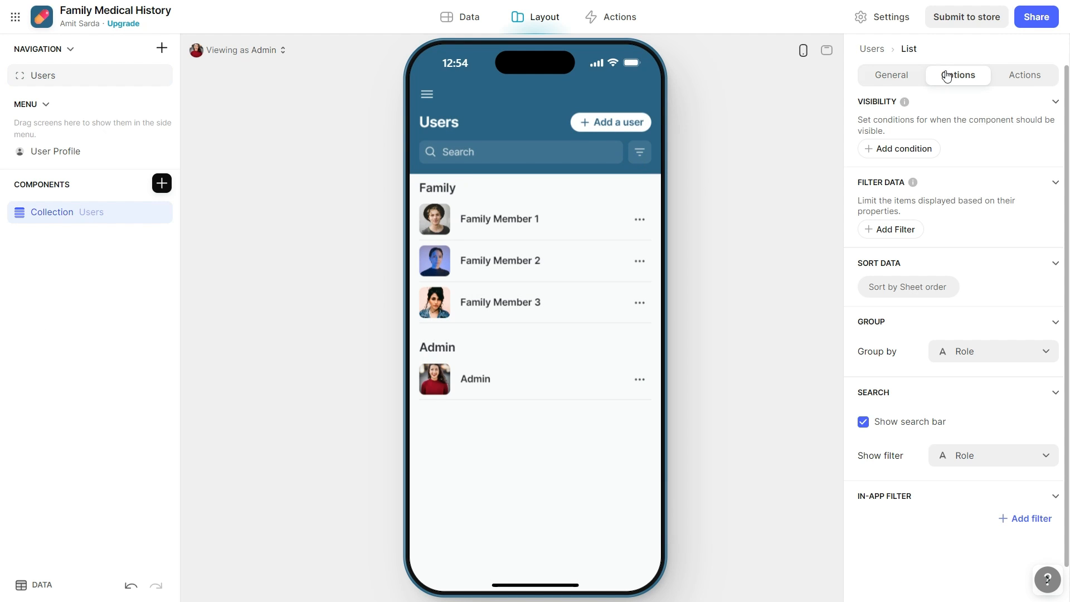
click(891, 76)
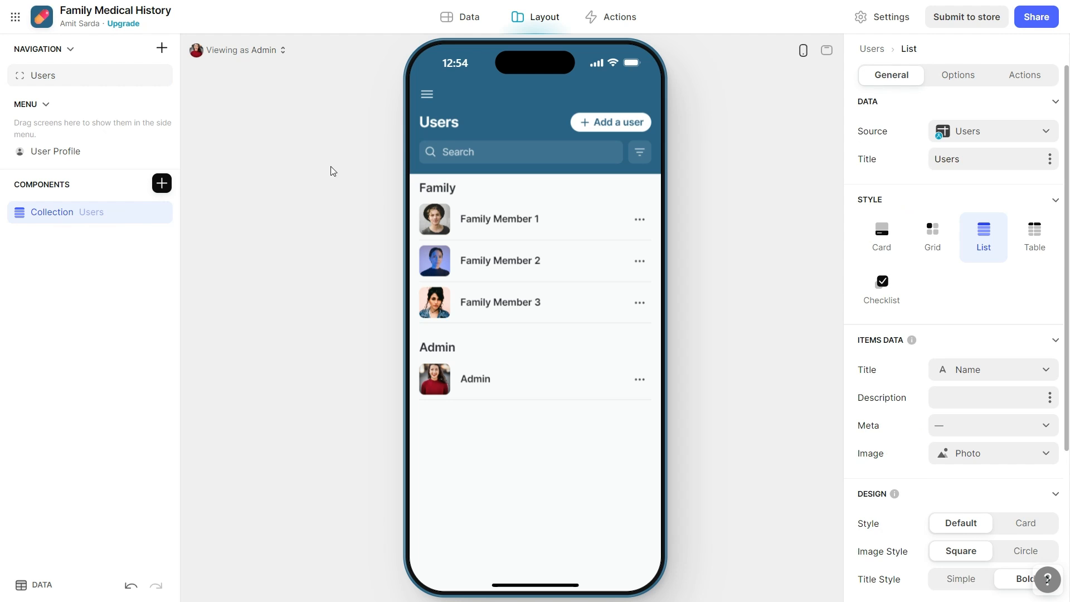
Switch the app preview to view it as Family Member 1
click(239, 51)
click(277, 149)
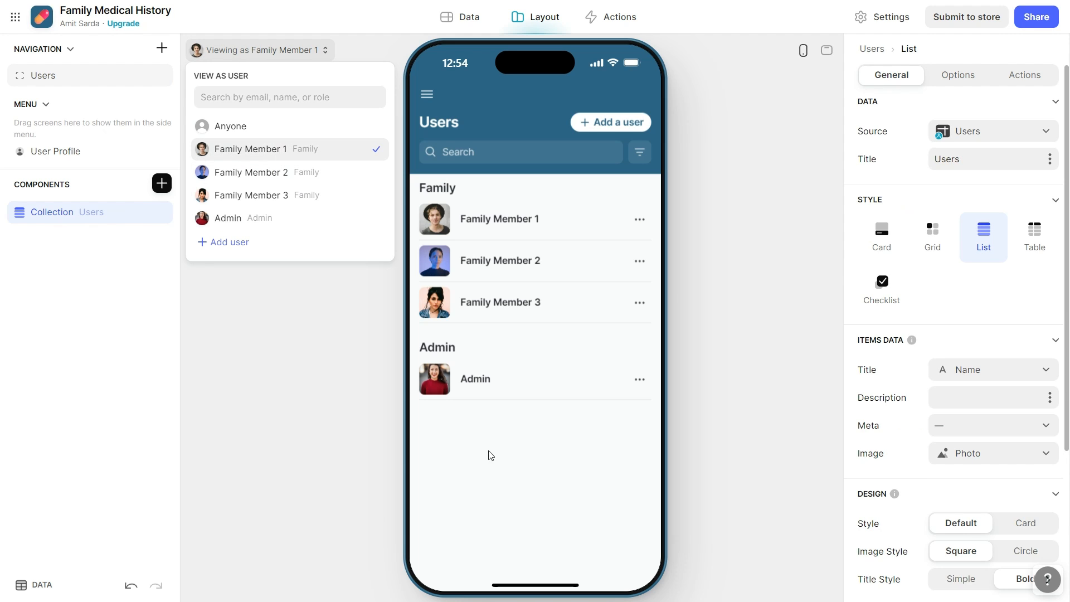
Preview the hidden Users screen anyway and remove its "Role is Admin" visibility condition
click(529, 342)
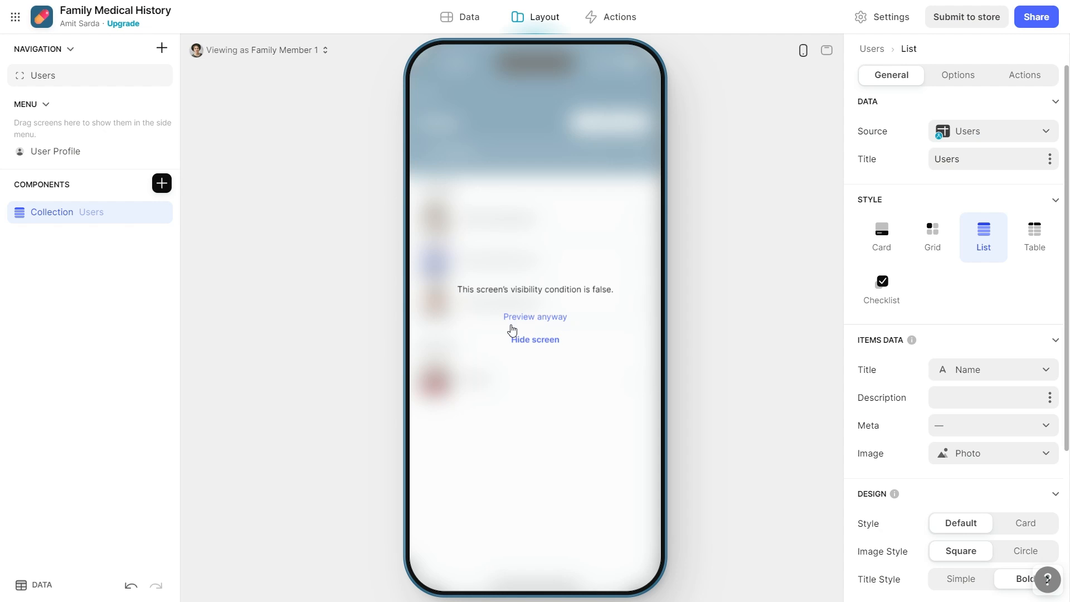
click(542, 318)
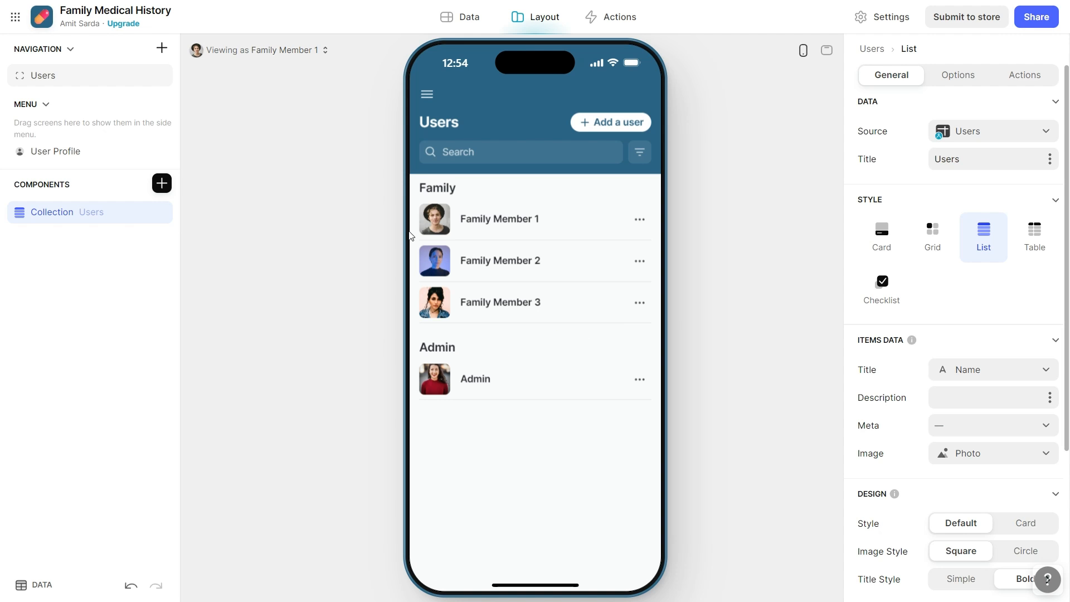
click(43, 263)
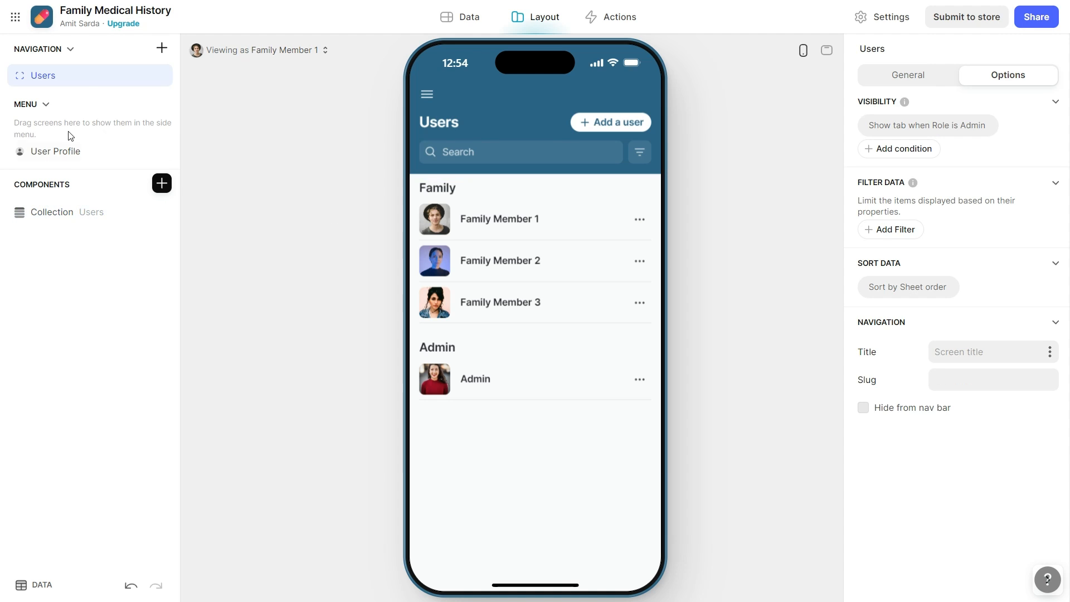
click(979, 124)
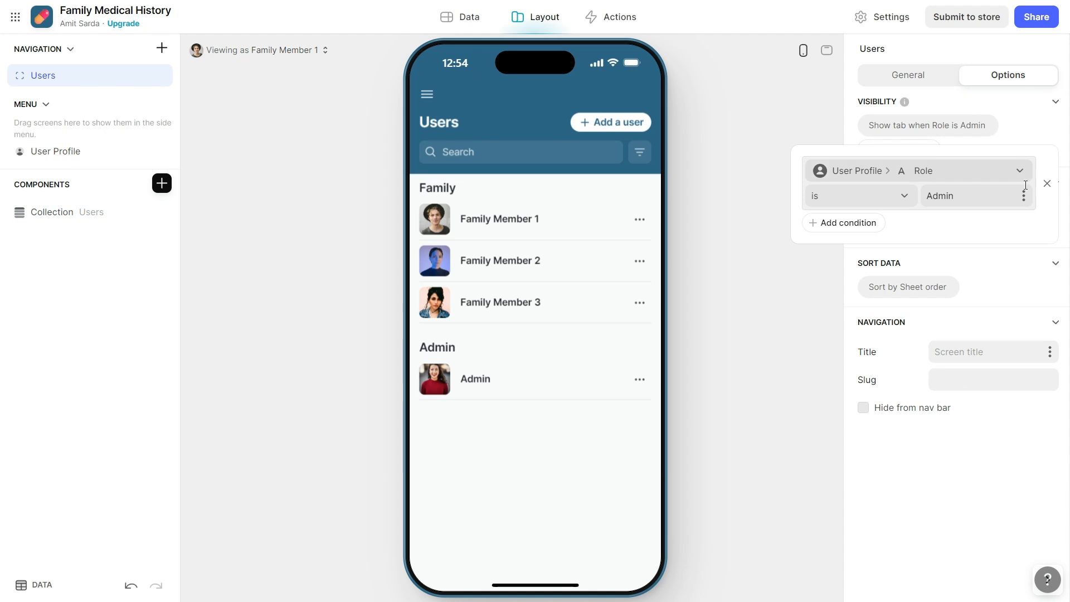
click(1047, 184)
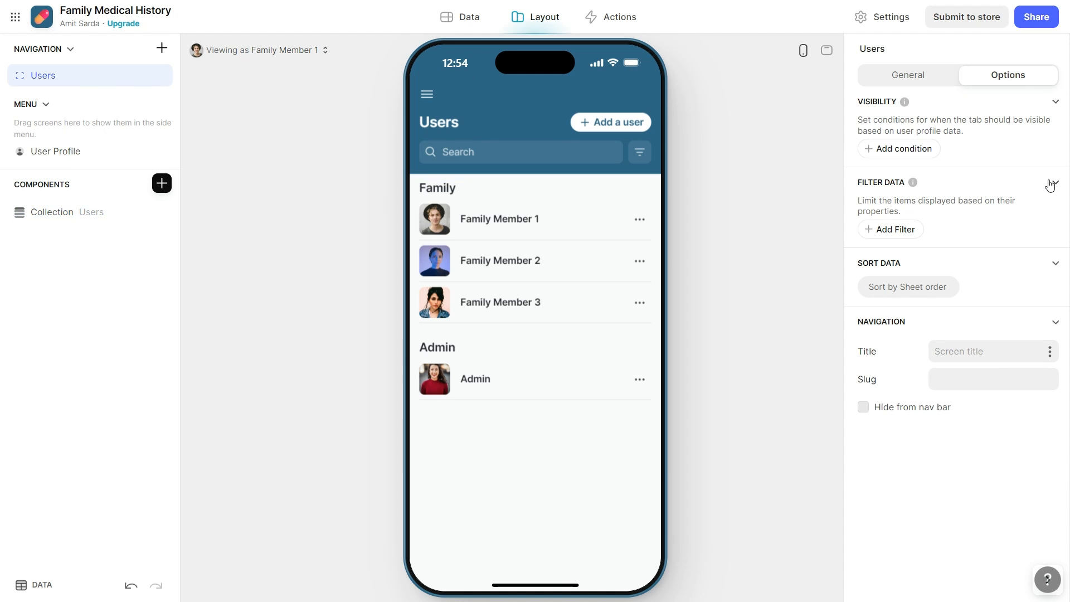
Review Family Member 1's detail screen, followed by the Users, Choices, Categories and History data tables
click(922, 75)
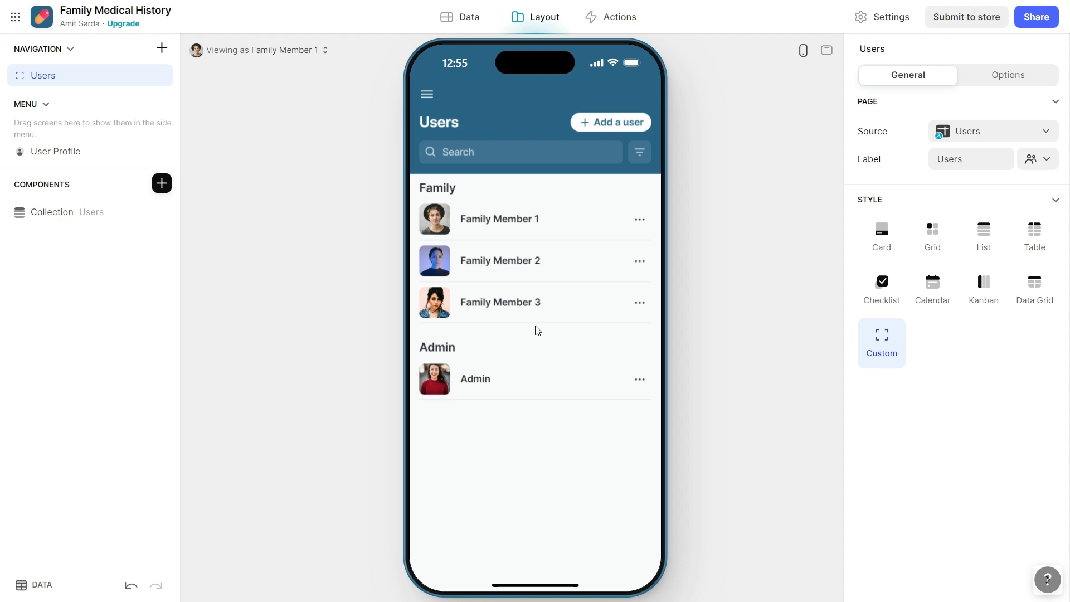
click(546, 225)
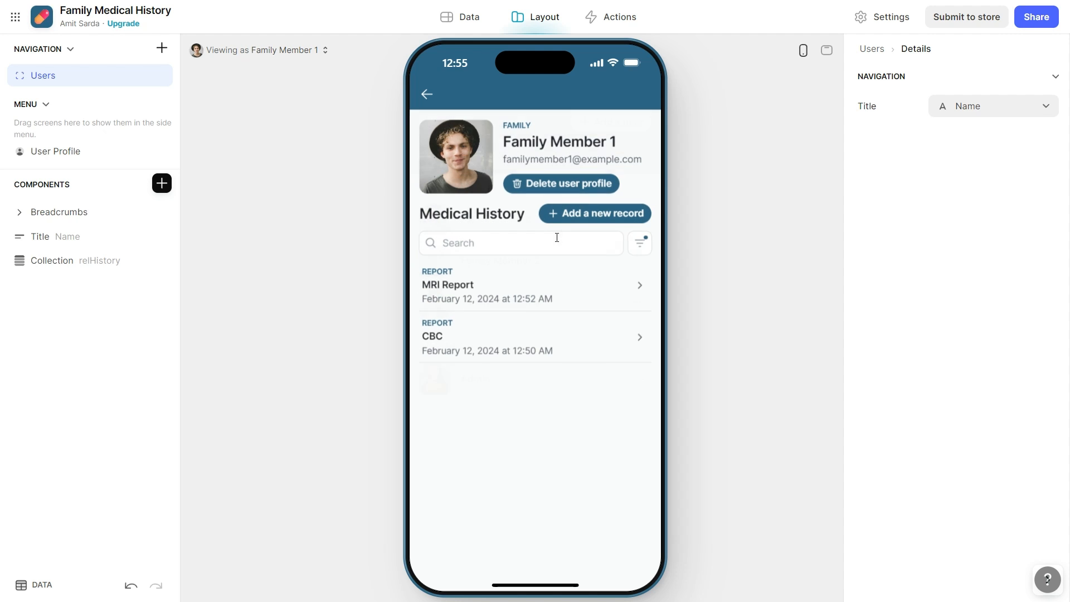
click(427, 95)
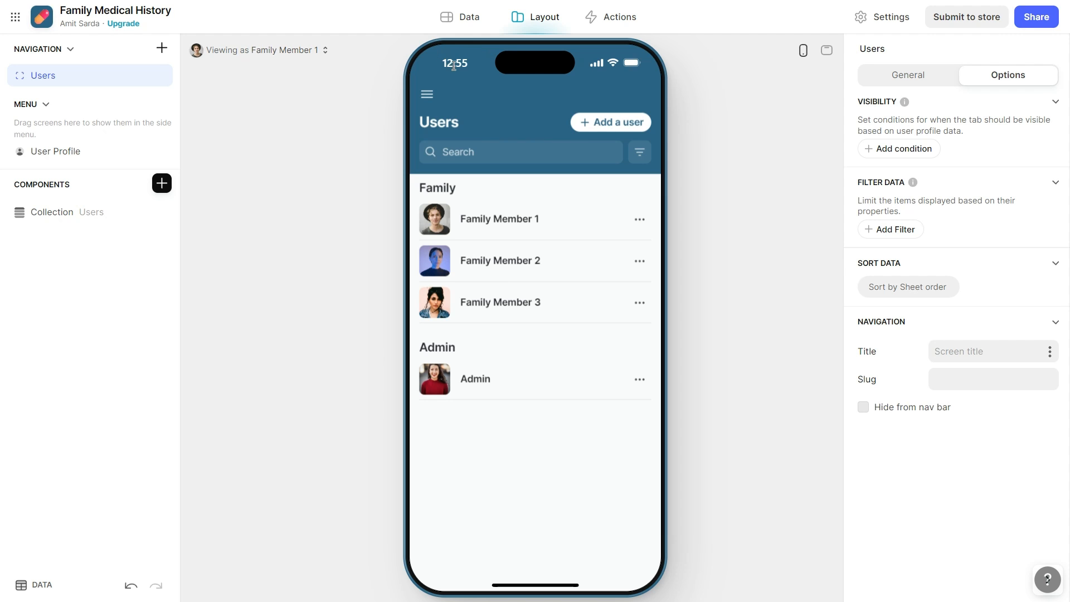
click(463, 22)
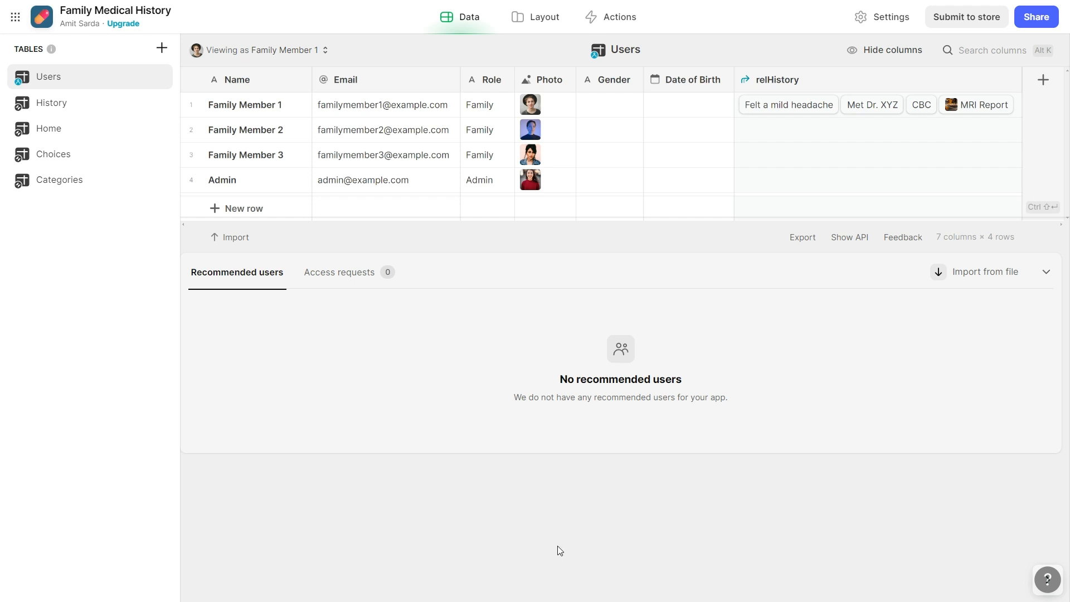
click(543, 14)
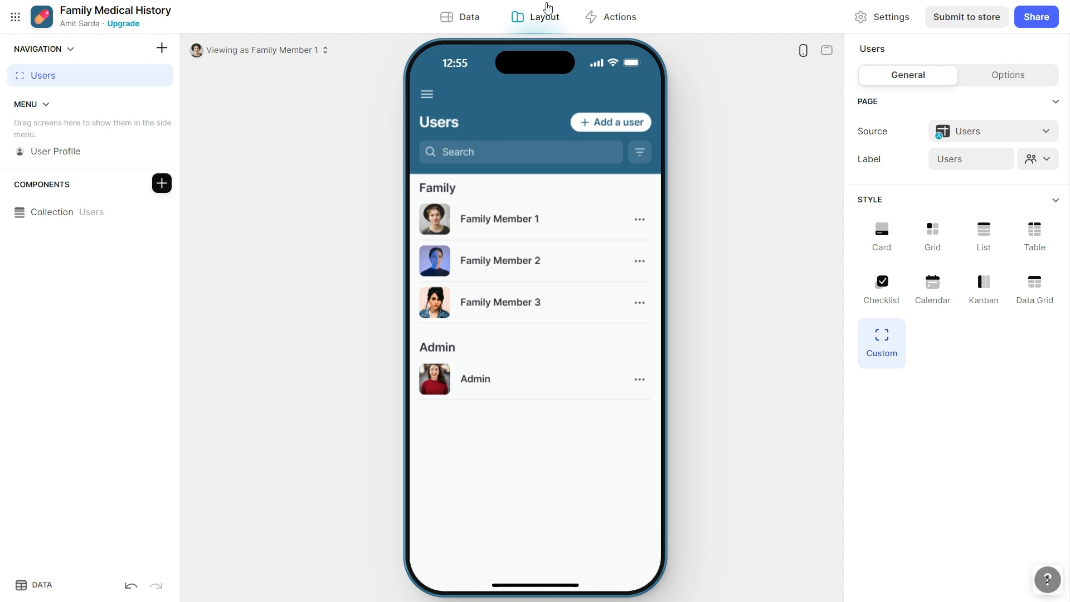
click(468, 21)
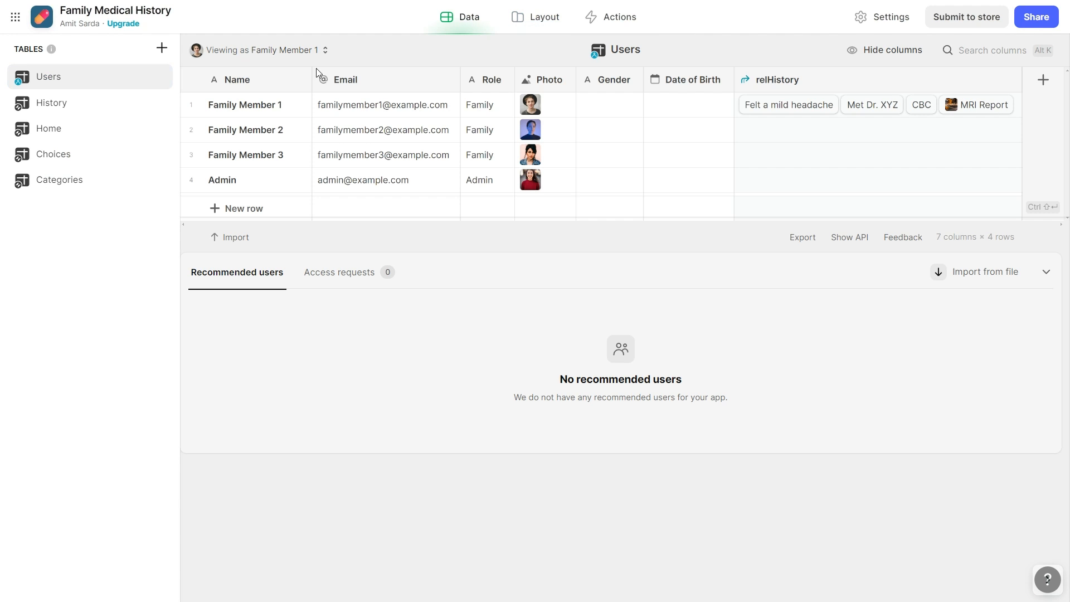
click(62, 159)
click(48, 183)
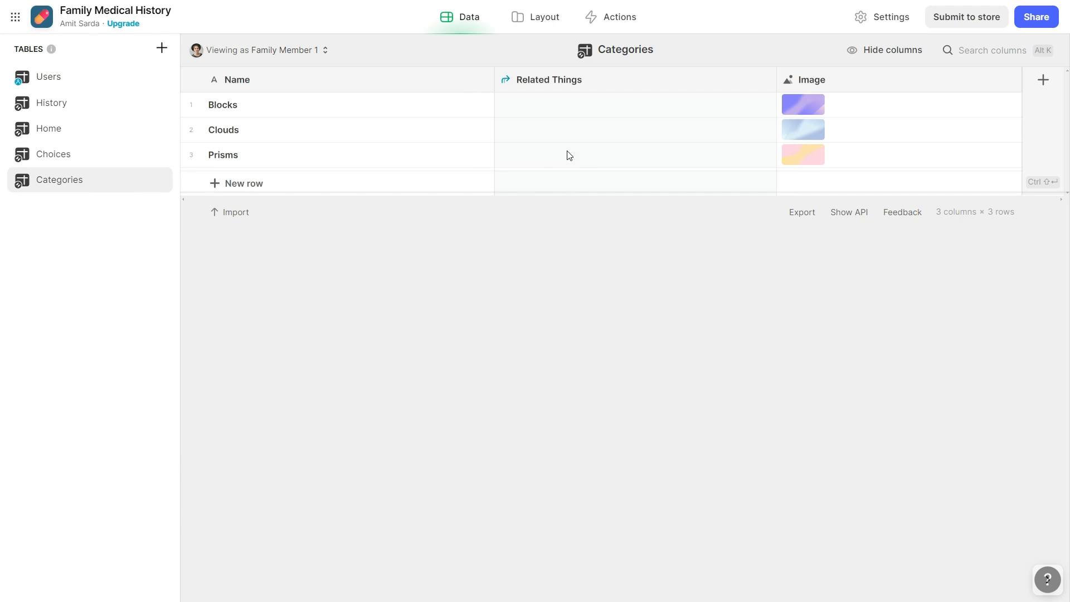
click(54, 105)
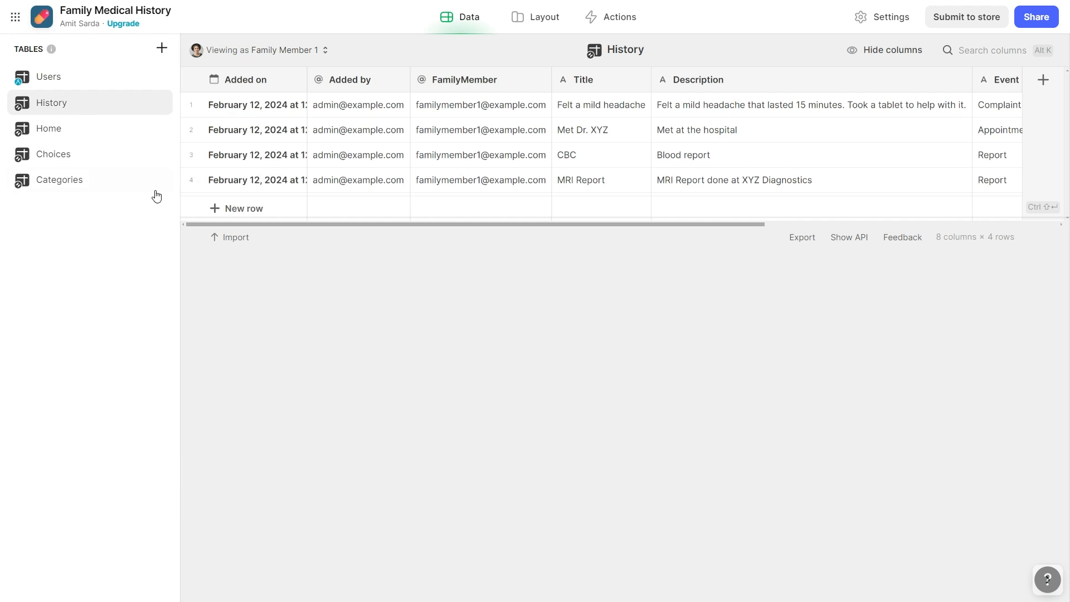
Check the side menu in the layout preview and the navigation options of the Users screen
click(538, 22)
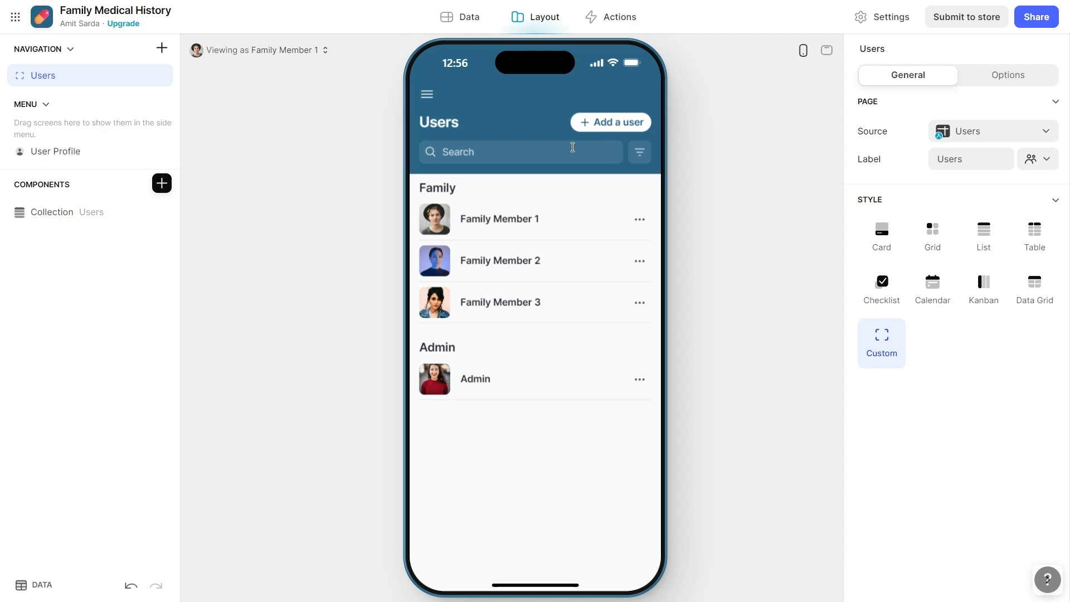
click(427, 94)
click(430, 94)
click(430, 96)
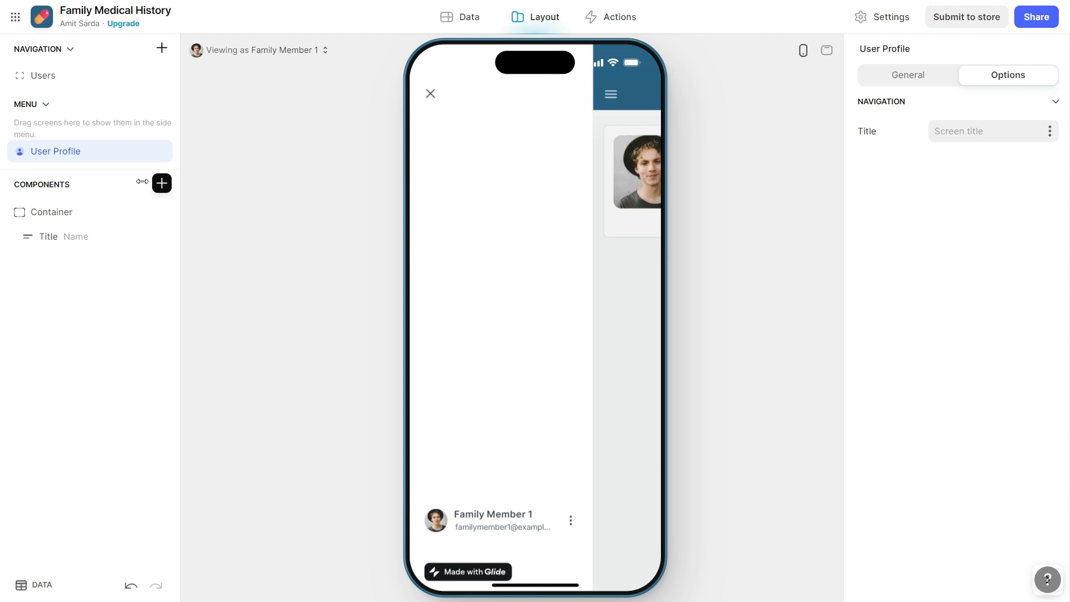
click(71, 76)
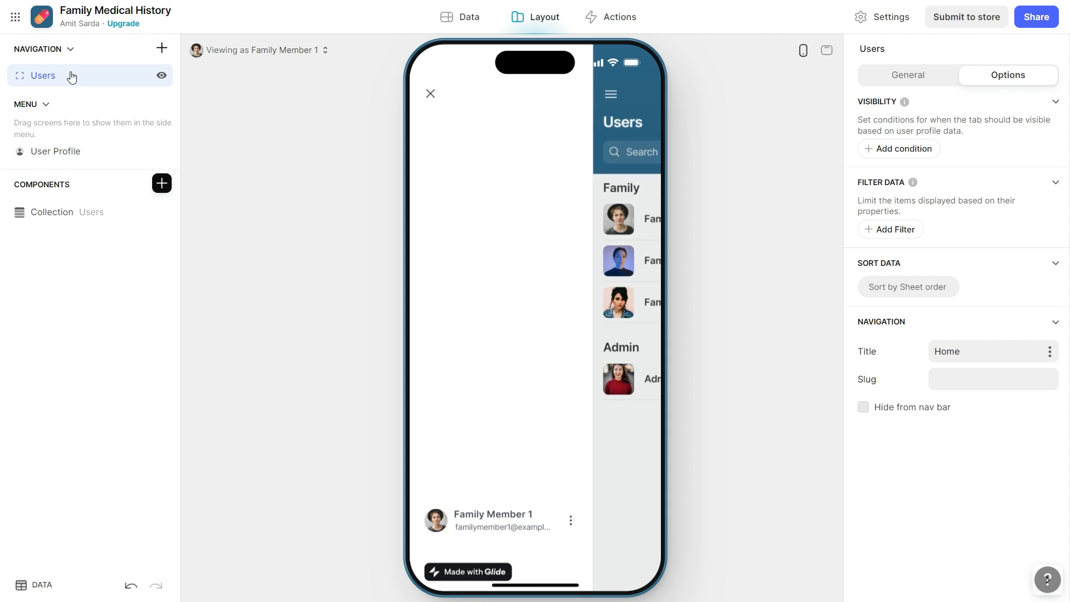
click(430, 93)
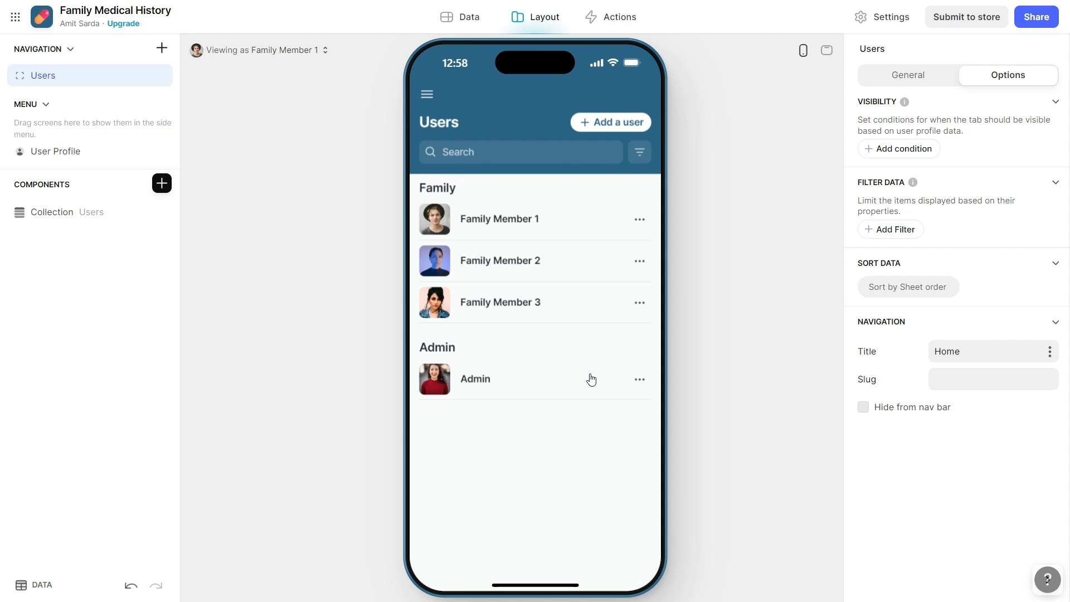
Insert a Button component on the User Profile screen, below the profile container
click(427, 95)
click(473, 520)
click(162, 183)
text(button)
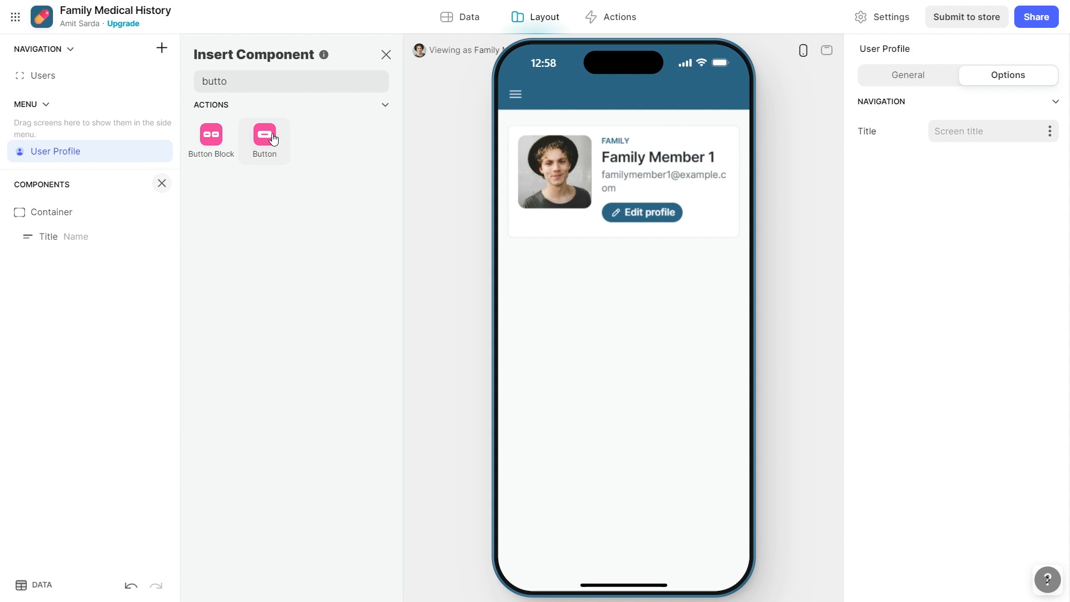
click(266, 135)
Set the new profile button's action to Go to tab with Users as the target tab
click(975, 342)
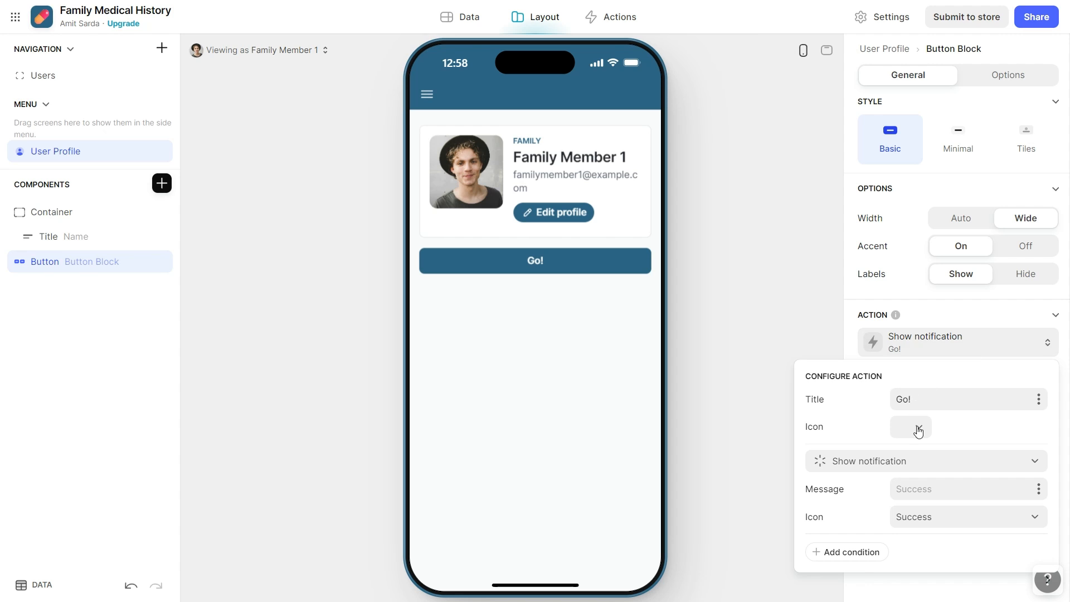
click(913, 464)
text(go to)
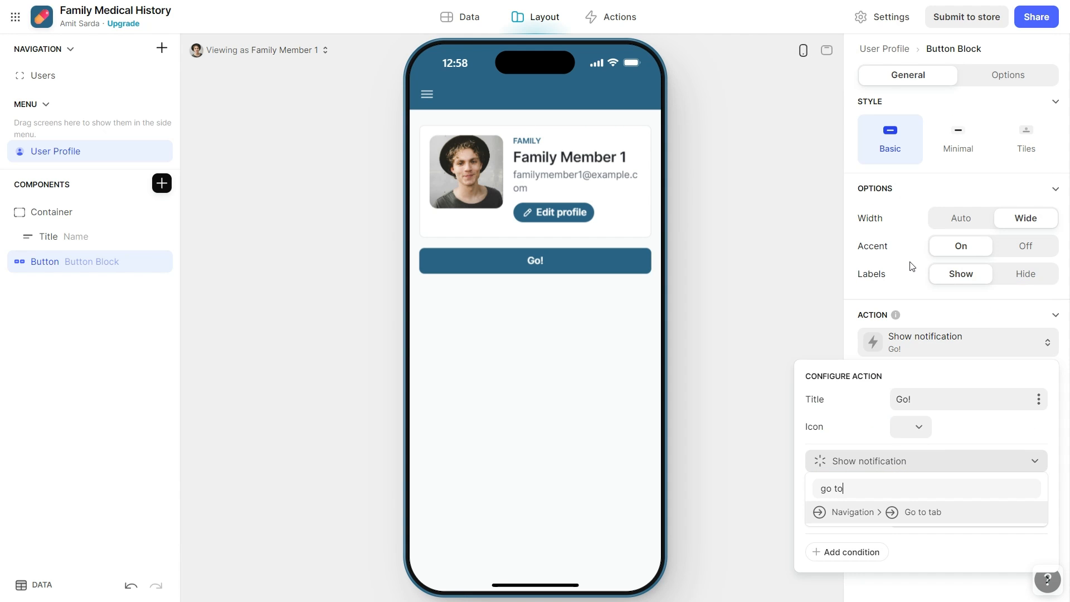
click(961, 509)
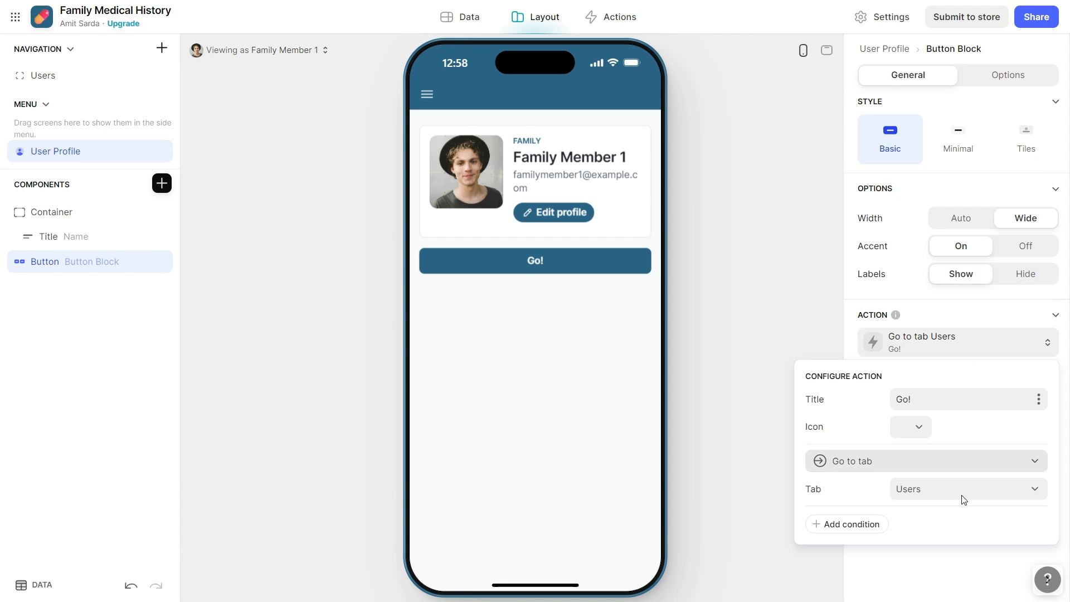
click(920, 495)
click(924, 536)
Title the profile button's action "Go to Home" and give it the house icon
triple_click(945, 403)
text(Go to h)
key(BackSpace)
text(Home)
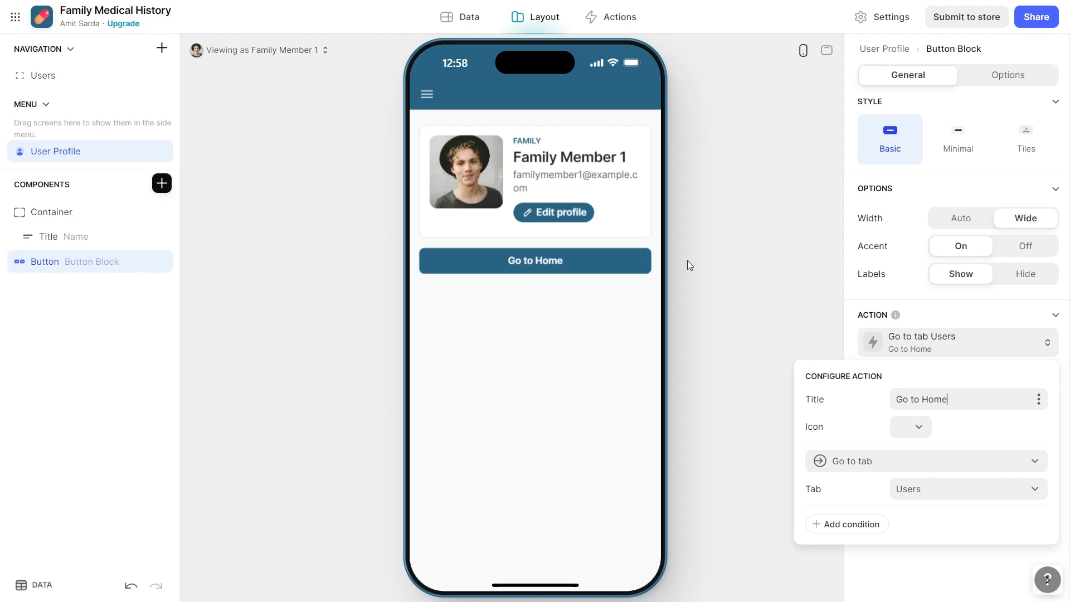
click(910, 427)
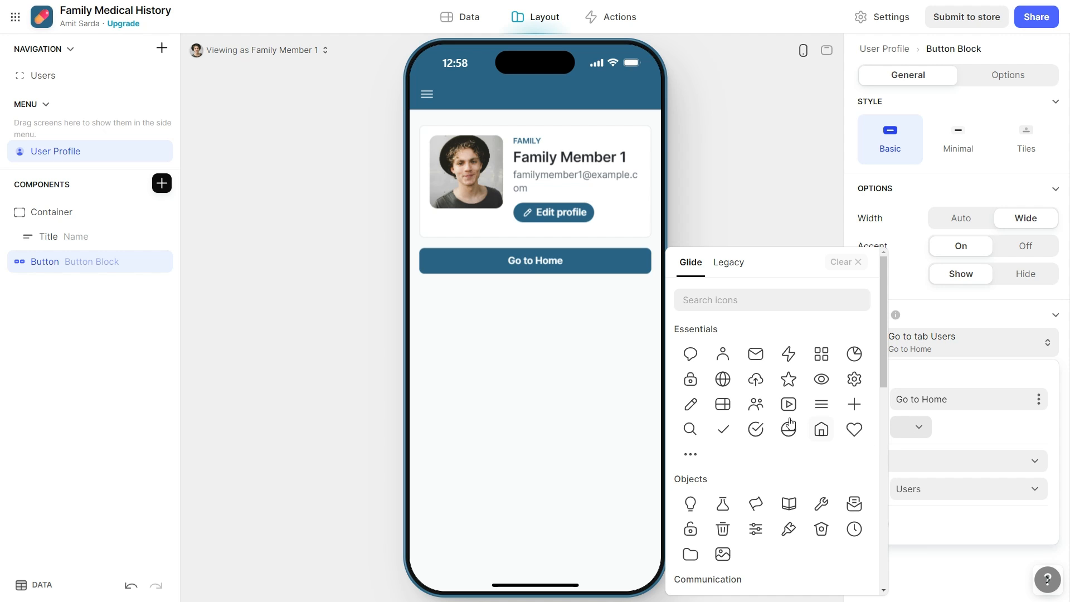
click(825, 429)
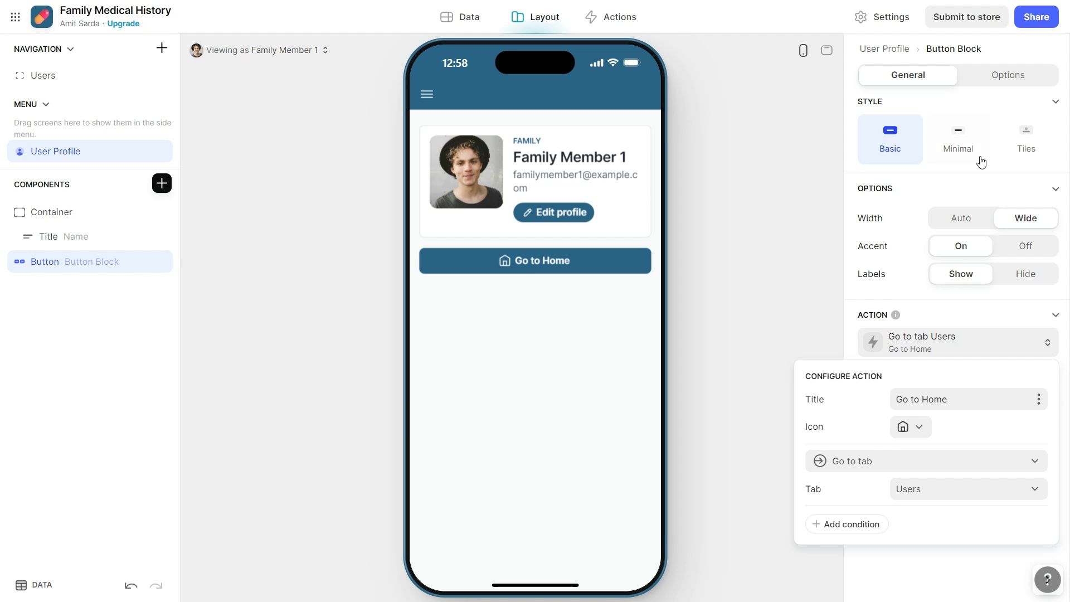
Style the Go to Home button as Minimal with Auto width and centre alignment, and test it in the preview
click(976, 221)
click(958, 138)
click(1019, 301)
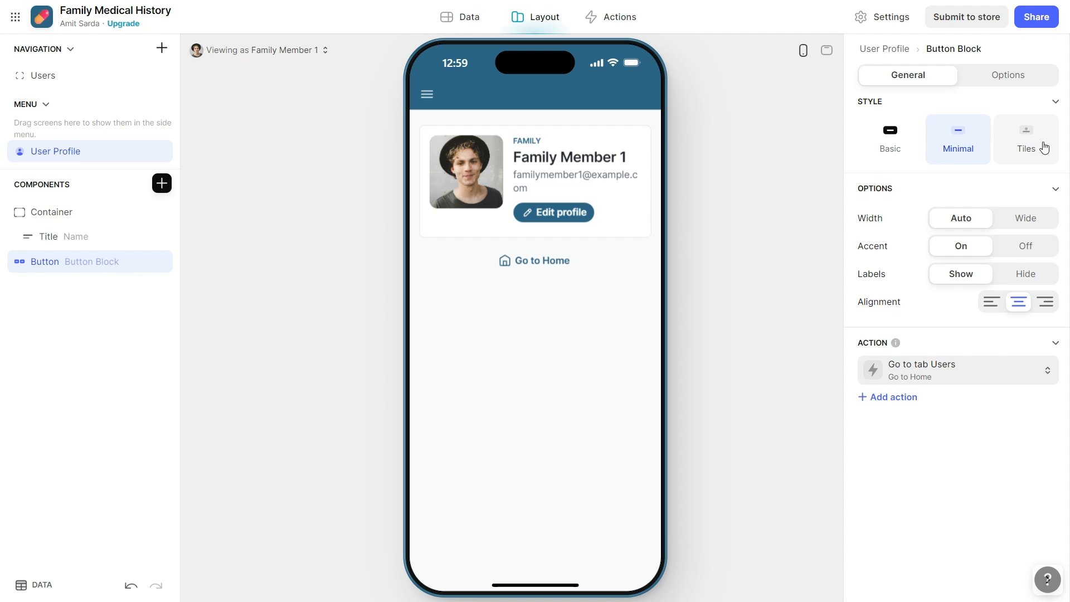
click(1024, 146)
click(969, 149)
click(544, 272)
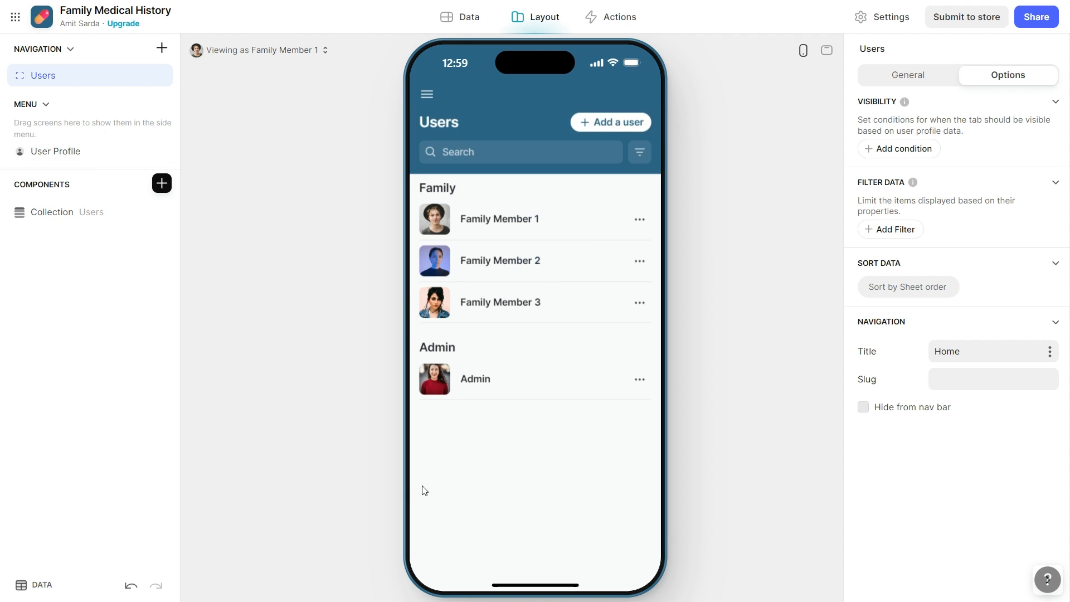
Change the label of the Users screen to "Home"
click(106, 212)
click(54, 292)
click(892, 78)
double_click(961, 159)
text(Home)
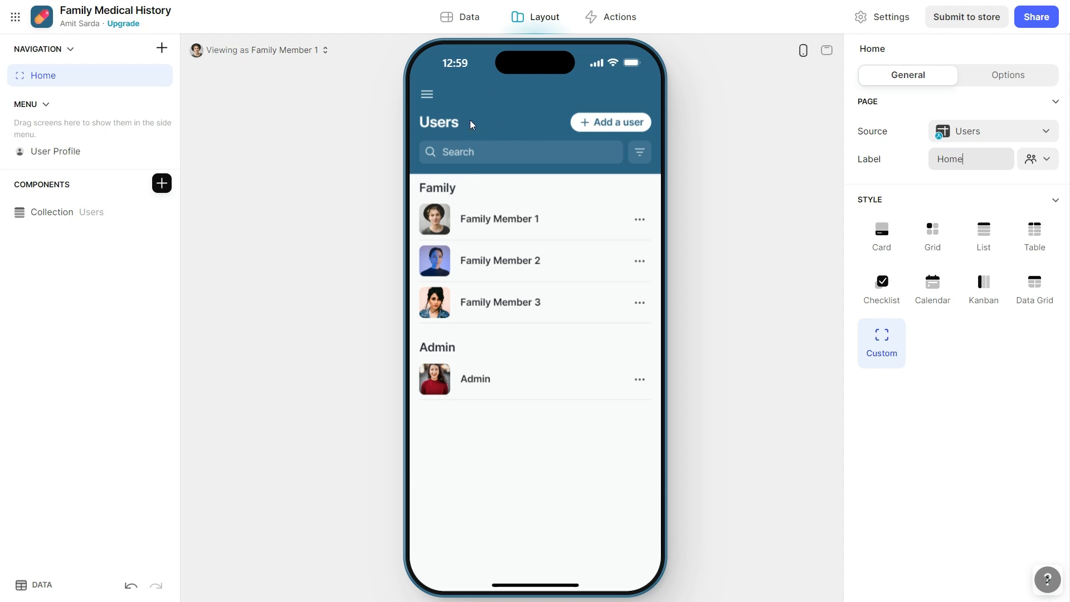
Retitle the Users collection on the Home screen as "Home"
click(60, 217)
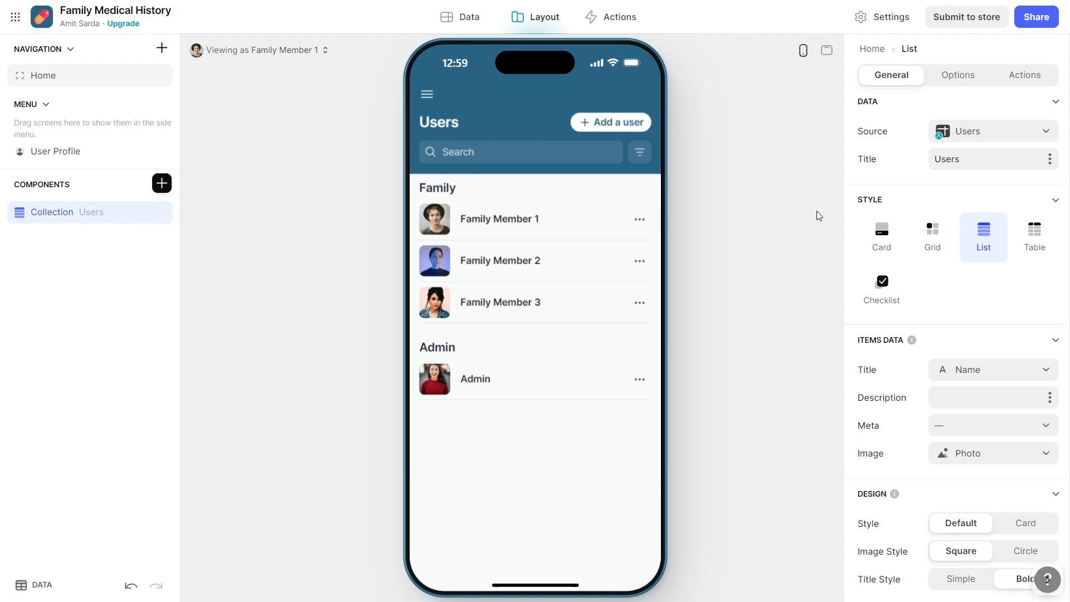
double_click(977, 153)
text(Home)
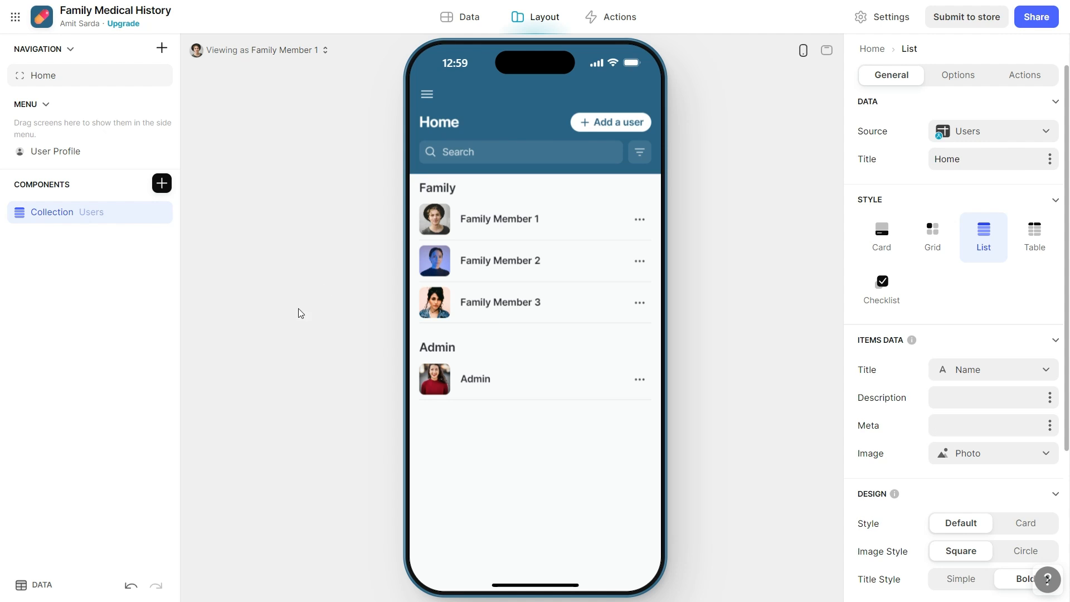
click(284, 321)
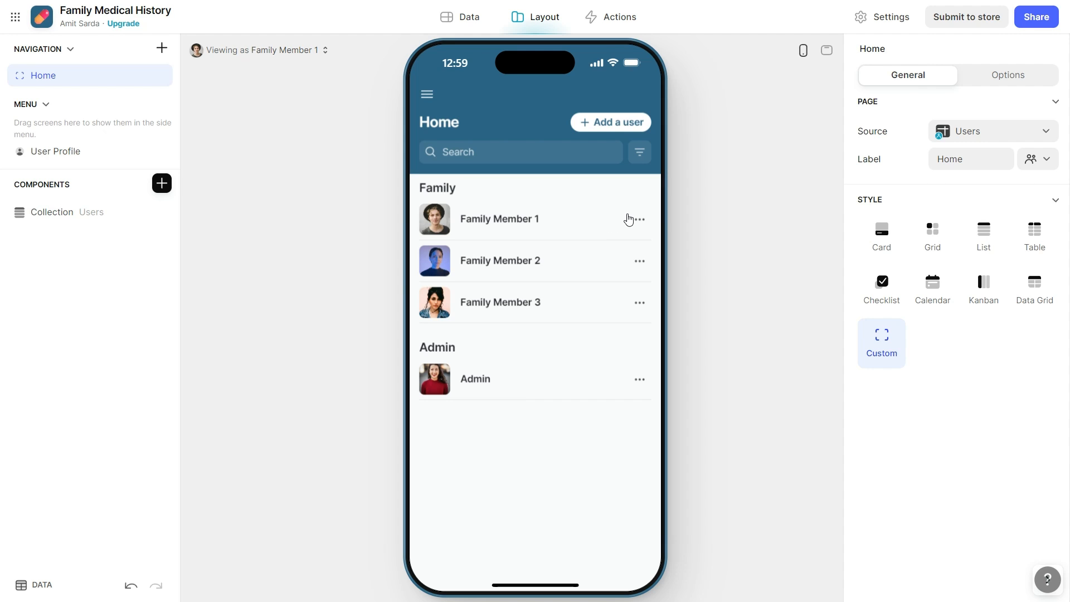
Add a Show edit screen action to the Title component on Family Member 1's detail screen
click(583, 231)
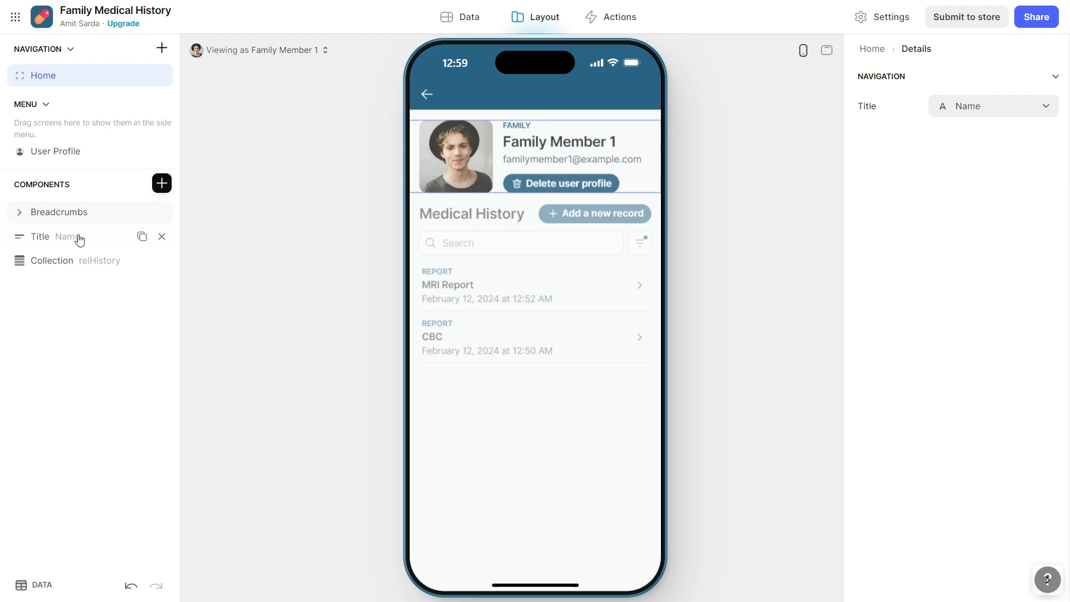
click(62, 237)
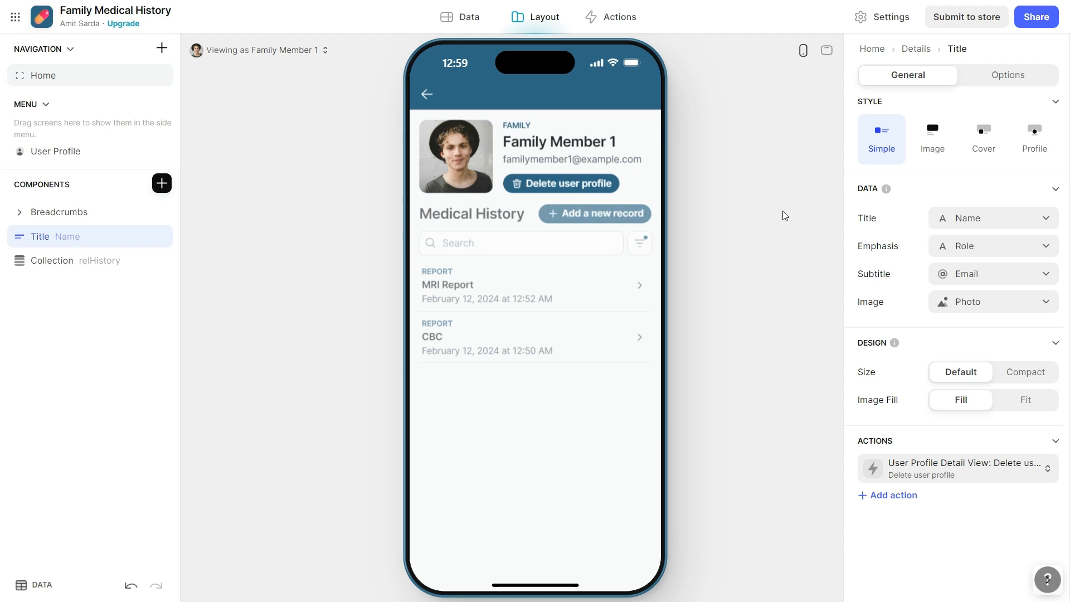
click(892, 495)
click(934, 503)
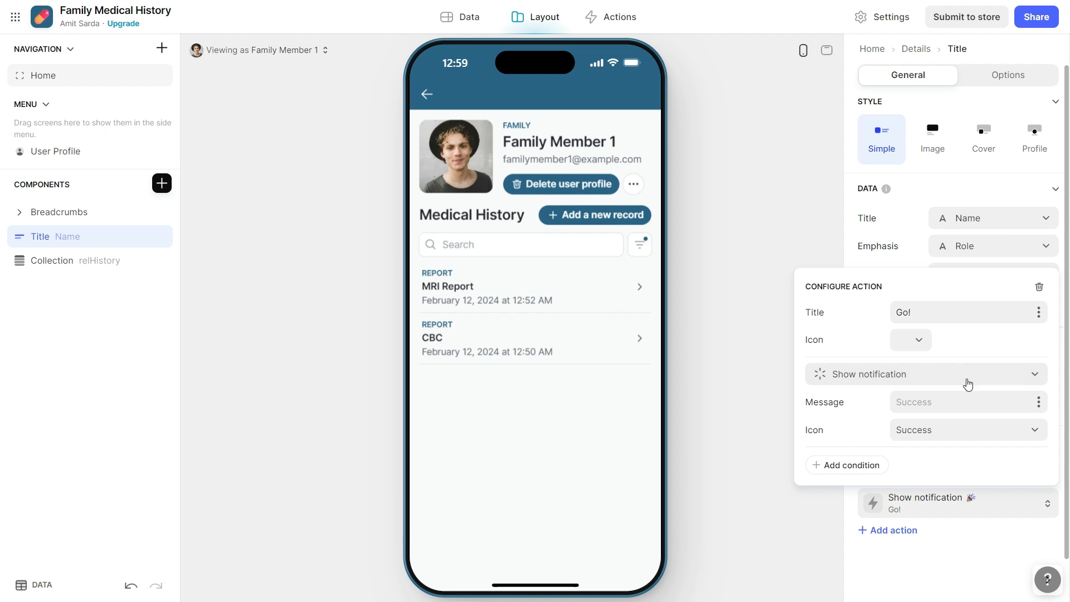
click(910, 368)
text(show)
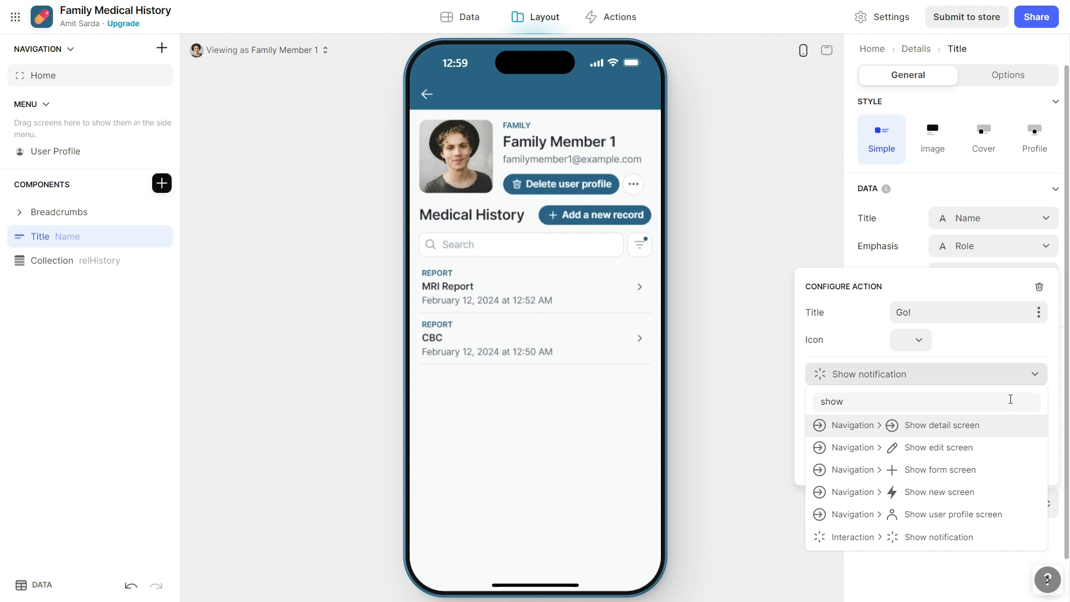
click(954, 449)
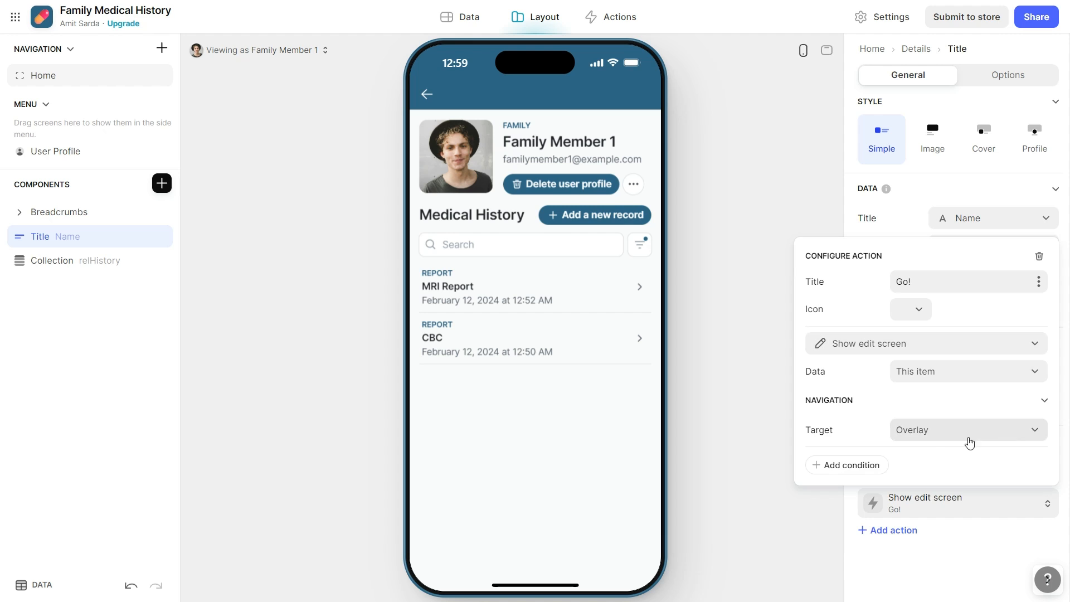
Set the edit screen action's target to Current, title it "Edit user profile", and give it a pencil icon
click(937, 442)
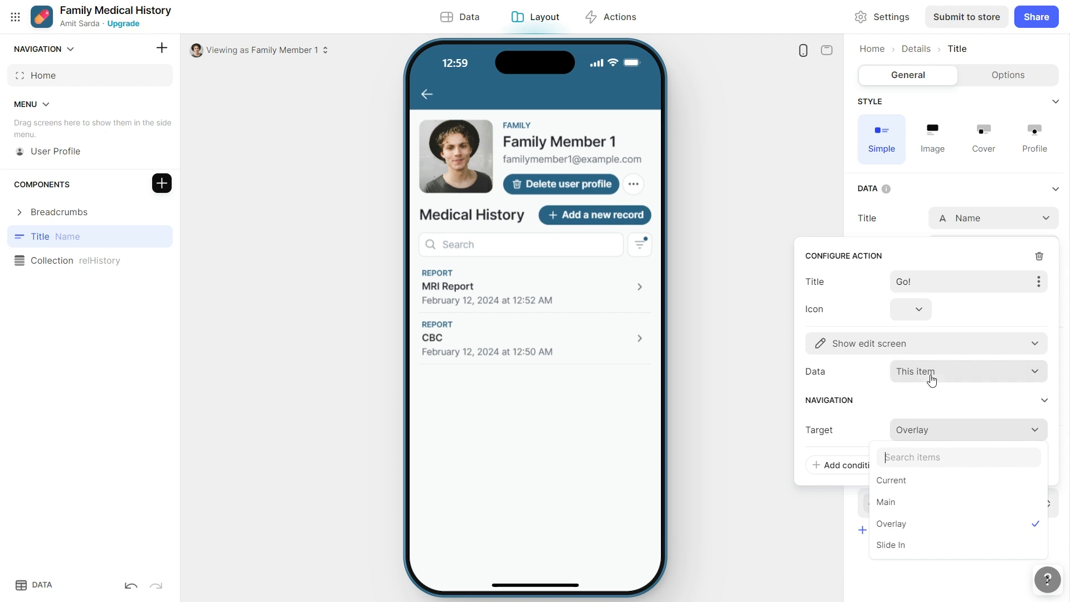
click(915, 480)
key(ctrl+a)
text(Ed)
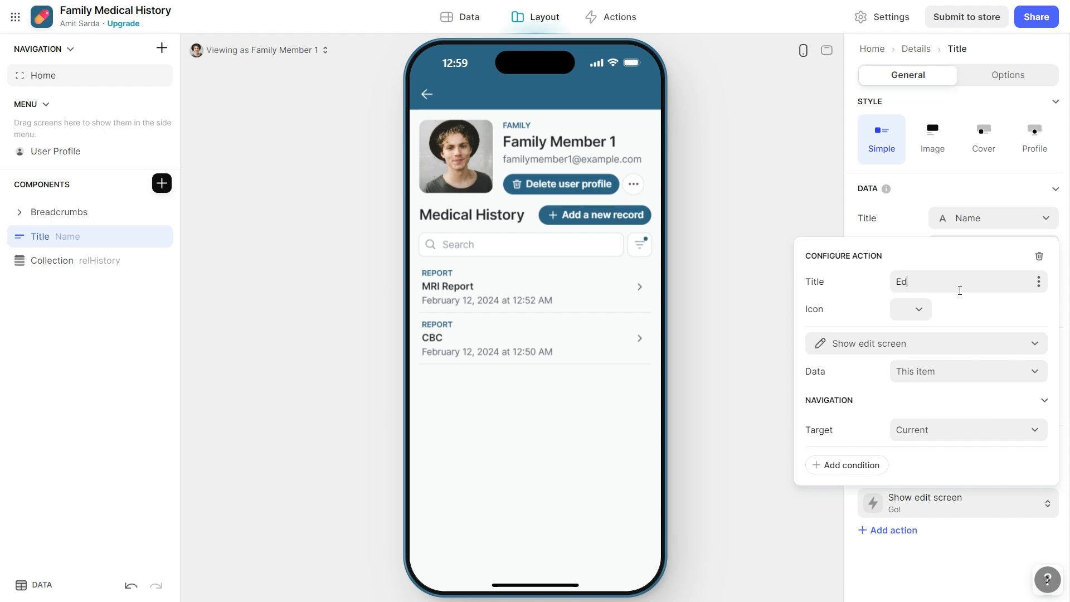
text(it user profile)
click(914, 309)
click(689, 404)
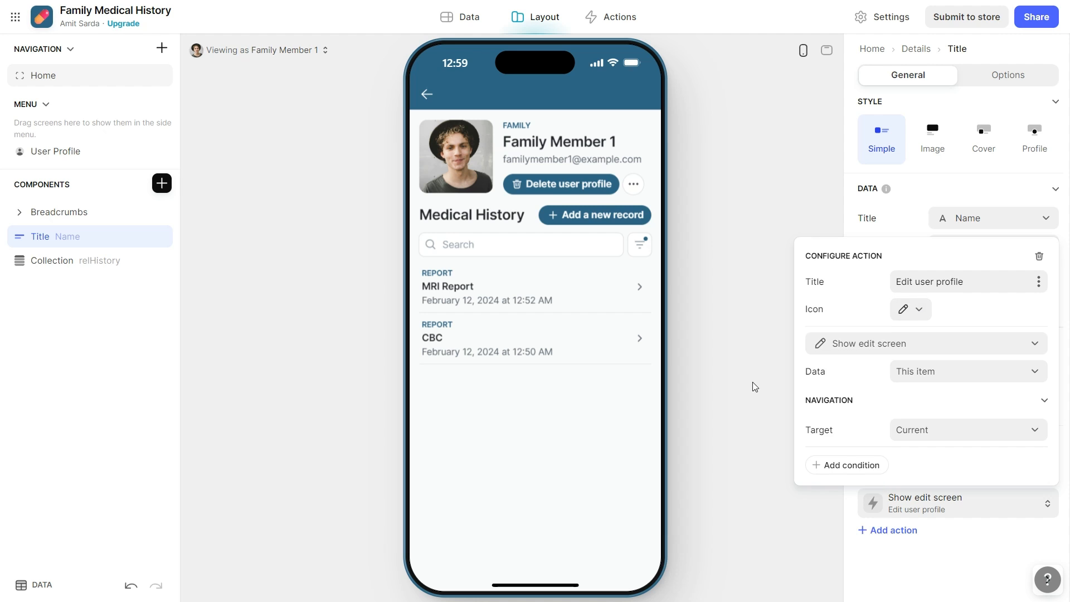
Reorder the Title actions so Edit user profile precedes Delete user profile, then open the edit form in the preview and cancel it
drag(851, 505, 852, 455)
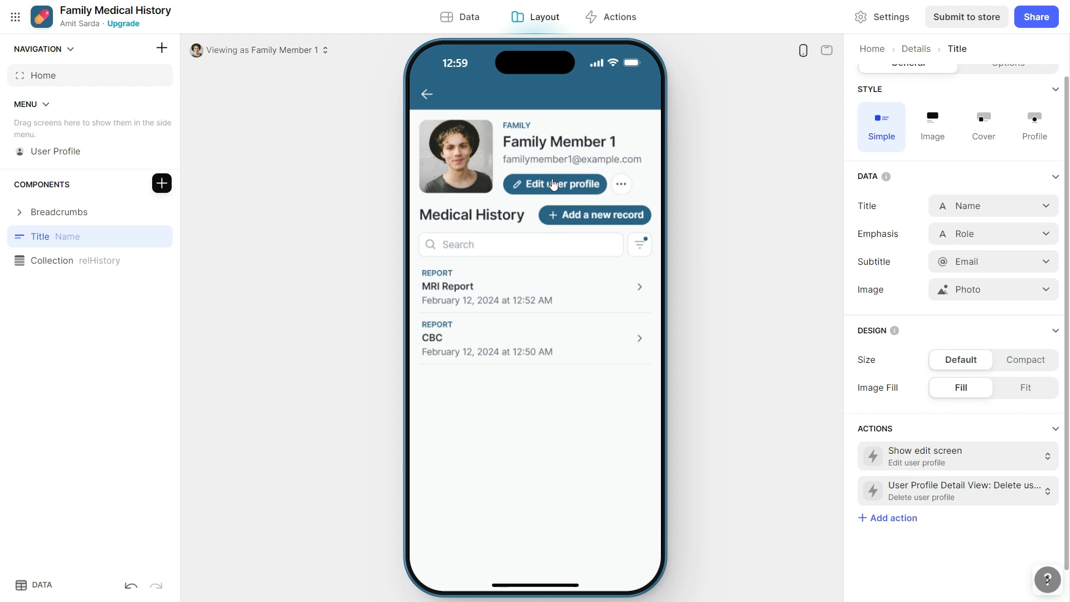
click(549, 185)
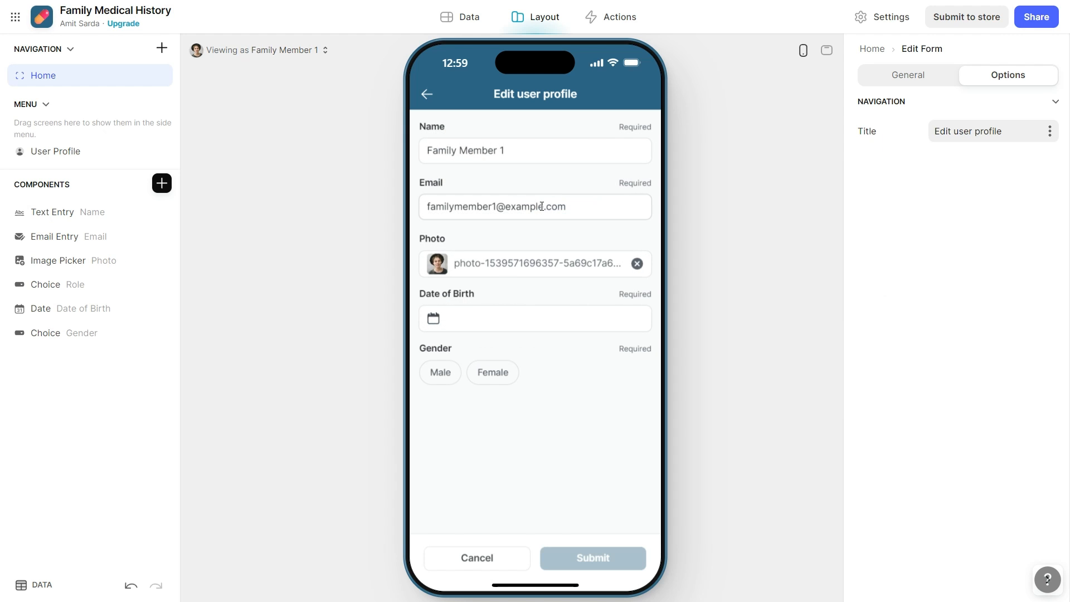
click(468, 561)
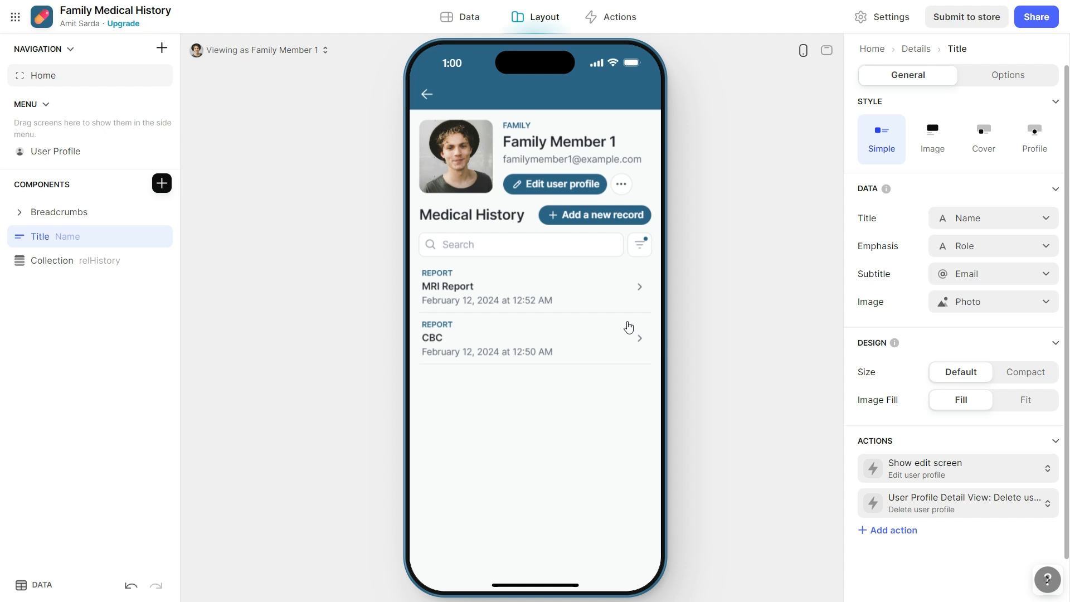
Clear all Event filters from the Medical History list in the preview and deselect the Title component
click(641, 246)
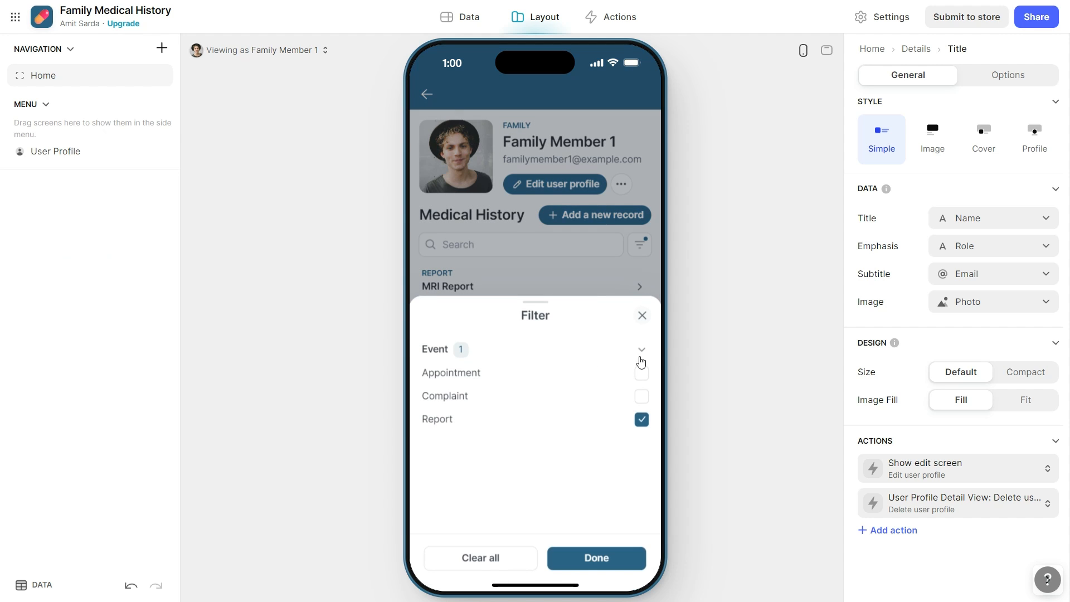
click(483, 559)
click(627, 568)
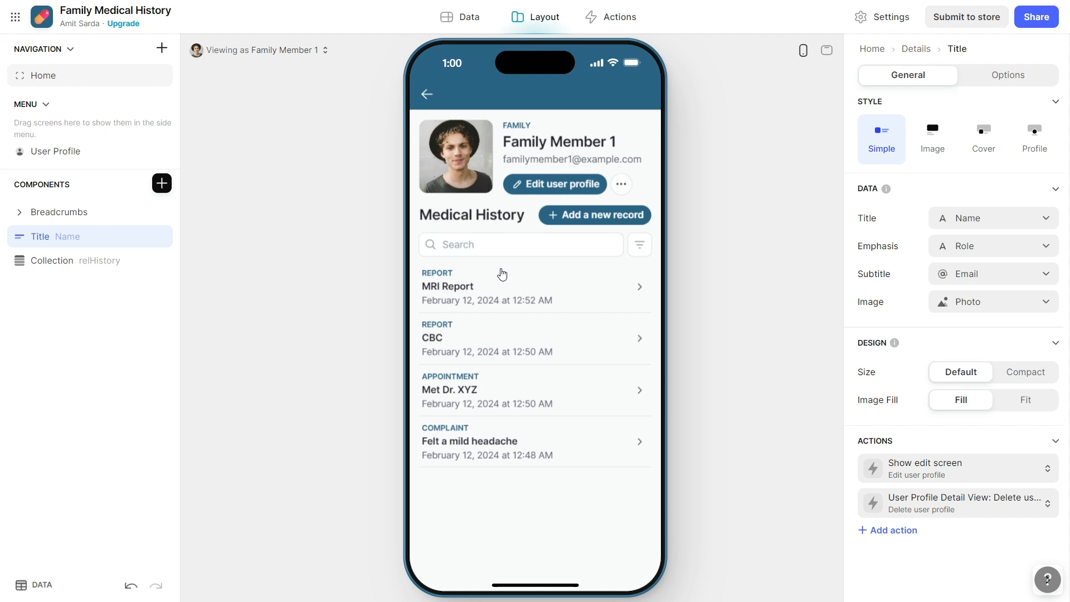
click(779, 132)
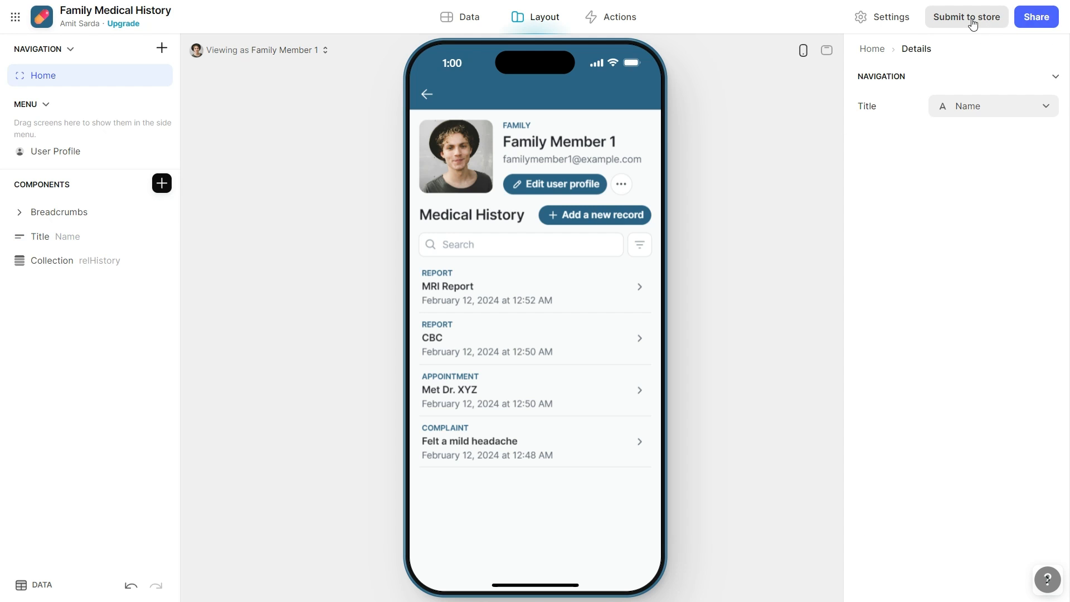
Publish the Family Medical History template for private sharing
click(1036, 16)
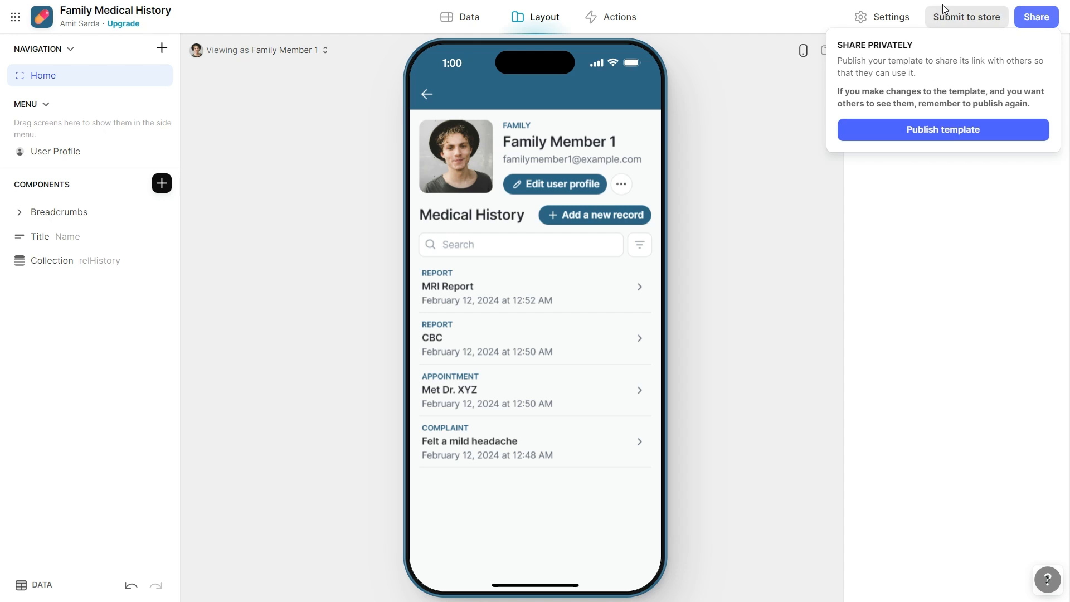
click(1023, 17)
click(946, 132)
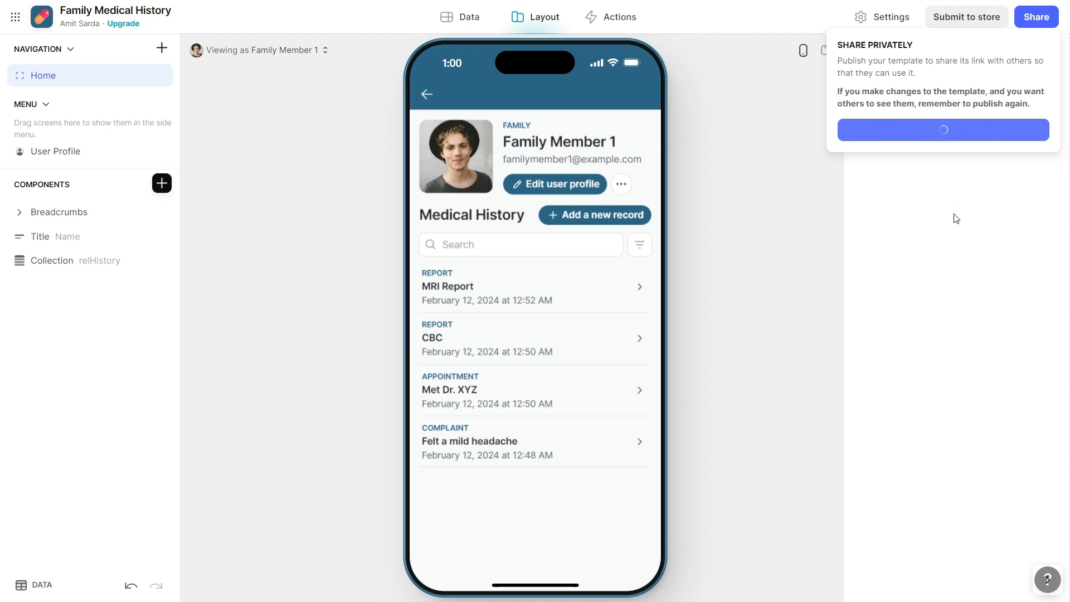